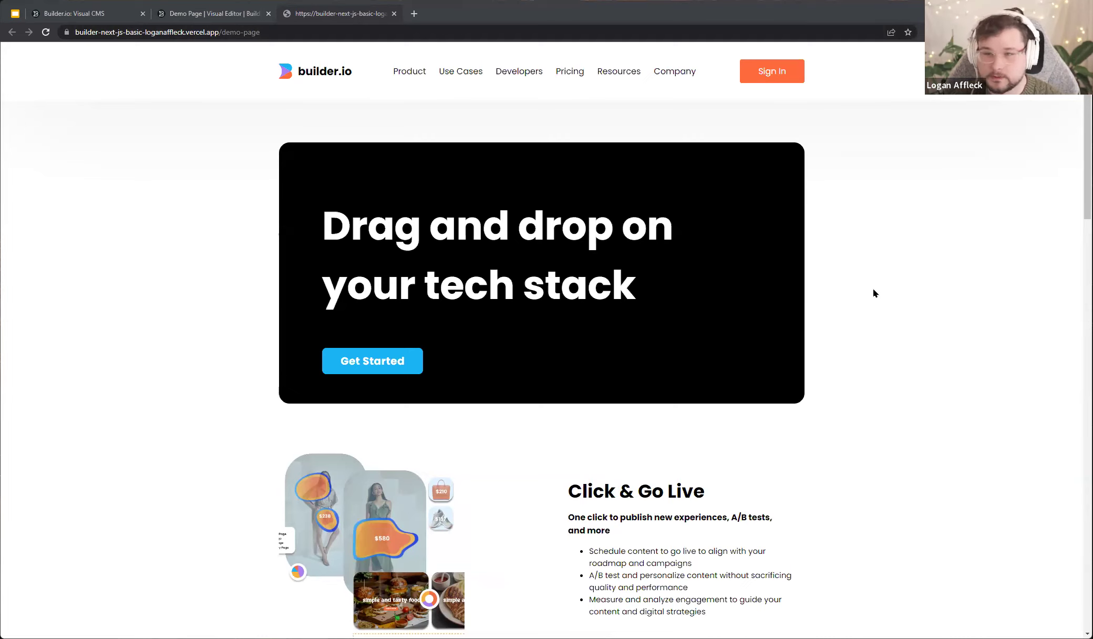
Review the live demo page down to the Integrate your data section and preview the BigCommerce, Commercetools and Salesforce Commerce Cloud cards
scroll(869, 289, down, 5)
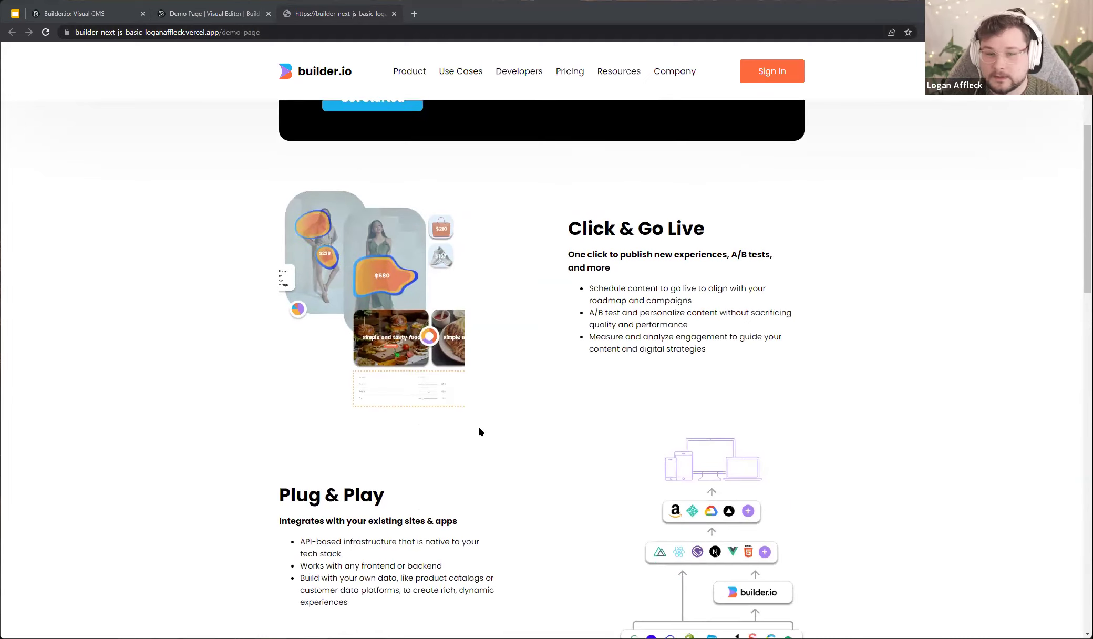
scroll(700, 230, down, 3)
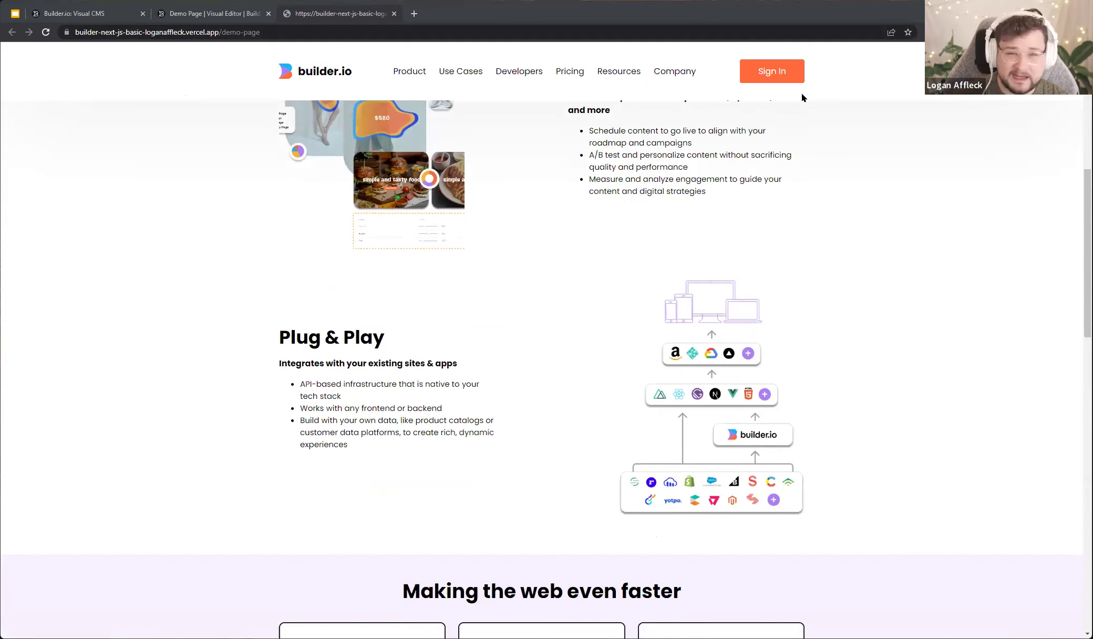
scroll(857, 300, down, 8)
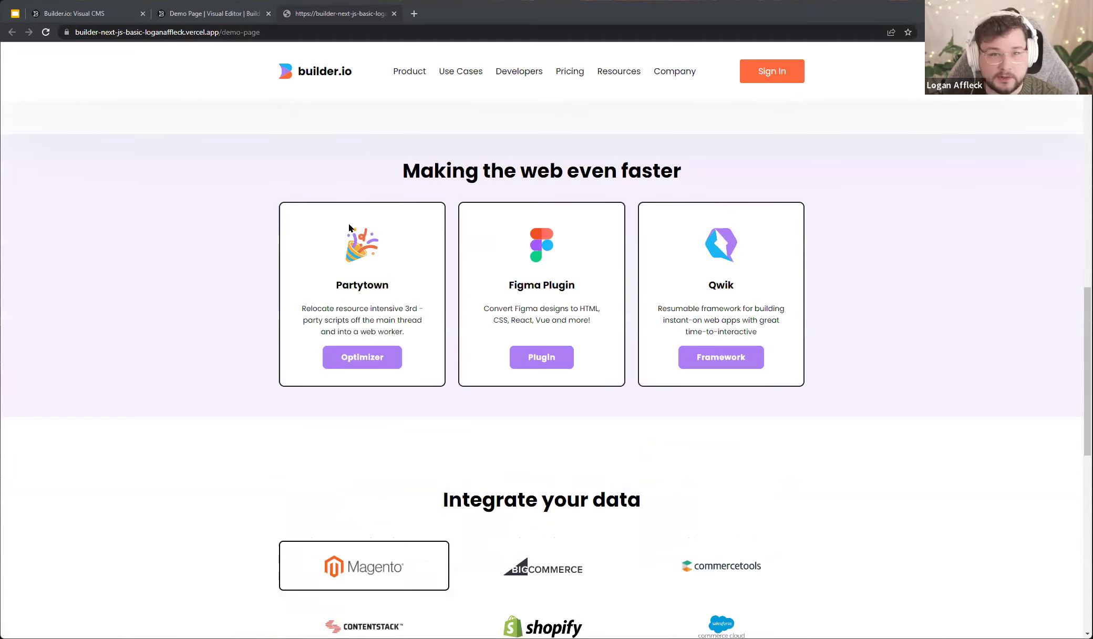
scroll(202, 268, down, 7)
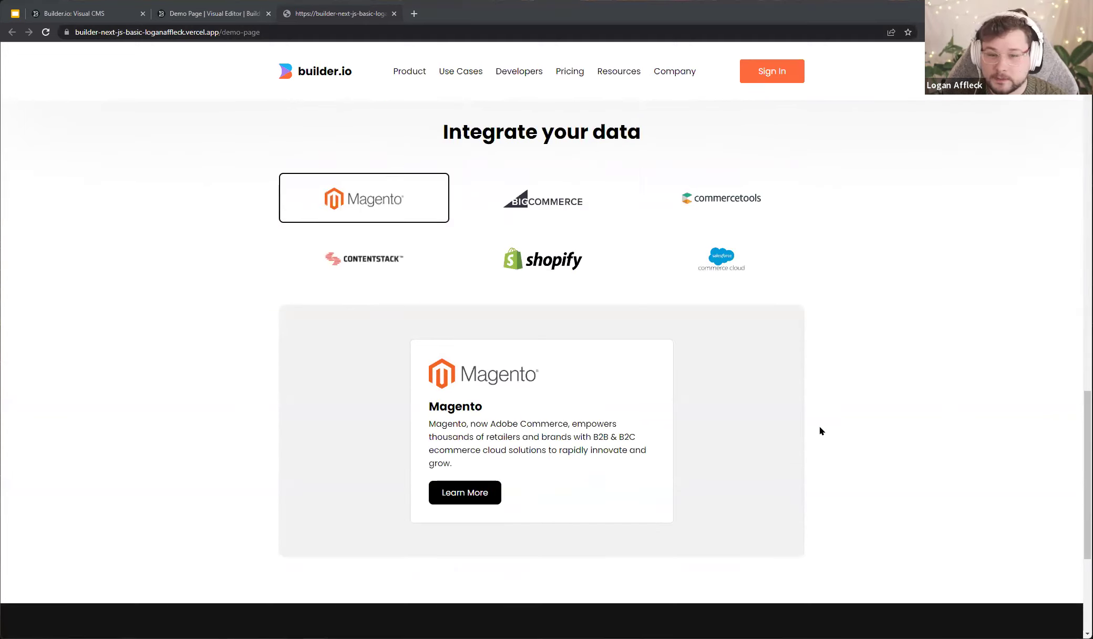
click(523, 213)
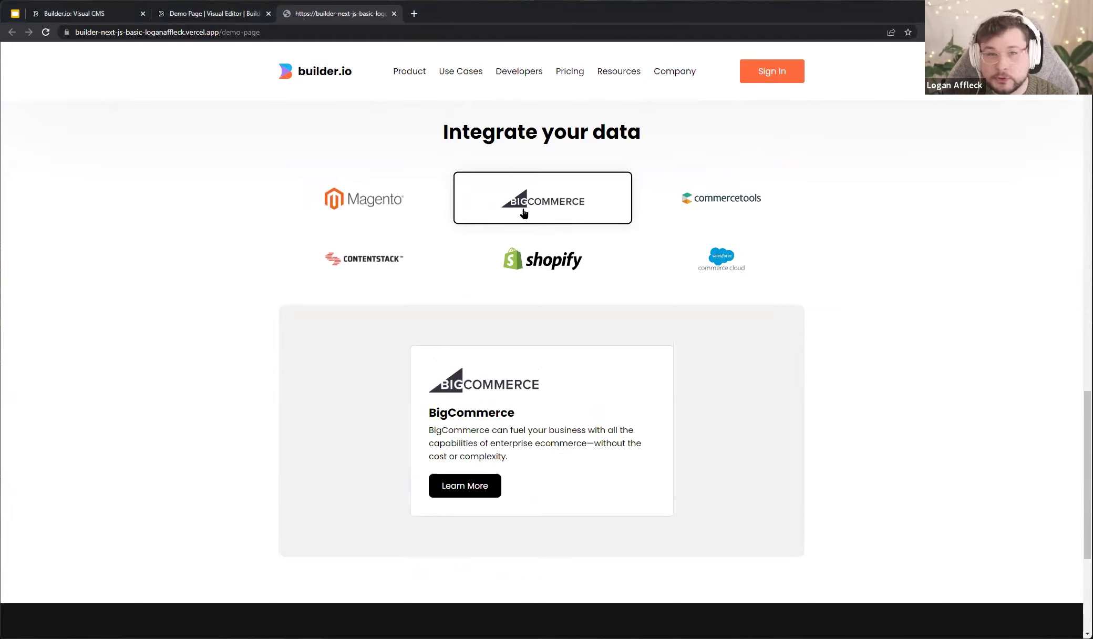
click(735, 216)
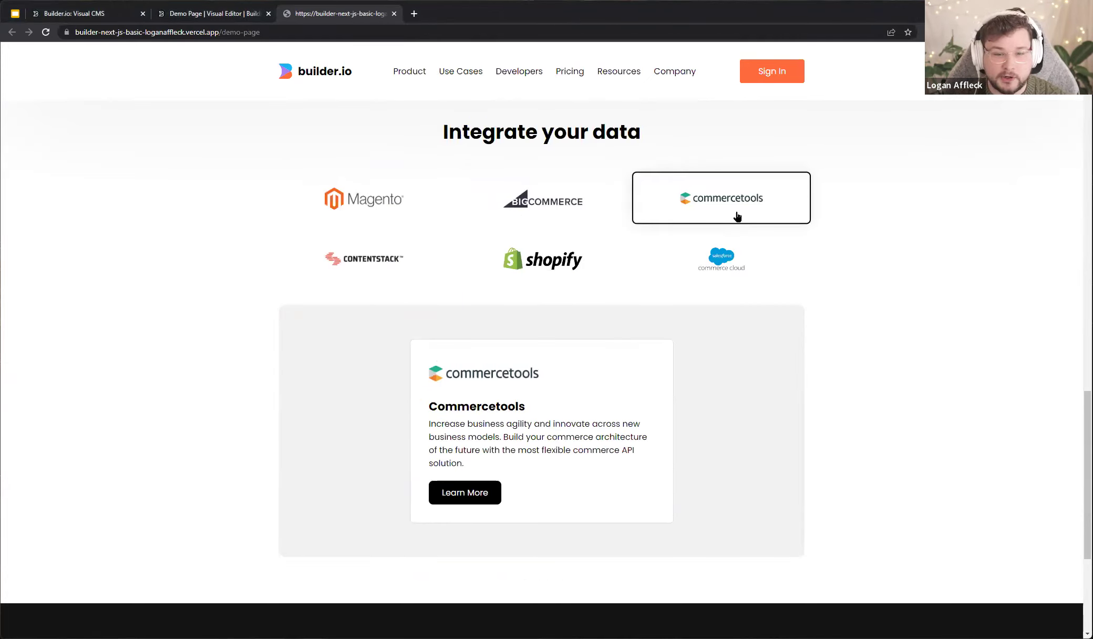
click(721, 258)
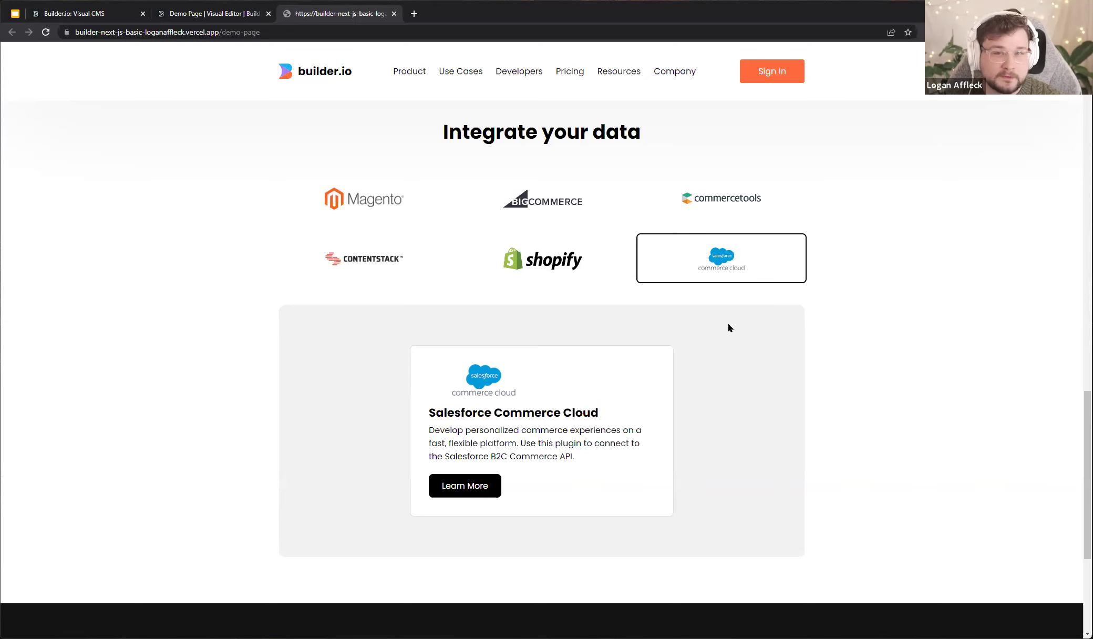
Delete both DEMO 2 Info Highlight Block symbols from the Demo Page in the visual editor
click(245, 15)
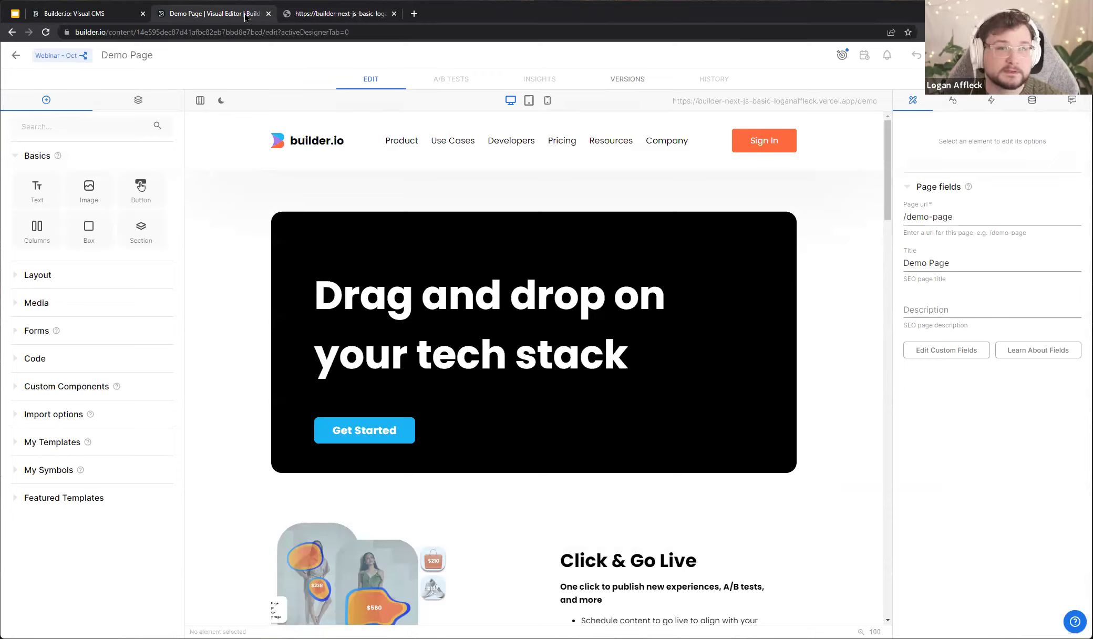
click(127, 107)
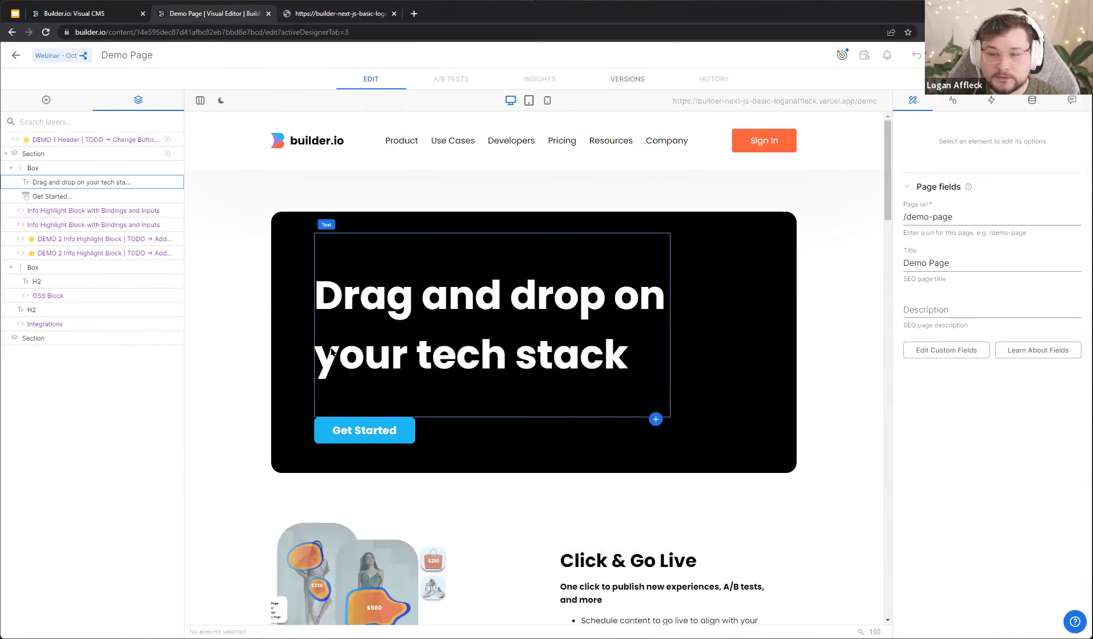
click(106, 253)
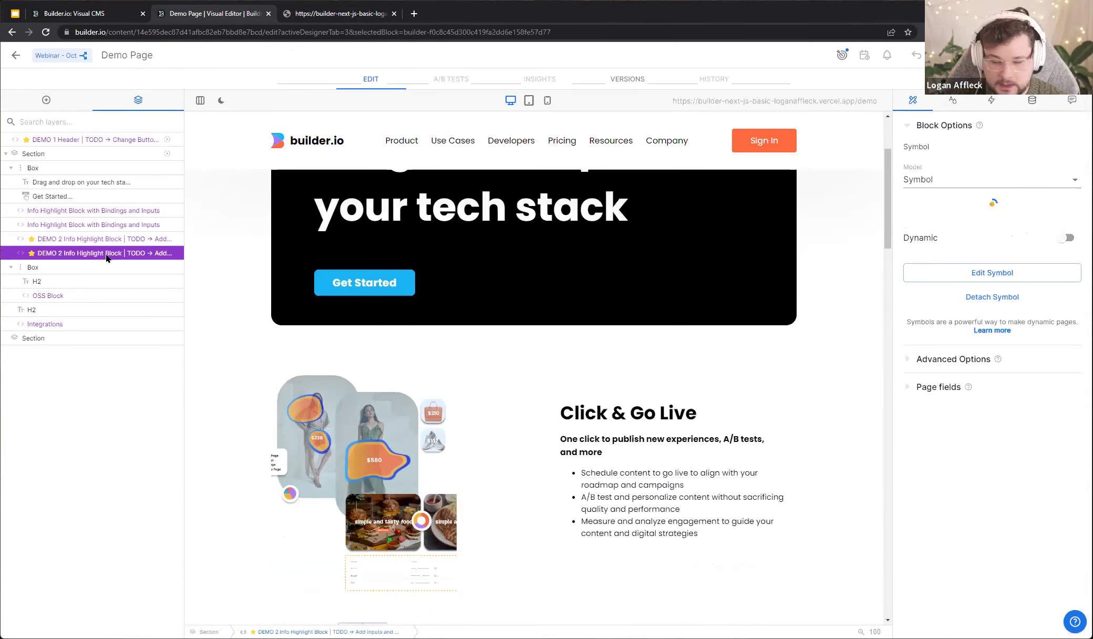
key(Delete)
click(102, 243)
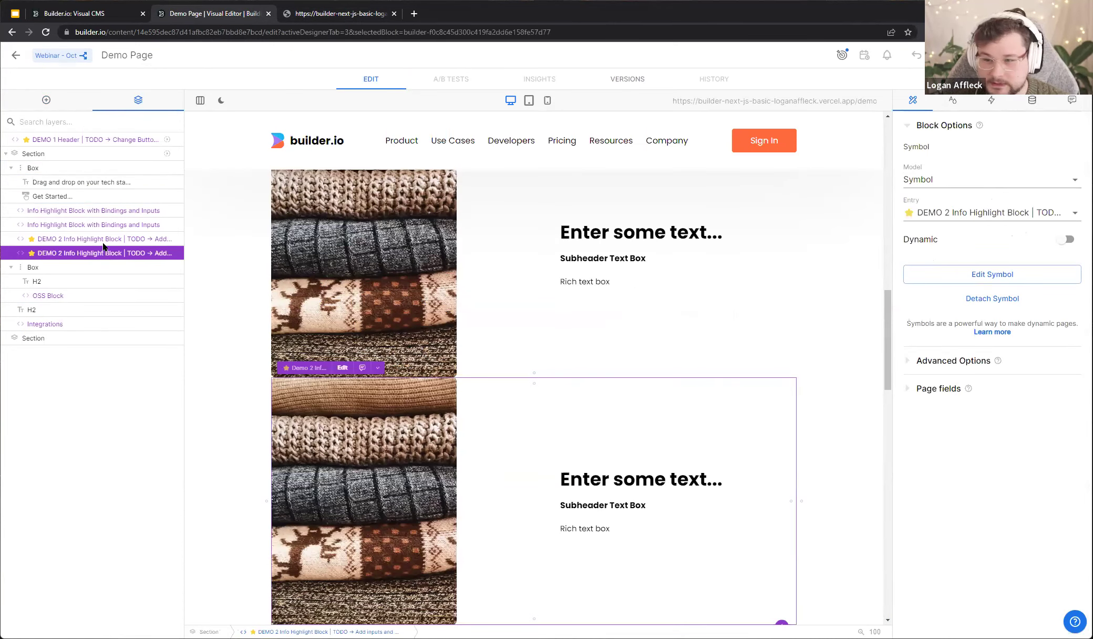
key(Delete)
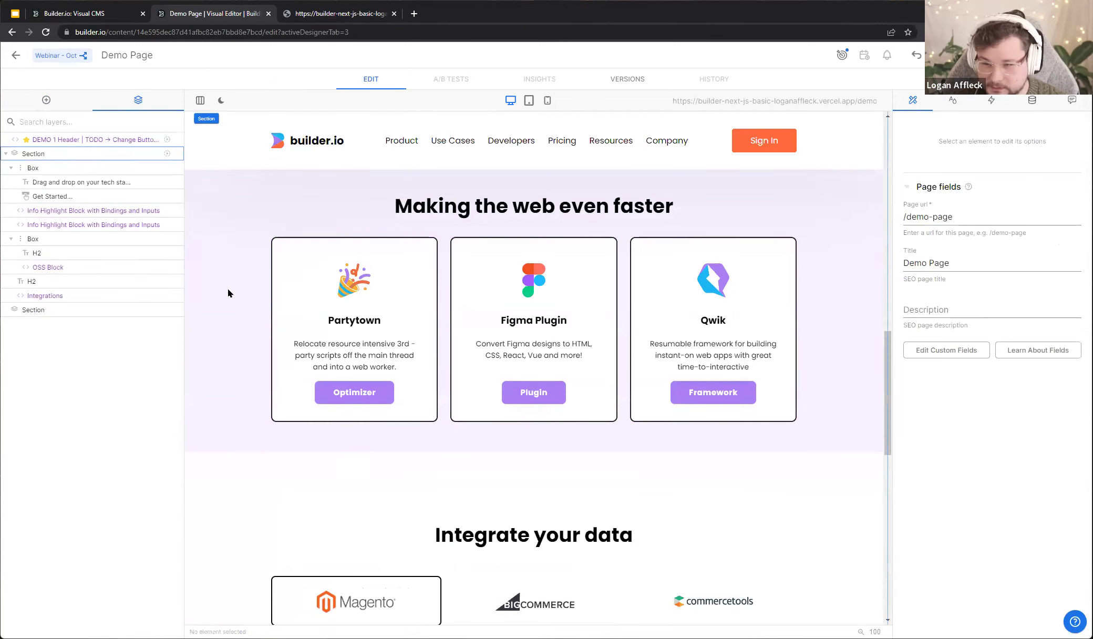
Inspect the header symbol on the Demo Page and review the sections below it down to Making the web even faster
scroll(452, 384, up, 10)
scroll(453, 385, up, 5)
click(353, 152)
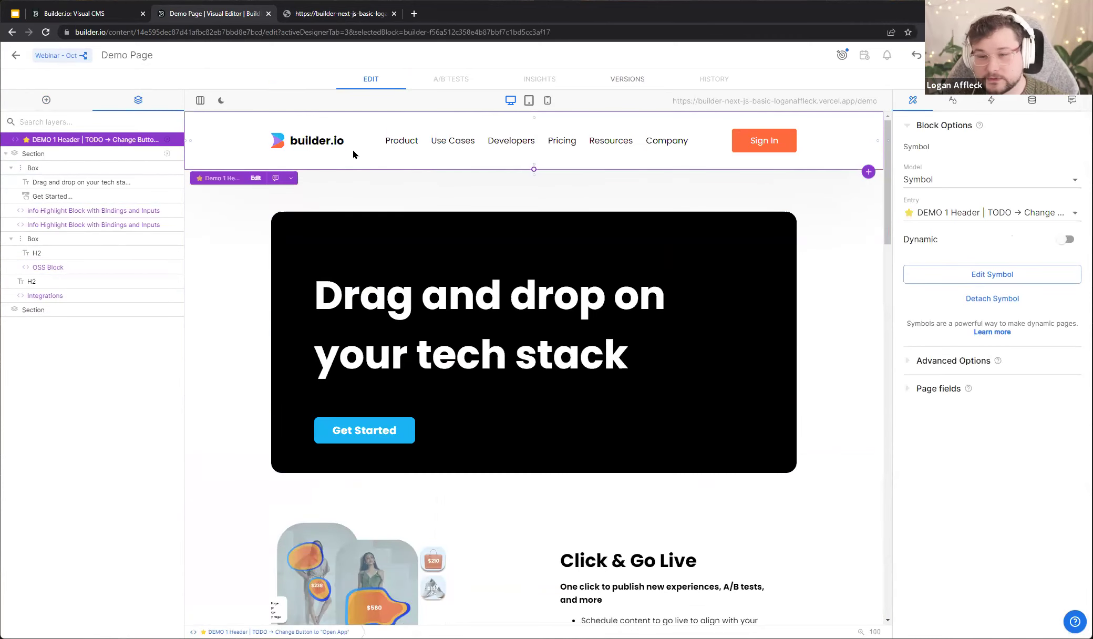
drag(887, 167, 882, 224)
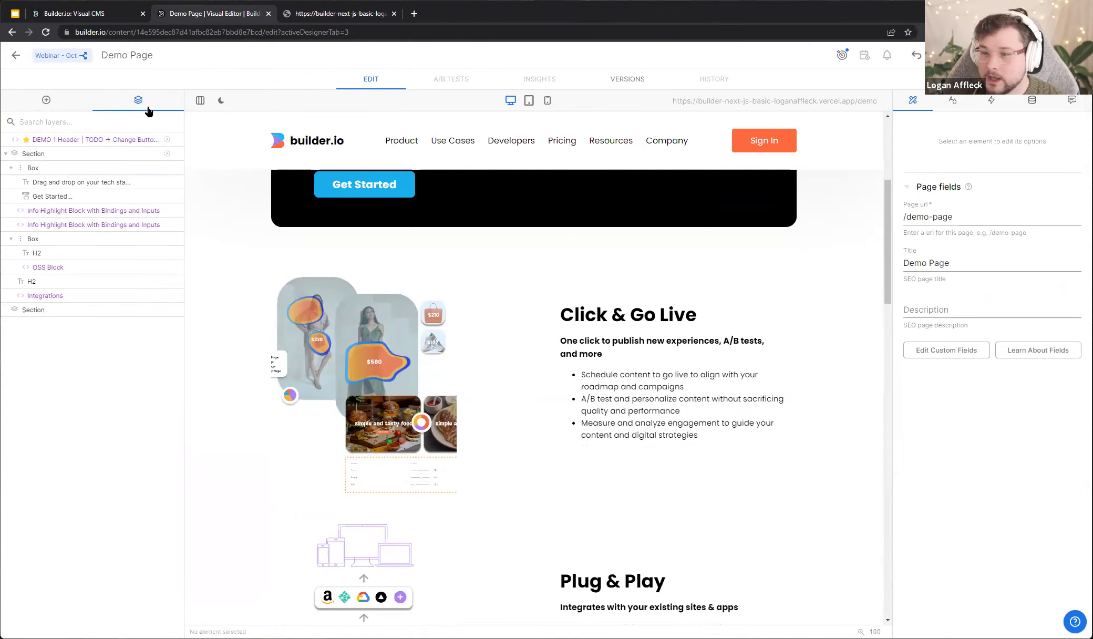
scroll(473, 302, down, 7)
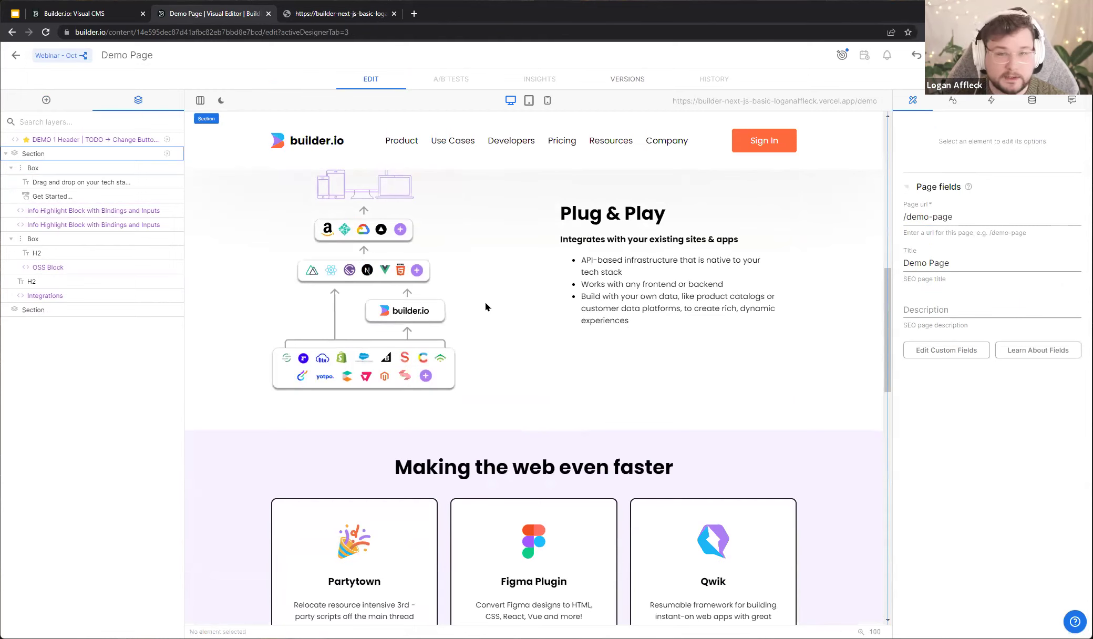
Look through the Symbol model's entries in the content list and return to the Page entries
click(97, 14)
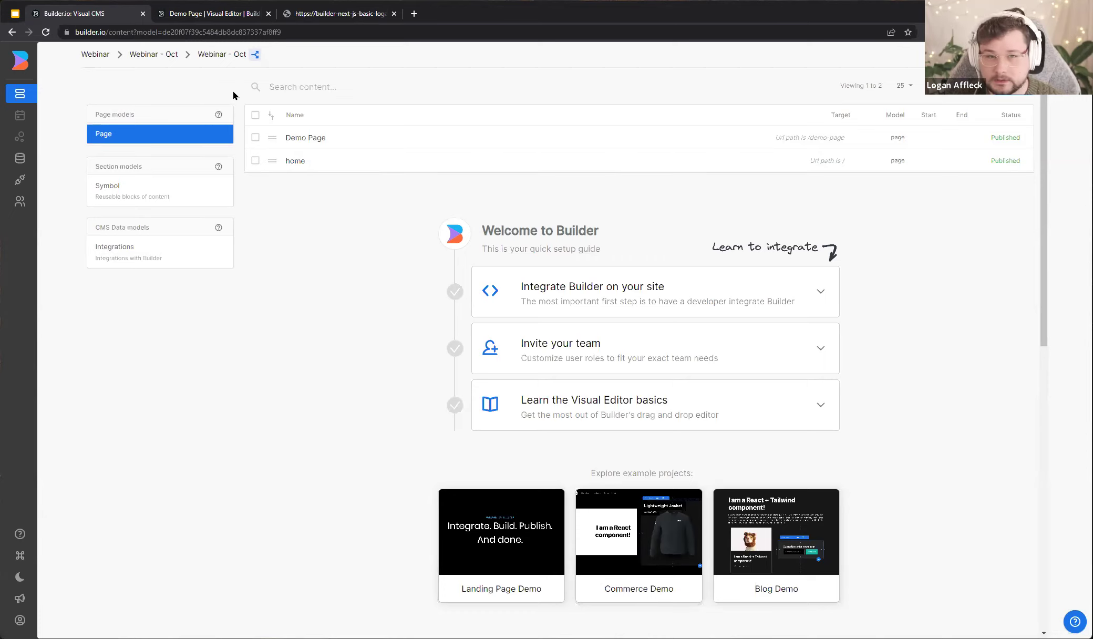
click(159, 185)
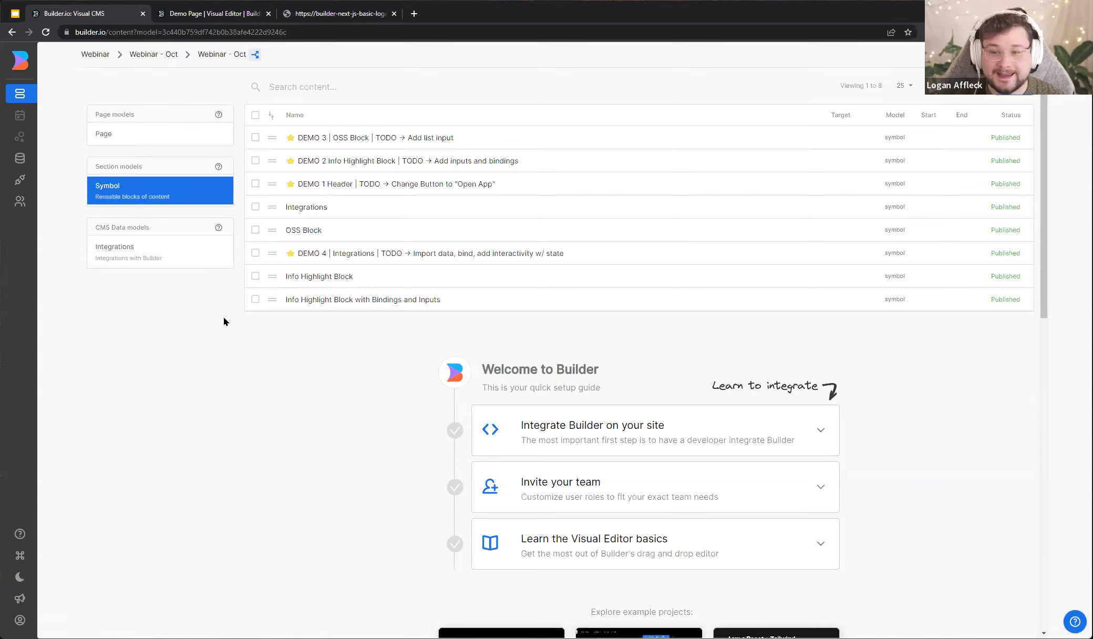
click(156, 135)
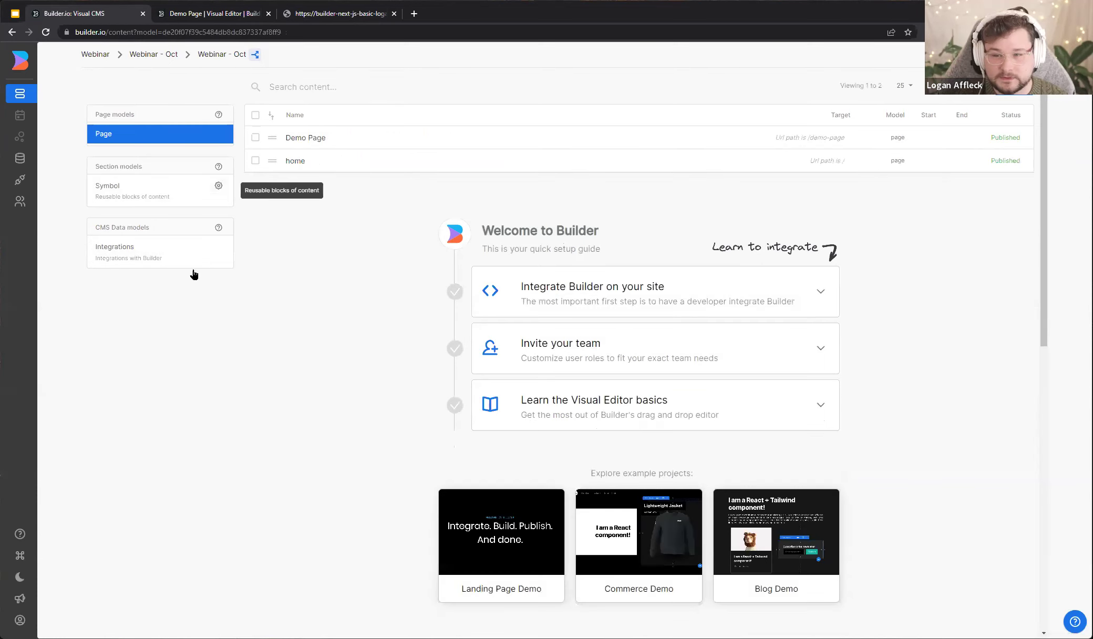
Add a Symbol block to the home page using the Symbol model and the DEMO 1 Header entry
click(431, 163)
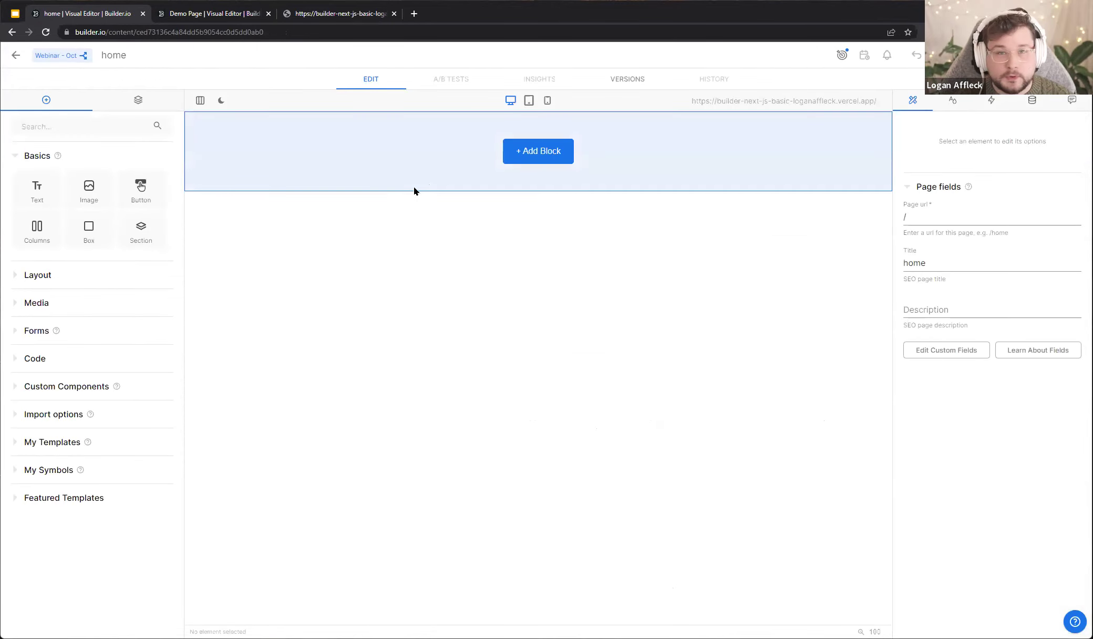
click(73, 359)
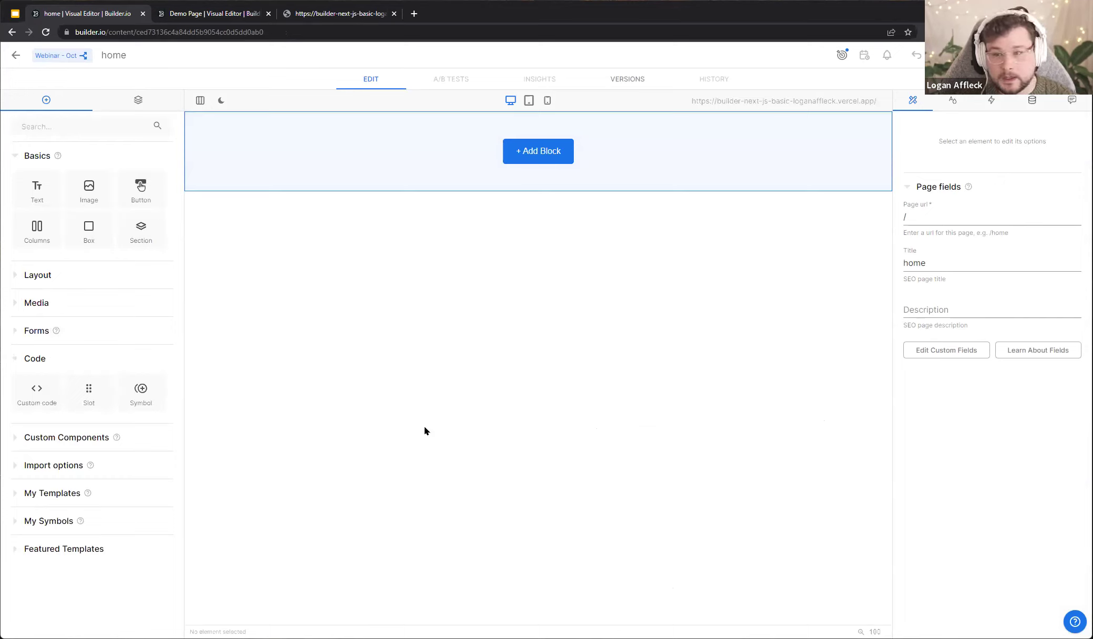
drag(130, 395, 754, 181)
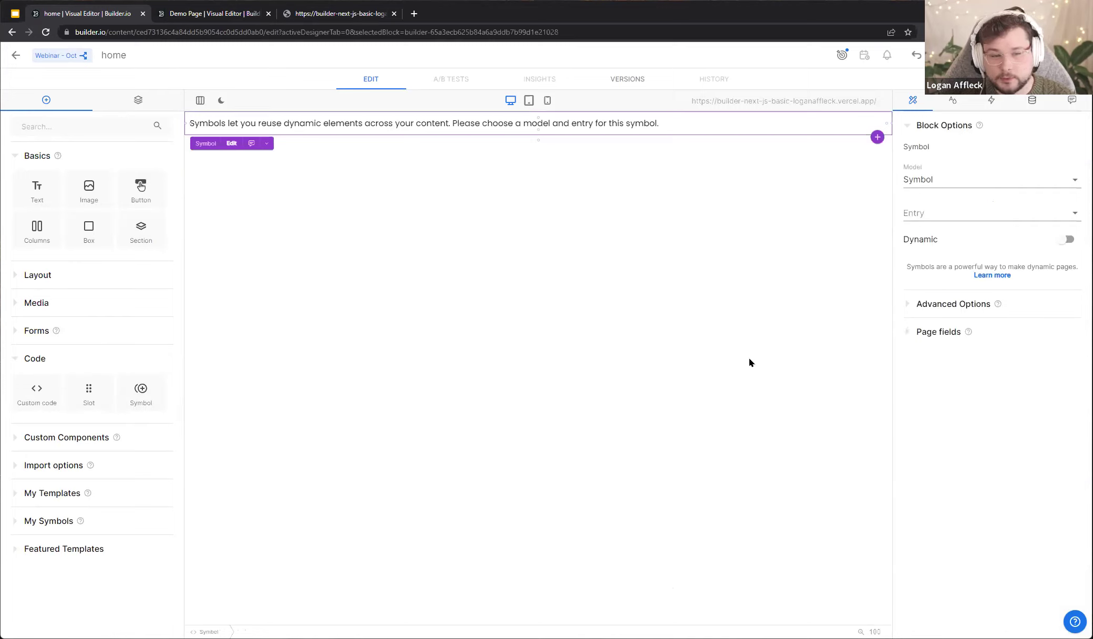
click(934, 181)
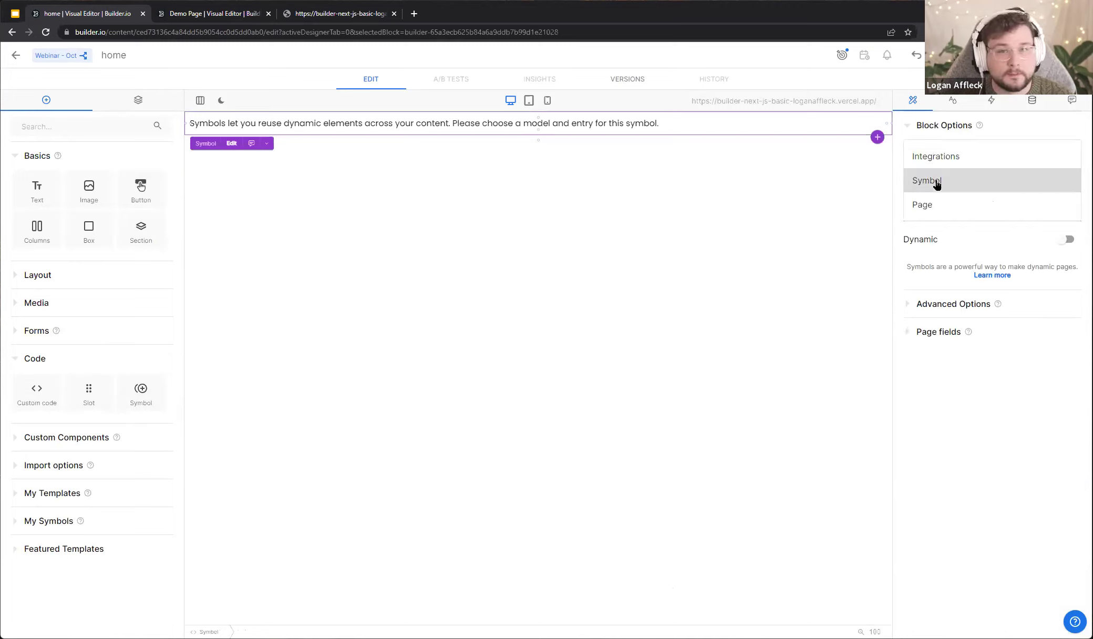
click(835, 203)
click(920, 213)
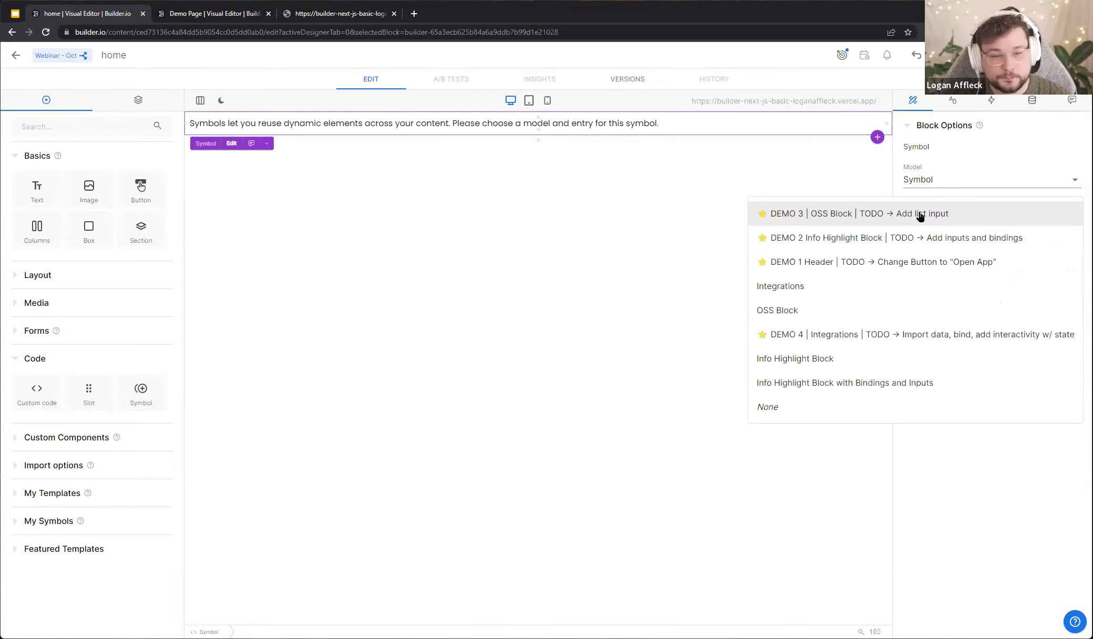
click(883, 261)
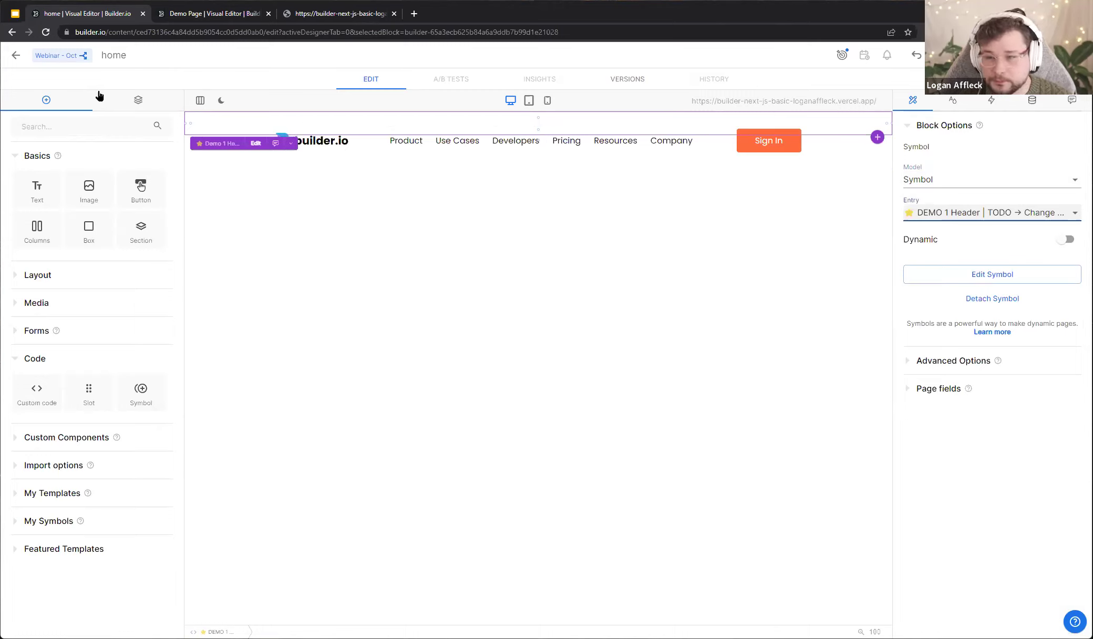
Add a text block below the header symbol on the home page and compare the options of the two blocks
click(136, 100)
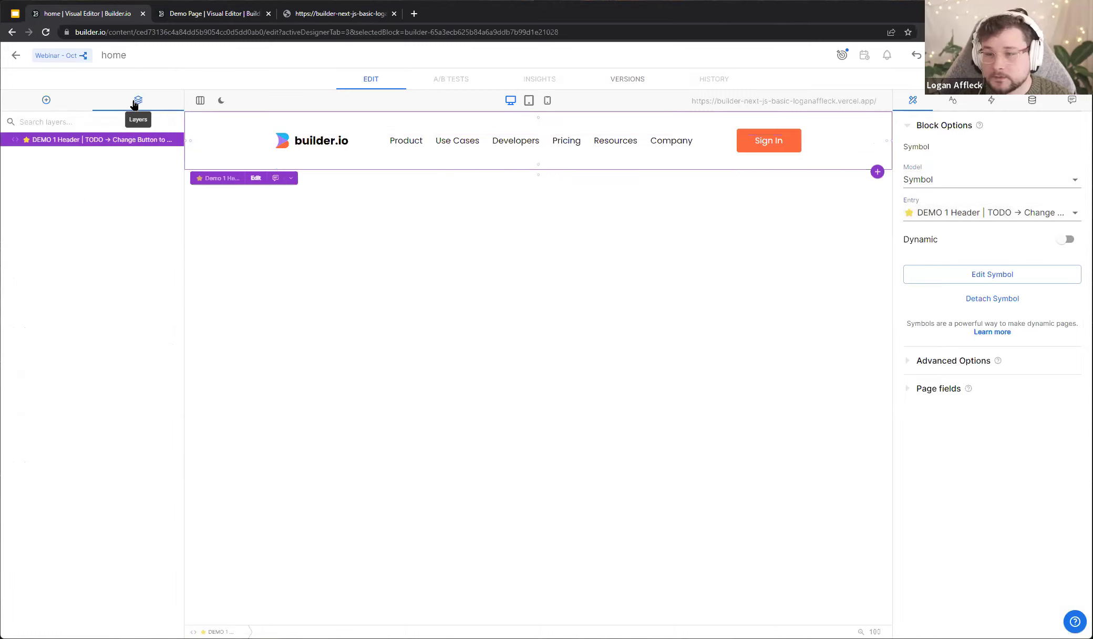
click(59, 101)
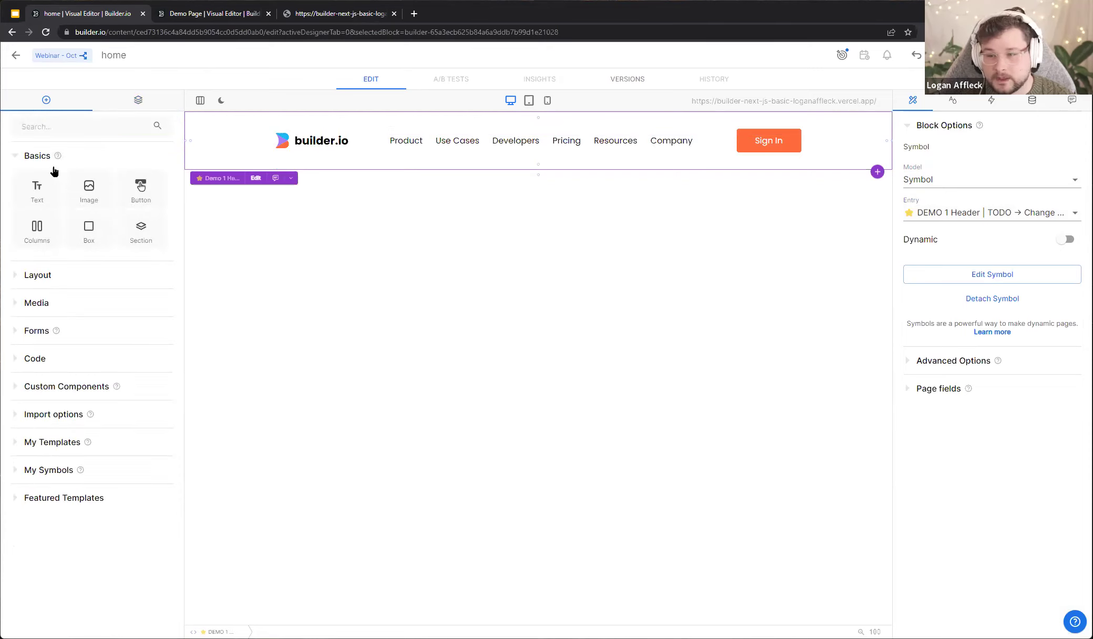
mouse_move(111, 156)
mouse_down()
mouse_move(124, 168)
mouse_move(117, 157)
mouse_up()
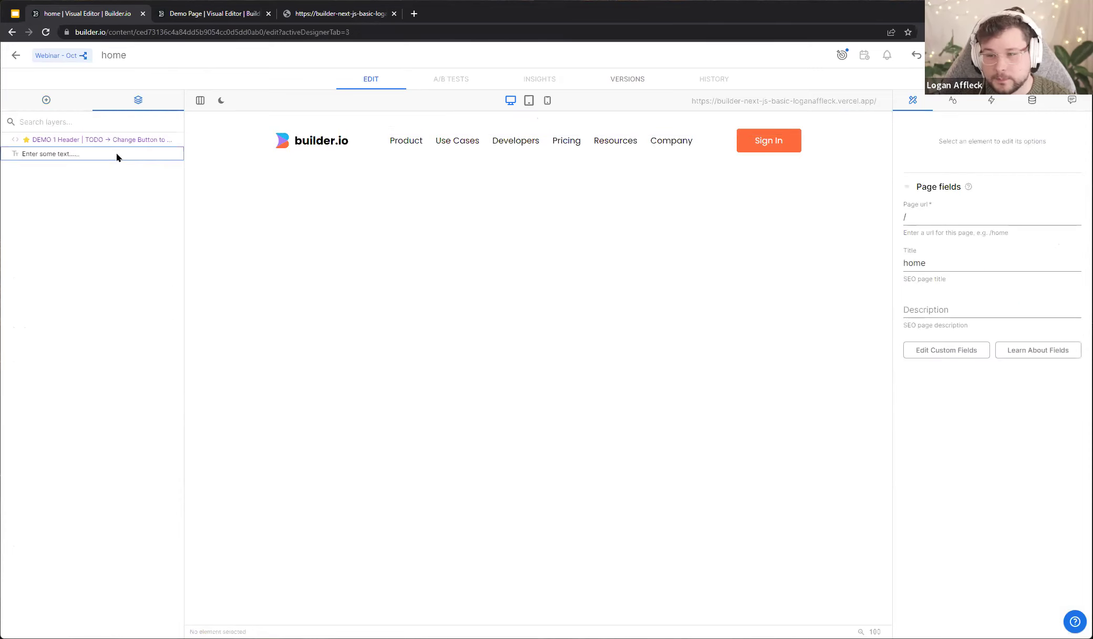
click(355, 154)
click(83, 154)
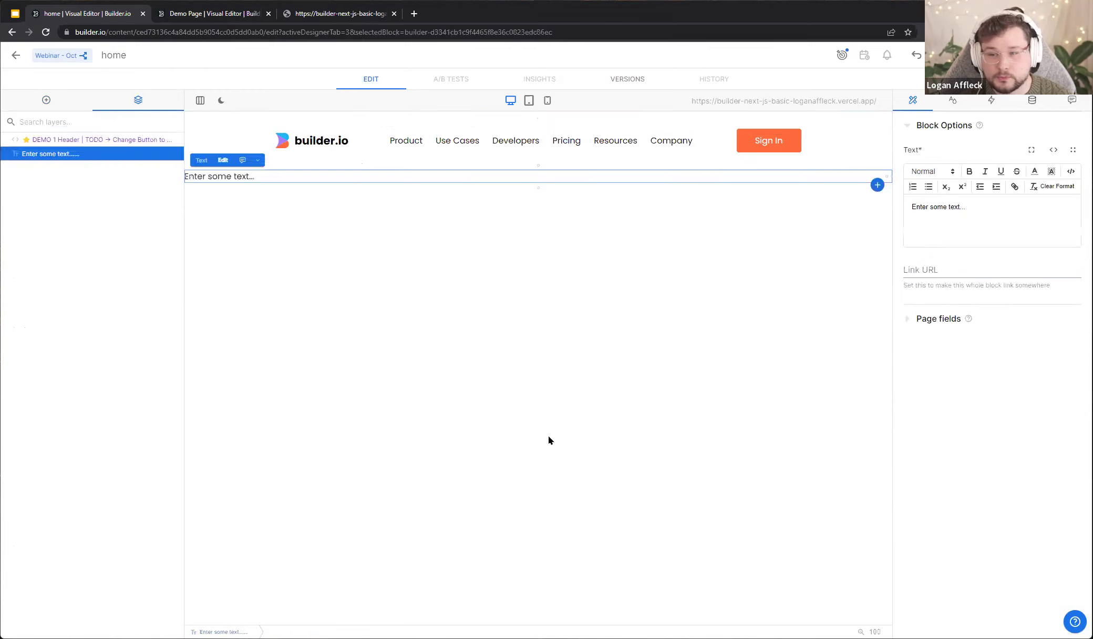
click(527, 165)
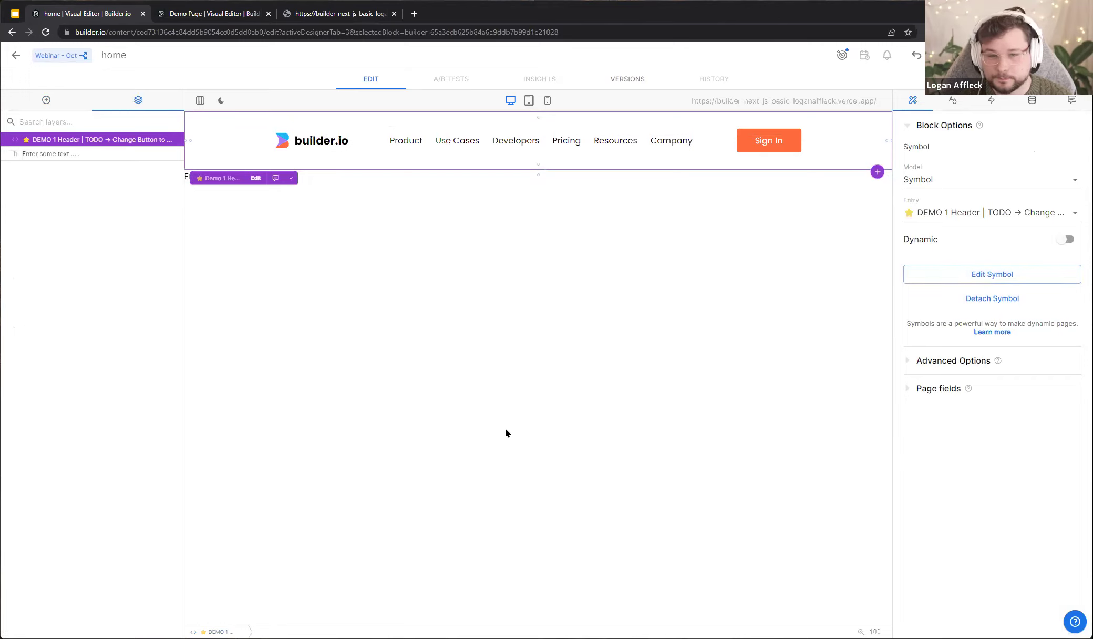
Open the DEMO 1 Header symbol from the Symbol entries and set its Sign In button's text to "Open App"
click(14, 55)
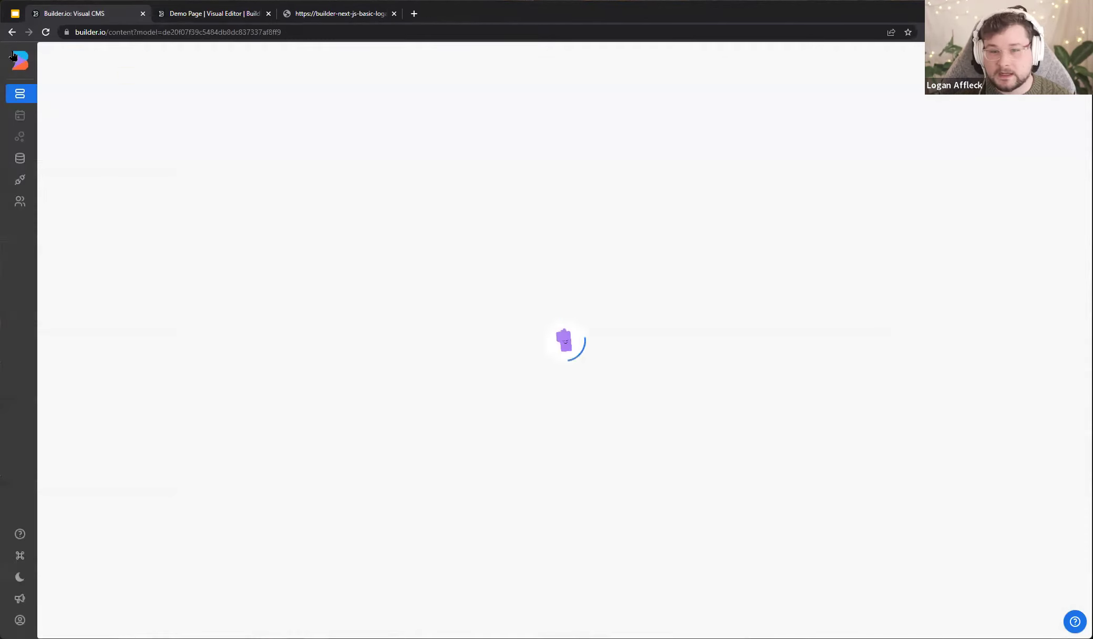
click(132, 192)
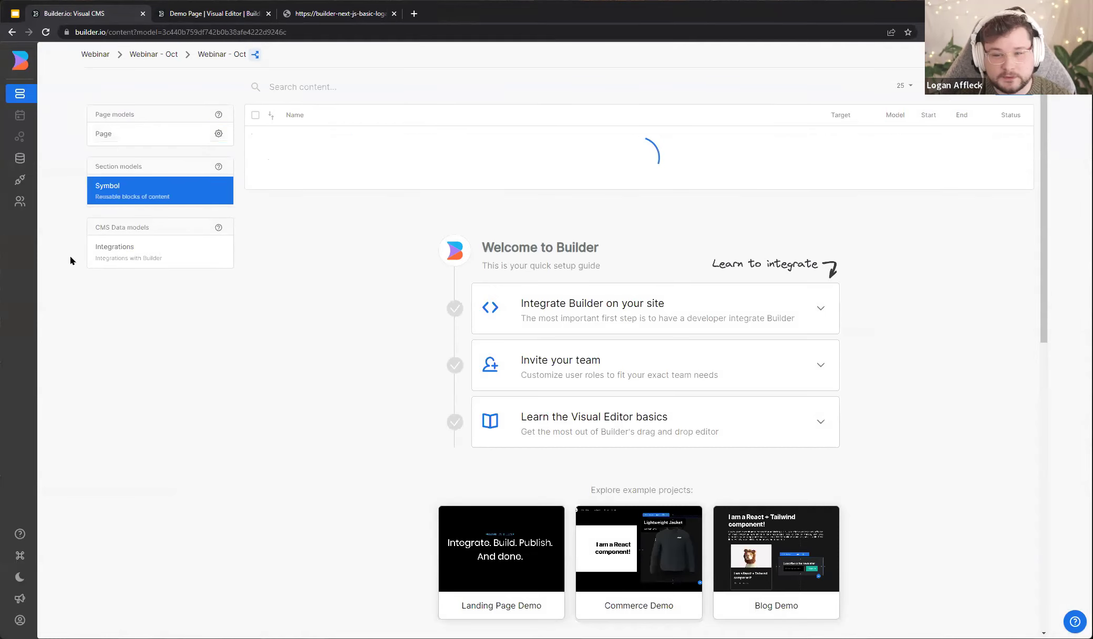
click(563, 186)
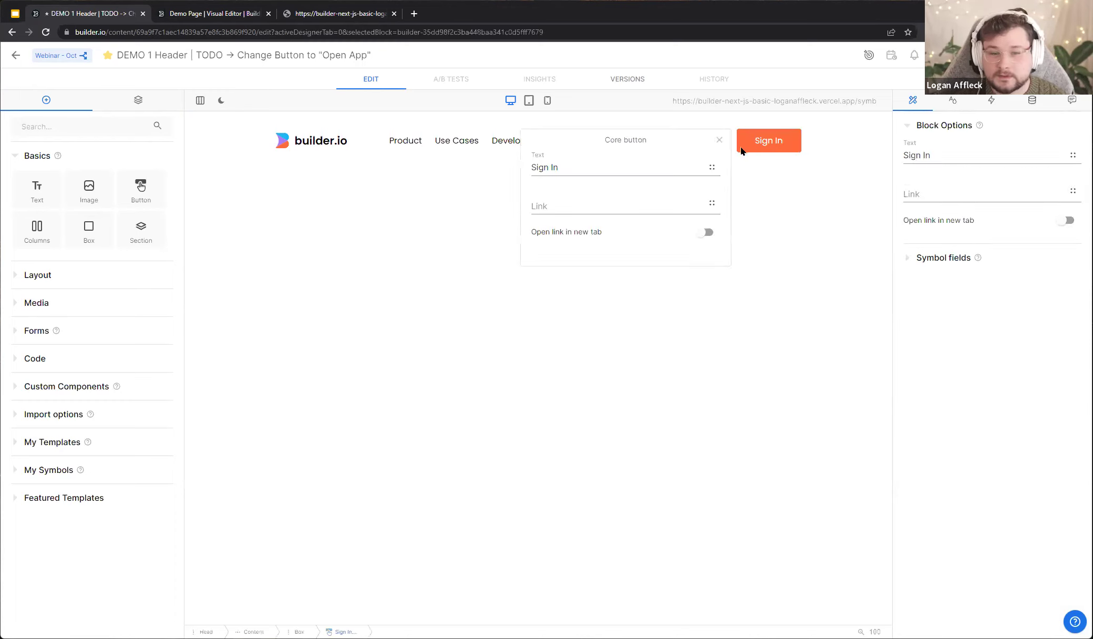
drag(603, 167, 535, 169)
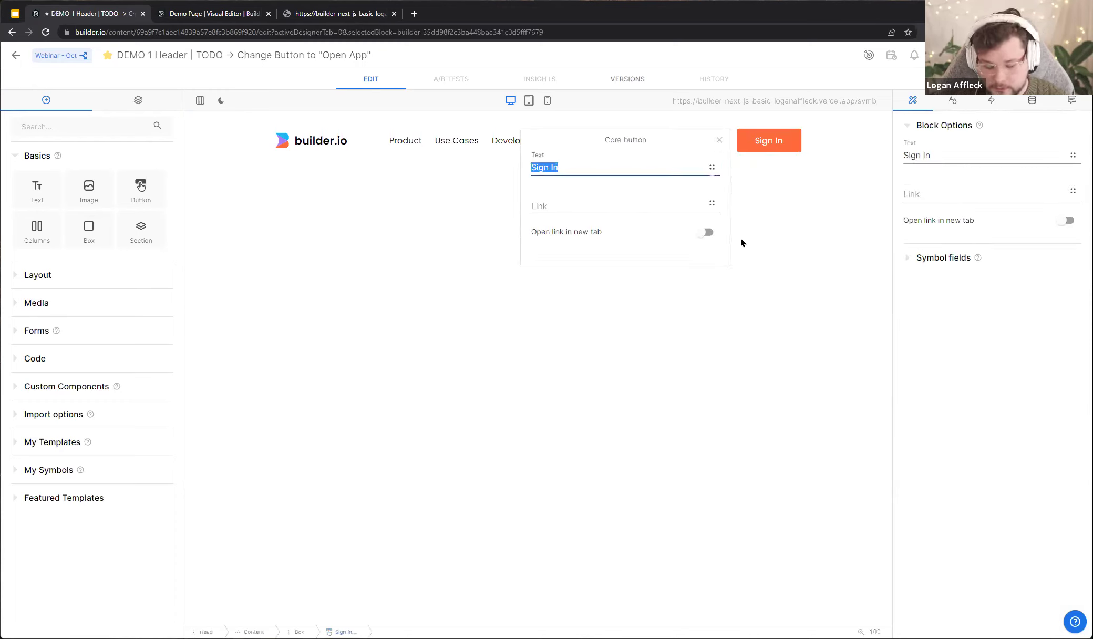
text(Open App)
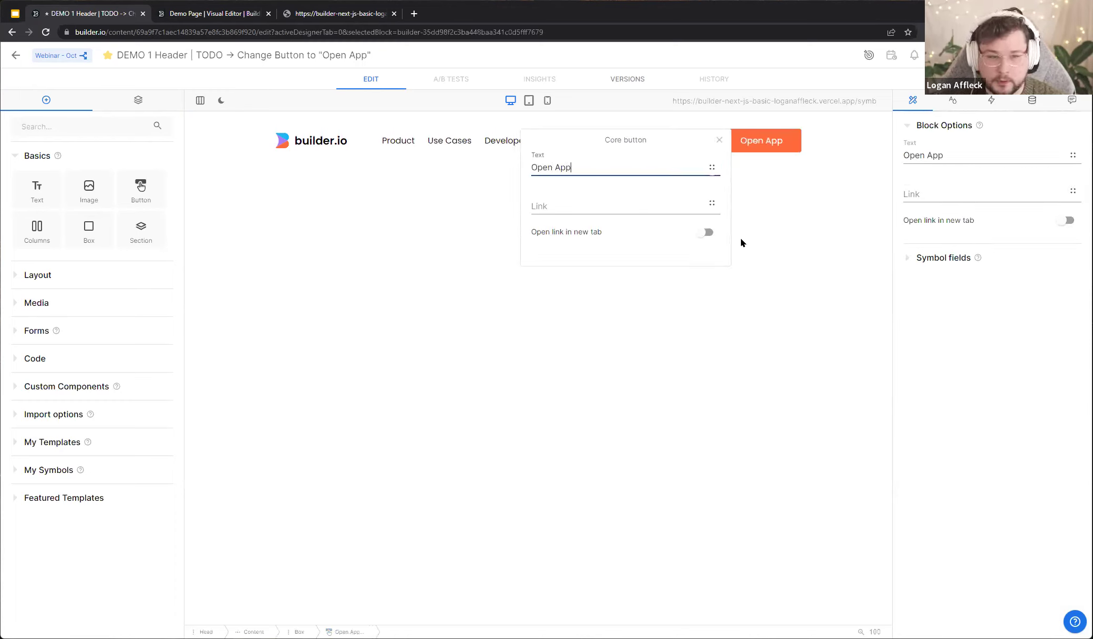
key(Escape)
click(1046, 55)
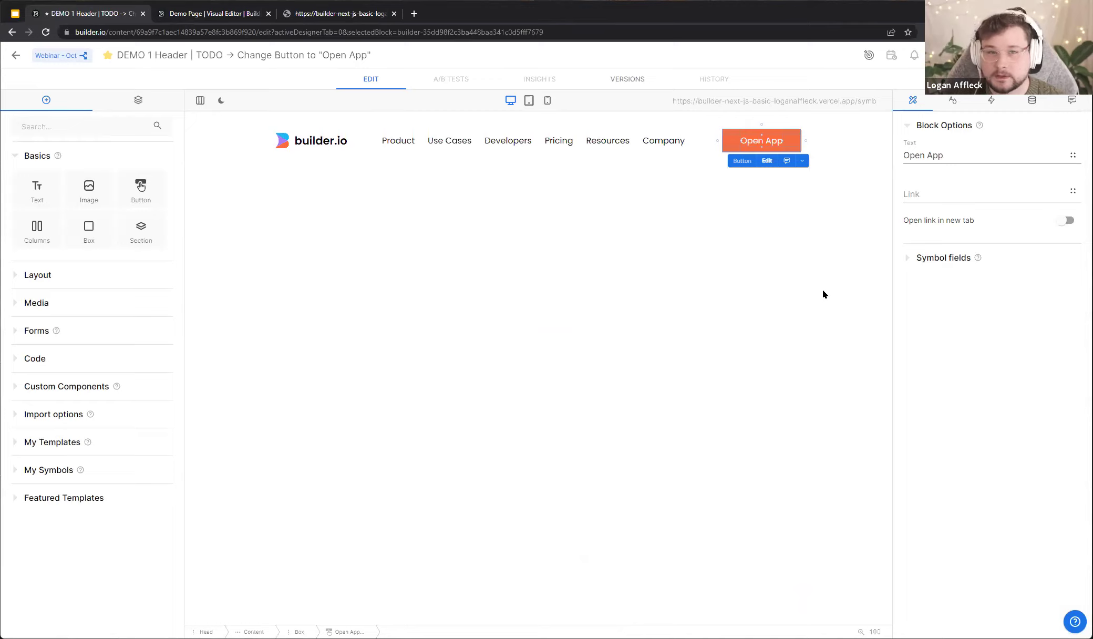
Check the header button on the Demo Page, and open the DEMO 2 Info Highlight Block symbol from the Symbol entries
click(194, 14)
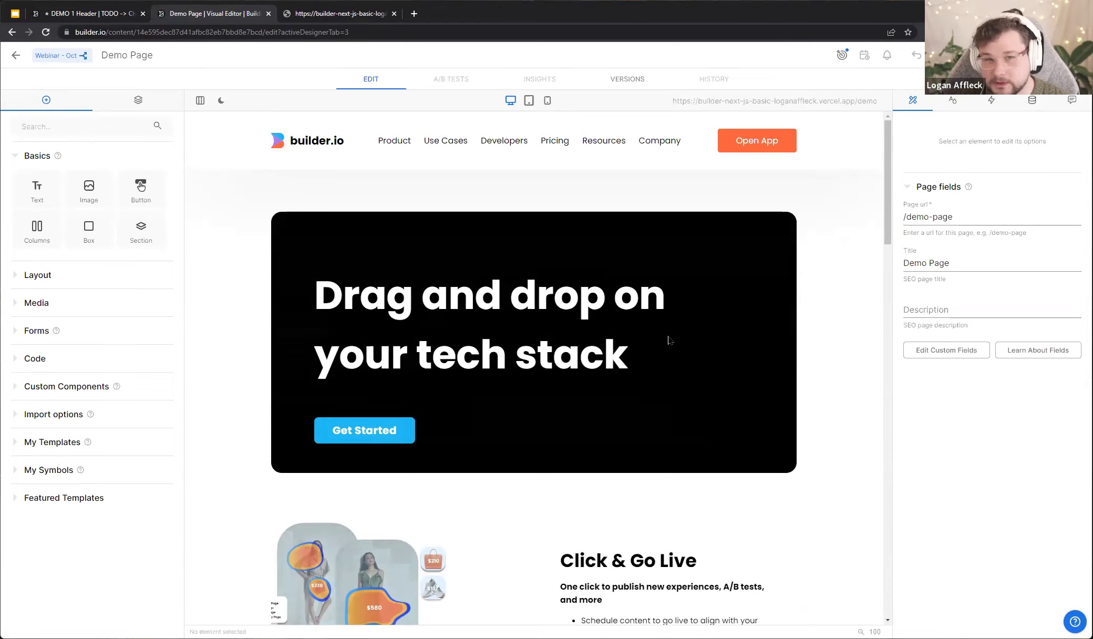
click(52, 16)
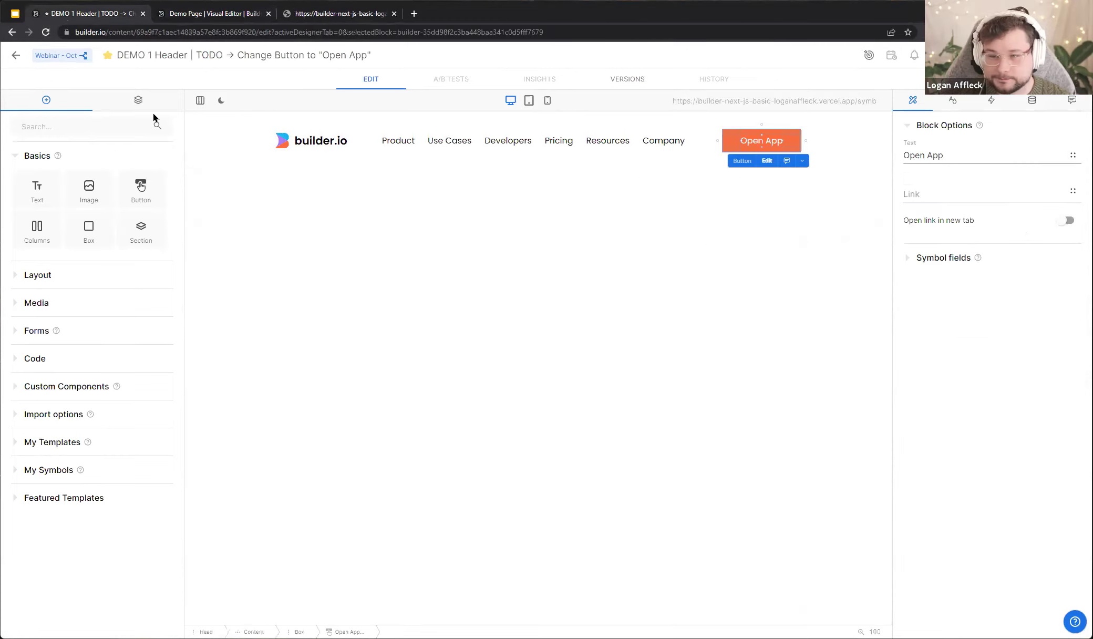
click(10, 57)
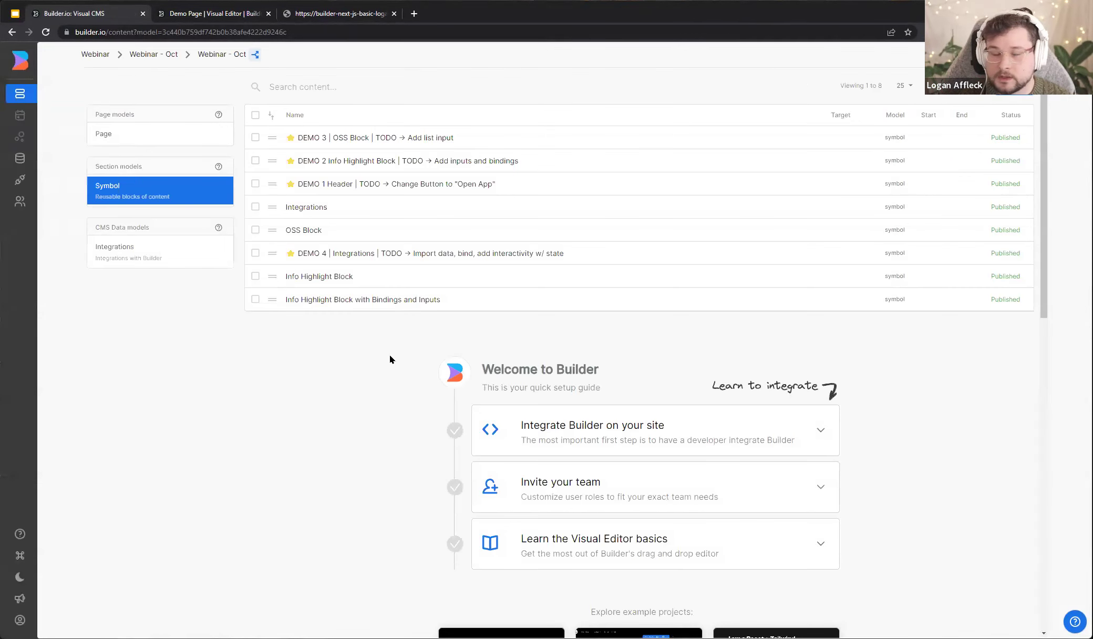
click(404, 164)
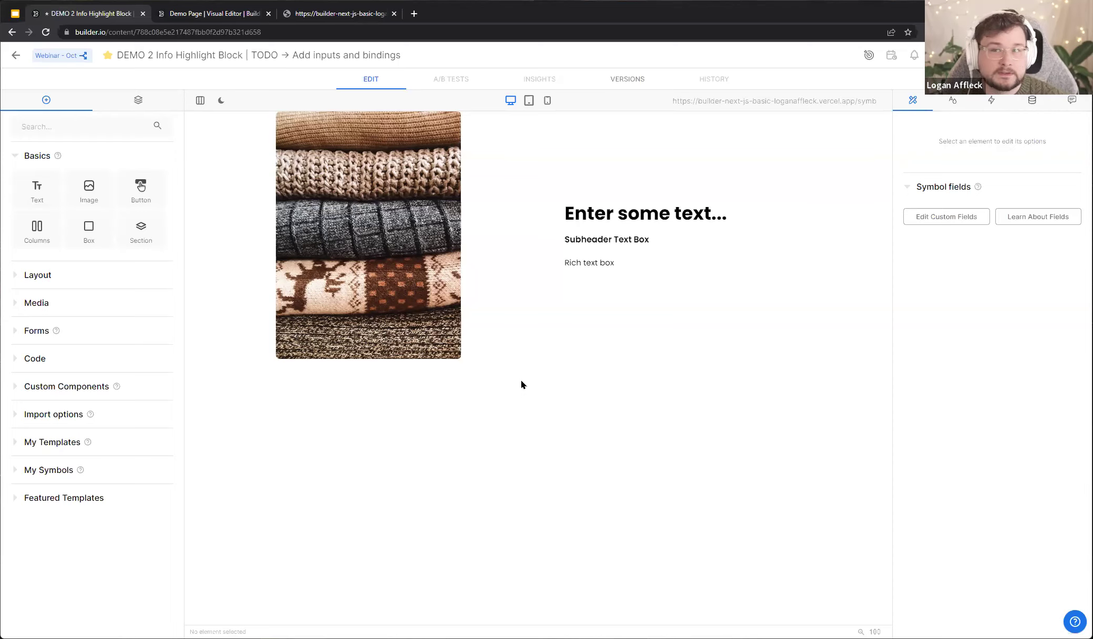
Set the Header of the "Click & Go Live" info highlight symbol on the Demo Page to "Builder is pretty cool!"
click(214, 14)
scroll(541, 348, down, 3)
click(561, 365)
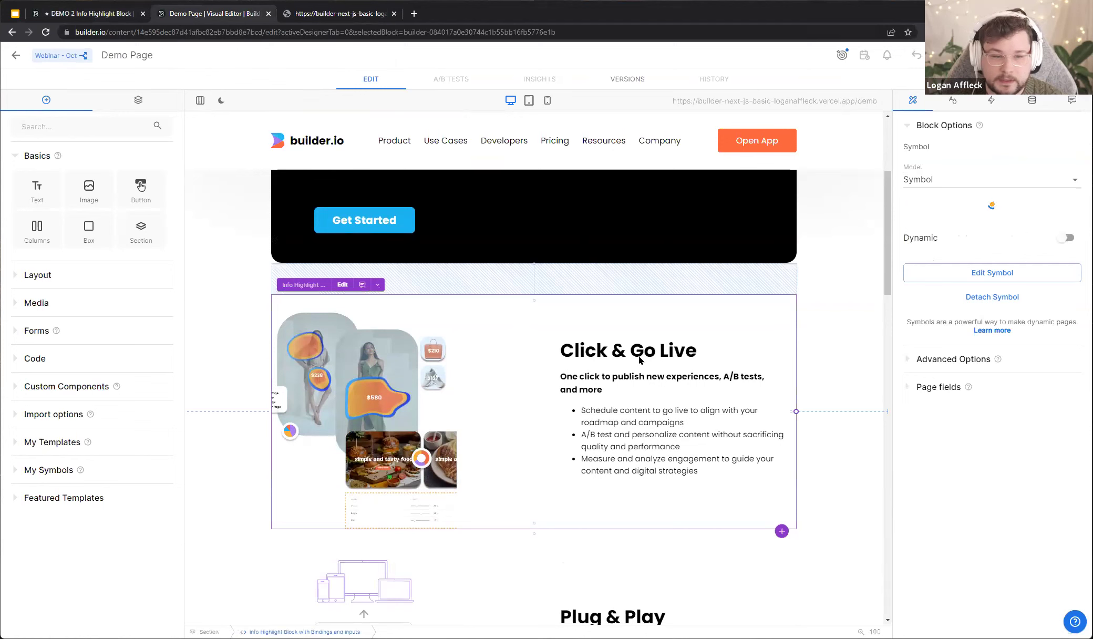
click(884, 100)
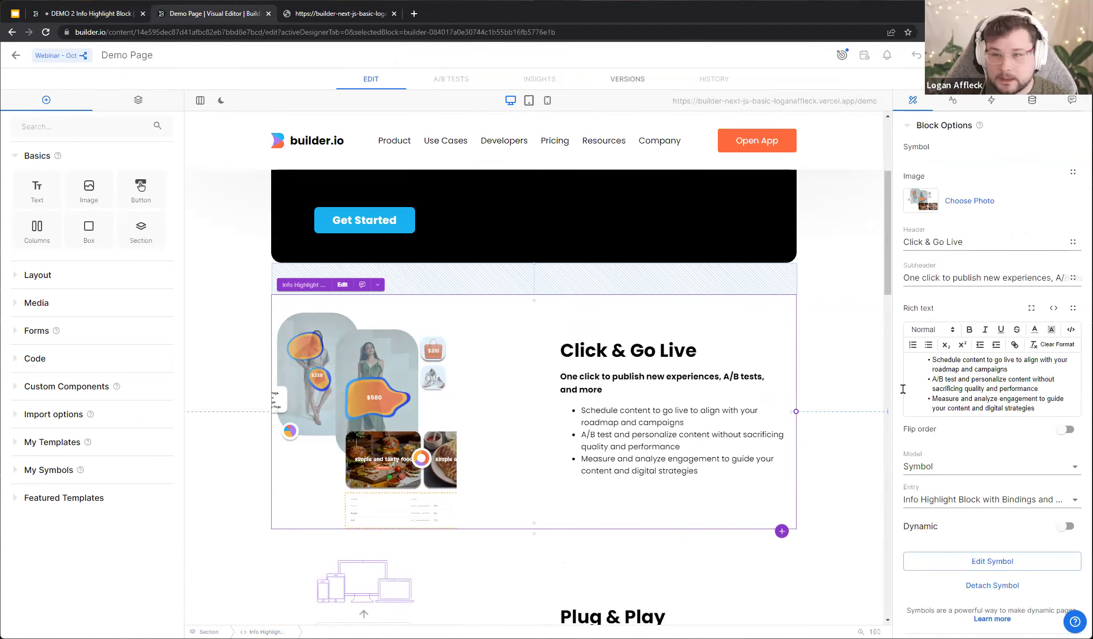
click(937, 241)
triple_click(937, 242)
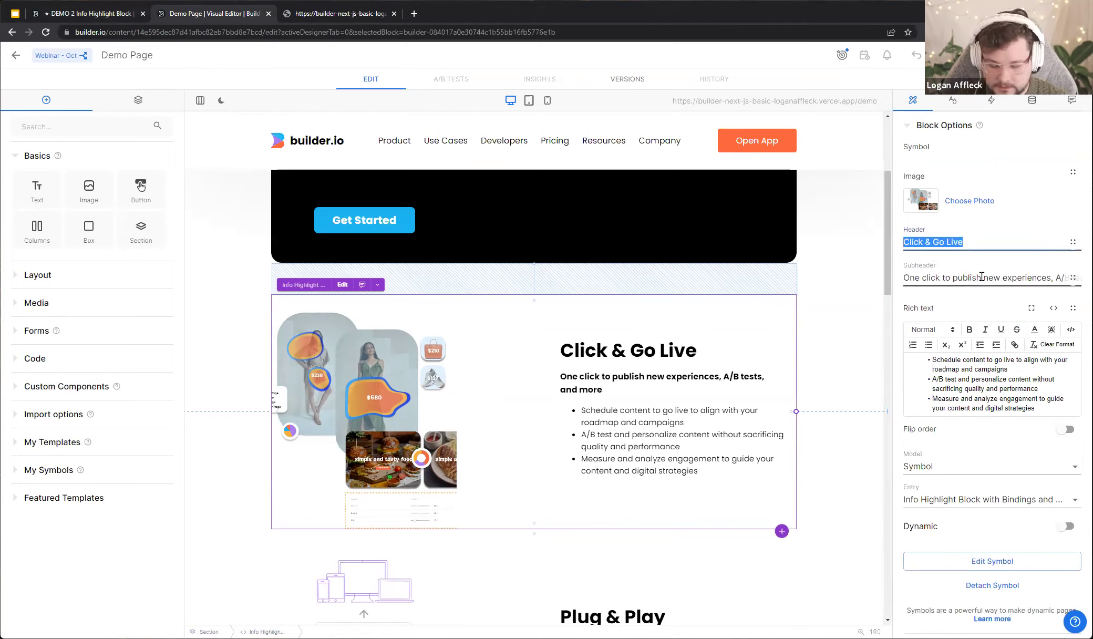
text(Builder is )
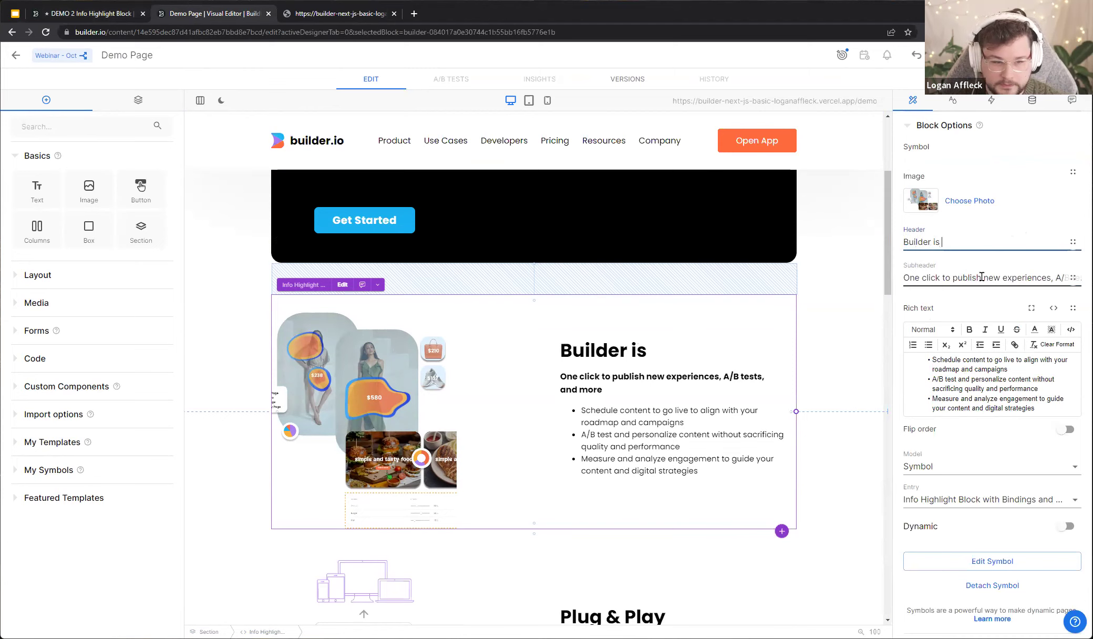
text(pretty Coo)
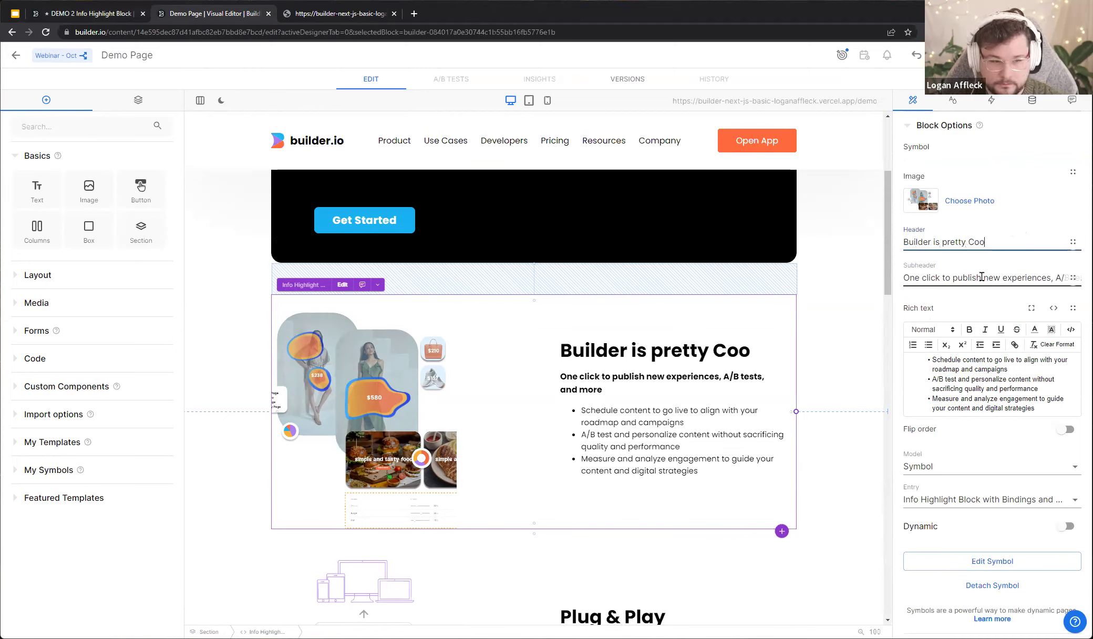
key(BackSpace)
key(BackSpace)
key(BackSpace)
text(cool!)
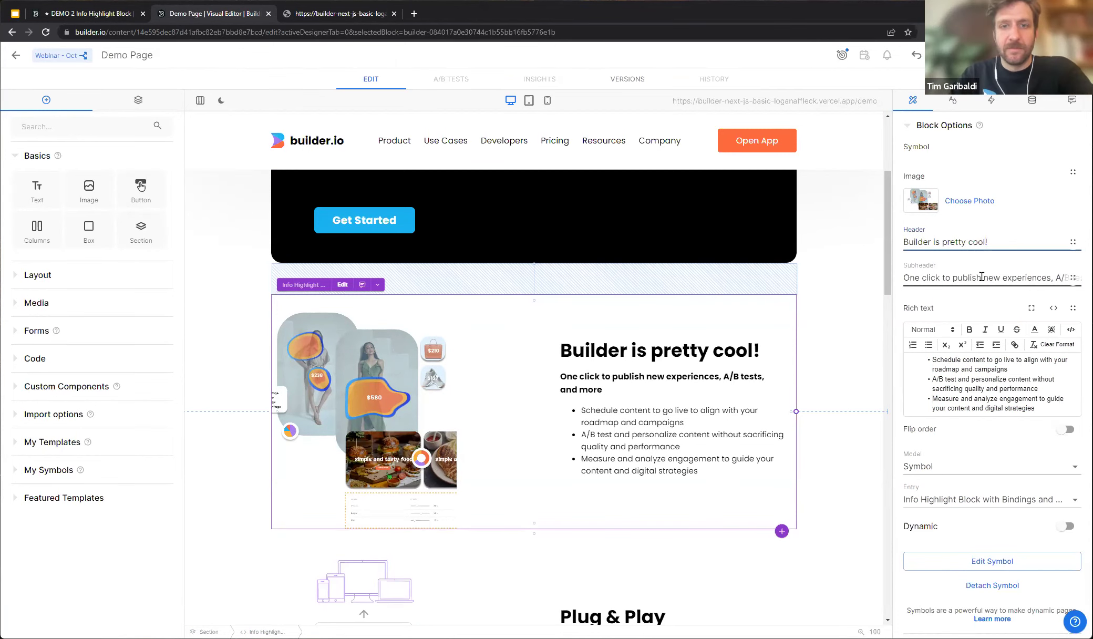
Expand the Content Inputs of the DEMO 2 Info Highlight Block symbol and compare them with the symbol options on the Demo Page
click(79, 16)
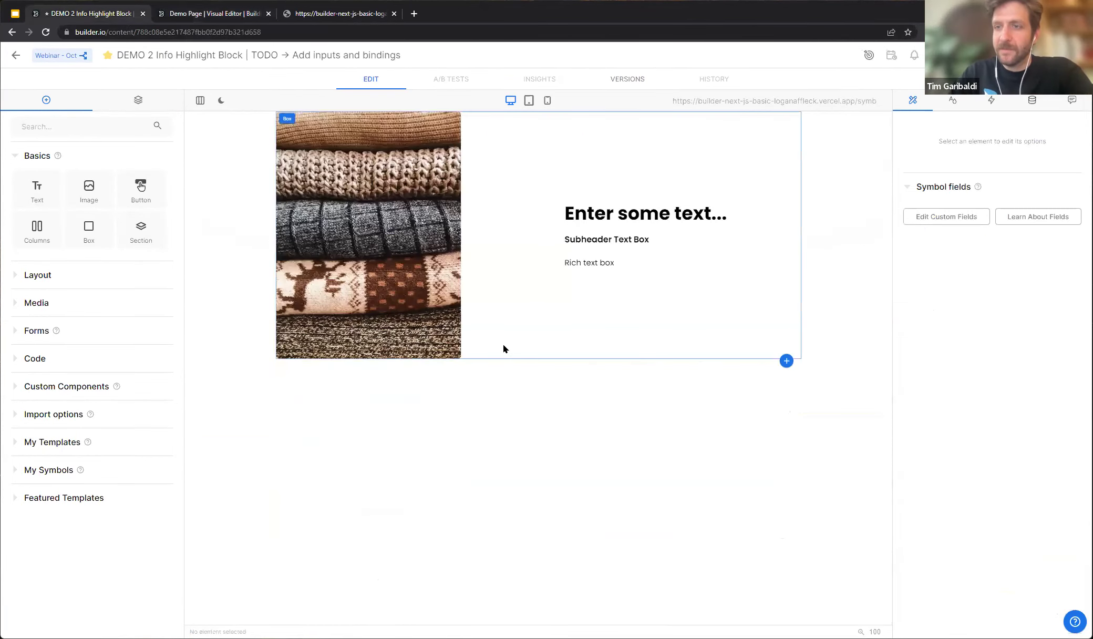
click(1041, 109)
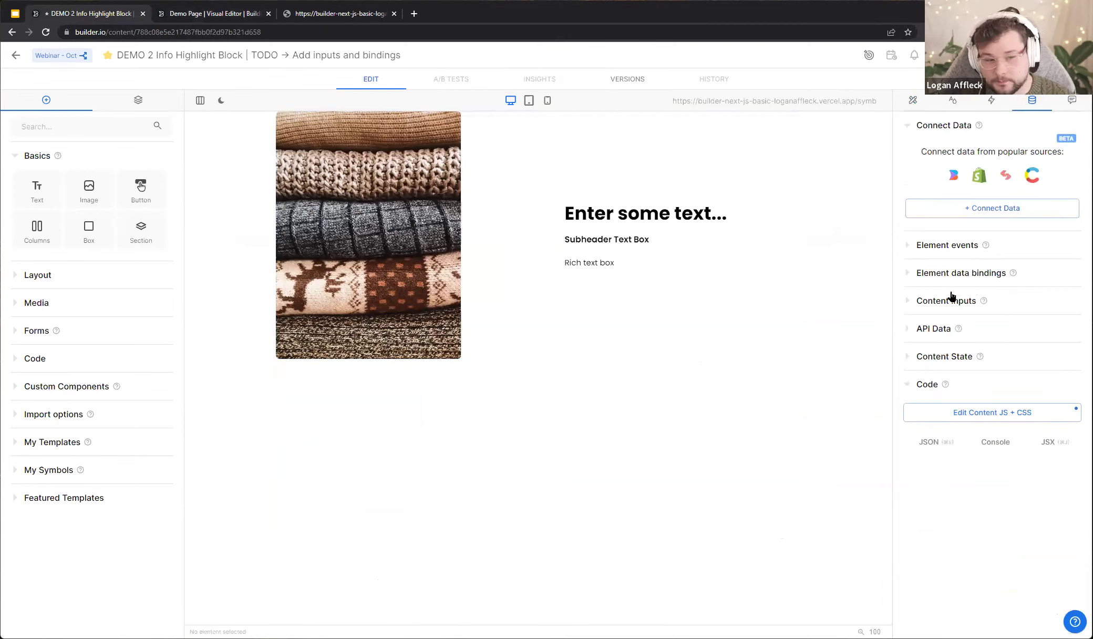
click(935, 300)
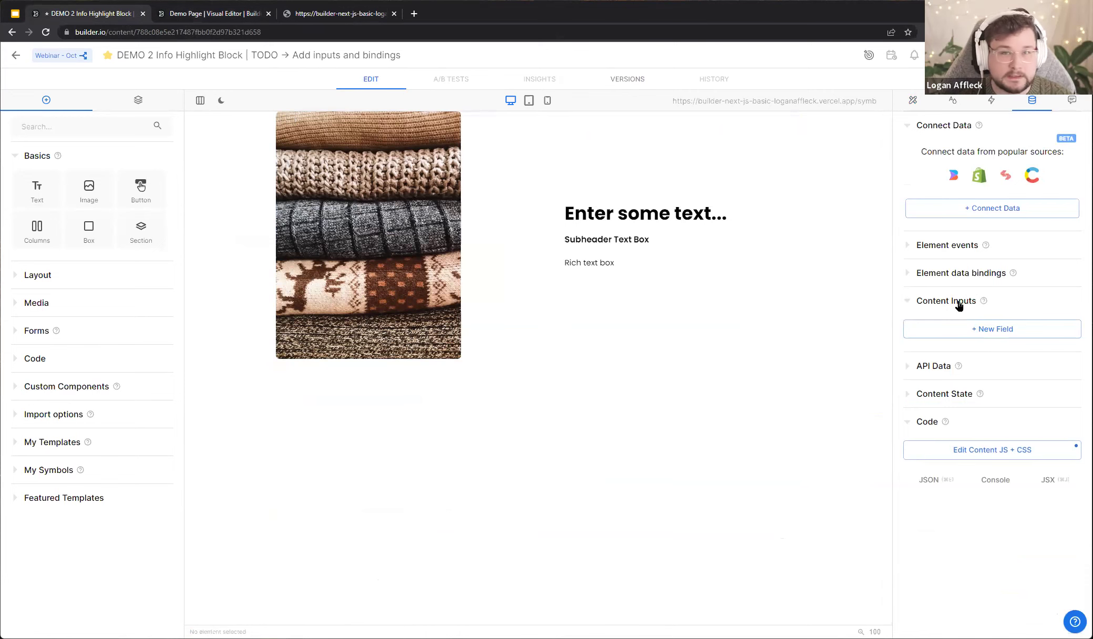
click(243, 15)
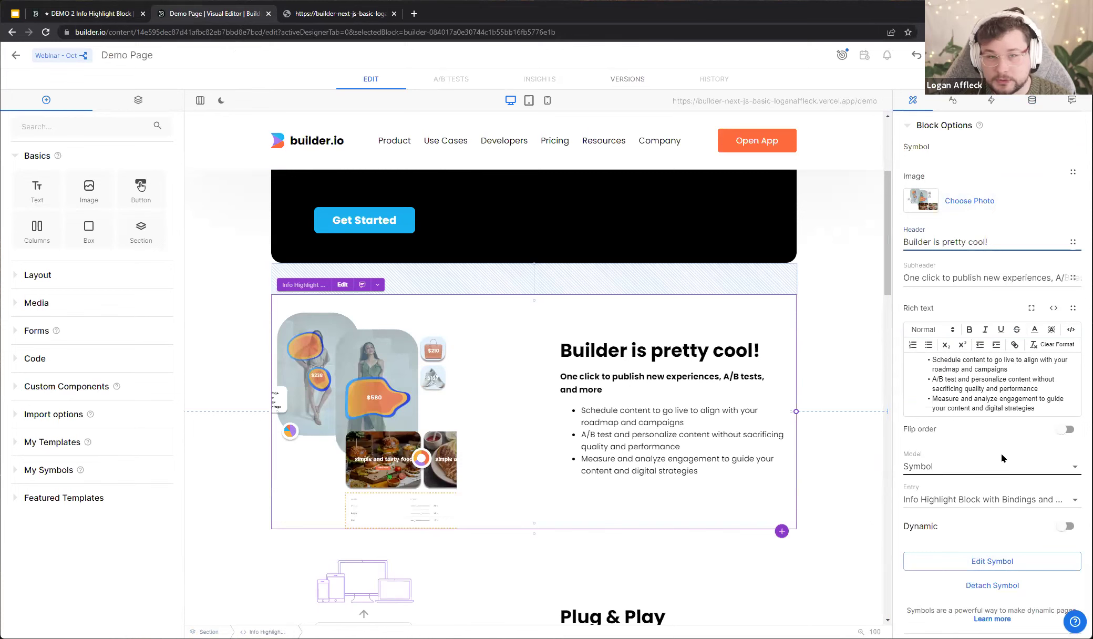
click(112, 10)
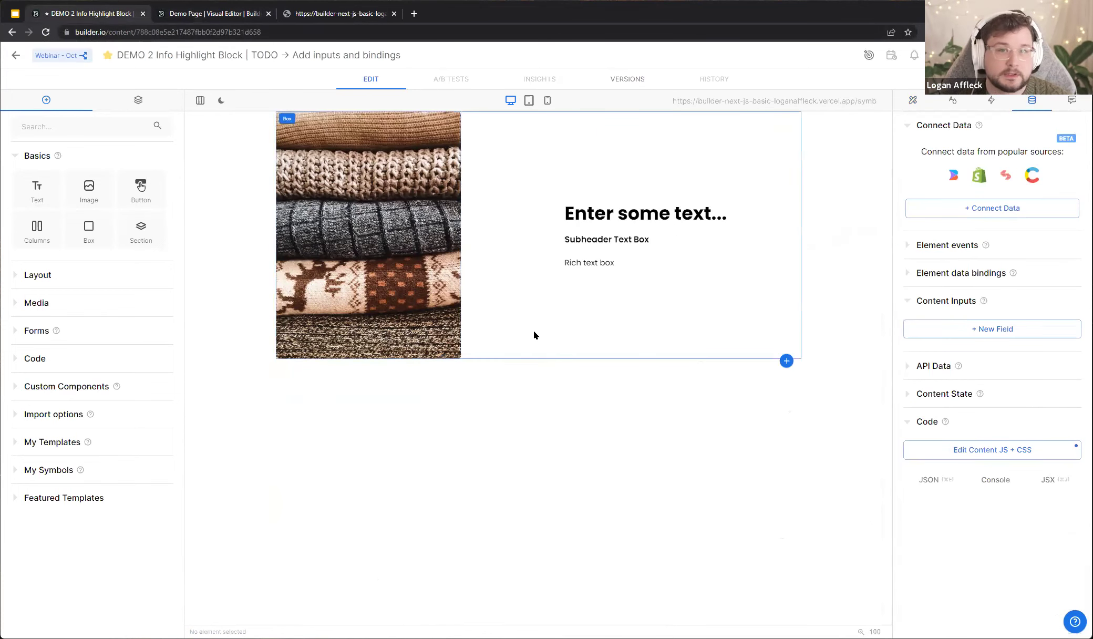
Add a content input named "image" with type File to the DEMO 2 Info Highlight Block symbol
click(922, 330)
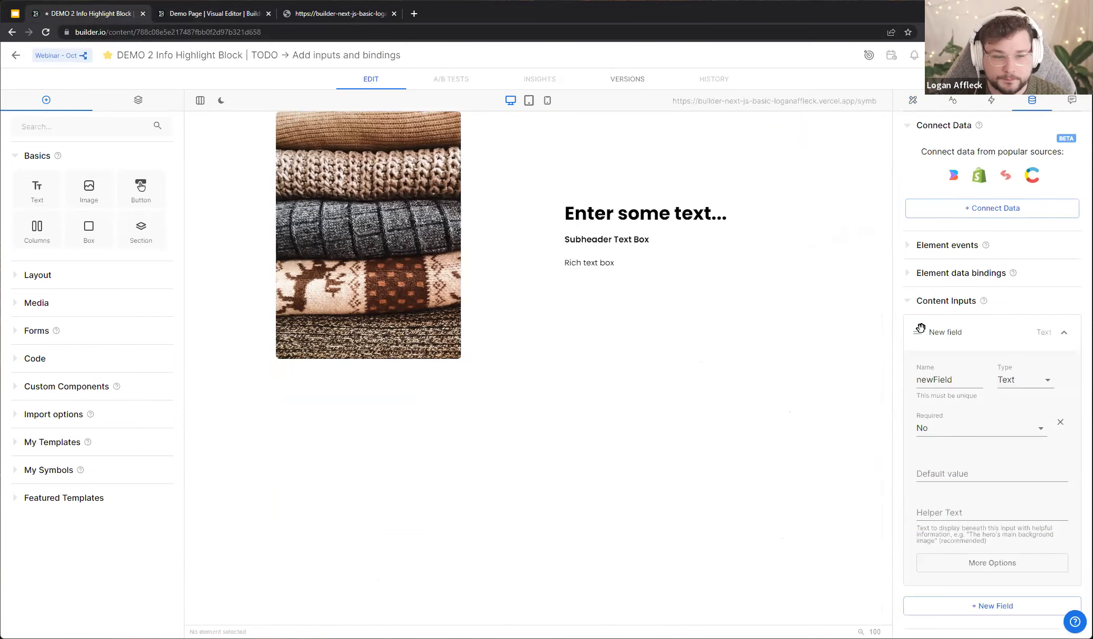
scroll(966, 349, down, 2)
double_click(931, 277)
text(iamge)
key(BackSpace)
key(BackSpace)
key(BackSpace)
key(BackSpace)
text(magfe)
key(BackSpace)
key(BackSpace)
text(e)
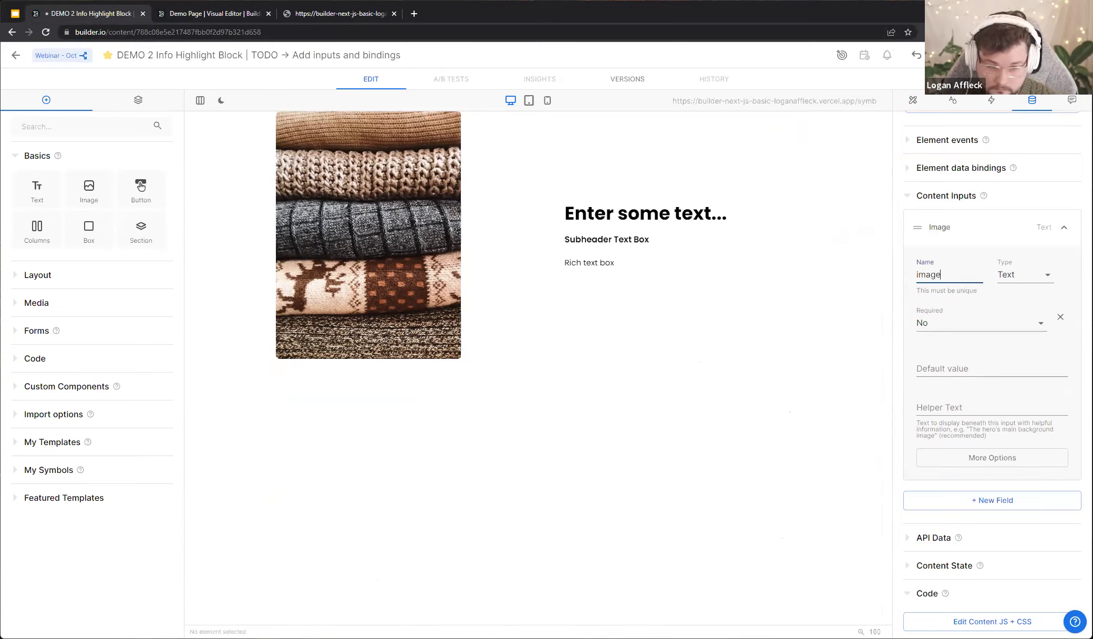
click(1018, 268)
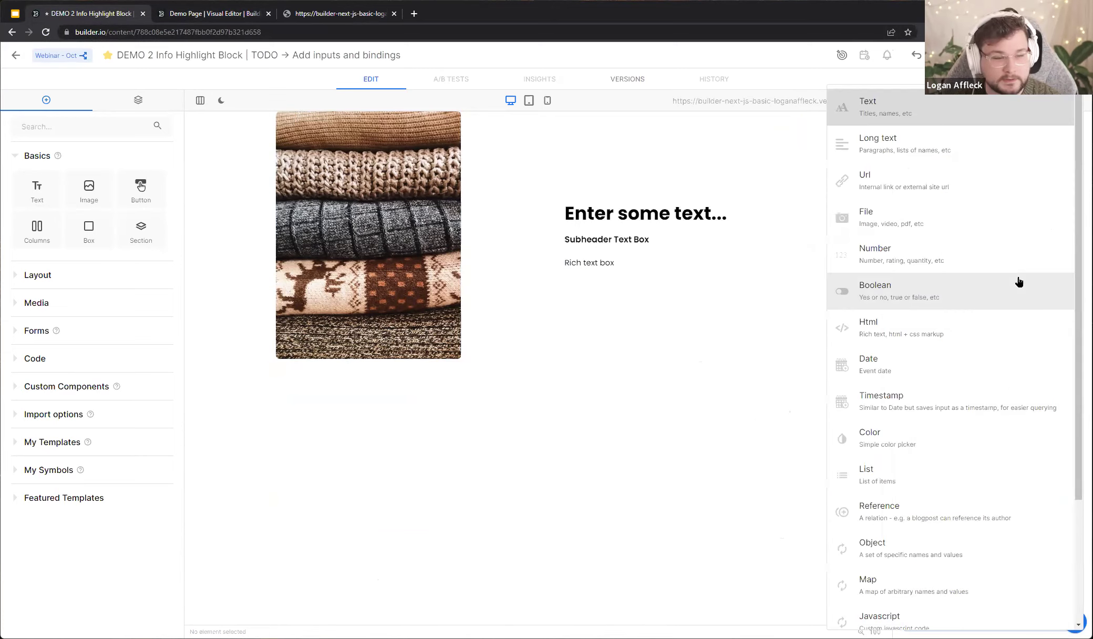
click(907, 227)
scroll(968, 403, down, 1)
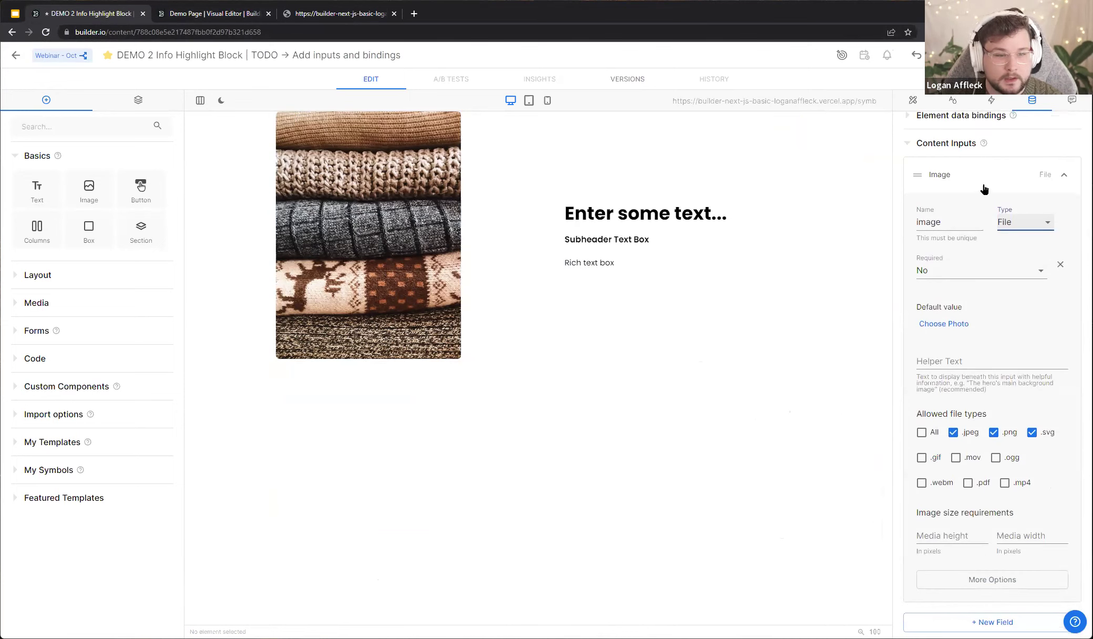
click(984, 188)
Add a second content input named "header", keeping the Text type
click(980, 363)
double_click(967, 416)
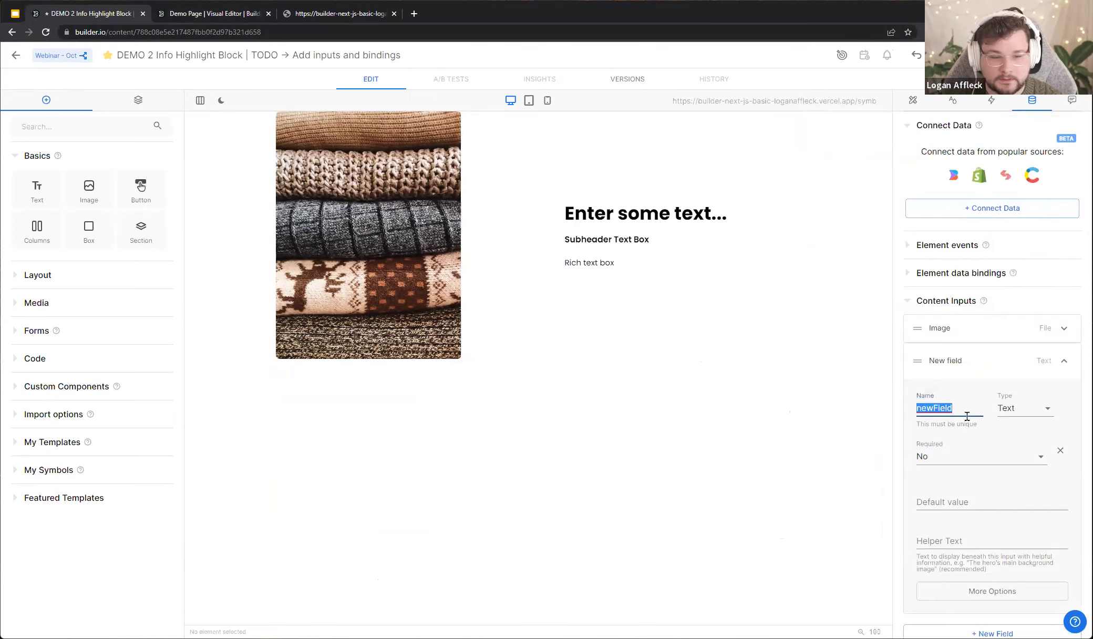
text(header)
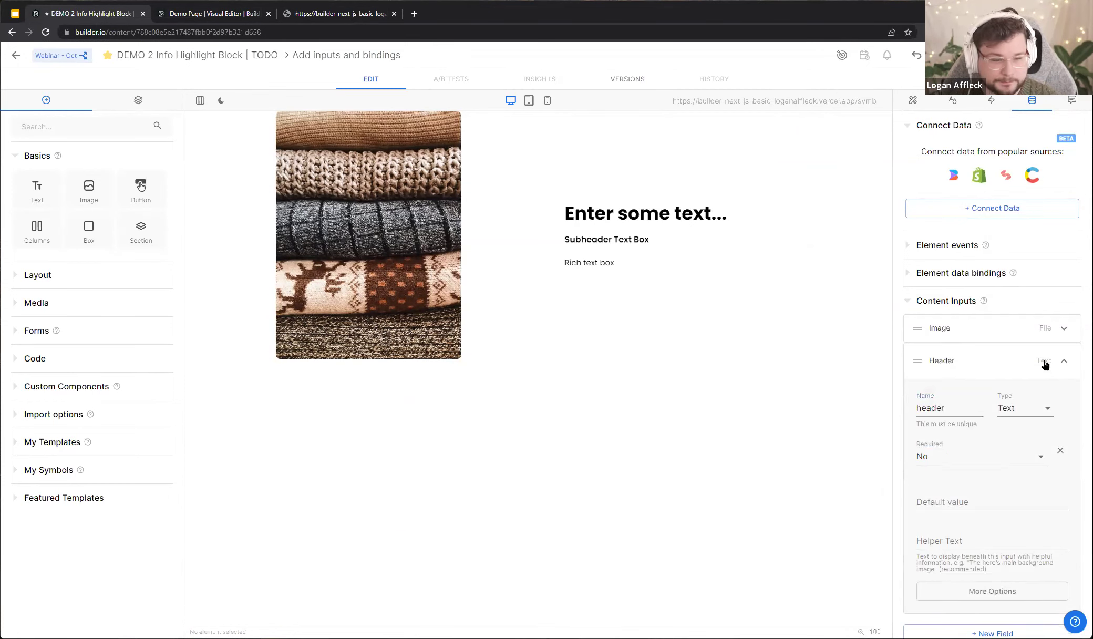
click(1045, 362)
Add a third content input named "subheader", keeping the Text type
click(1017, 398)
double_click(934, 436)
text(subhera)
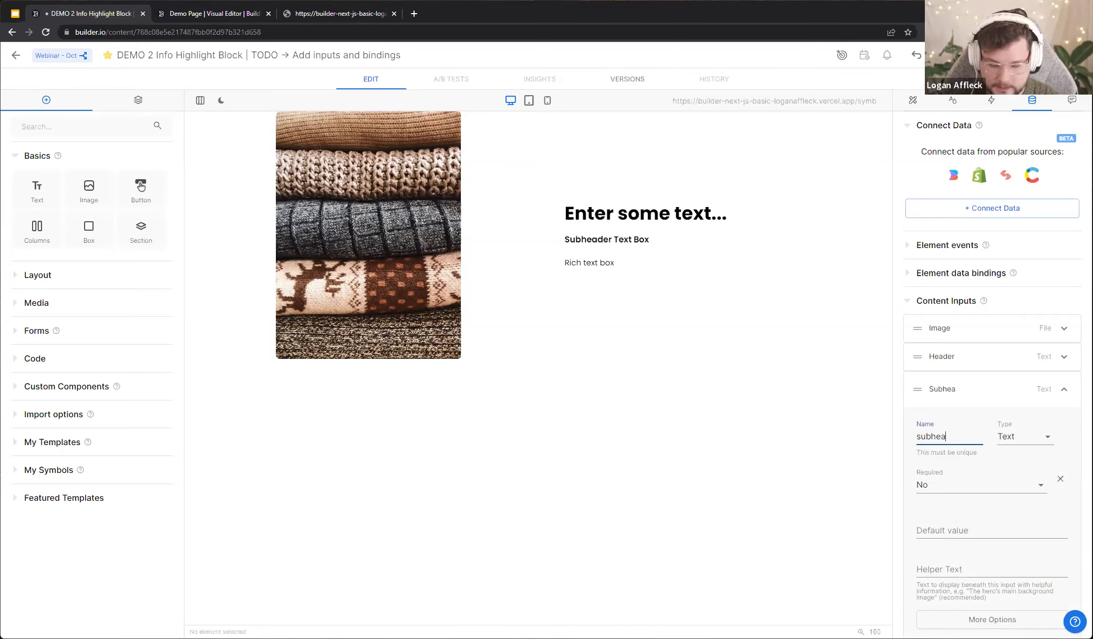
text(der)
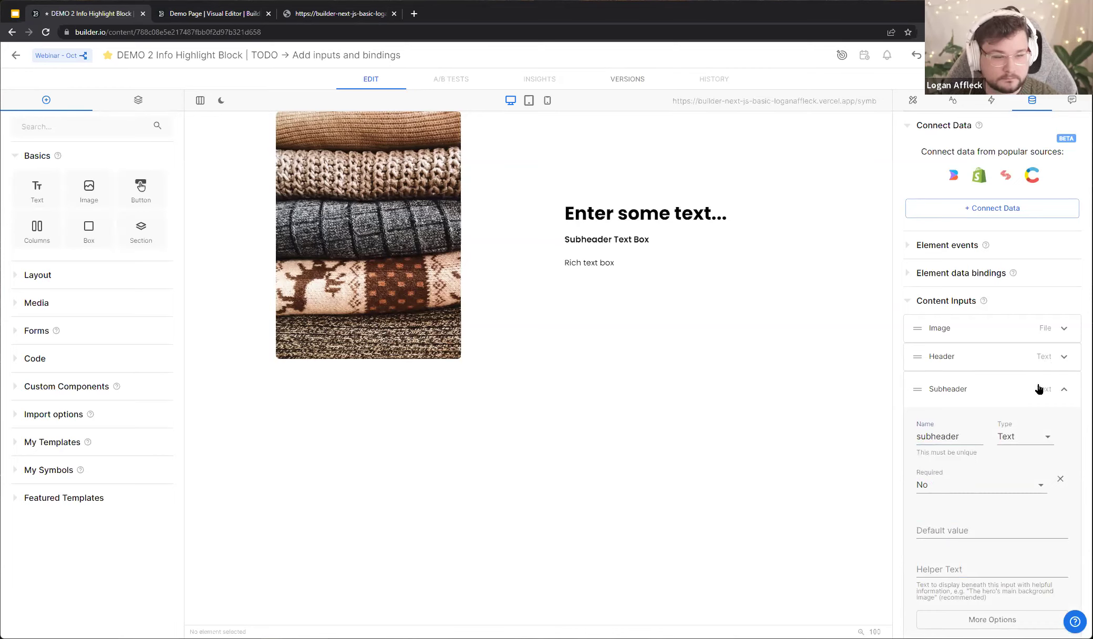
click(1039, 389)
Add a fourth content input named "richText" and set its type to Html
click(995, 419)
scroll(976, 439, down, 2)
double_click(950, 359)
text(r)
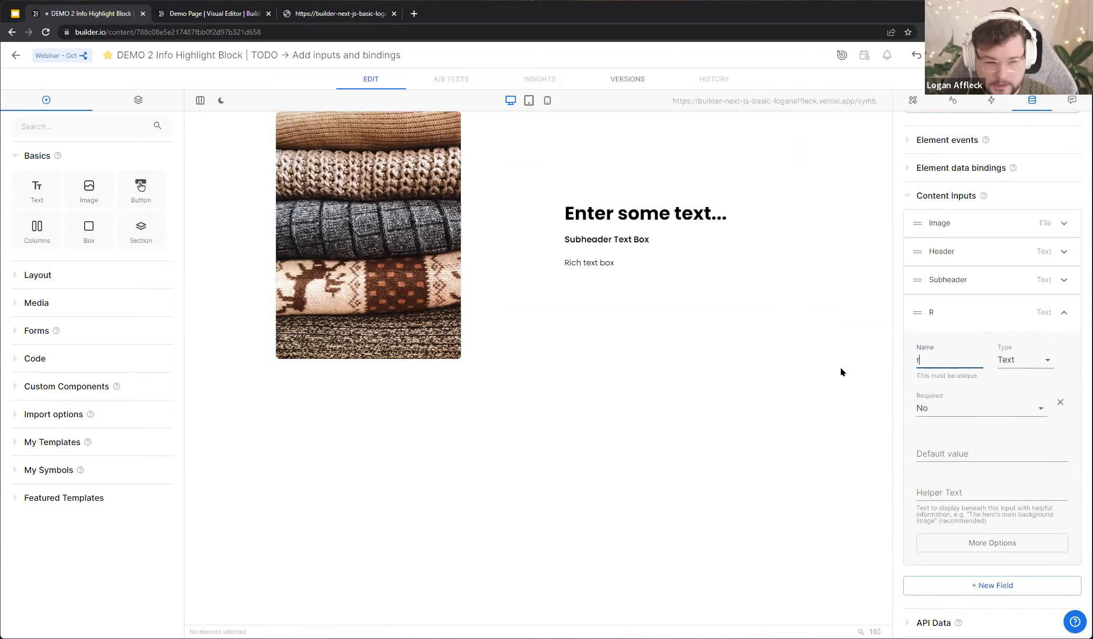
text(ichText)
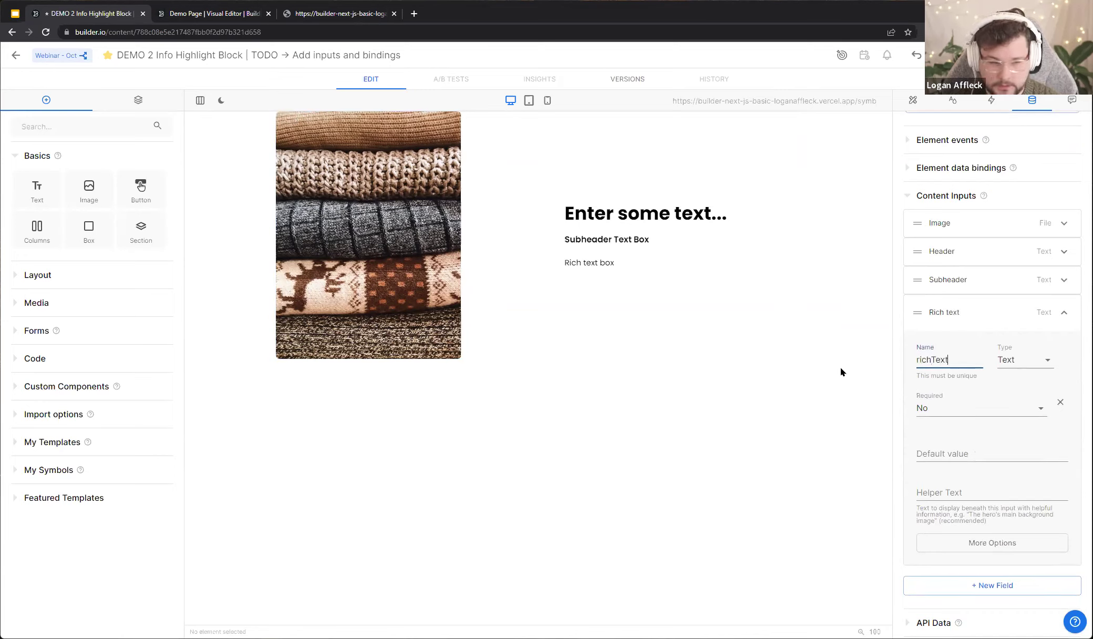
click(1043, 361)
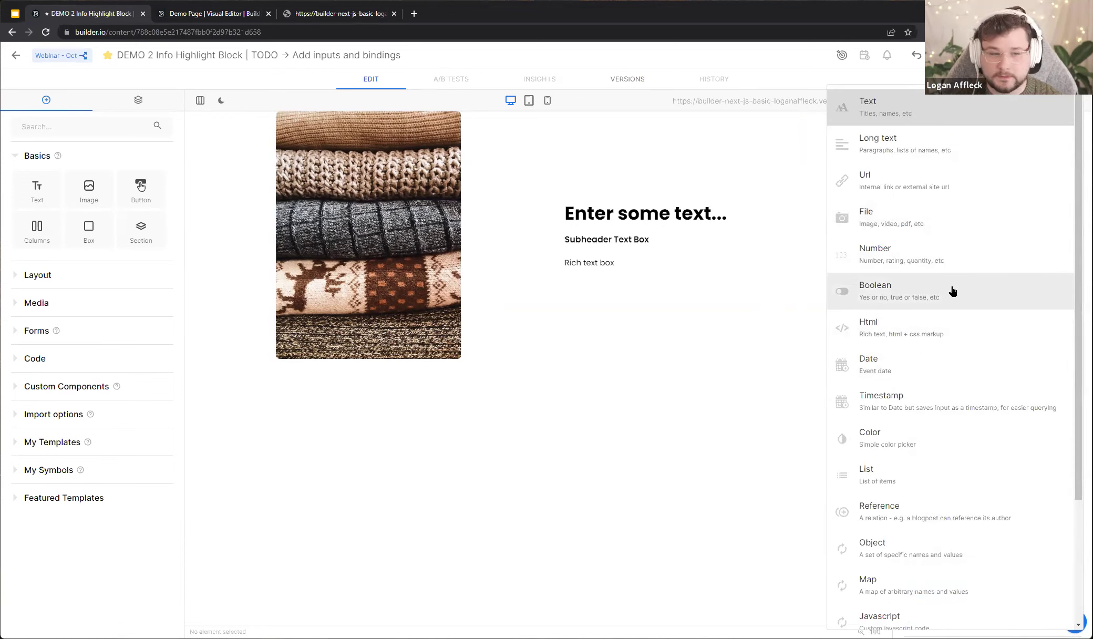
click(956, 332)
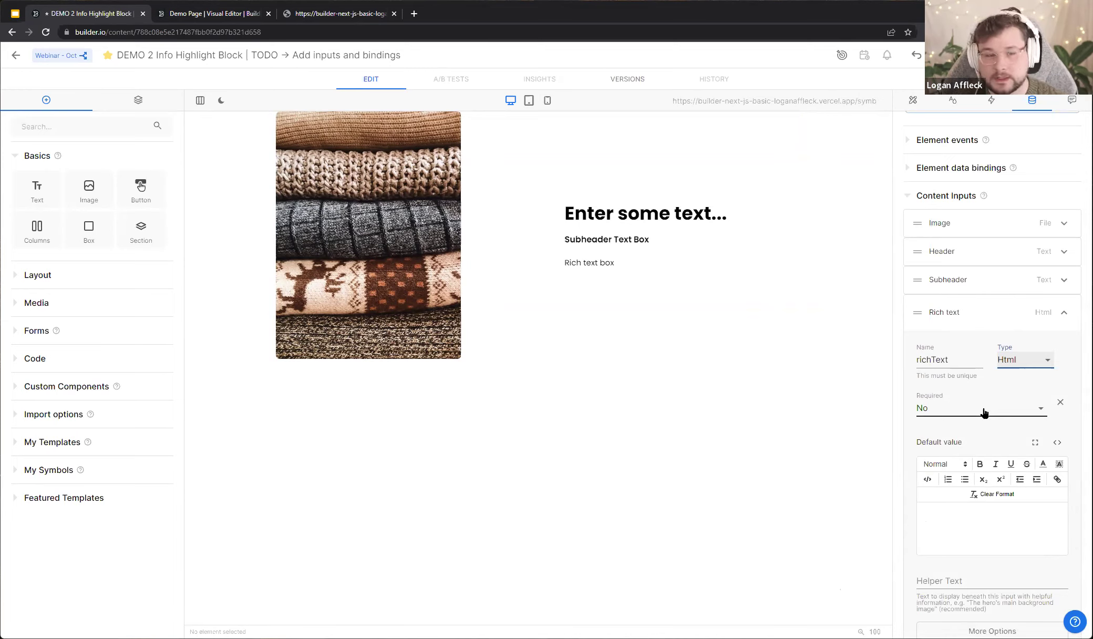
scroll(958, 439, down, 2)
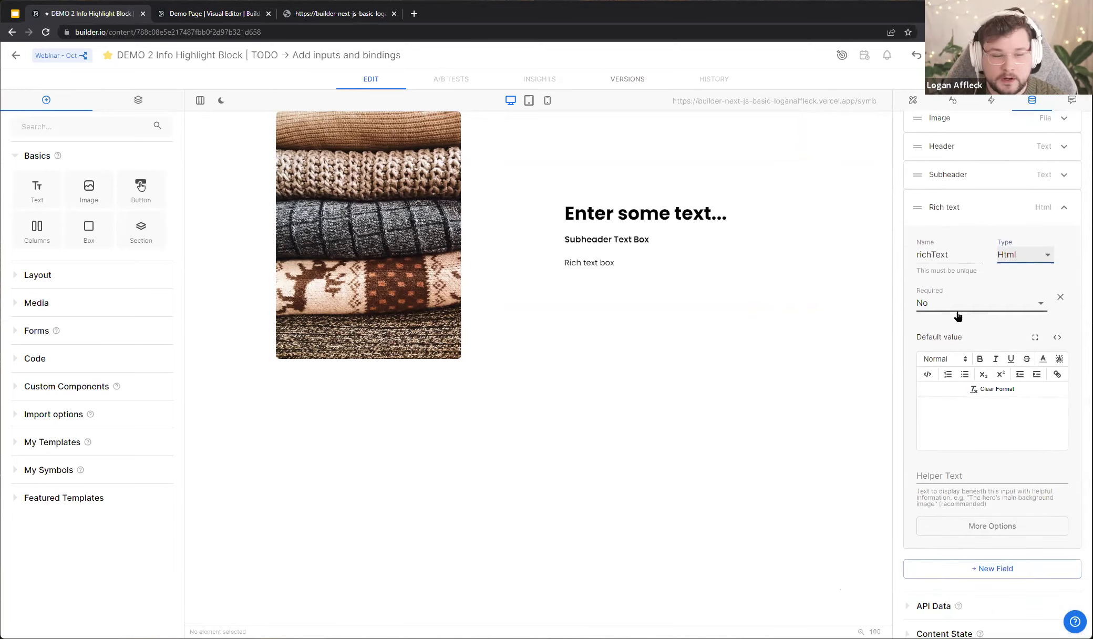
scroll(955, 314, up, 1)
click(972, 262)
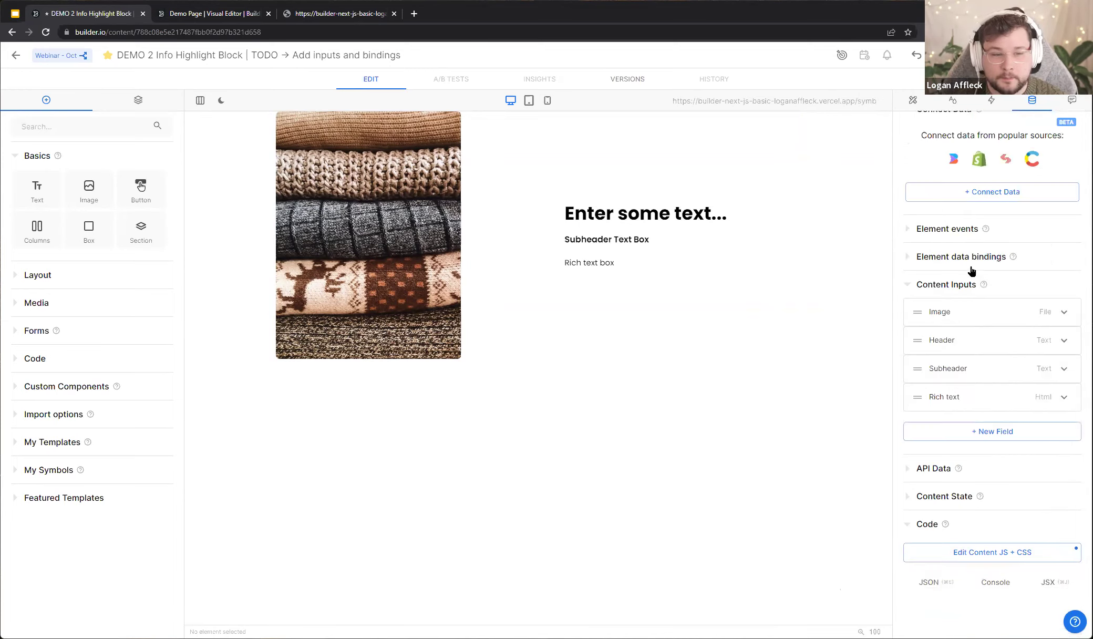
Choose a picture from the image library as the default value of the Image input
click(966, 312)
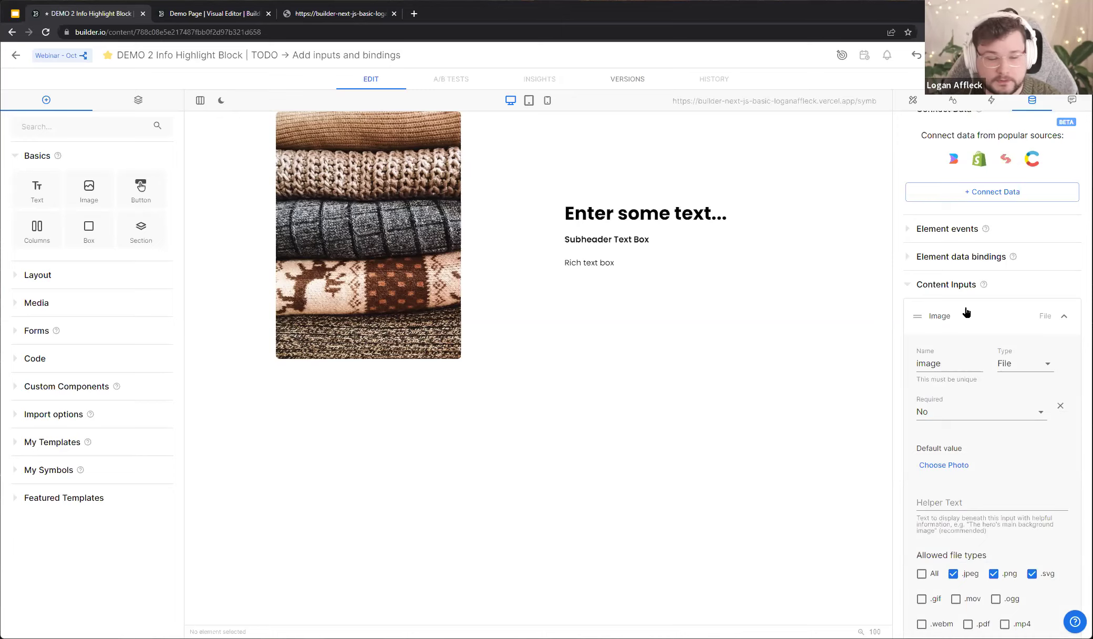
scroll(966, 312, down, 1)
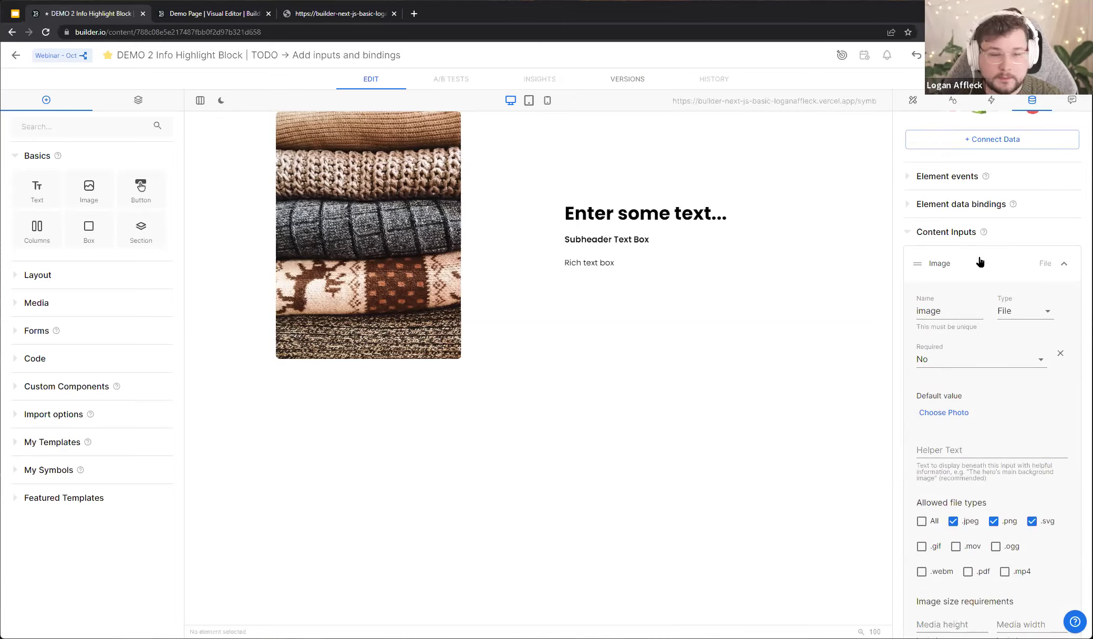
click(948, 415)
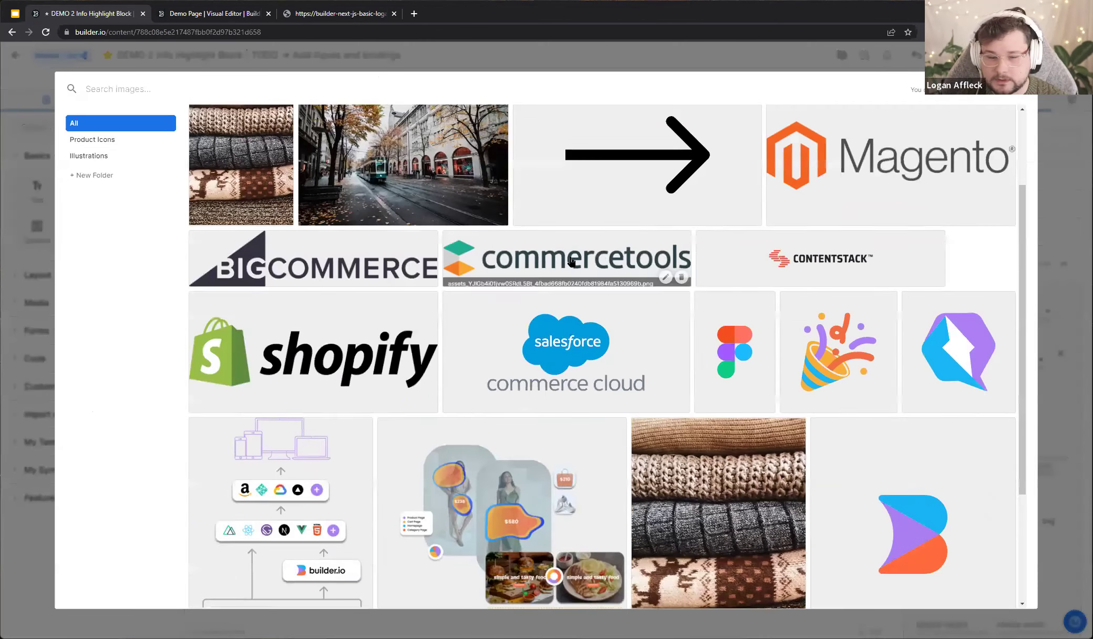
scroll(332, 349, down, 3)
click(331, 349)
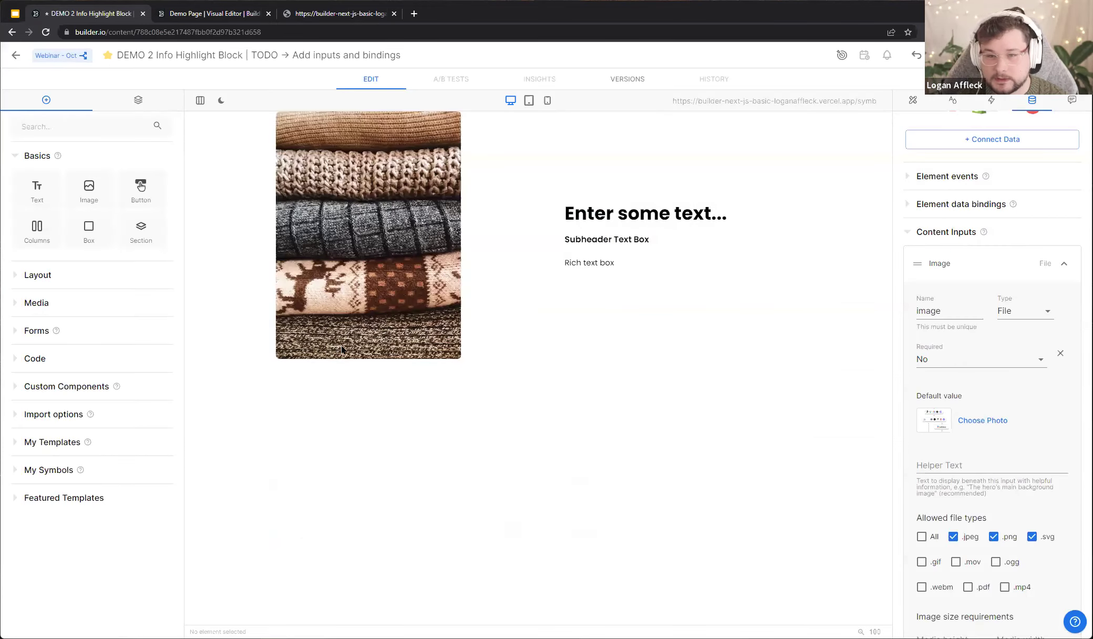
click(996, 259)
Set the default value of the Header input to "Builder is cool!"
click(993, 344)
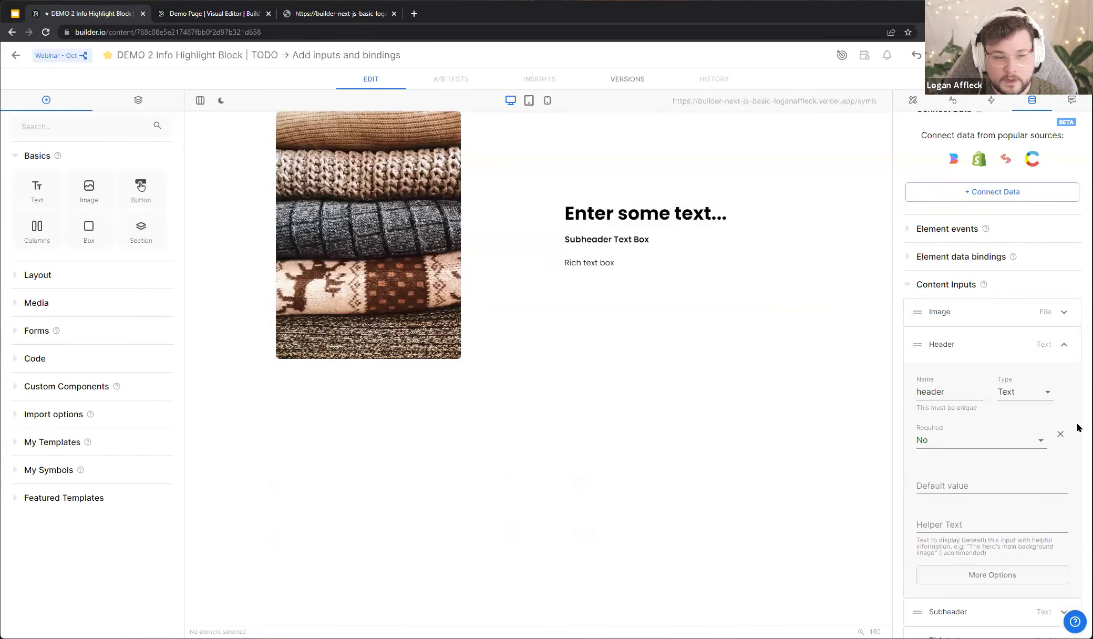
click(961, 485)
text(Builder is cool!)
click(1003, 356)
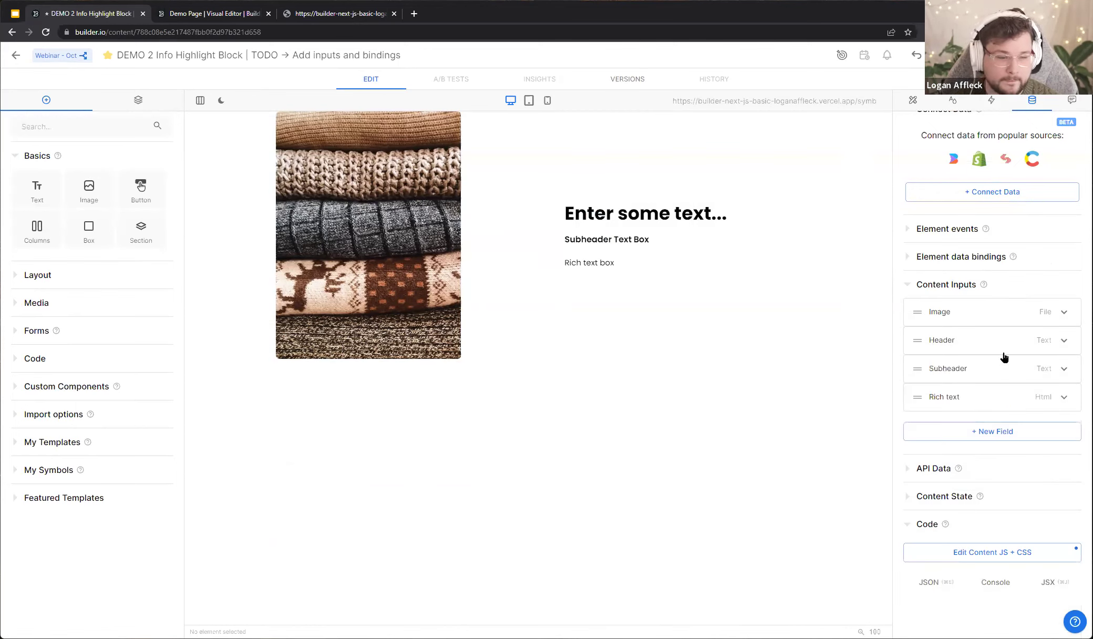
Set the default value of the Subheader input to "Lorem ipsum is text!"
click(996, 368)
click(1029, 517)
text(Lorem ipsum is text!)
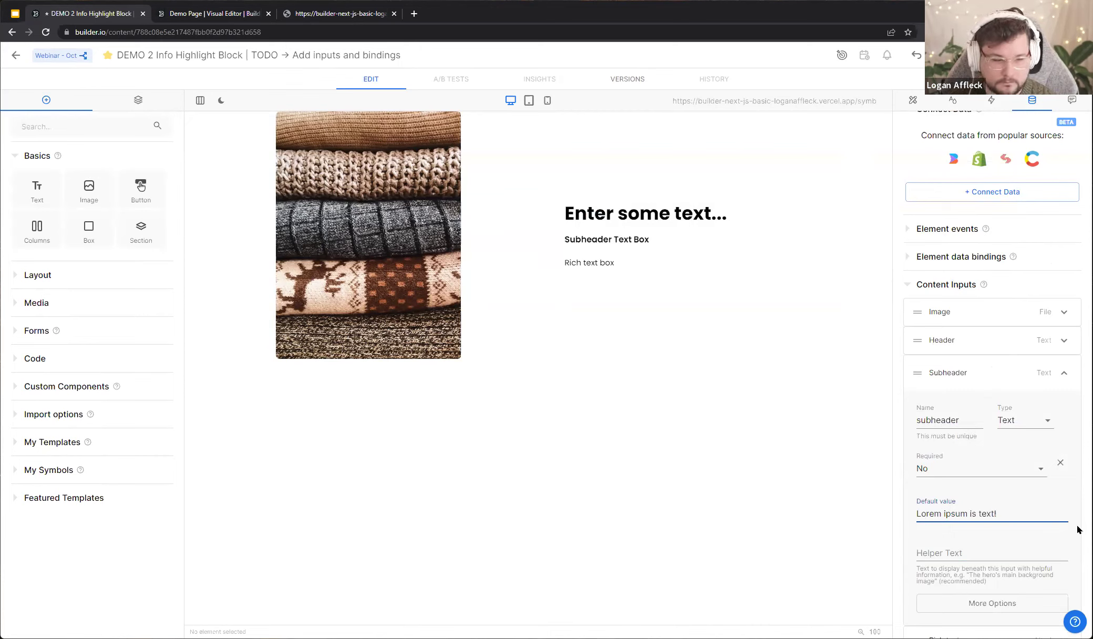
click(1037, 373)
Set the default value of the Rich text input to "Lorem ipsum is a great way to fill space"
click(1005, 399)
scroll(1052, 449, down, 3)
click(1053, 449)
text(Lorem ipsum is a )
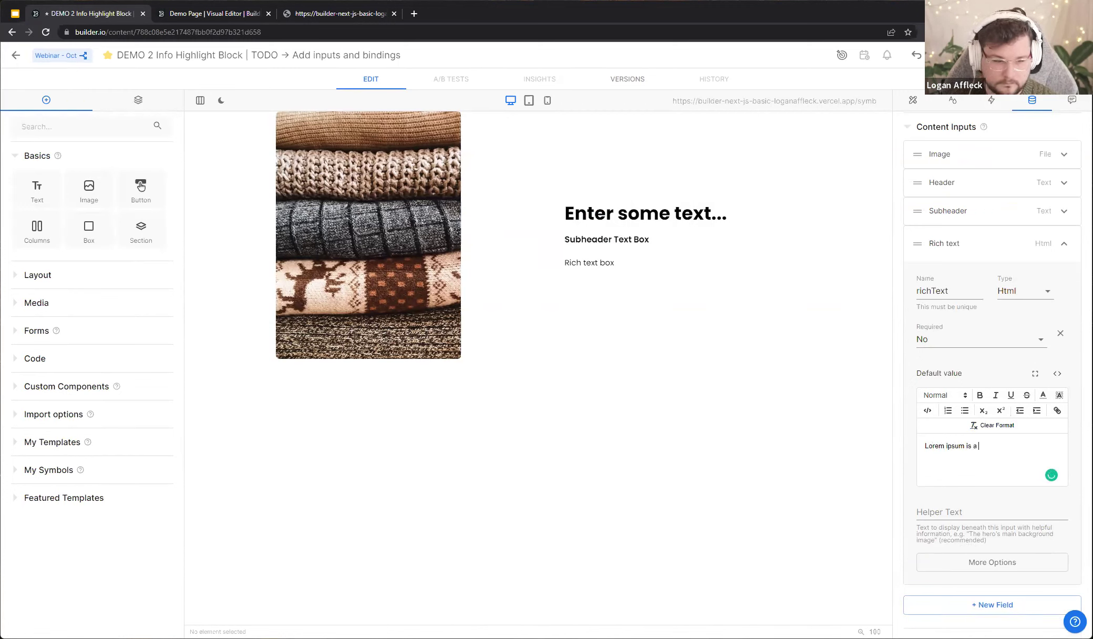
text(great way to f)
text(pace)
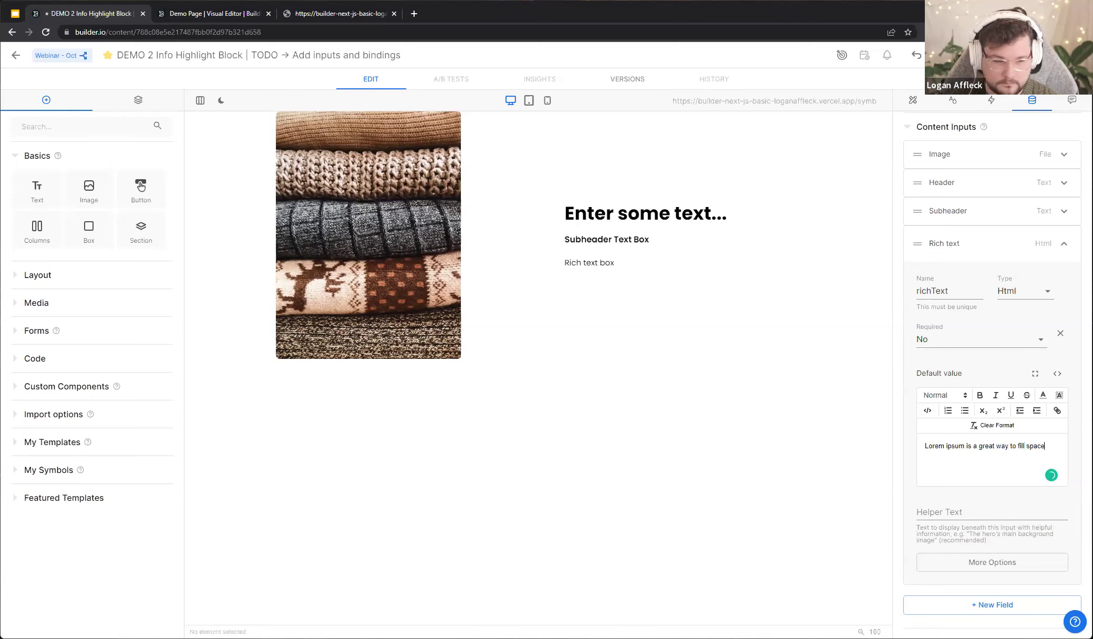
click(1034, 243)
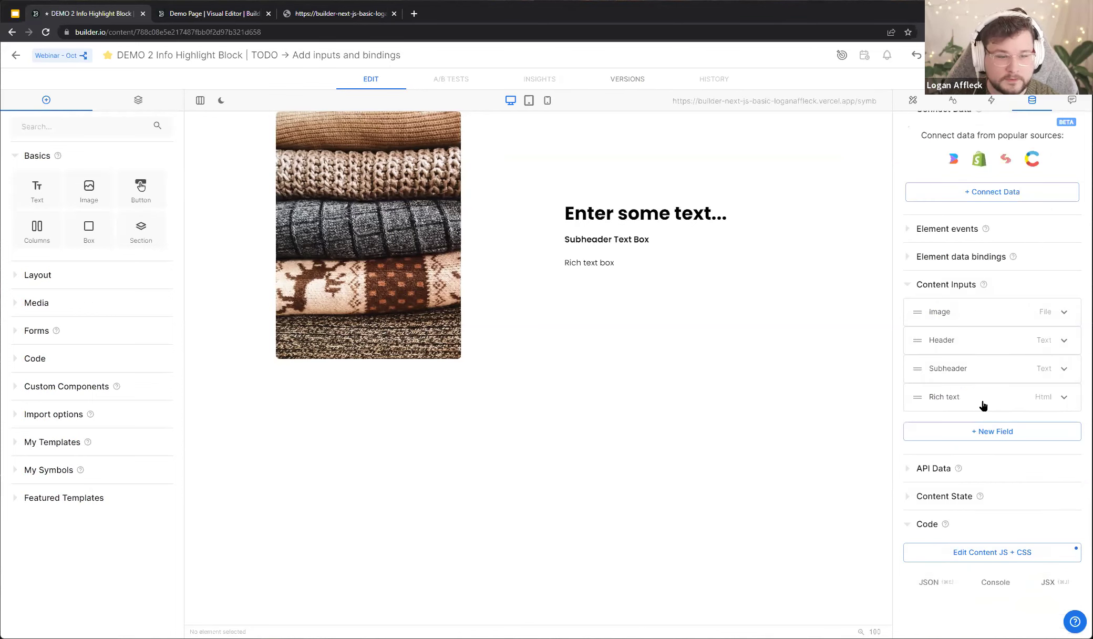
Review the Image input's settings and check the default values of all four inputs in the content state
click(988, 310)
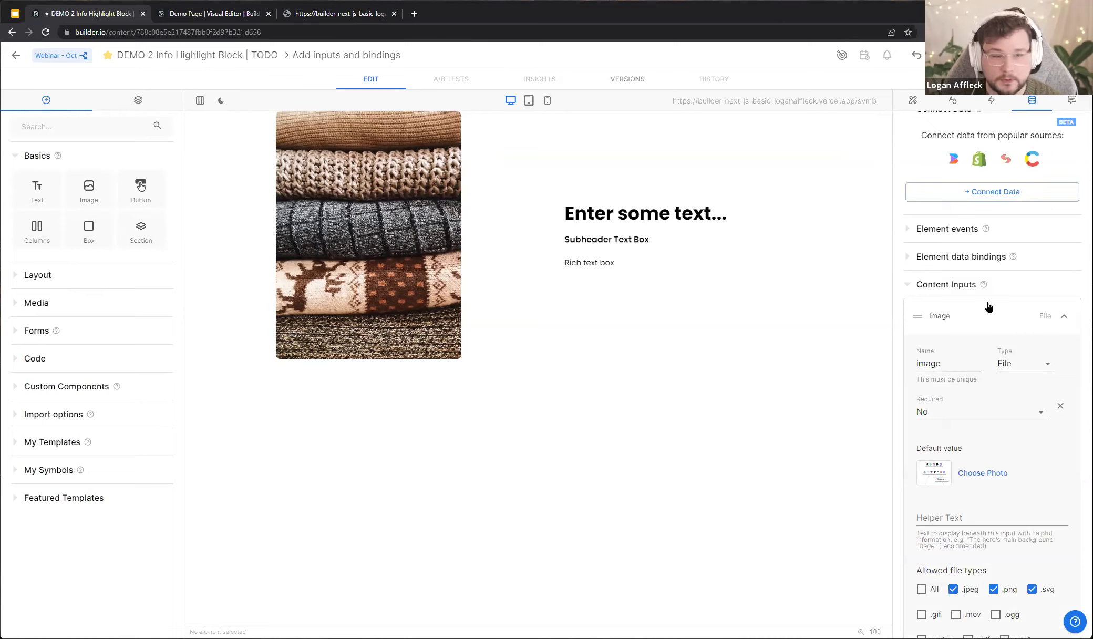
click(988, 310)
click(938, 496)
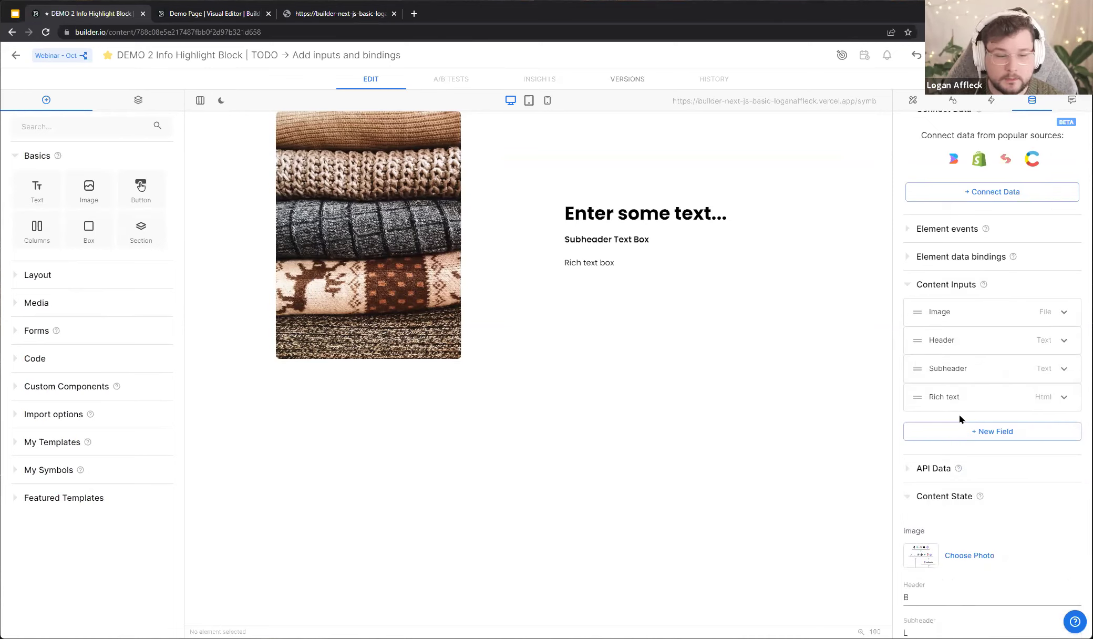
scroll(959, 419, down, 1)
scroll(958, 415, down, 4)
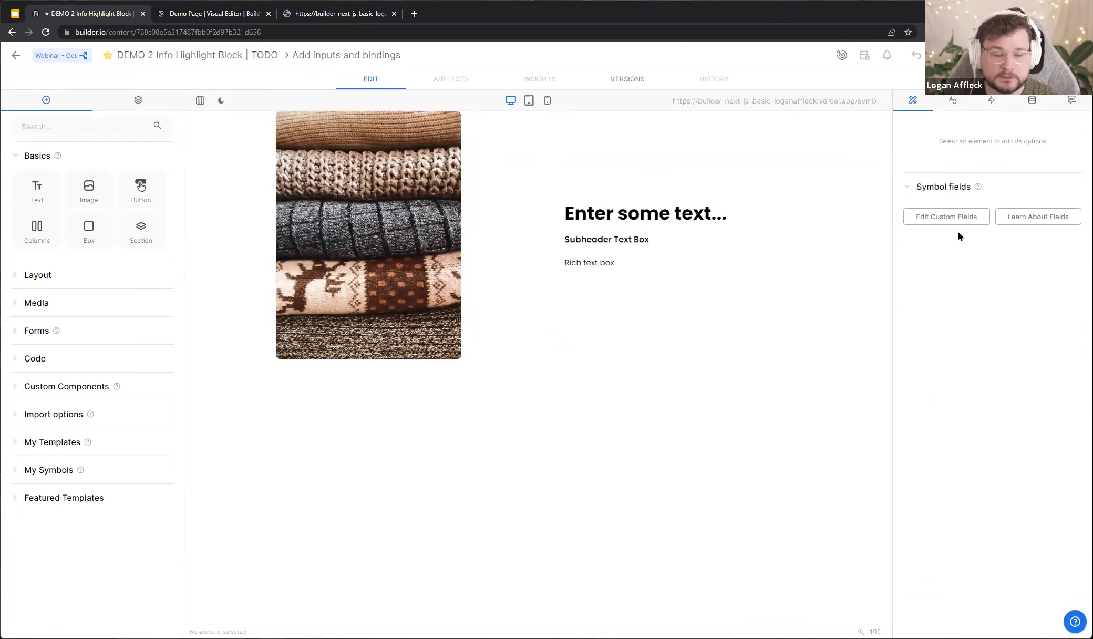
click(1029, 99)
click(944, 512)
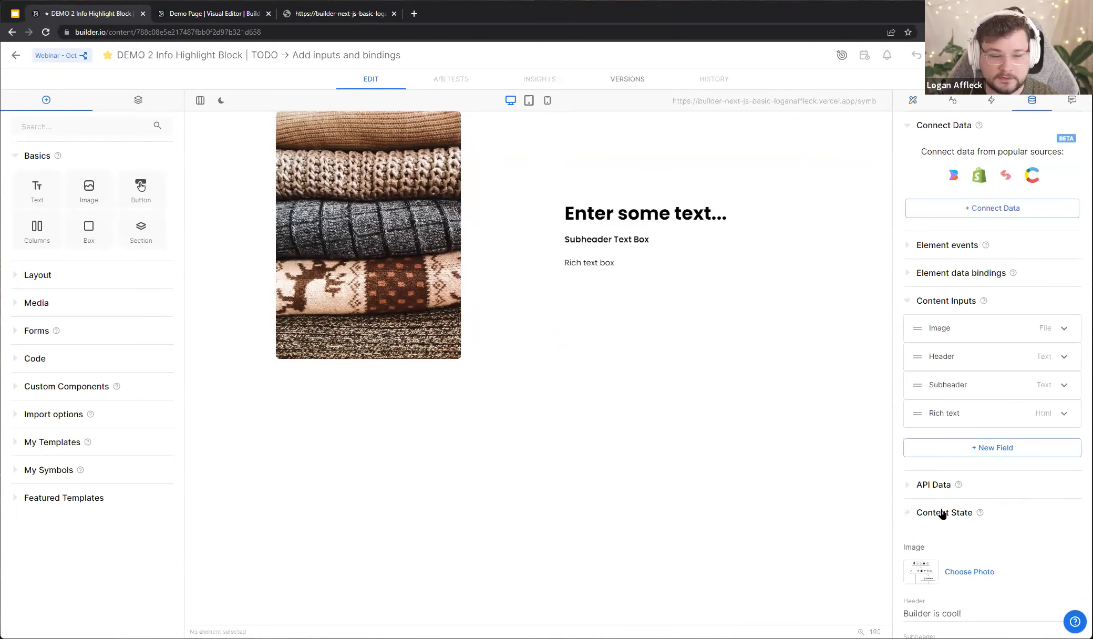
scroll(964, 426, down, 5)
scroll(964, 427, down, 1)
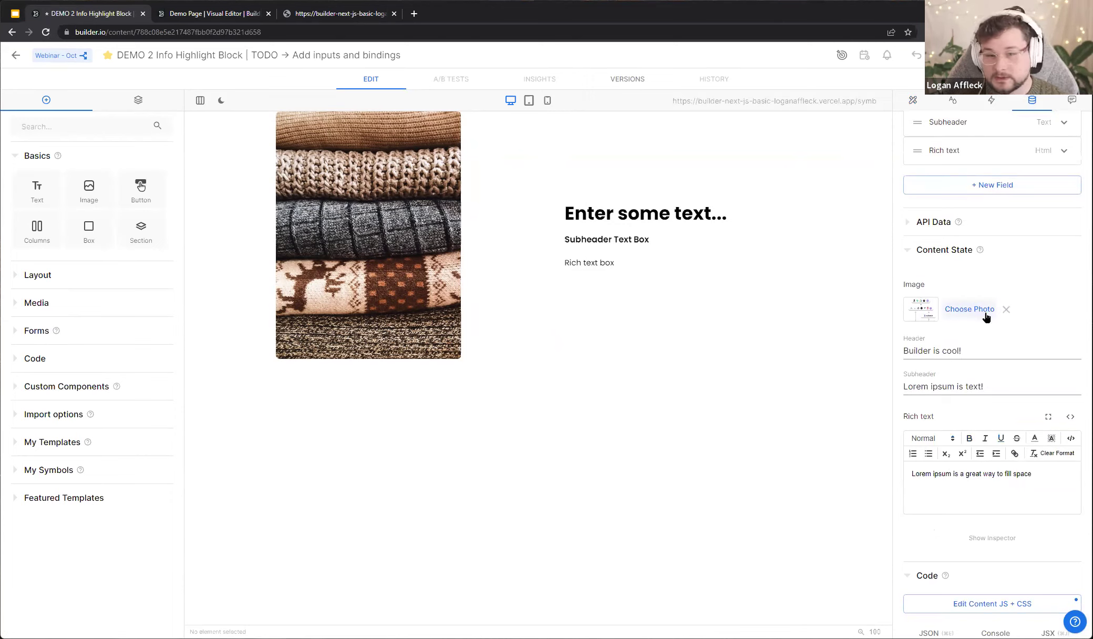
scroll(984, 344, up, 5)
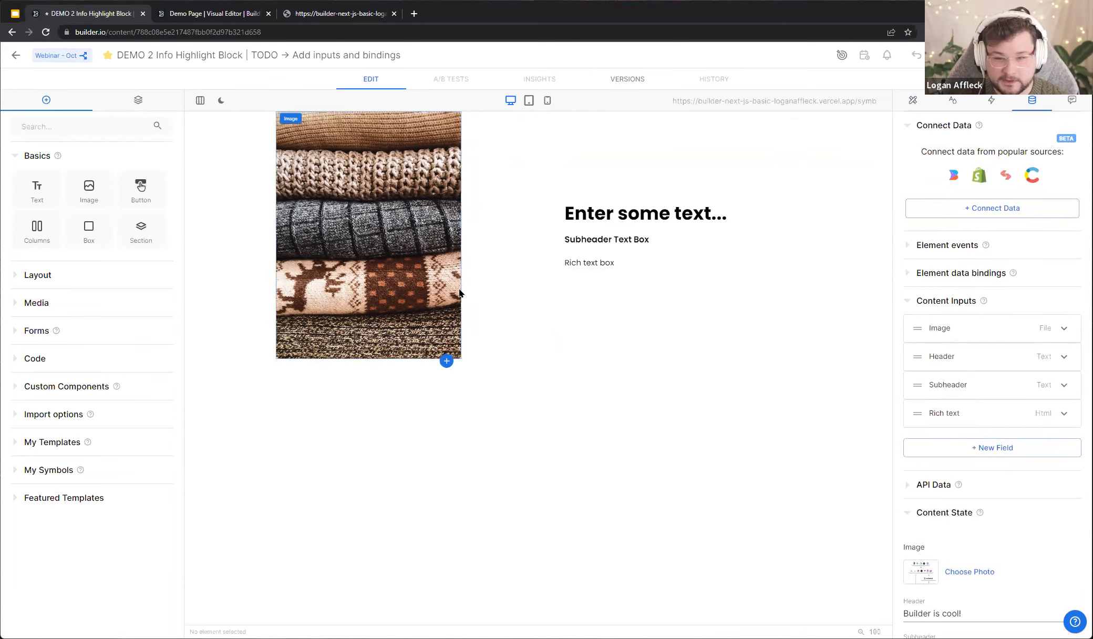
Add a data binding to the sweater picture that gets its Image from the Image input
click(422, 297)
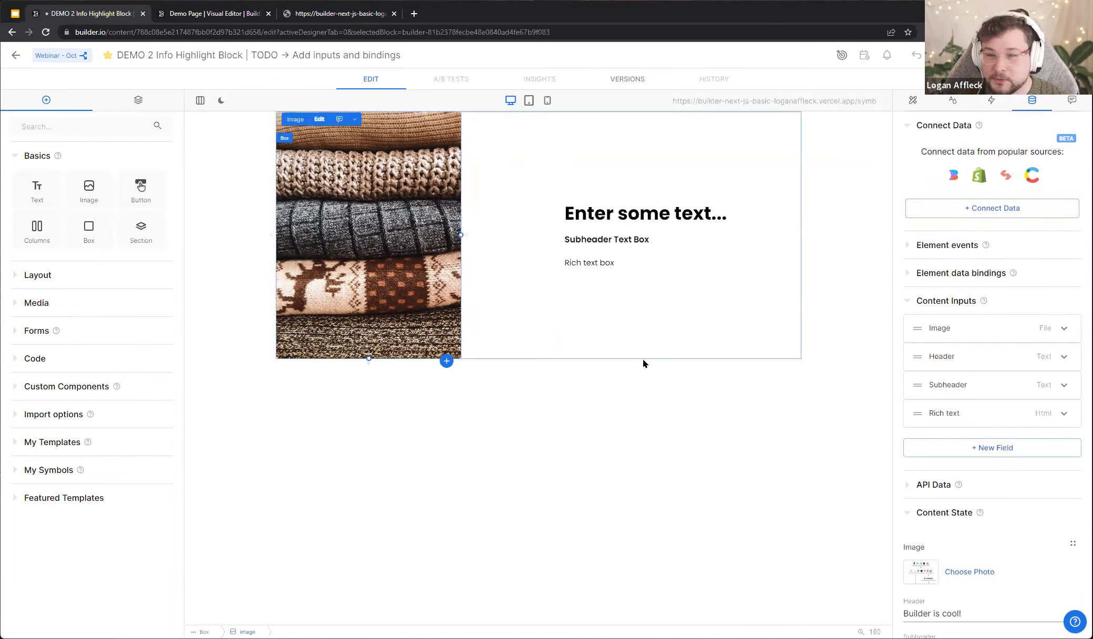
click(940, 277)
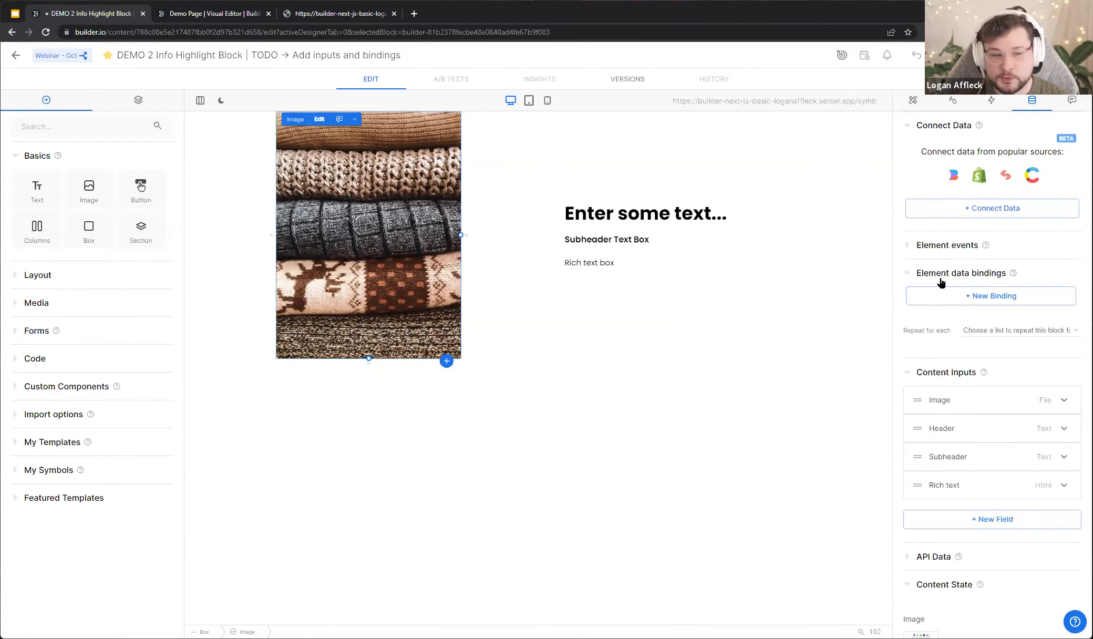
click(960, 303)
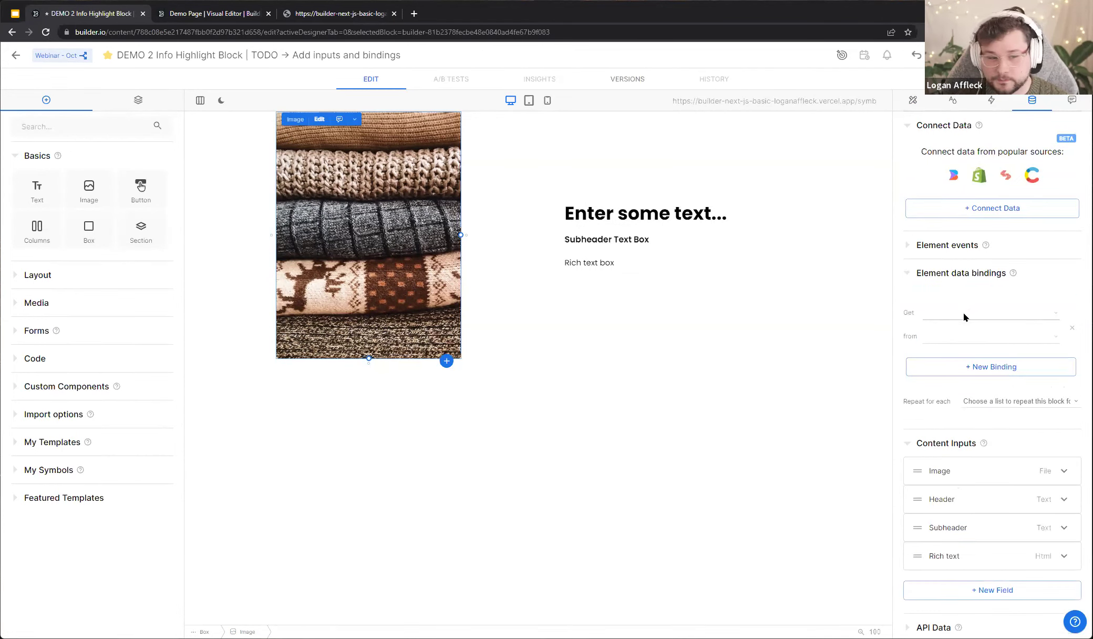
click(963, 313)
click(957, 334)
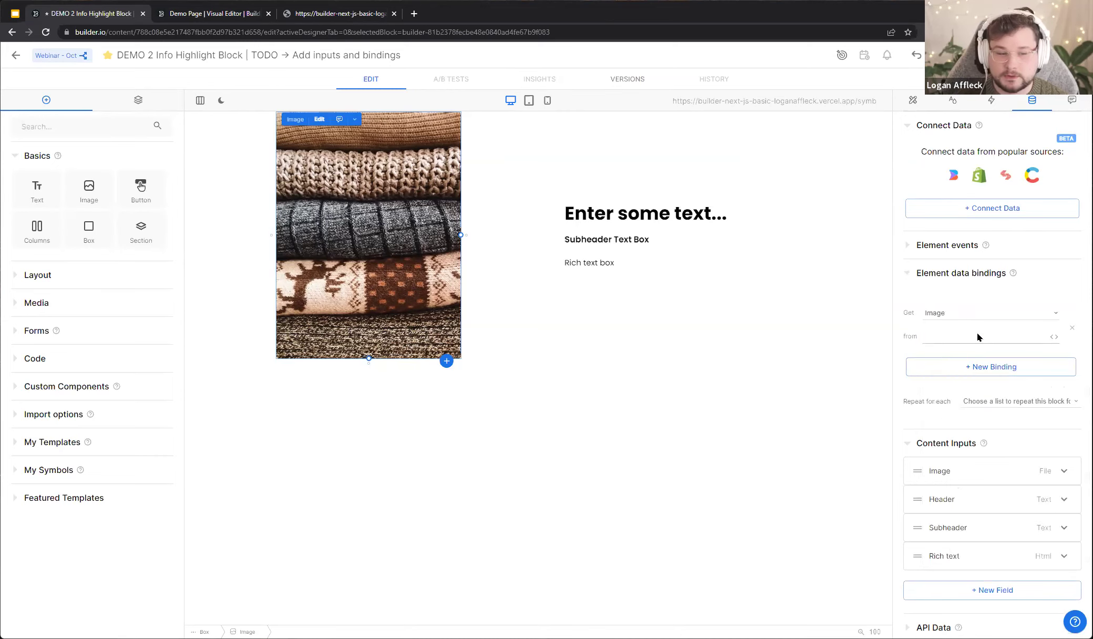
click(977, 333)
click(977, 333)
click(976, 334)
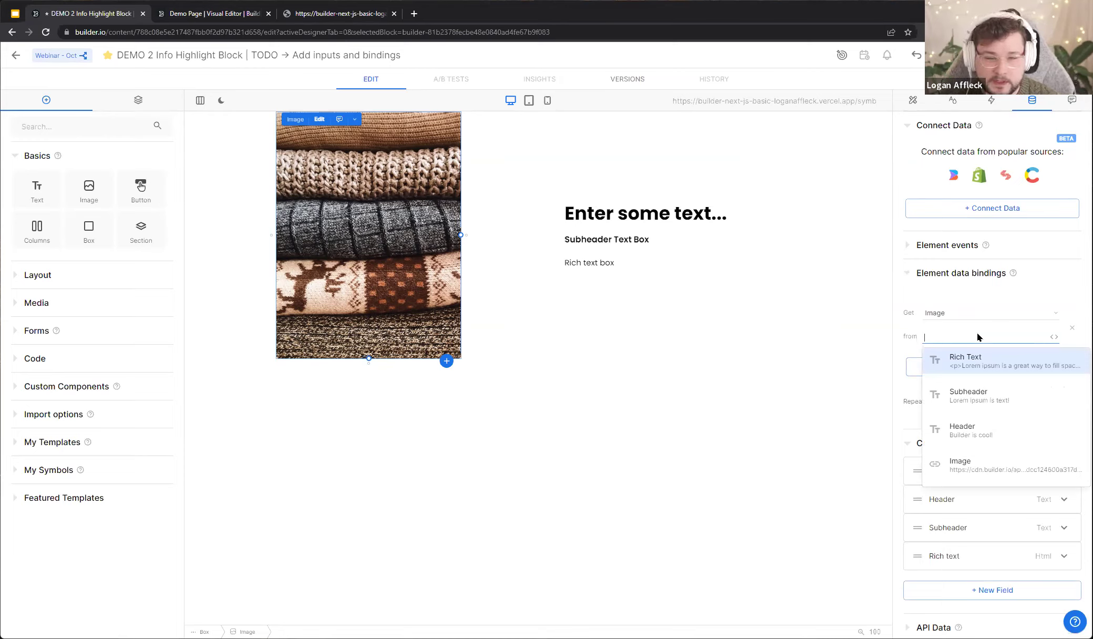
click(1003, 469)
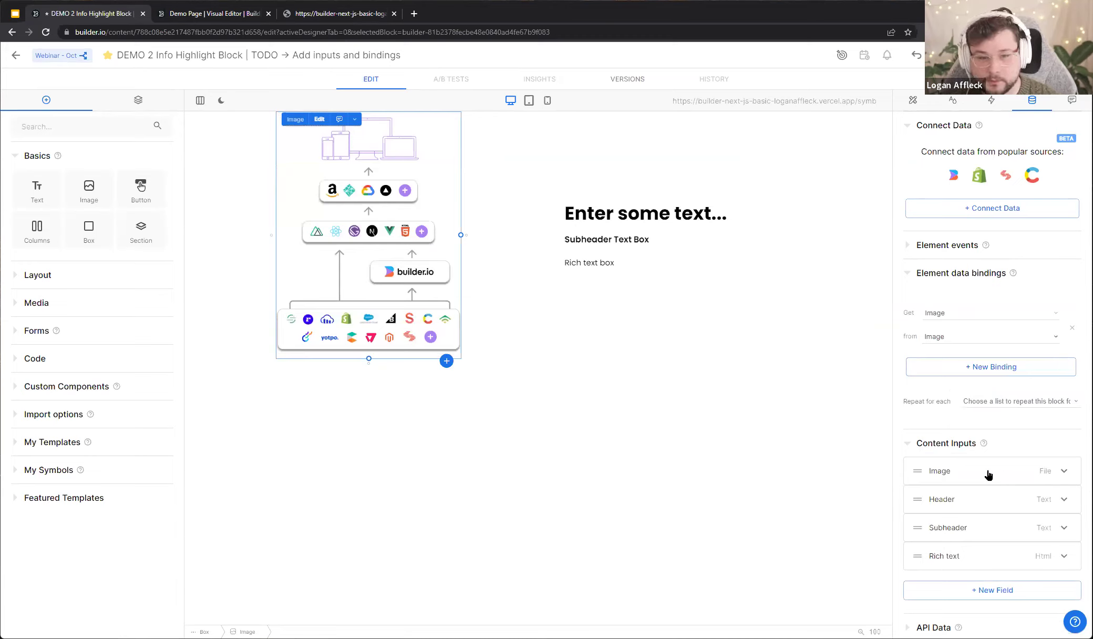
Add a data binding to the "Enter some text..." heading that gets its Text from the Header input
click(762, 214)
click(920, 300)
click(946, 315)
click(968, 337)
click(968, 337)
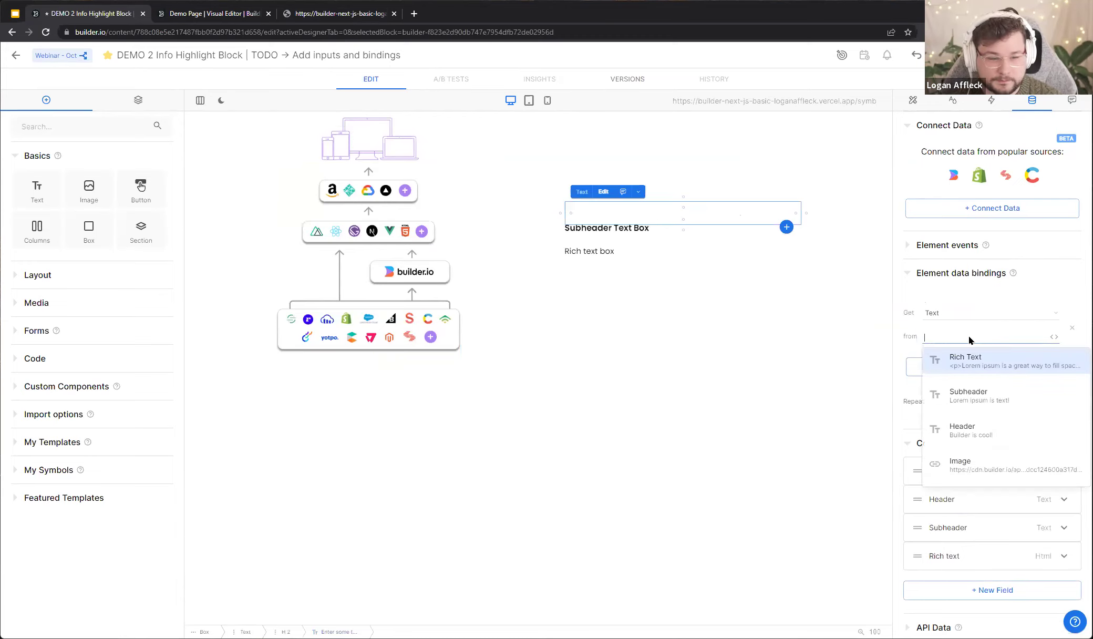
click(988, 428)
Add a data binding to the subheader text box that gets its Text from the Subheader input
click(614, 242)
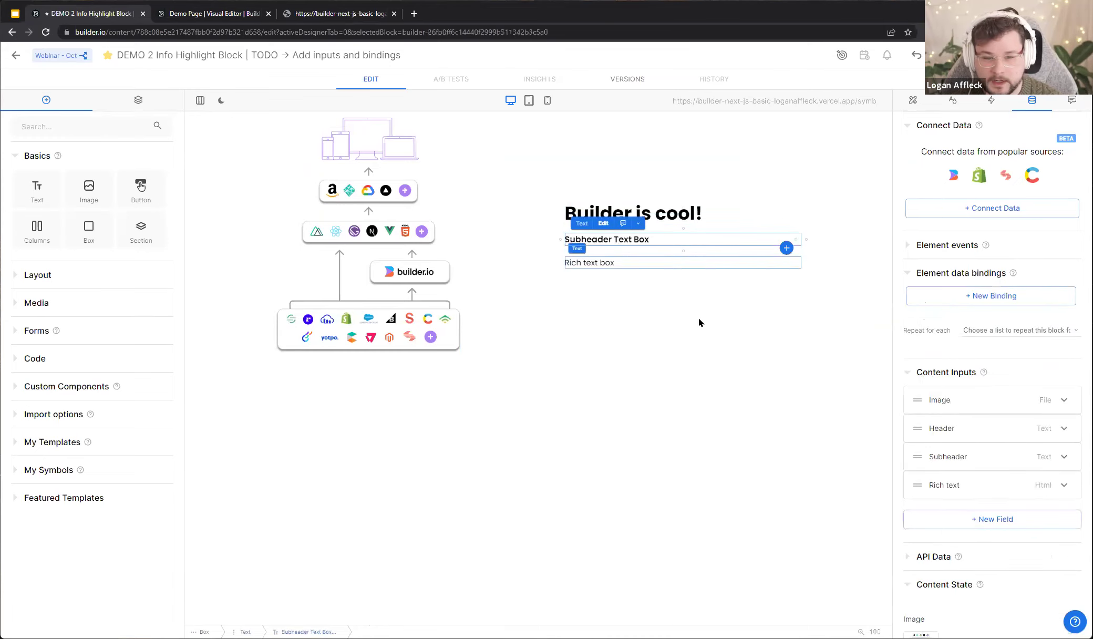
click(987, 297)
click(976, 313)
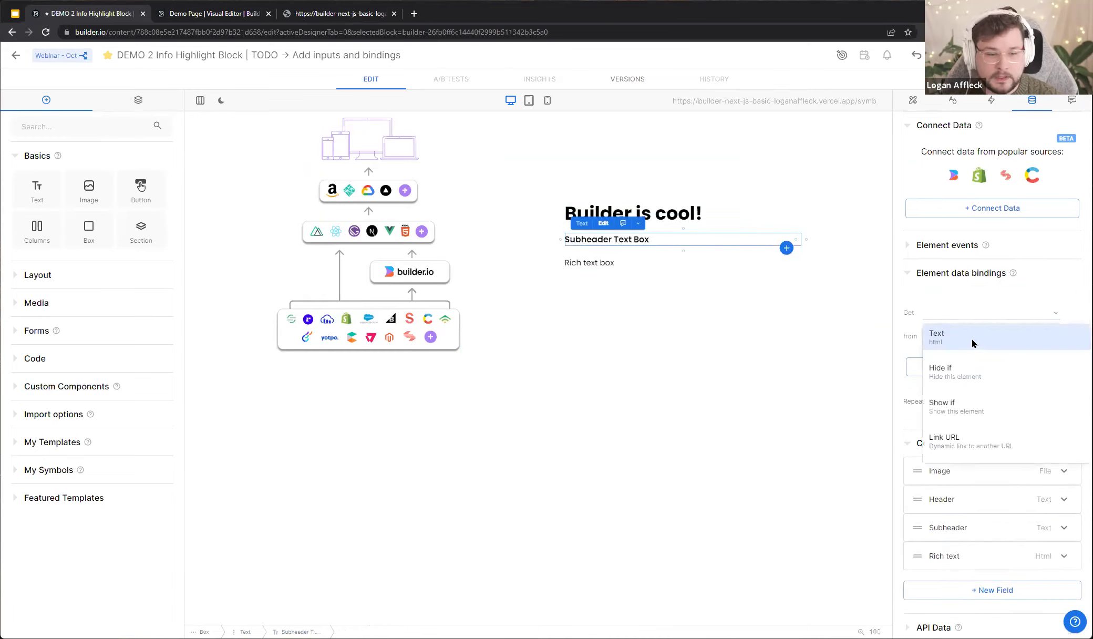
click(971, 339)
click(972, 339)
click(976, 391)
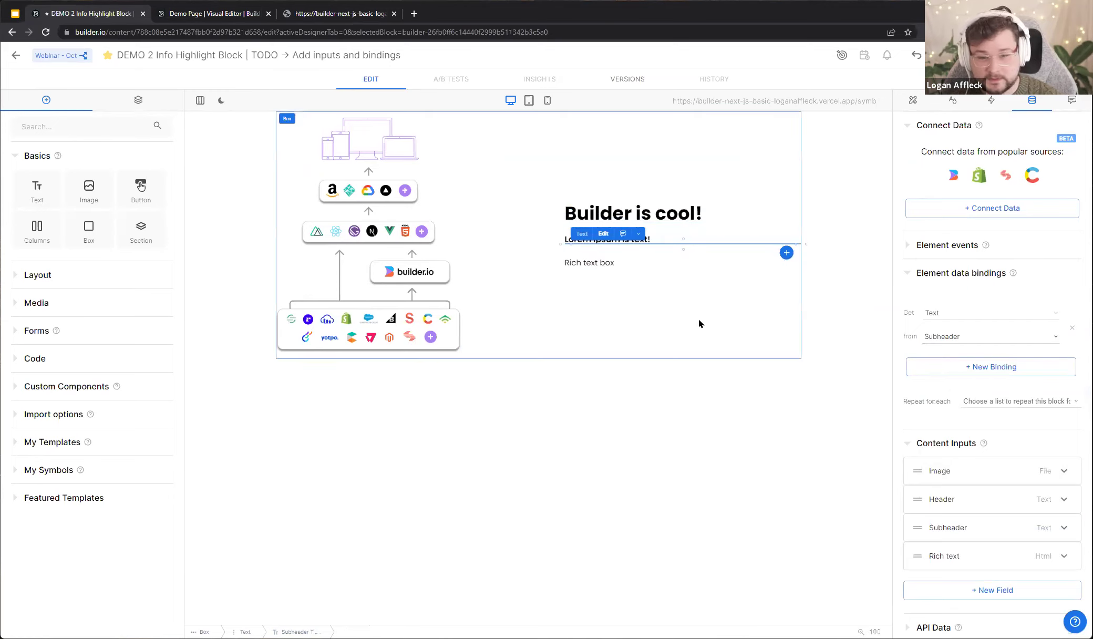
Add a data binding to the rich text box that gets its Text from the Rich Text input
click(600, 264)
click(976, 297)
click(981, 315)
click(978, 333)
click(981, 338)
click(983, 352)
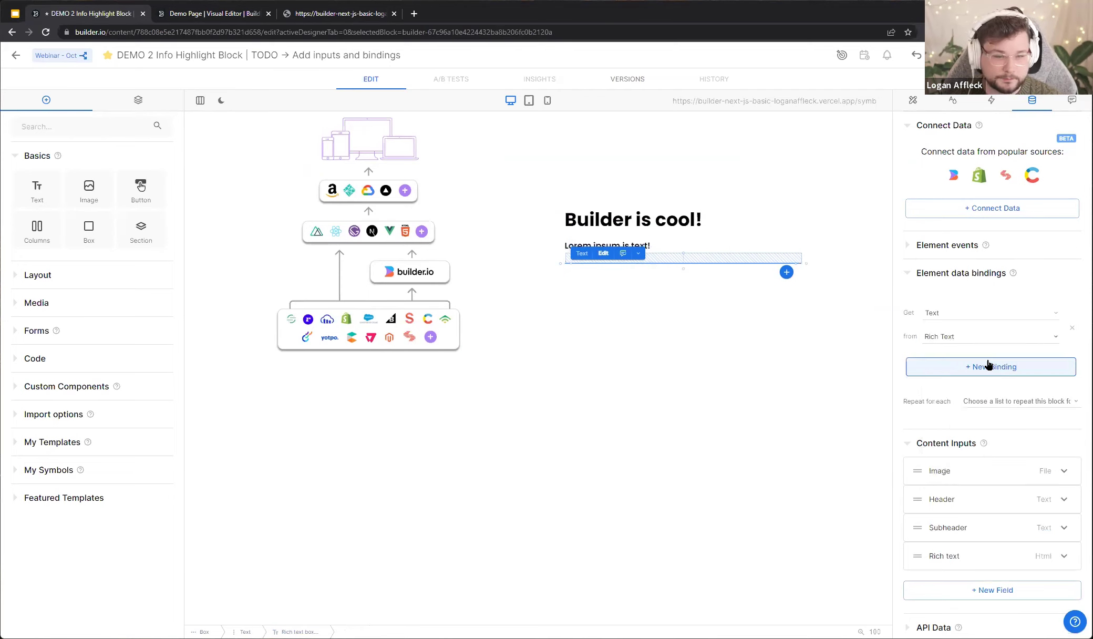
click(794, 430)
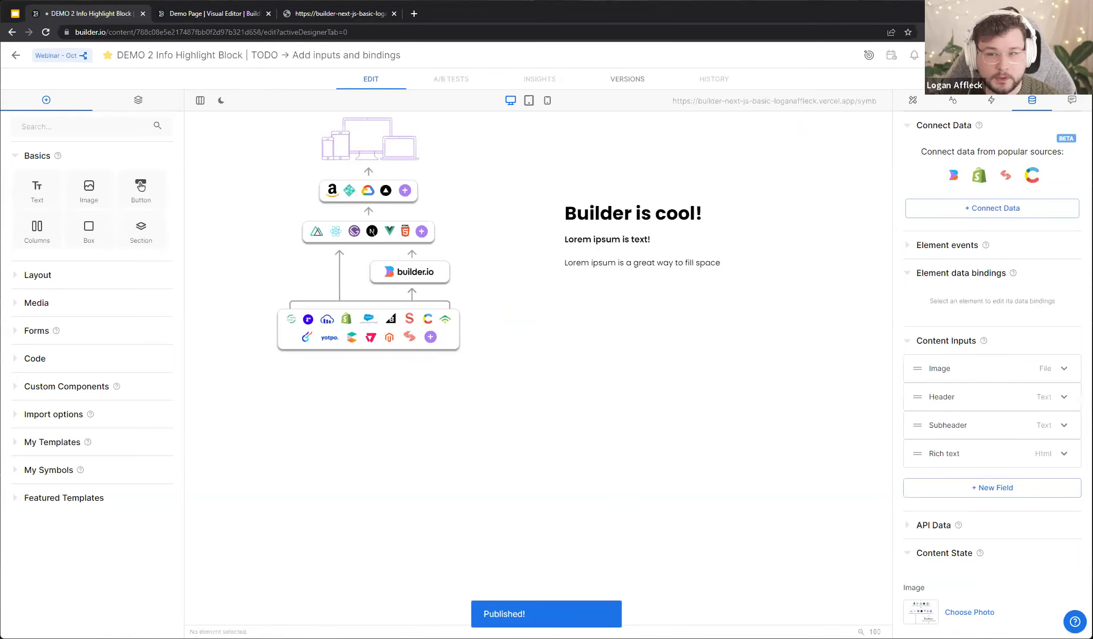
On the Demo Page, insert a Symbol block below the Plug & Play section and set its entry to DEMO 2 Info Highlight Block
click(214, 14)
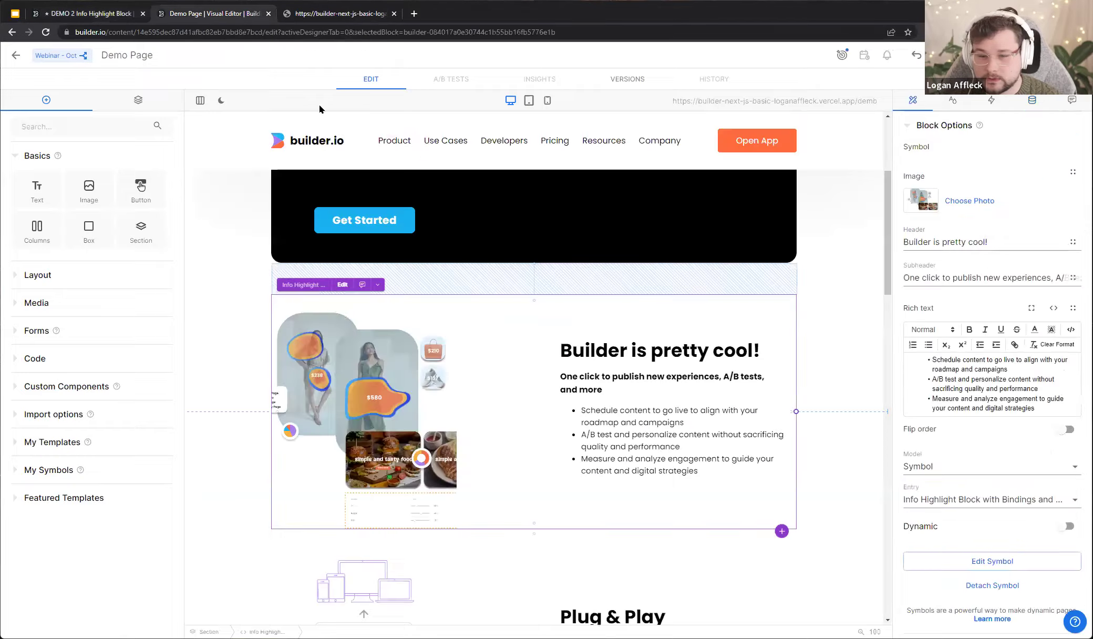
scroll(725, 367, down, 8)
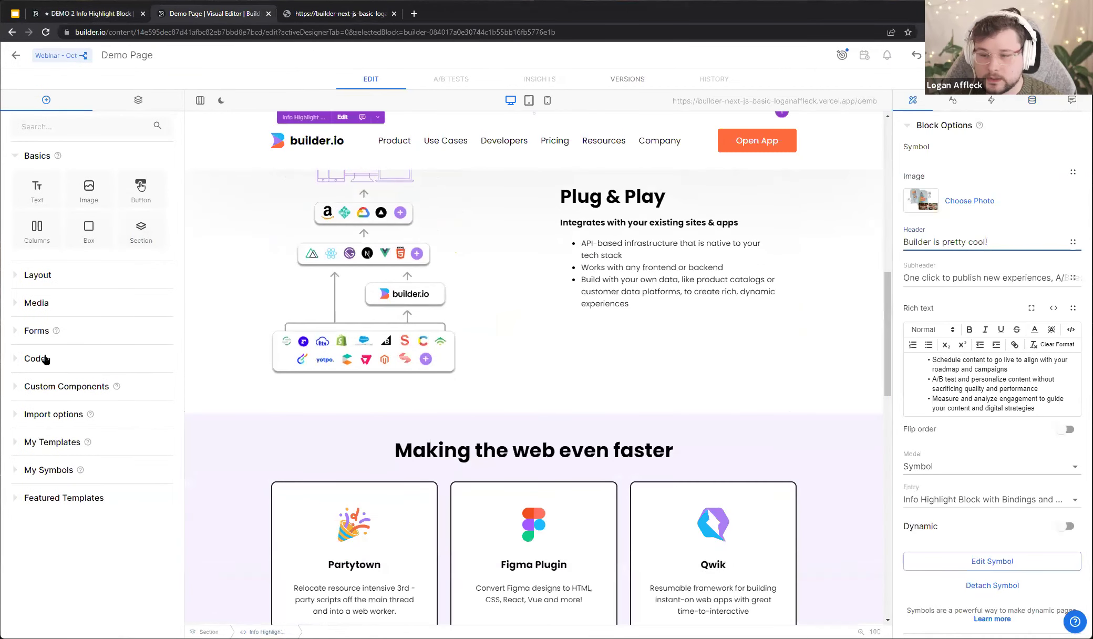
click(42, 359)
drag(140, 391, 509, 364)
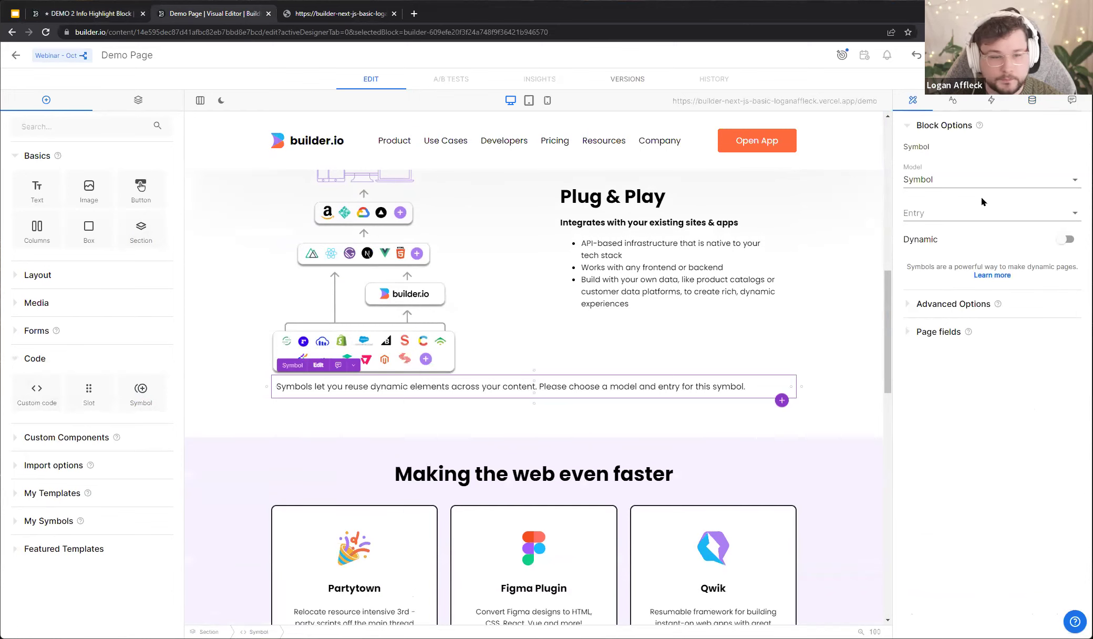
click(973, 212)
click(955, 237)
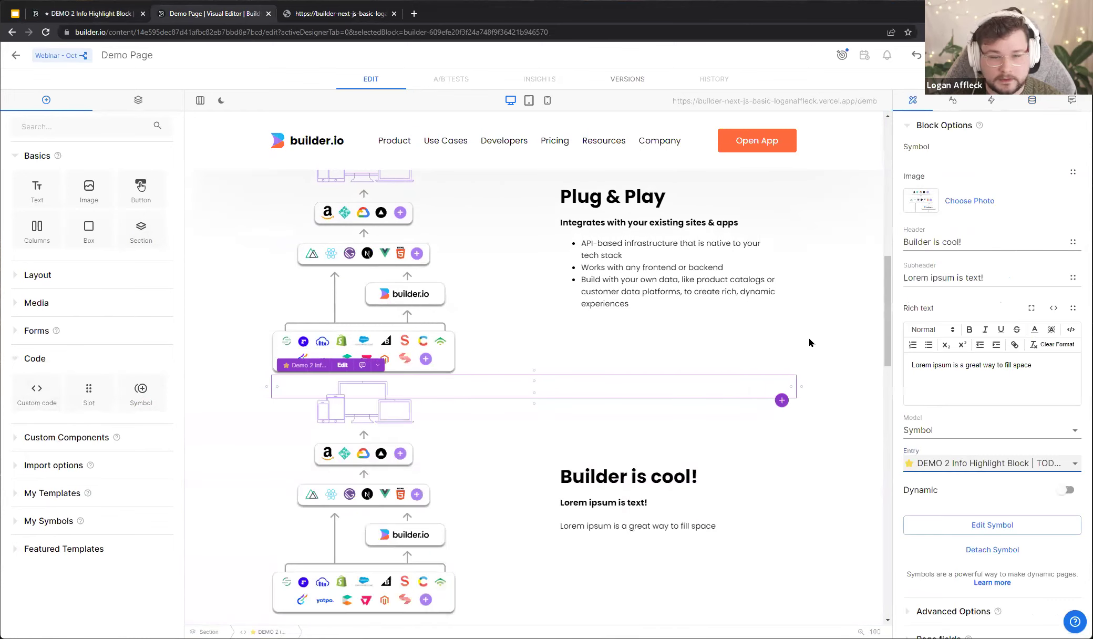
Set the new symbol block's image to the Analytics Illustration from the image library
scroll(582, 459, down, 1)
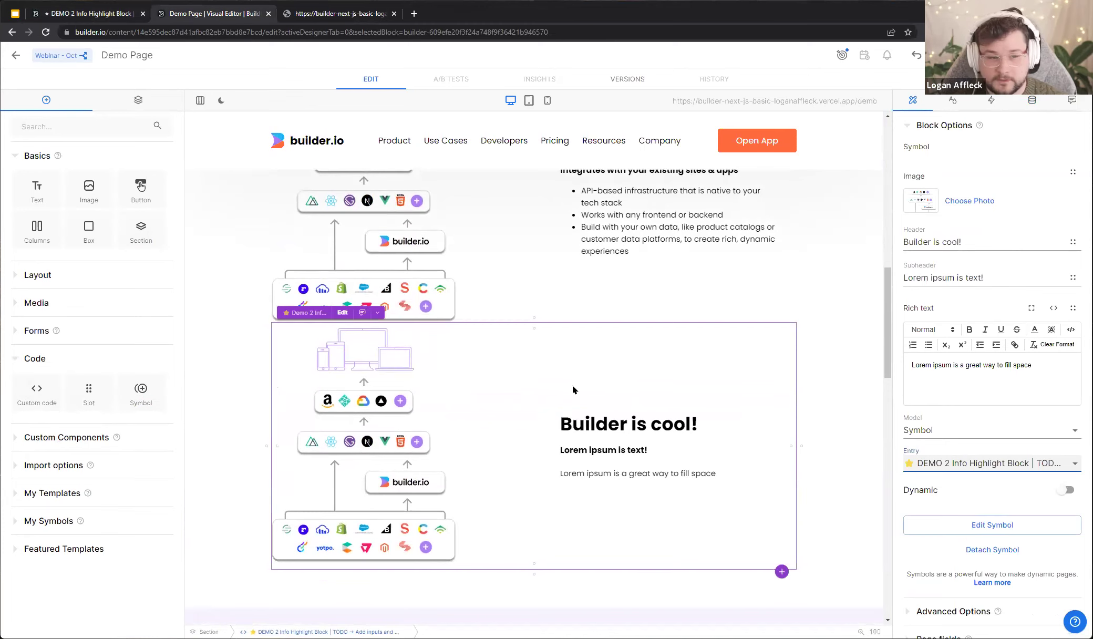
click(969, 201)
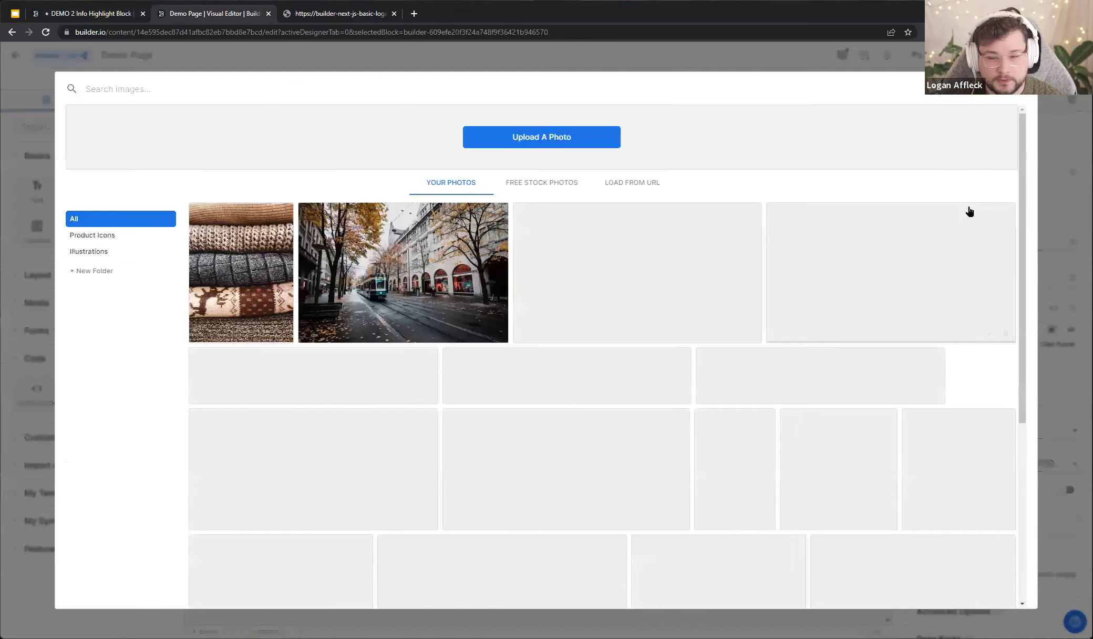
scroll(719, 280, down, 5)
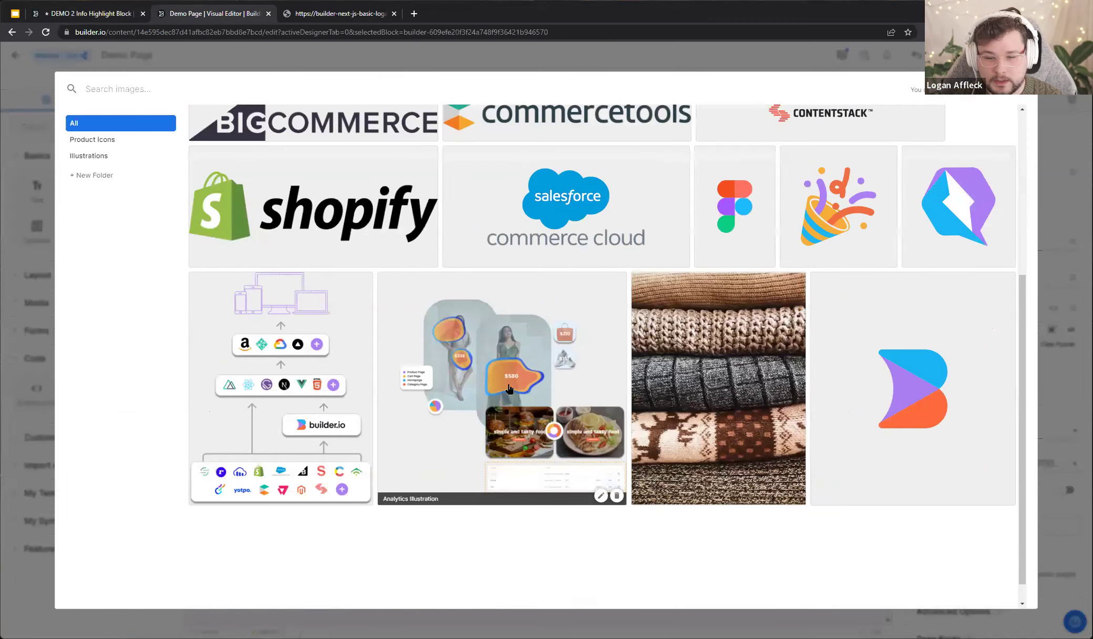
click(508, 388)
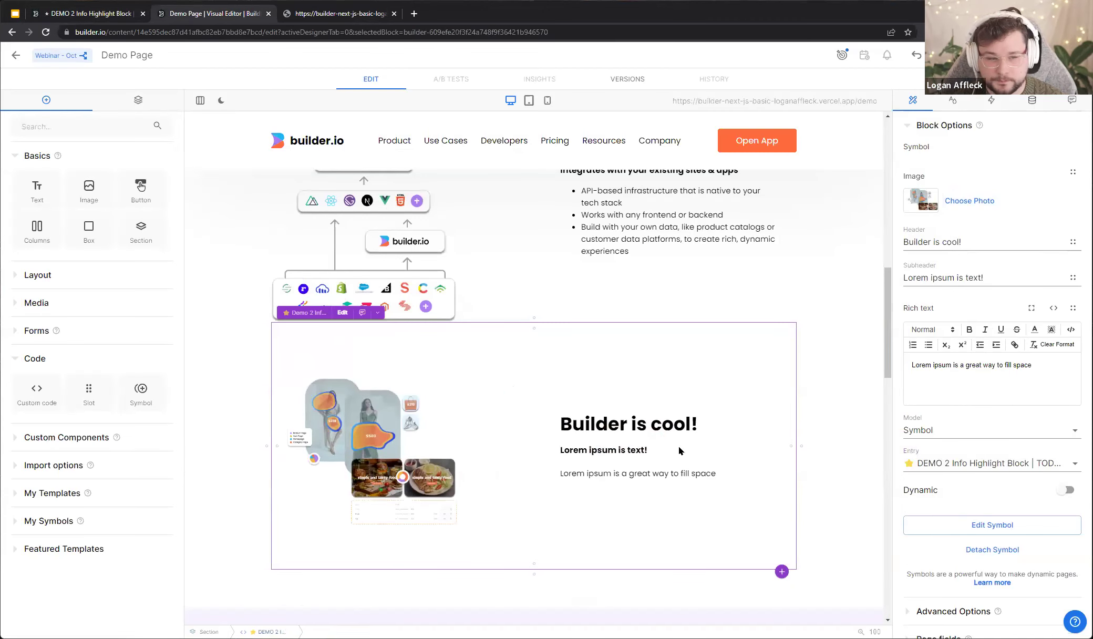
Set the new symbol block's header to a person's first name followed by "is cool!" and compare the block with the Plug & Play section
drag(962, 242, 824, 246)
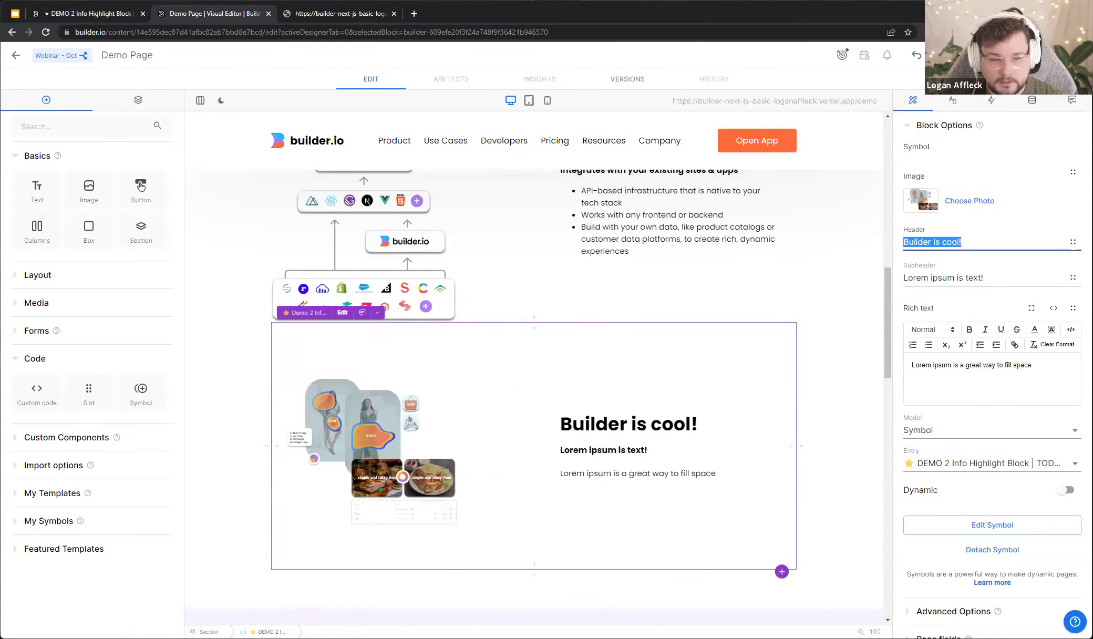
text(Tim is cool!)
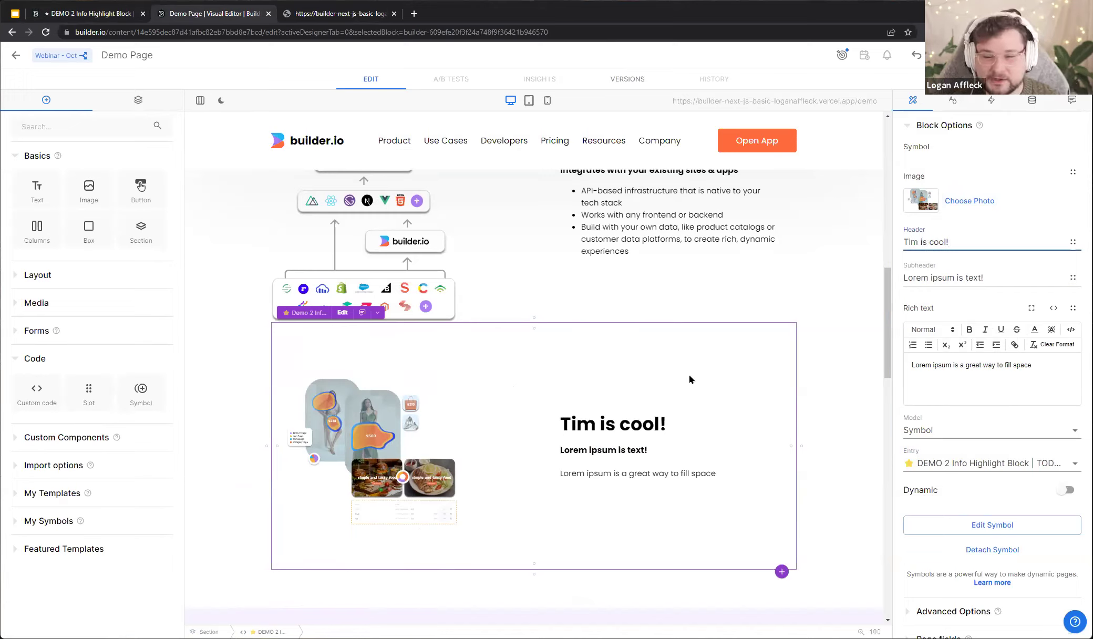
scroll(688, 378, up, 3)
scroll(685, 384, down, 1)
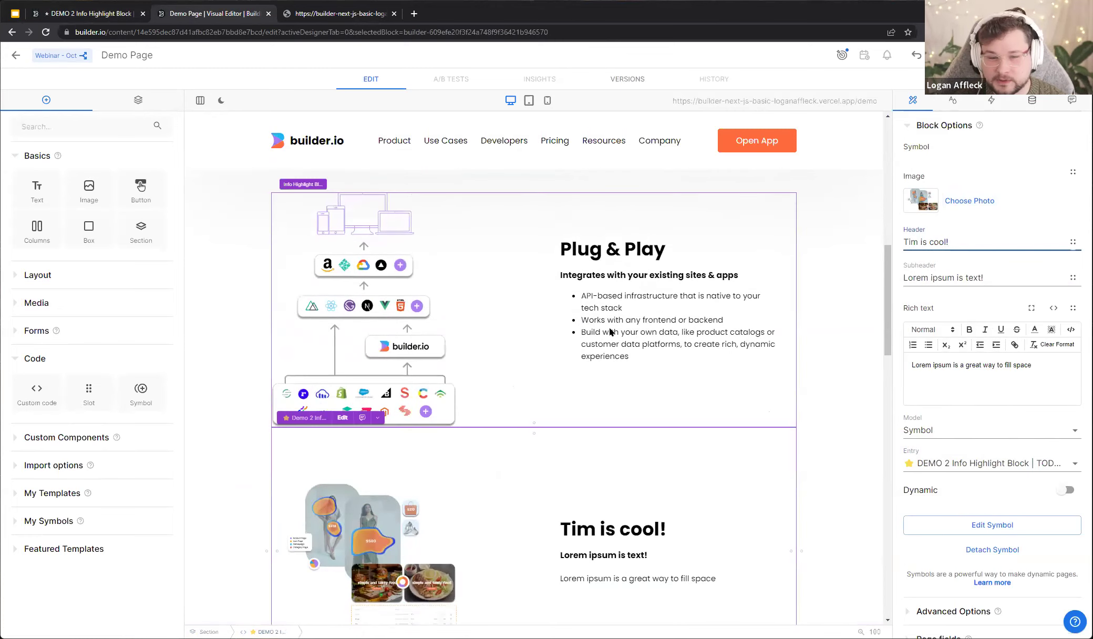
scroll(495, 426, up, 2)
scroll(670, 288, down, 2)
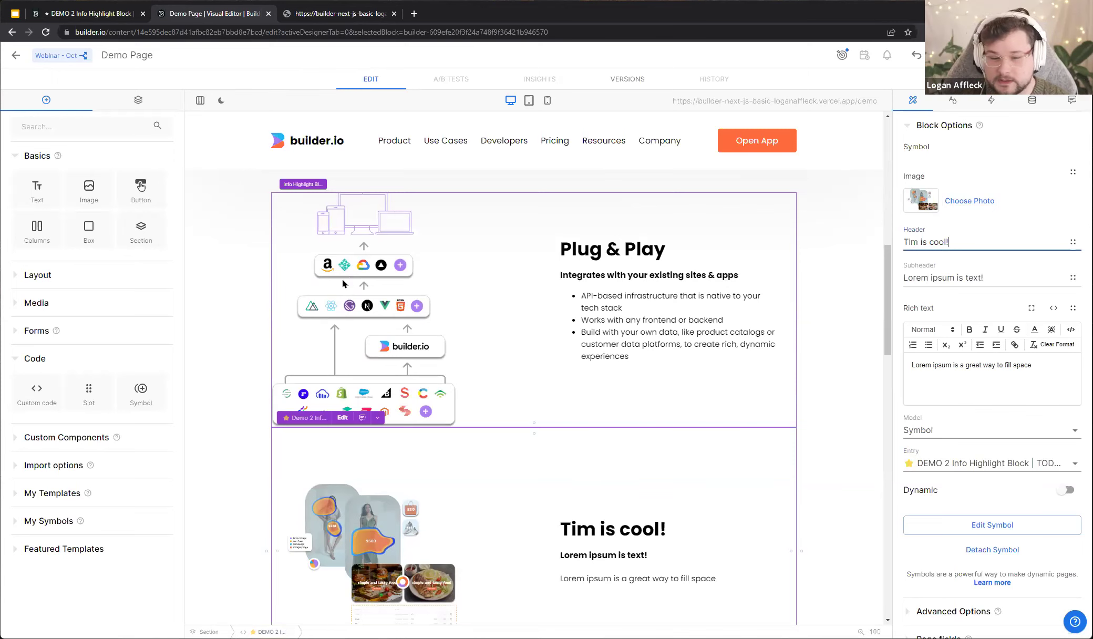
scroll(343, 281, down, 2)
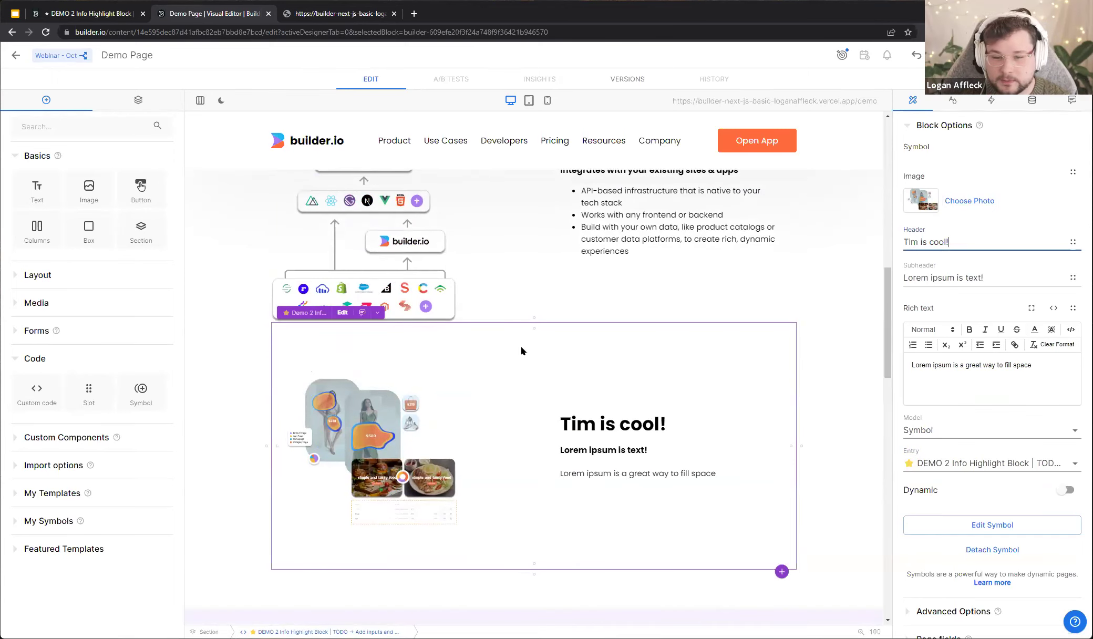
In the DEMO 2 Info Highlight Block symbol, add a data binding to the text box that gets style.color from "blue"
click(107, 15)
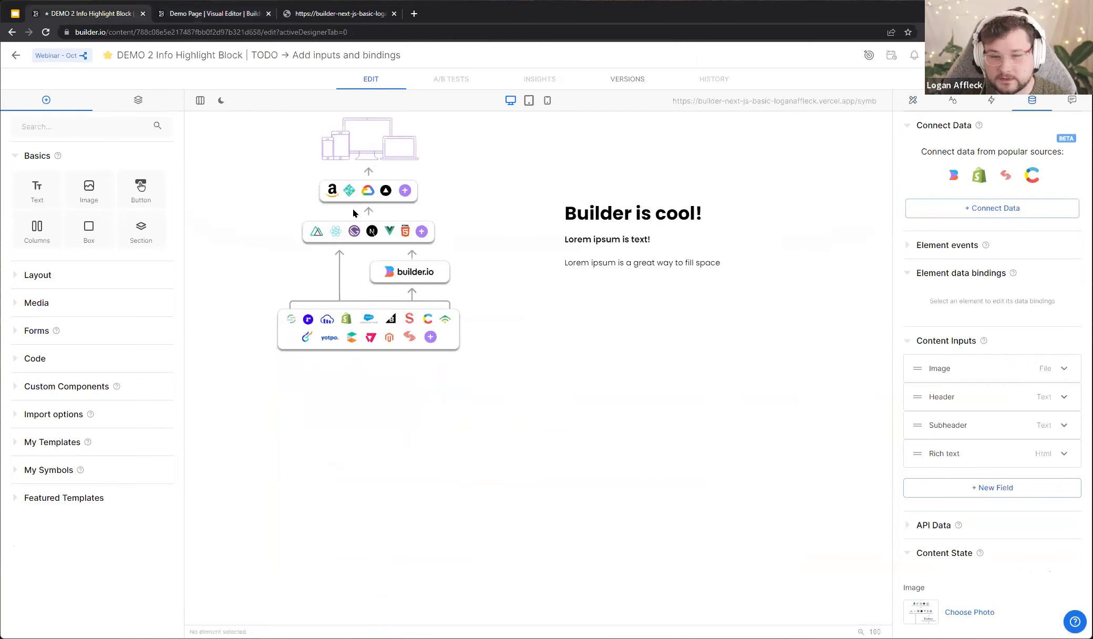
click(626, 240)
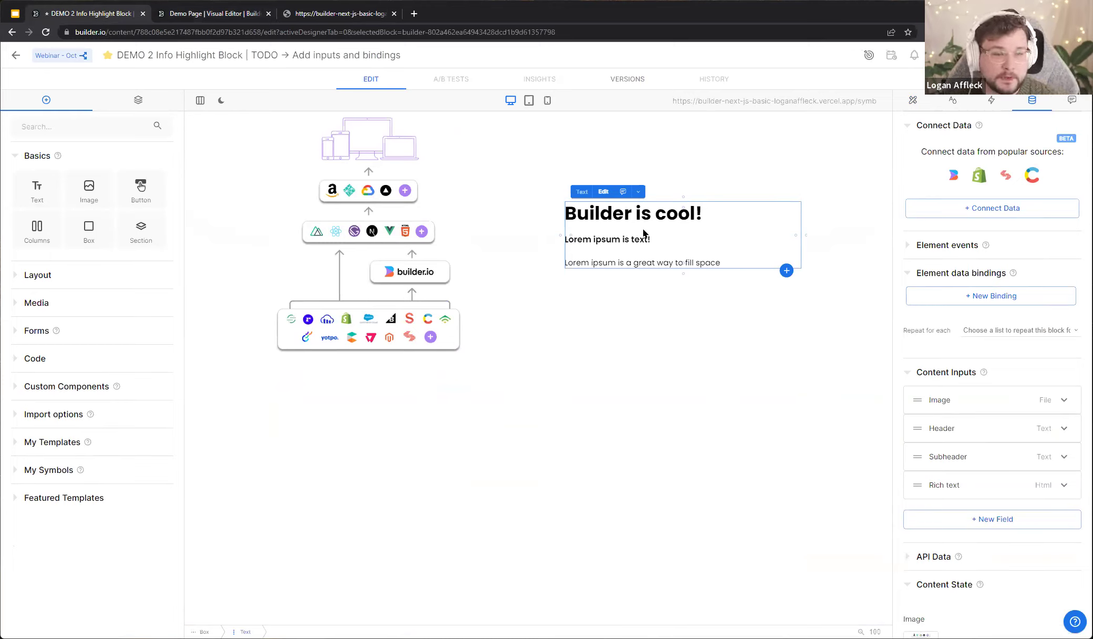
click(998, 296)
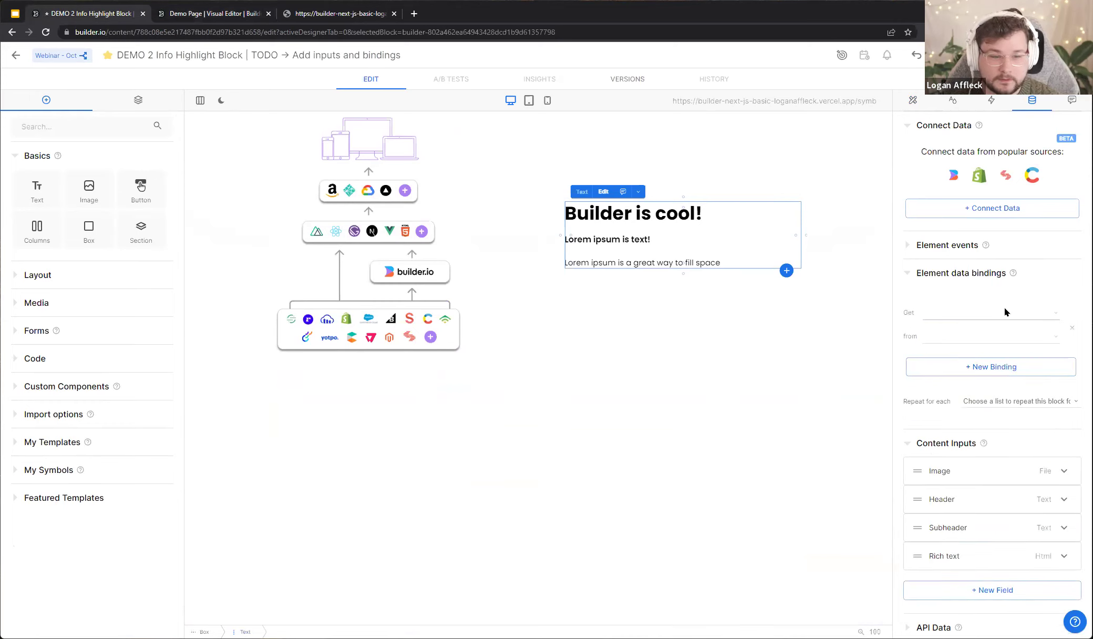
click(1003, 312)
text(style)
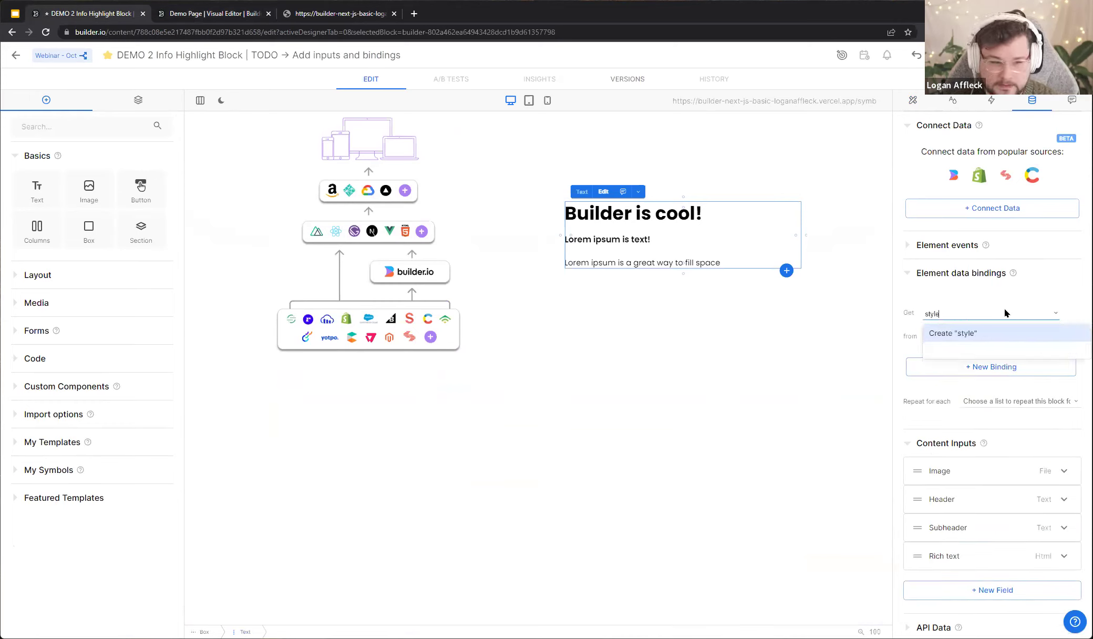
text(.color)
key(Return)
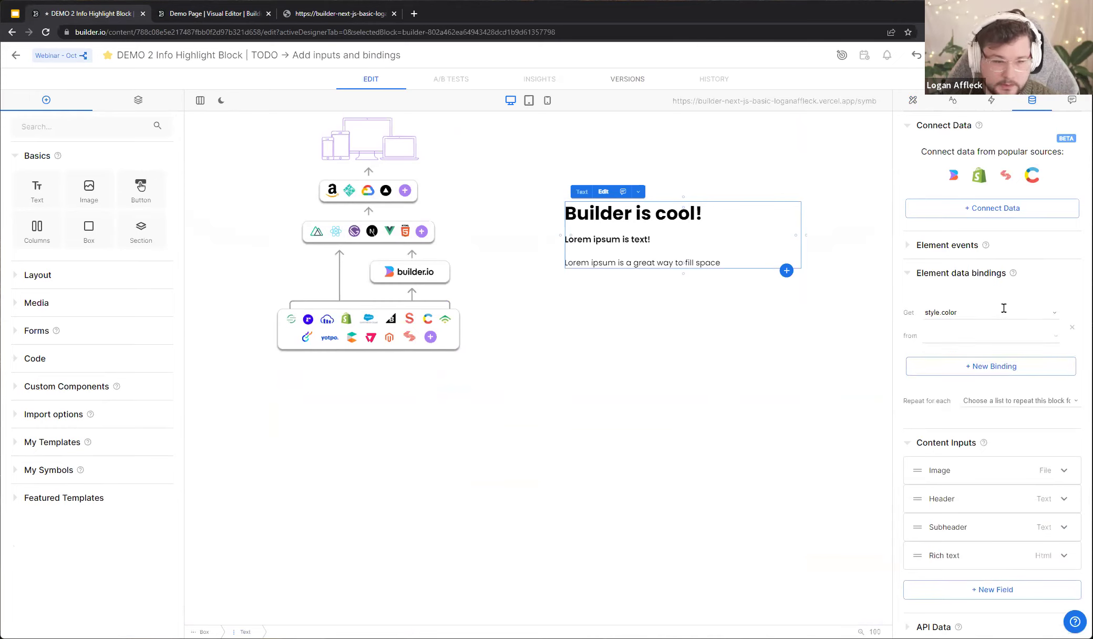
click(984, 337)
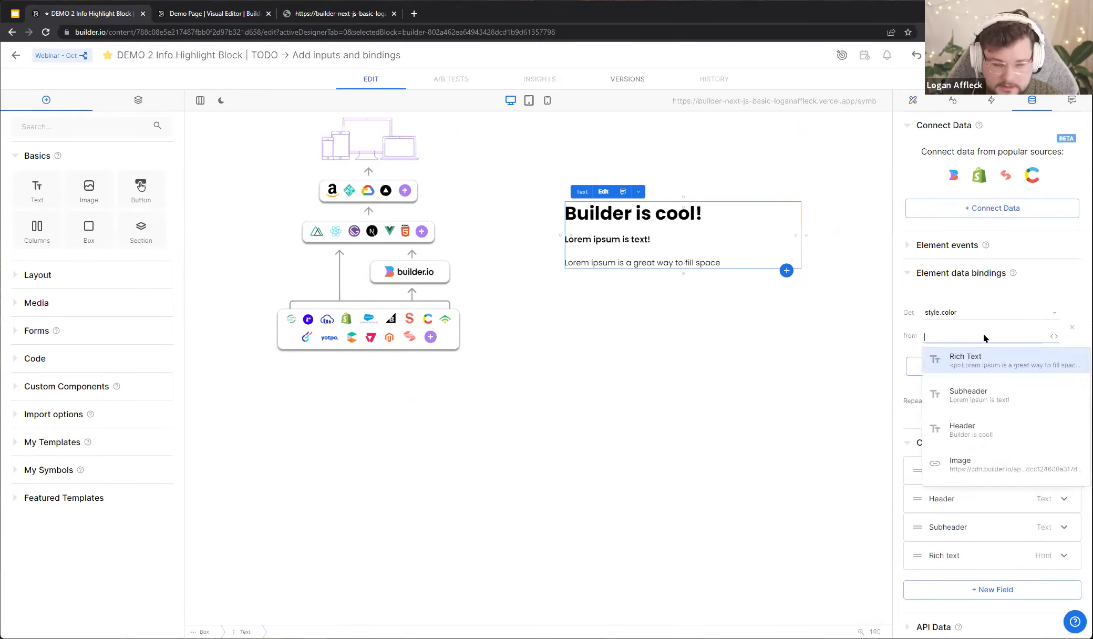
text("")
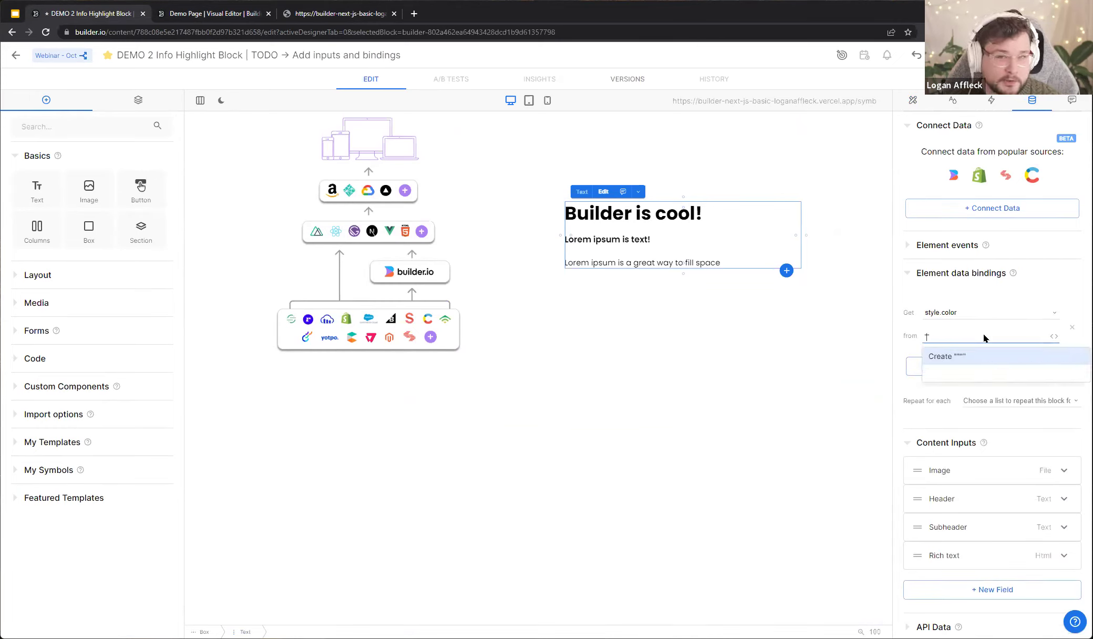
text(blue)
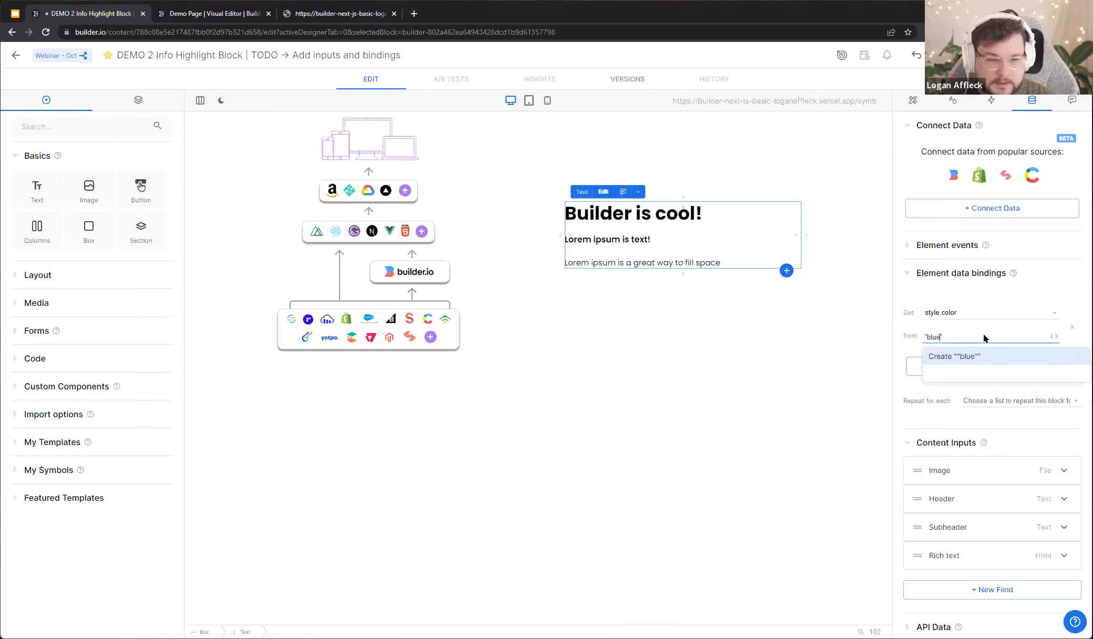
key(Return)
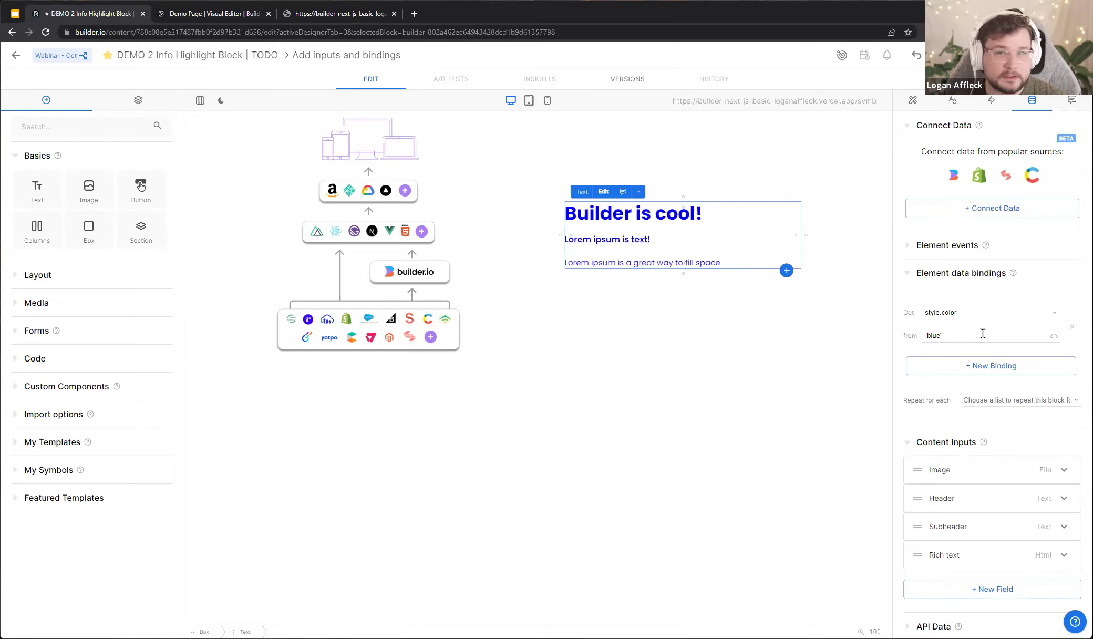
Add a content input named flipOrder of type Boolean, leaving its default value off
scroll(983, 333, down, 2)
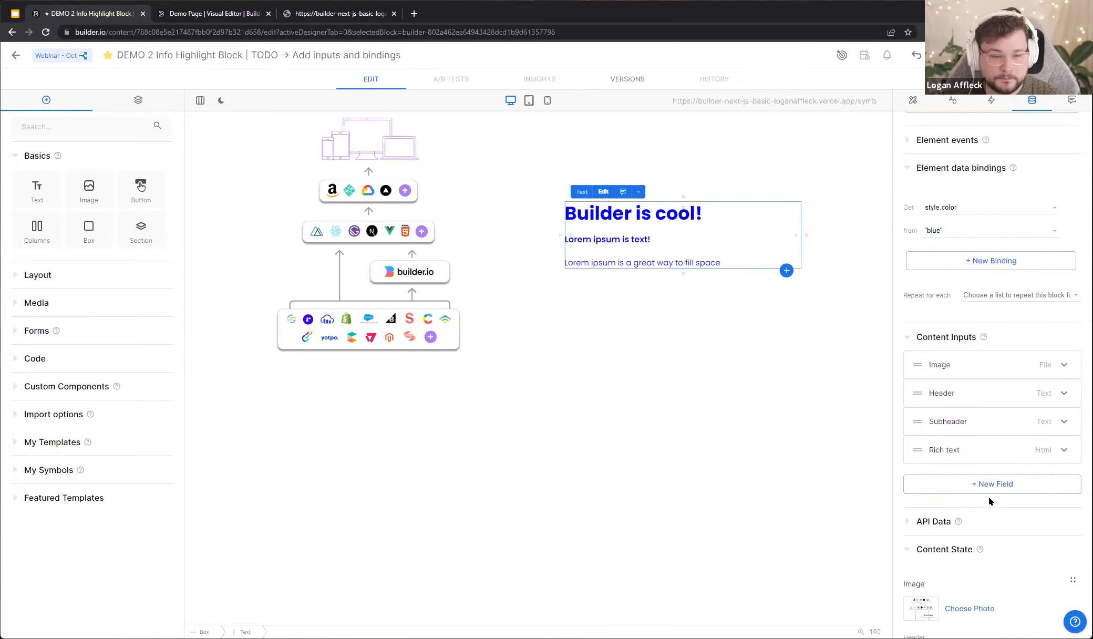
click(995, 484)
scroll(994, 485, down, 3)
double_click(952, 371)
text(flipOrder)
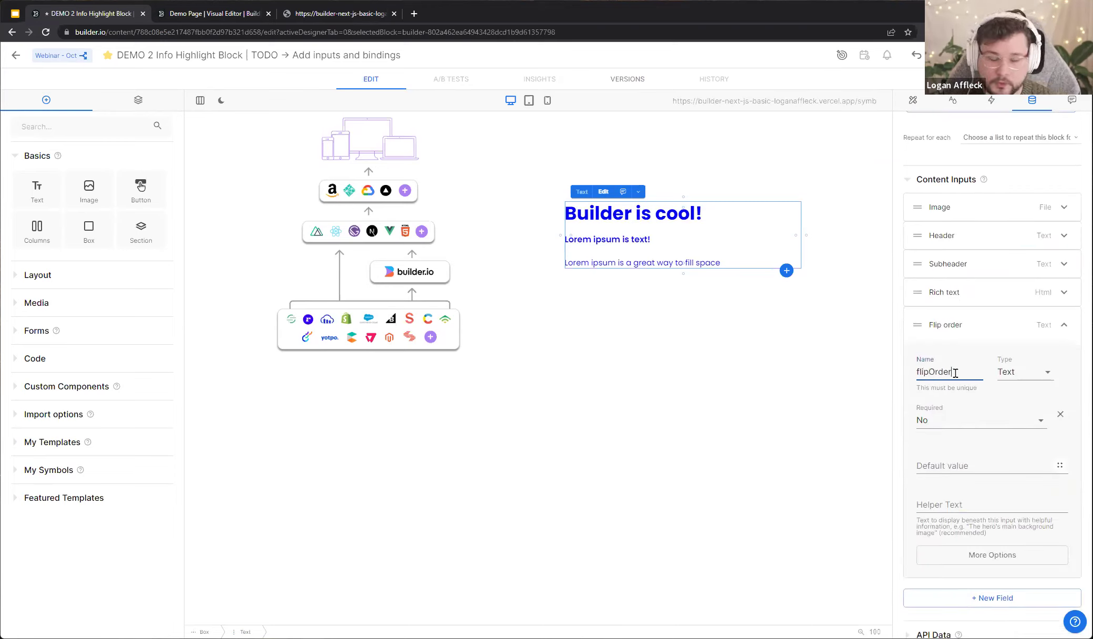
click(1013, 374)
click(988, 311)
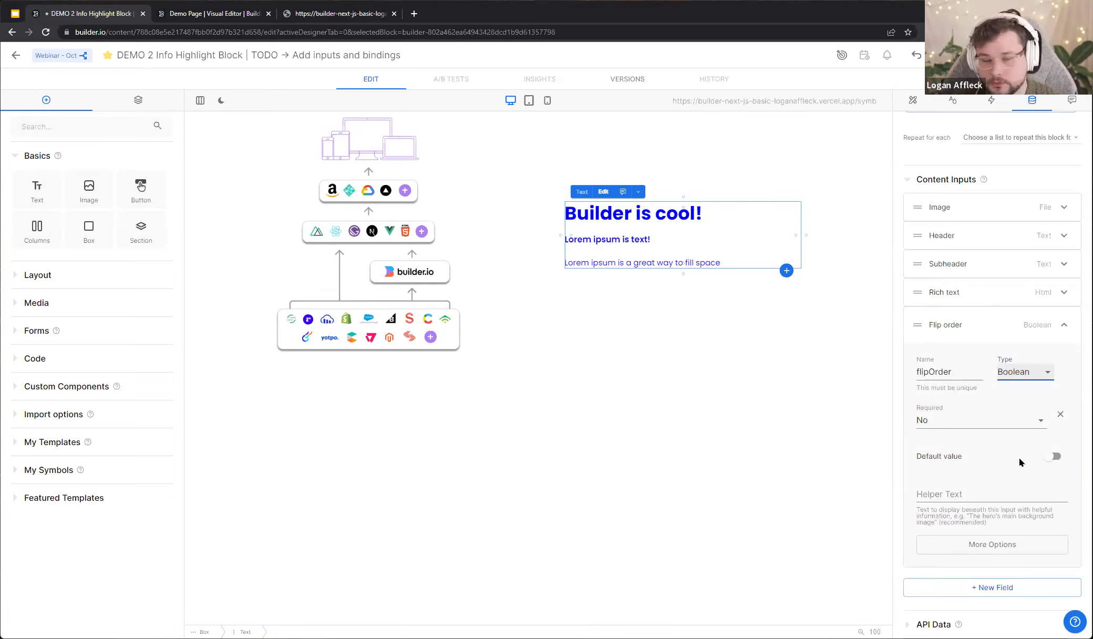
click(1055, 457)
click(1055, 457)
click(1055, 457)
click(1055, 457)
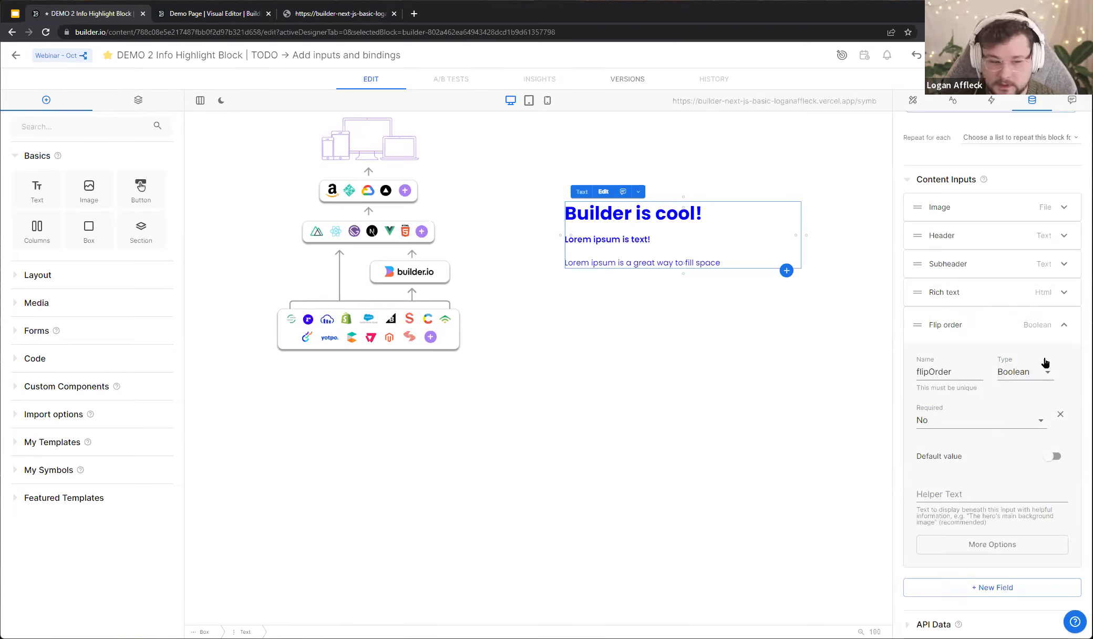
click(1027, 324)
Try the Flip order toggle in the symbol's content state, leaving it off
scroll(973, 276, down, 4)
click(1065, 451)
click(1065, 450)
click(1065, 450)
click(1064, 450)
Remove the text box's style.color binding and add one that gets style.order from the Flip Order input
scroll(963, 383, up, 10)
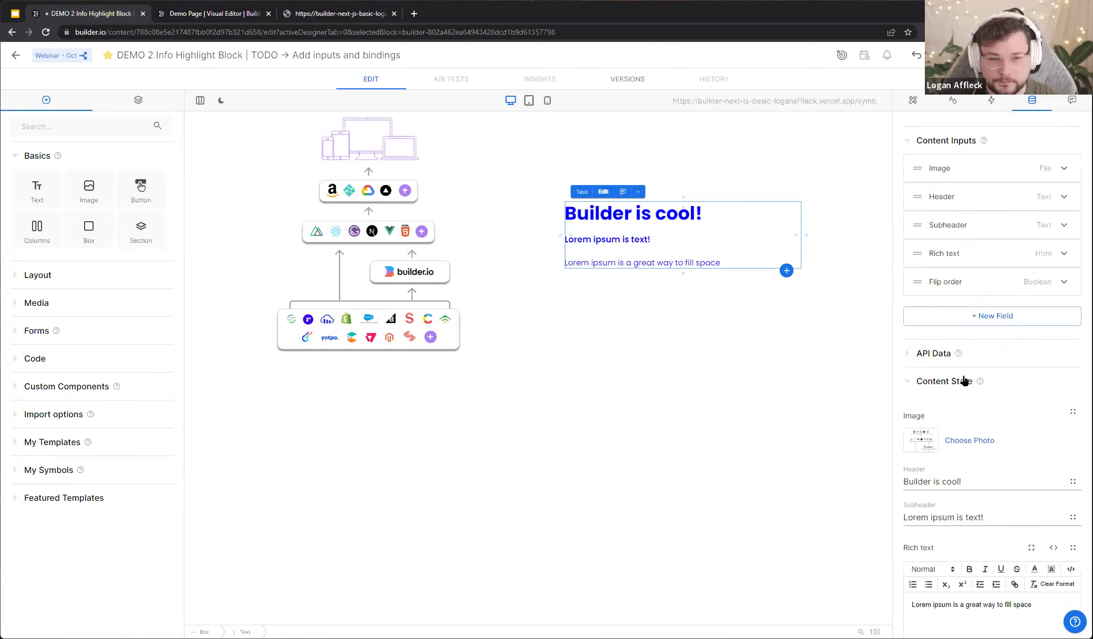
click(1068, 326)
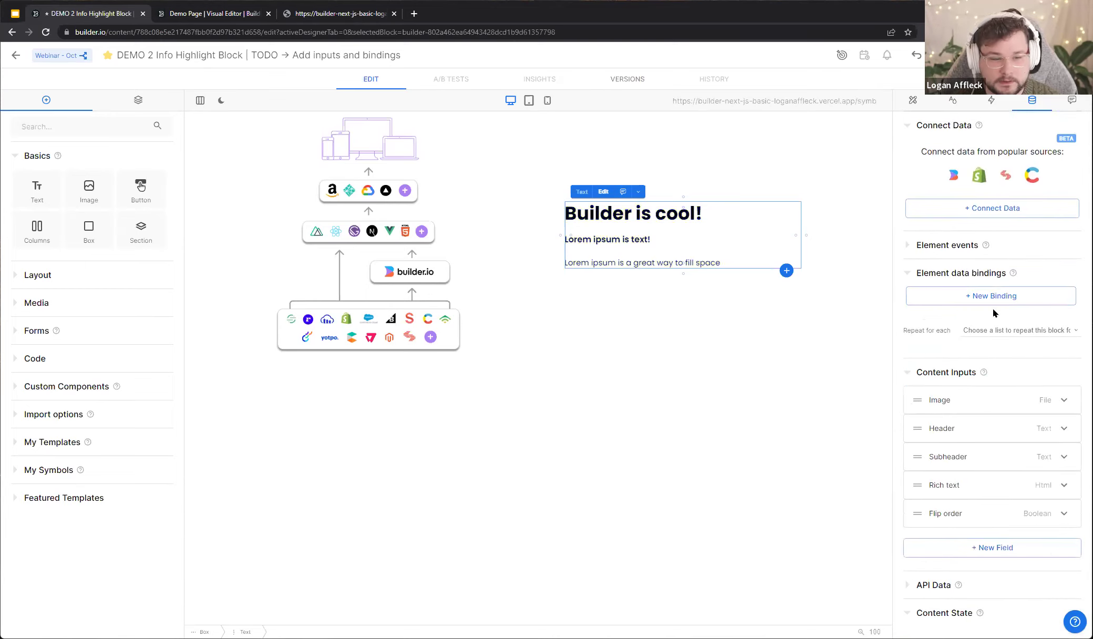
click(991, 297)
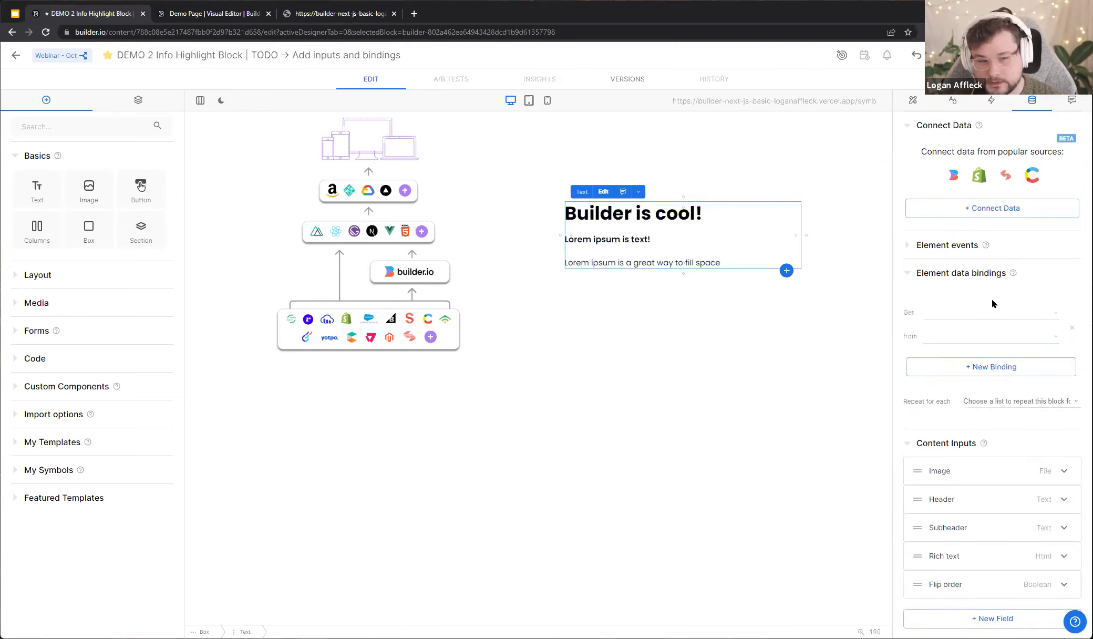
click(968, 311)
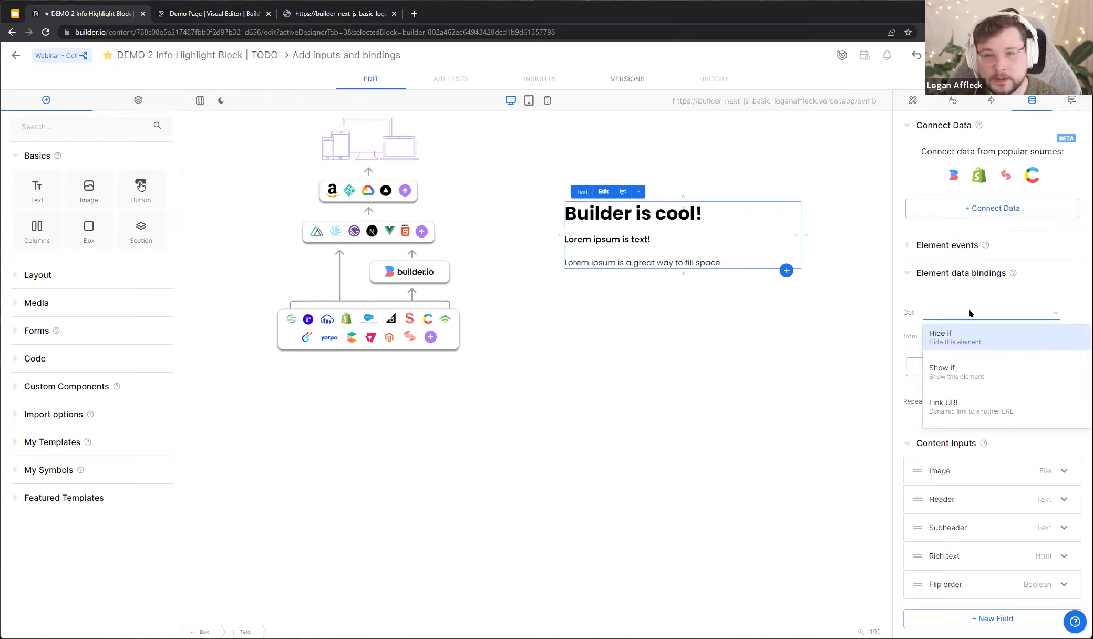
text(st)
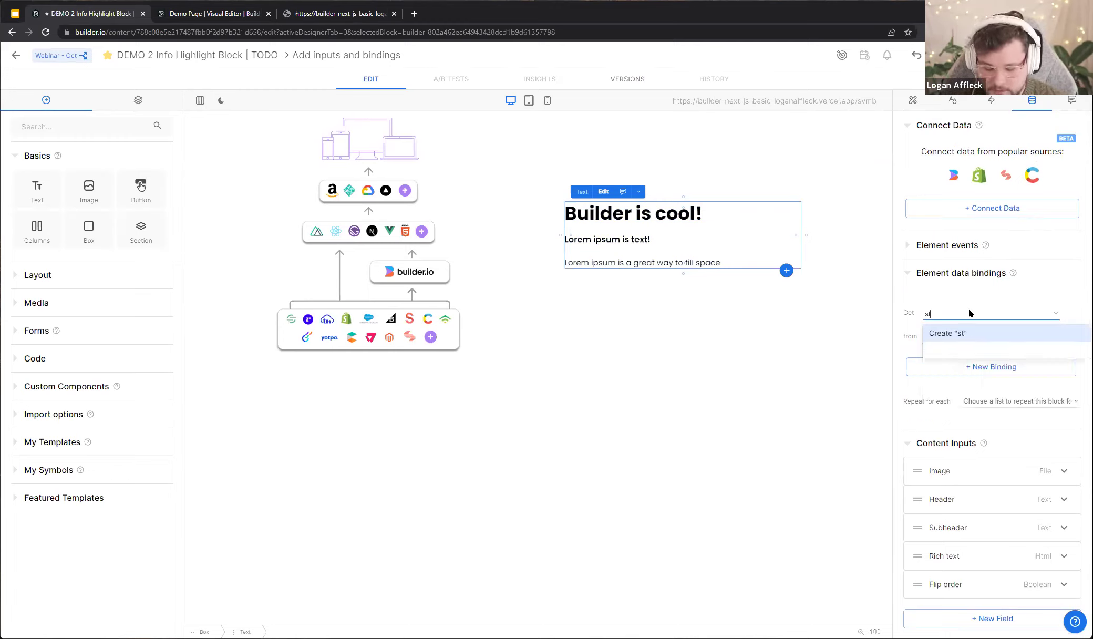
text(yle.order)
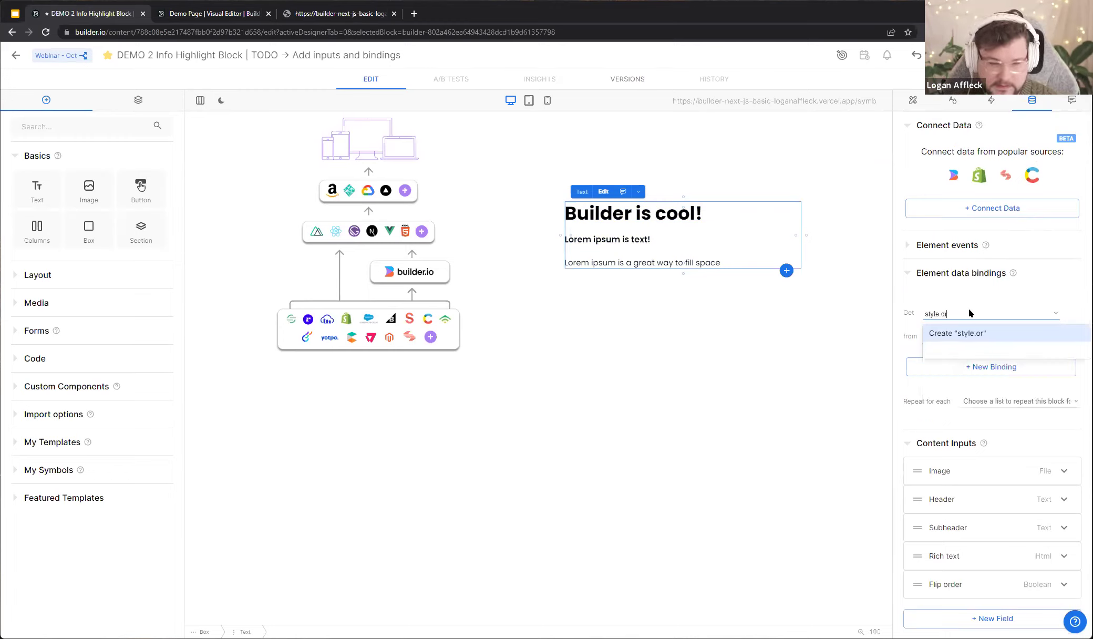
key(Return)
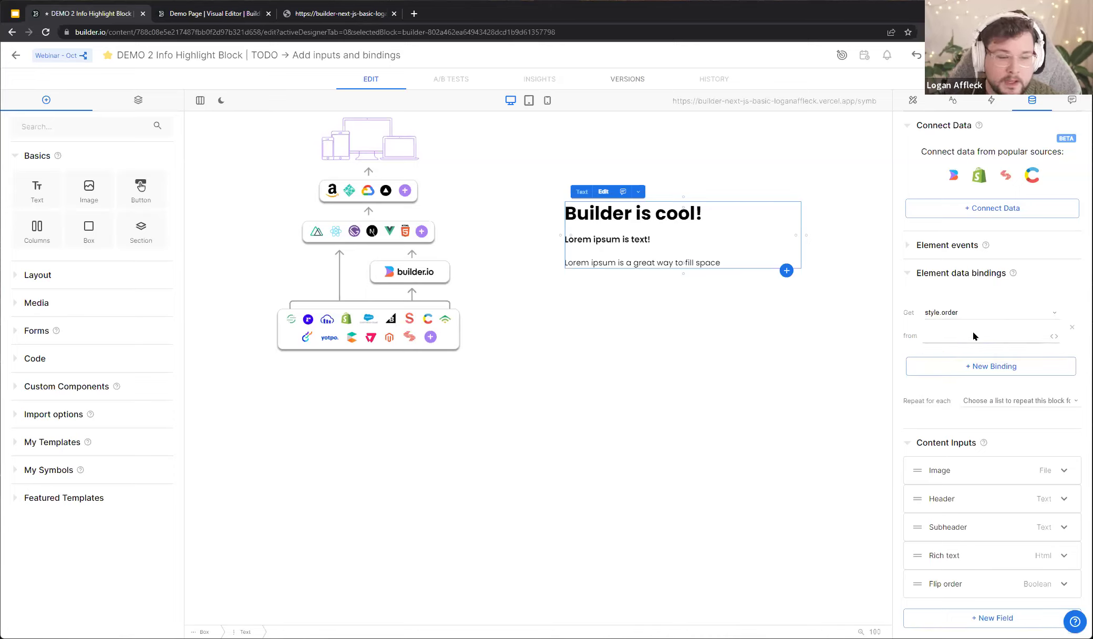
click(1047, 337)
click(1016, 360)
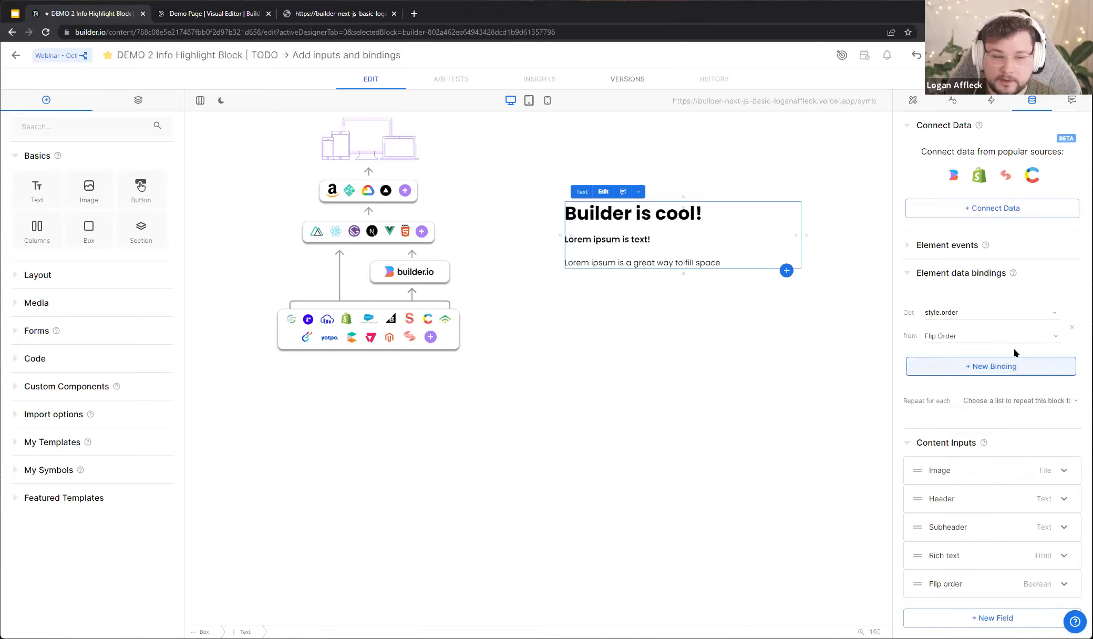
Edit the style.order binding's code to state.flipOrder ? "-1" : "0"
click(1053, 336)
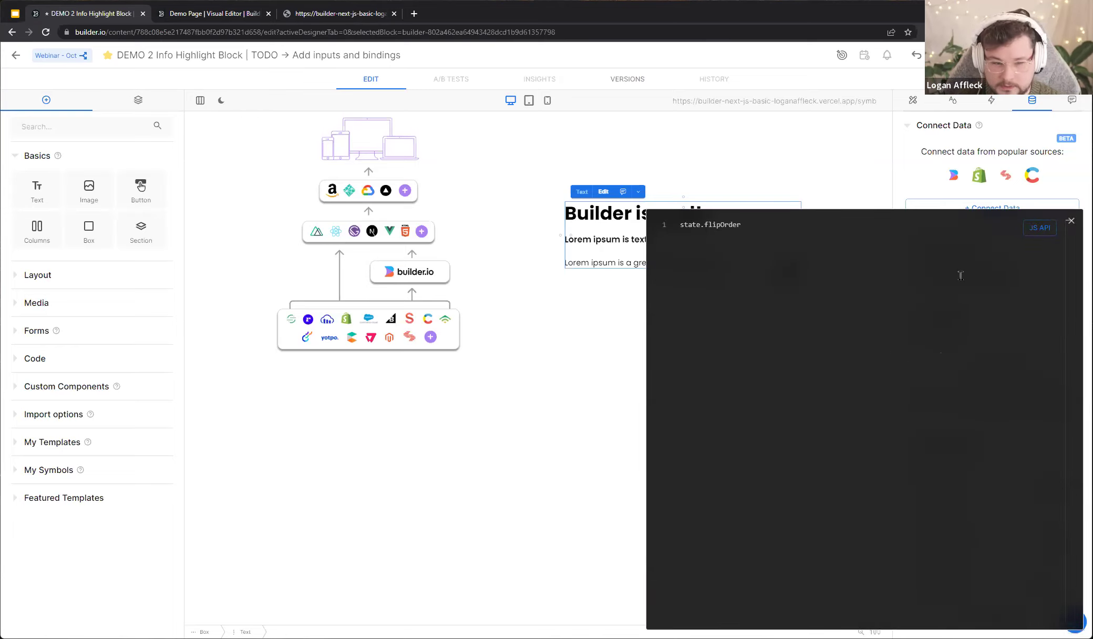
text(? ")
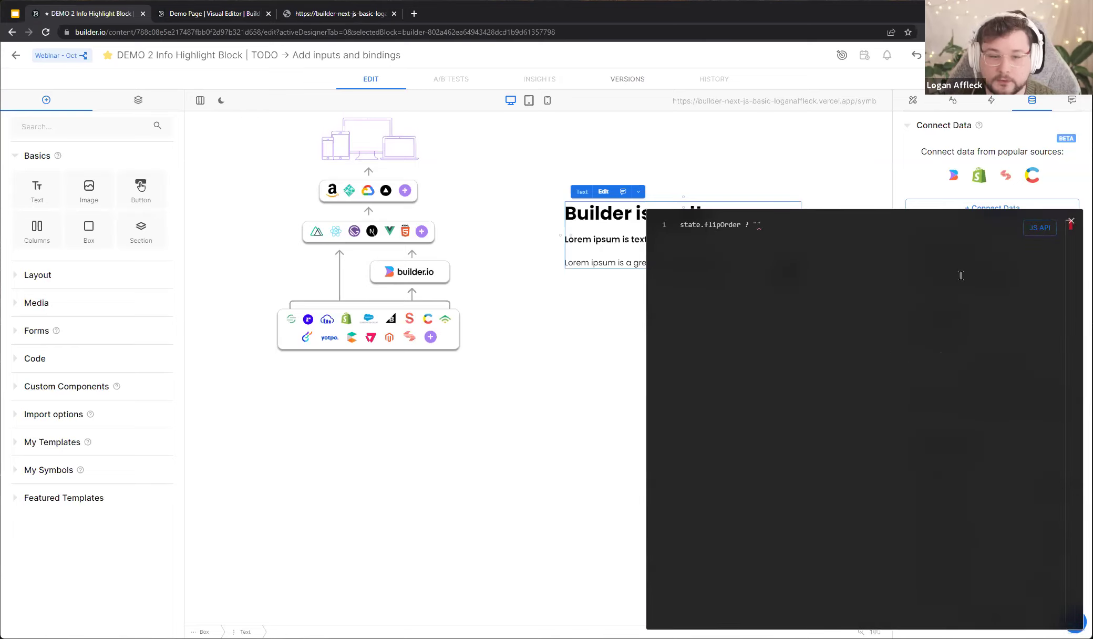
text(-1)
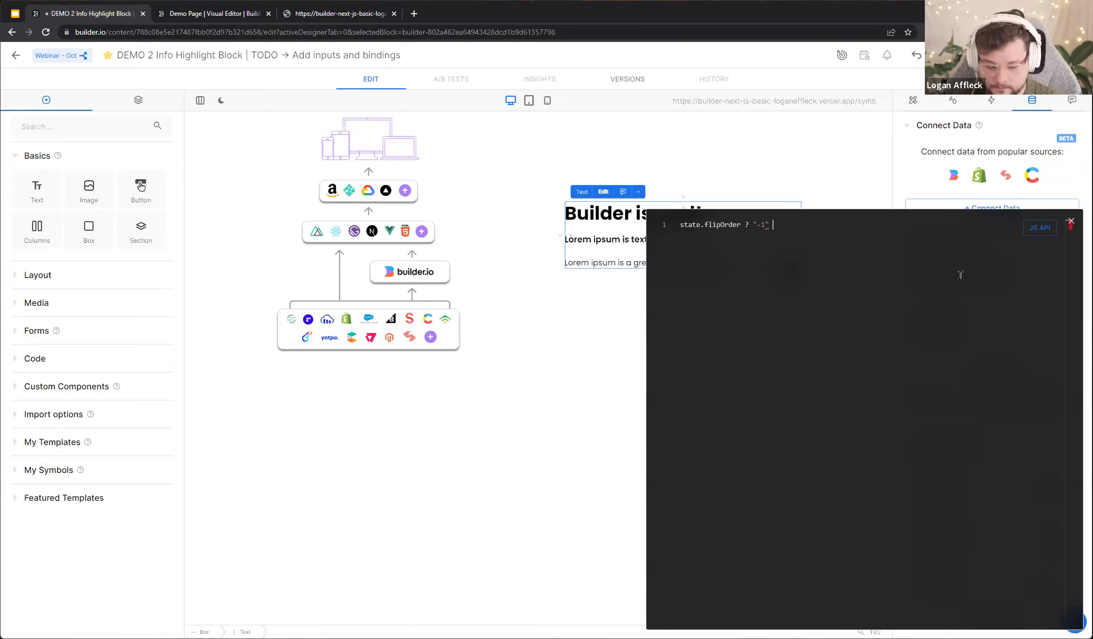
text(" : ")
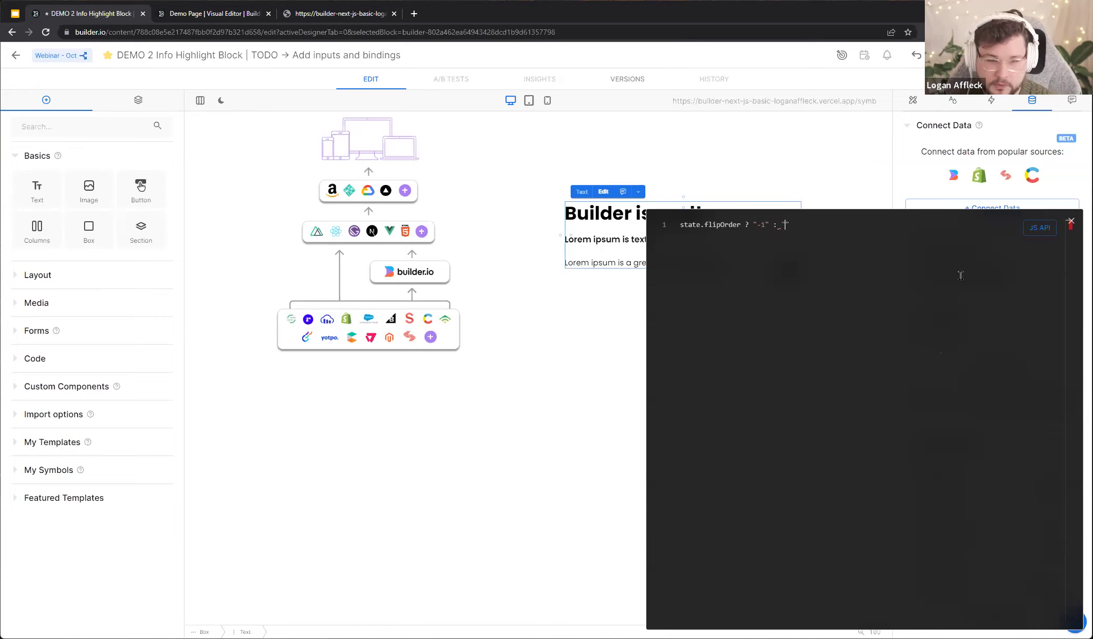
text(0)
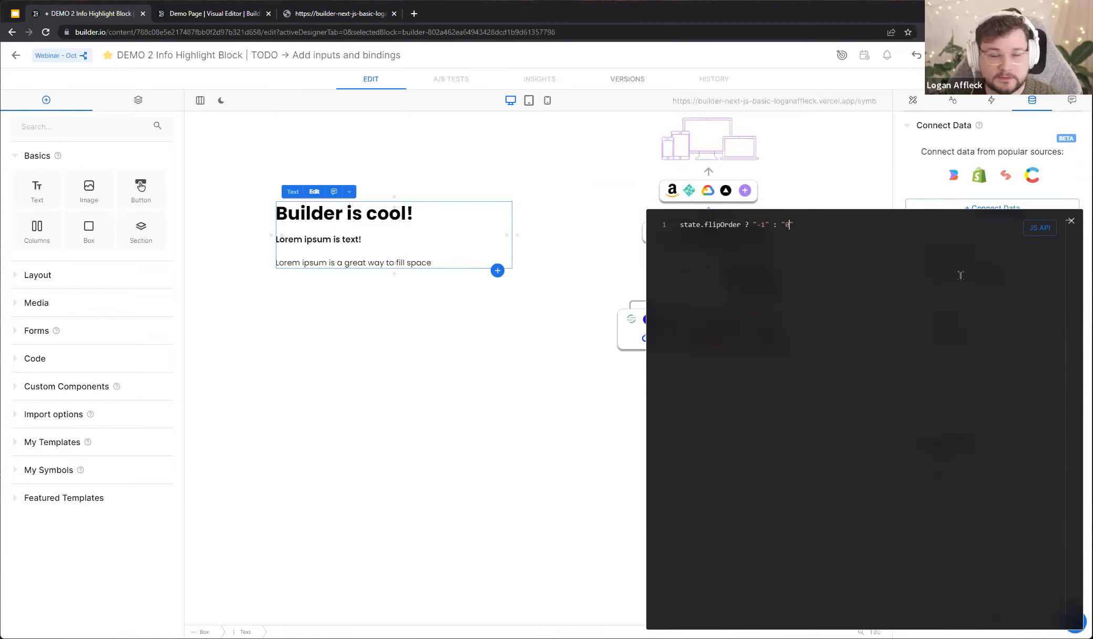
click(1071, 221)
Test the Flip order toggle in the content state, leave it off, and publish the updated symbol
scroll(985, 441, down, 3)
scroll(986, 440, down, 5)
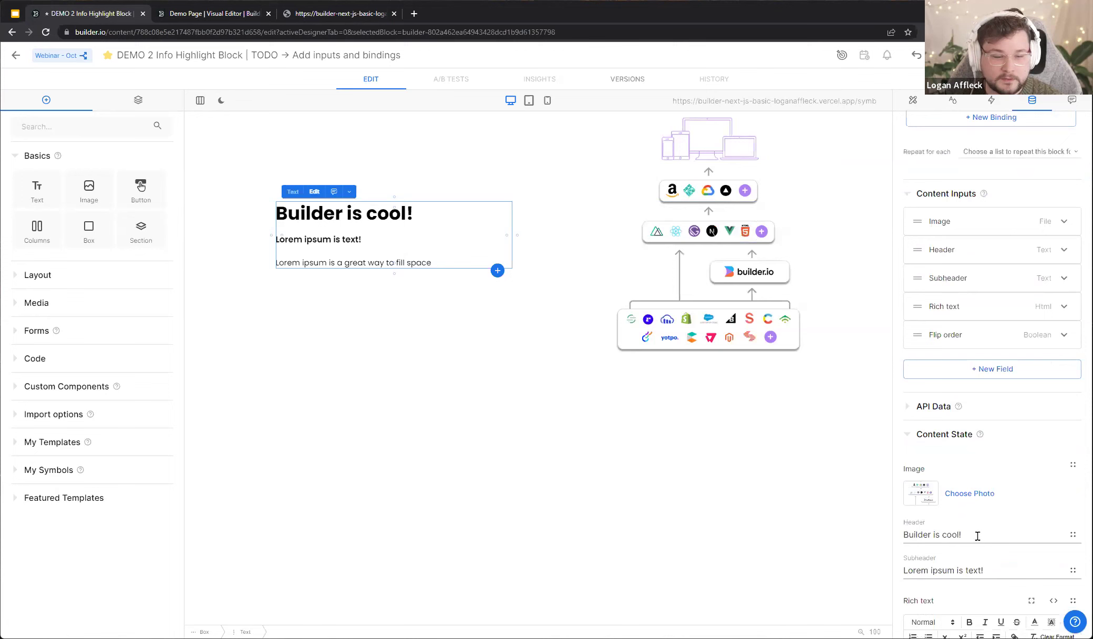
click(1066, 549)
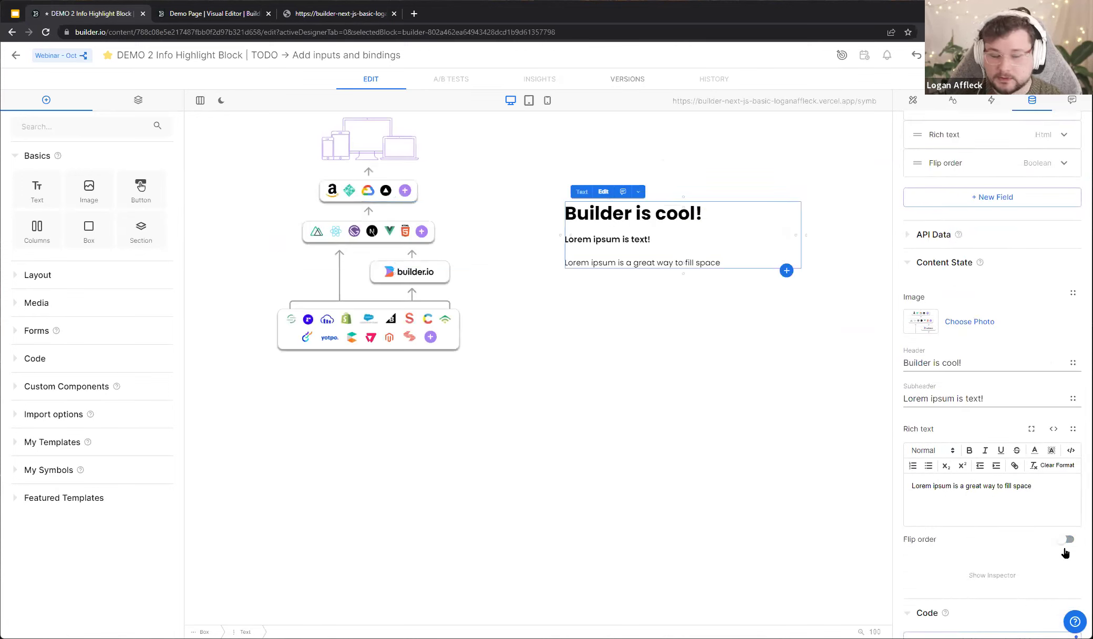
click(1064, 551)
click(1065, 541)
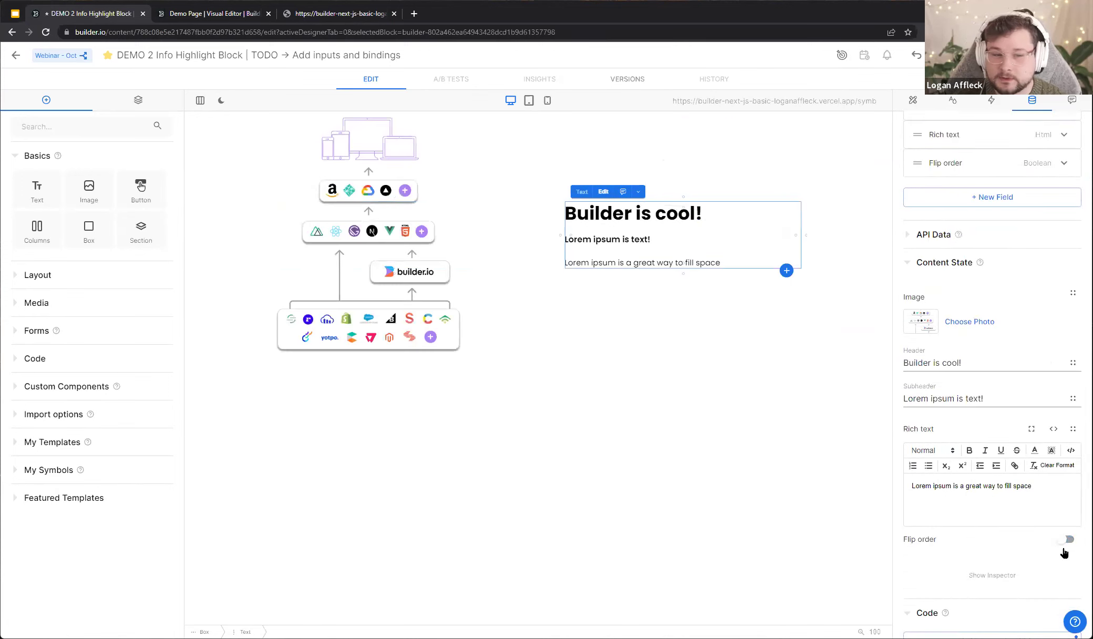
click(1064, 552)
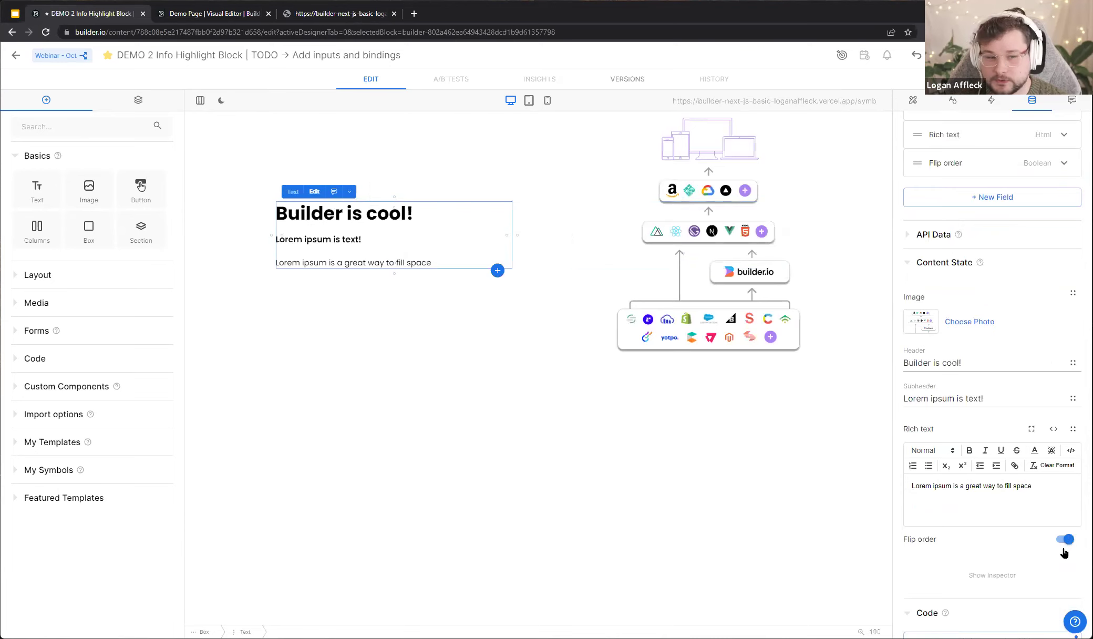
click(1064, 551)
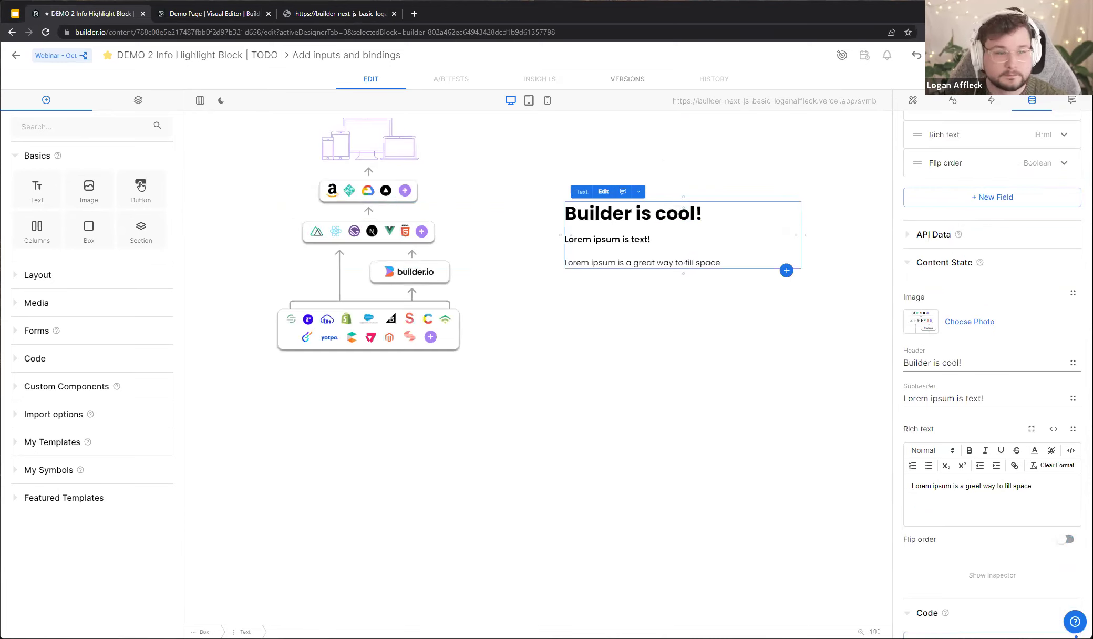
click(1035, 55)
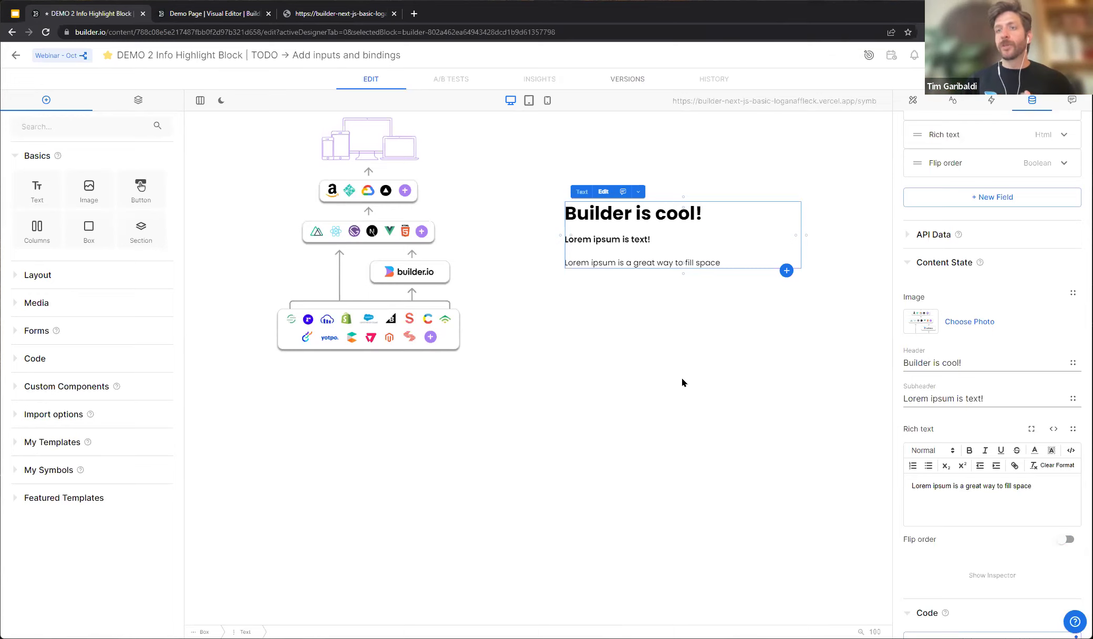
Go to the Demo Page and duplicate its Demo 2 Info Highlight Block symbol
click(216, 13)
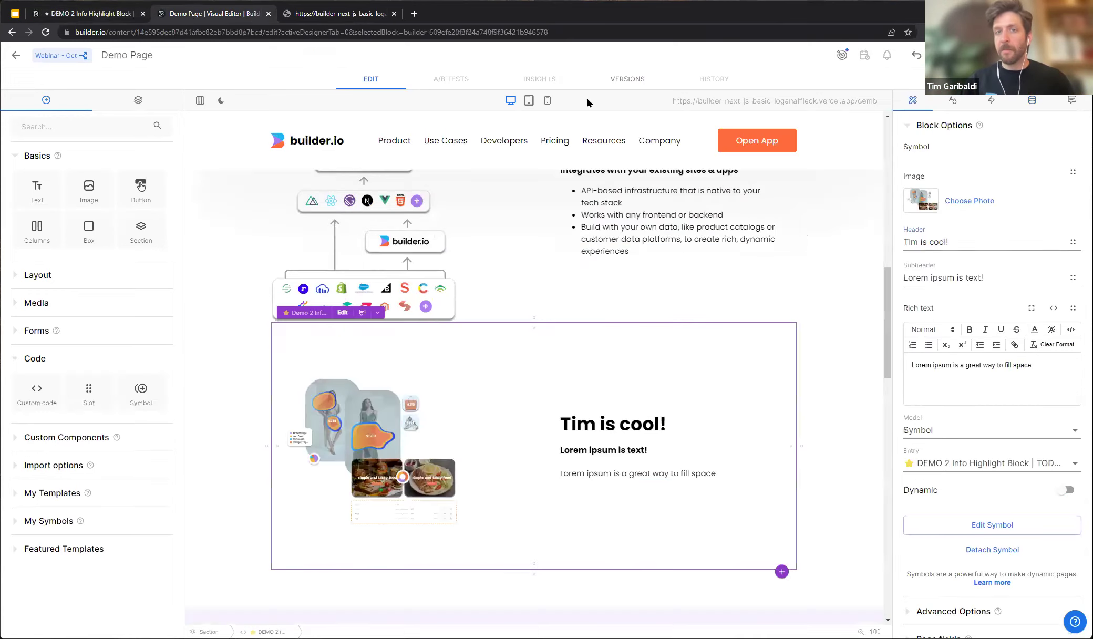
click(877, 104)
scroll(826, 289, down, 15)
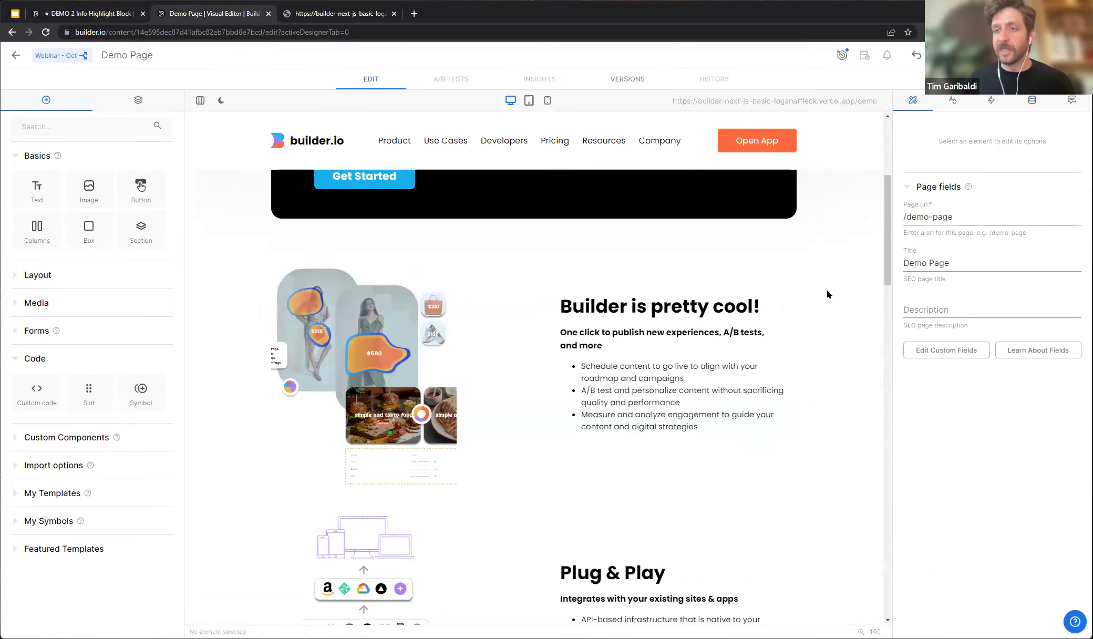
click(540, 295)
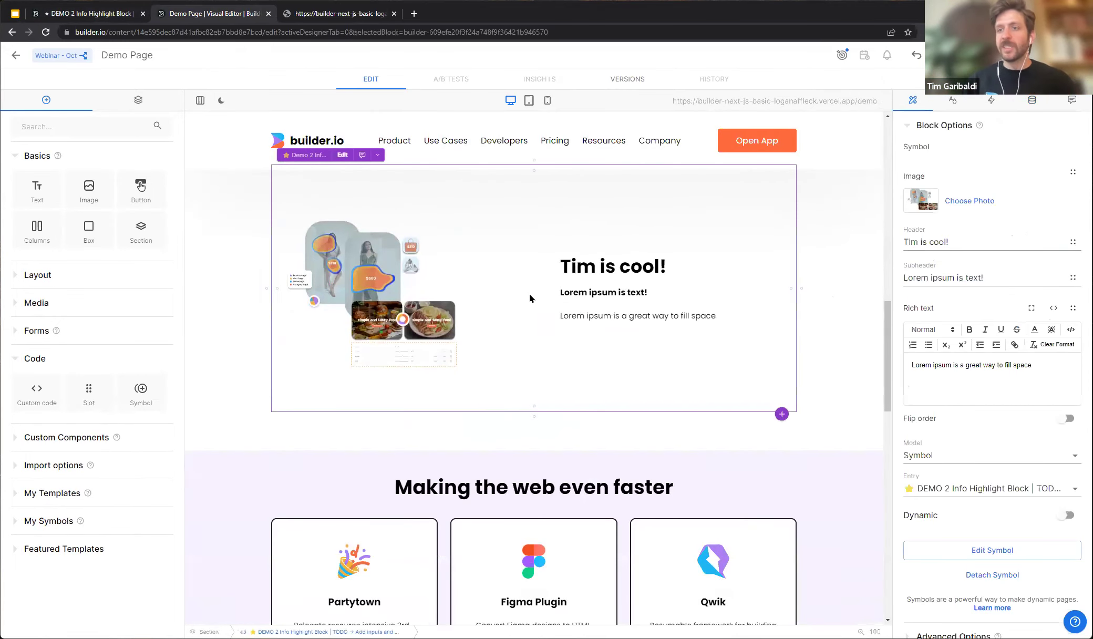
click(377, 155)
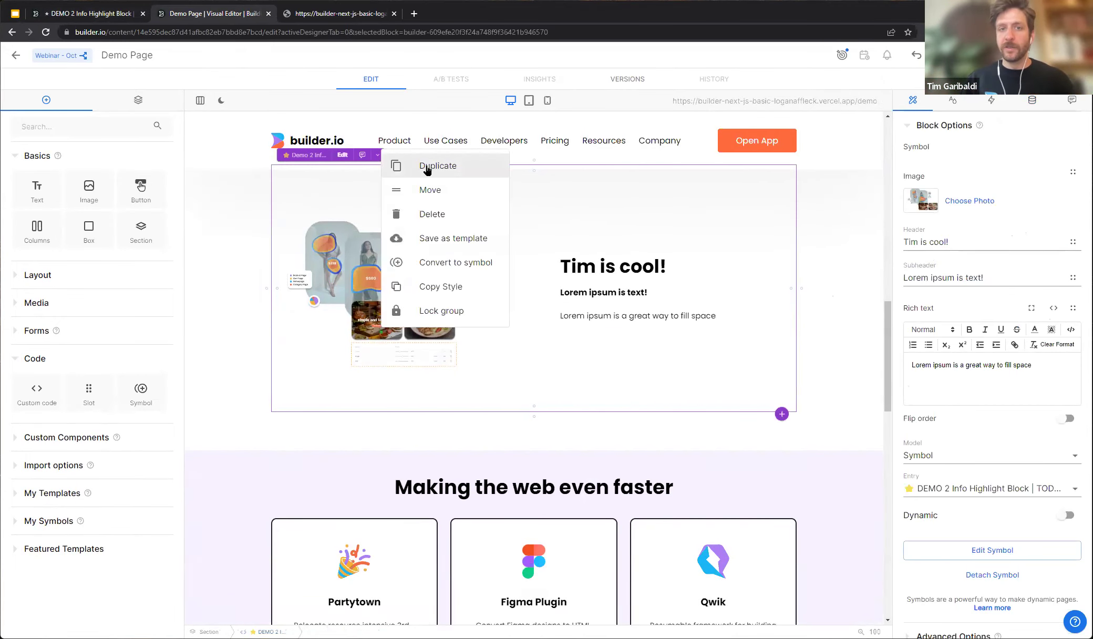
click(593, 224)
click(378, 156)
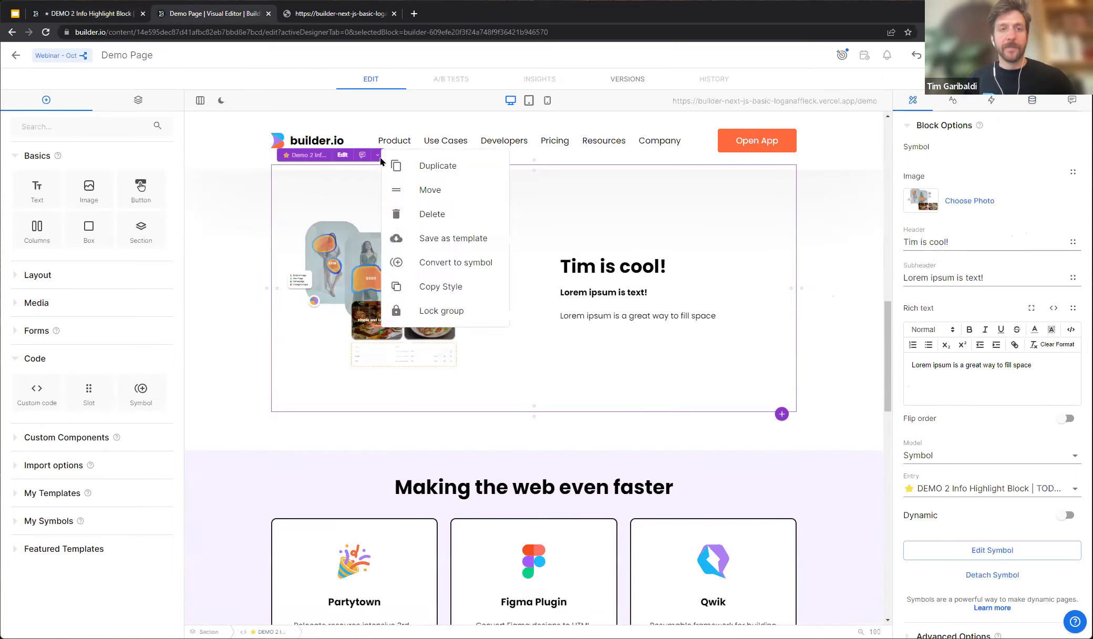
click(410, 168)
click(508, 485)
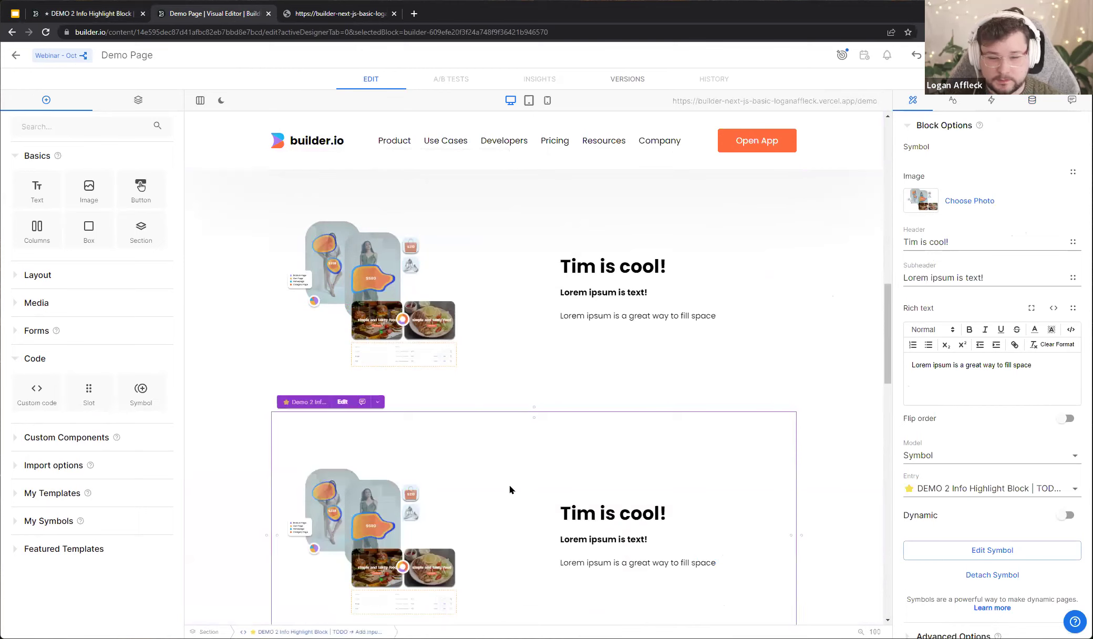
Turn on Flip order for the lower Demo 2 Info Highlight Block copy
scroll(509, 485, down, 2)
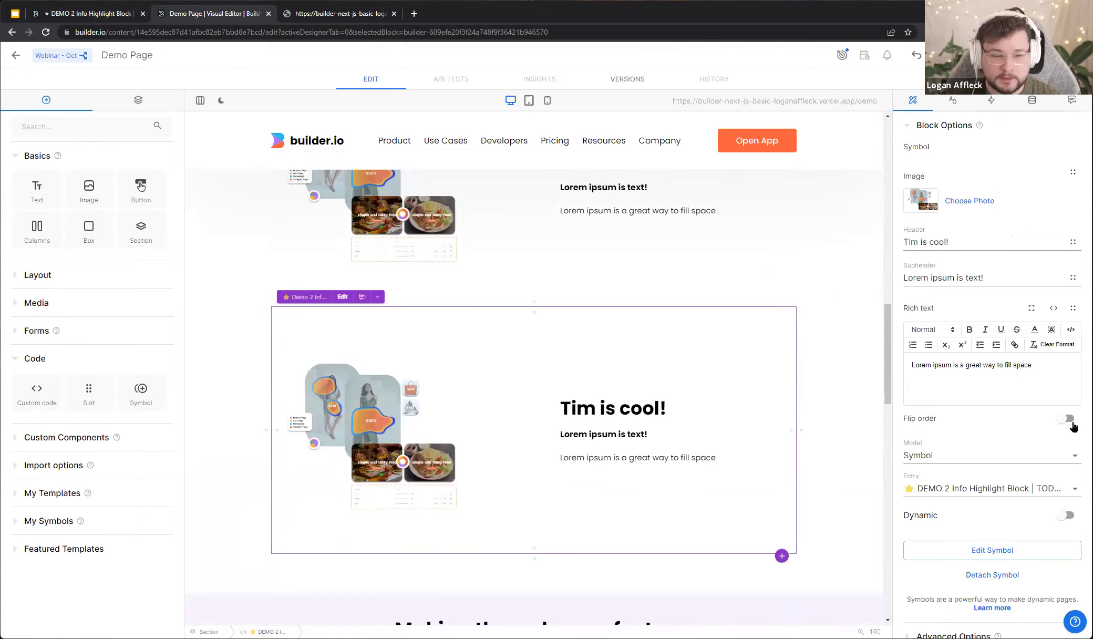
click(1067, 418)
click(830, 431)
scroll(822, 443, up, 2)
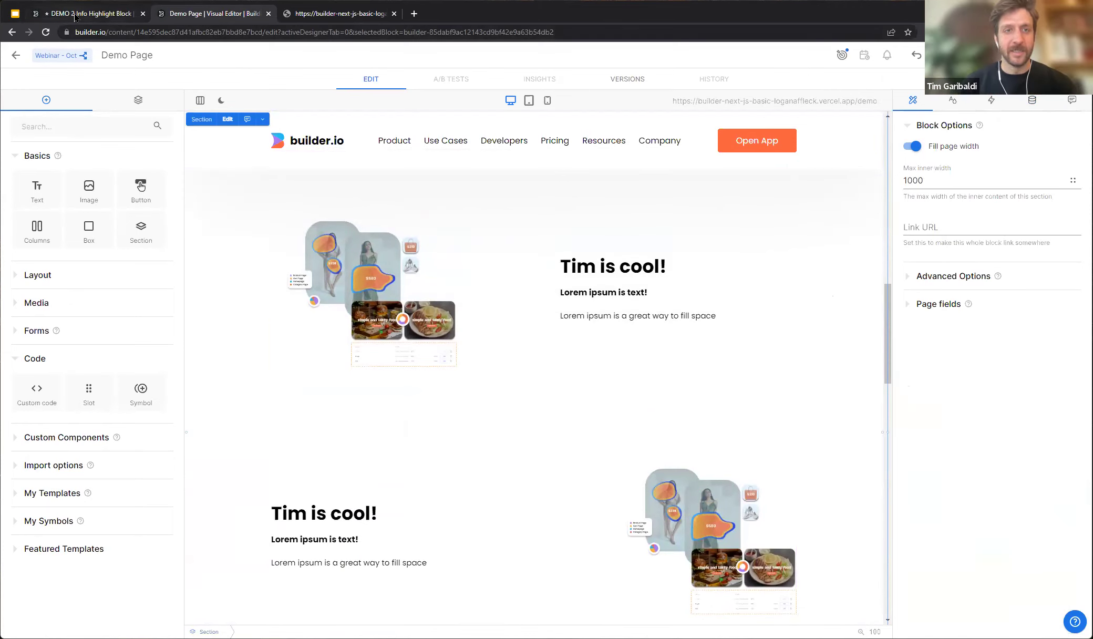
Delete both Demo 2 Info Highlight Block symbols from the Demo Page
click(446, 422)
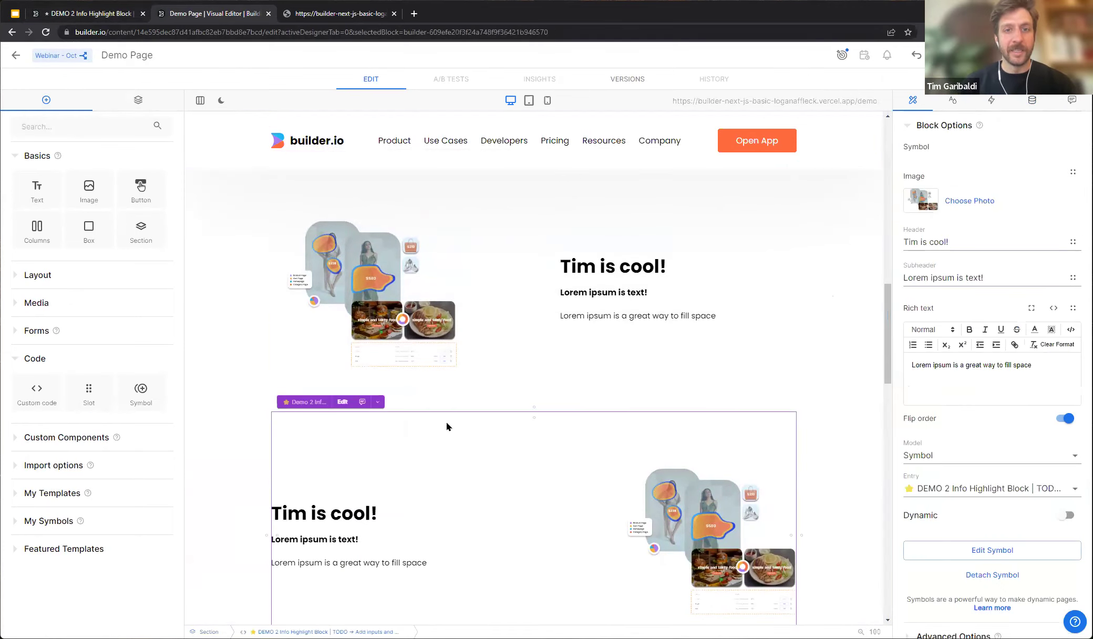
key(Delete)
click(493, 313)
key(Delete)
scroll(702, 440, up, 4)
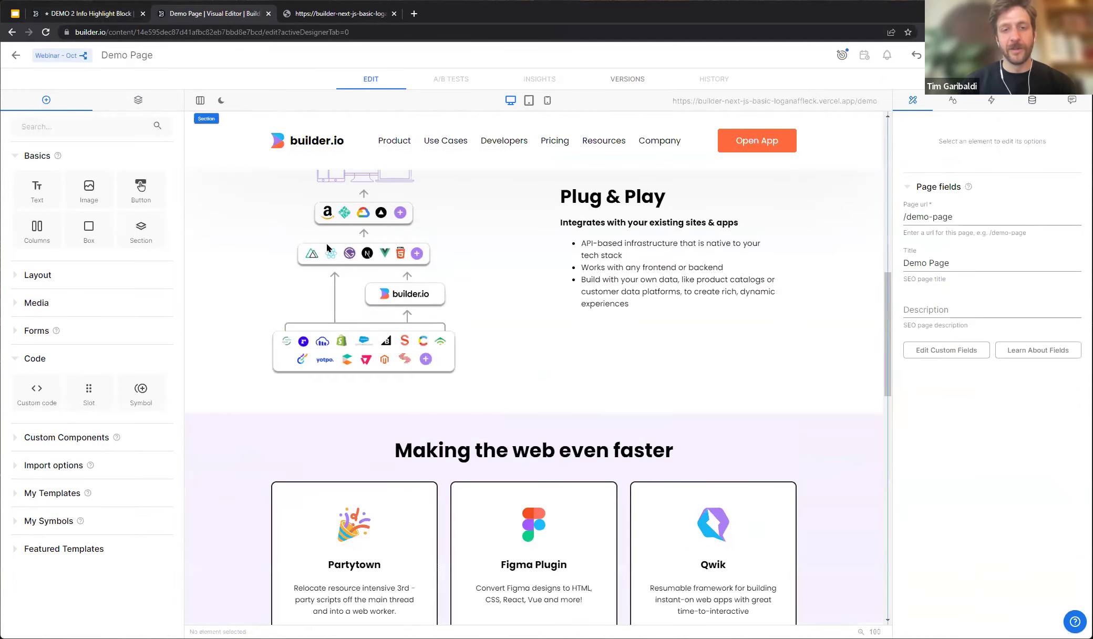
scroll(551, 303, up, 6)
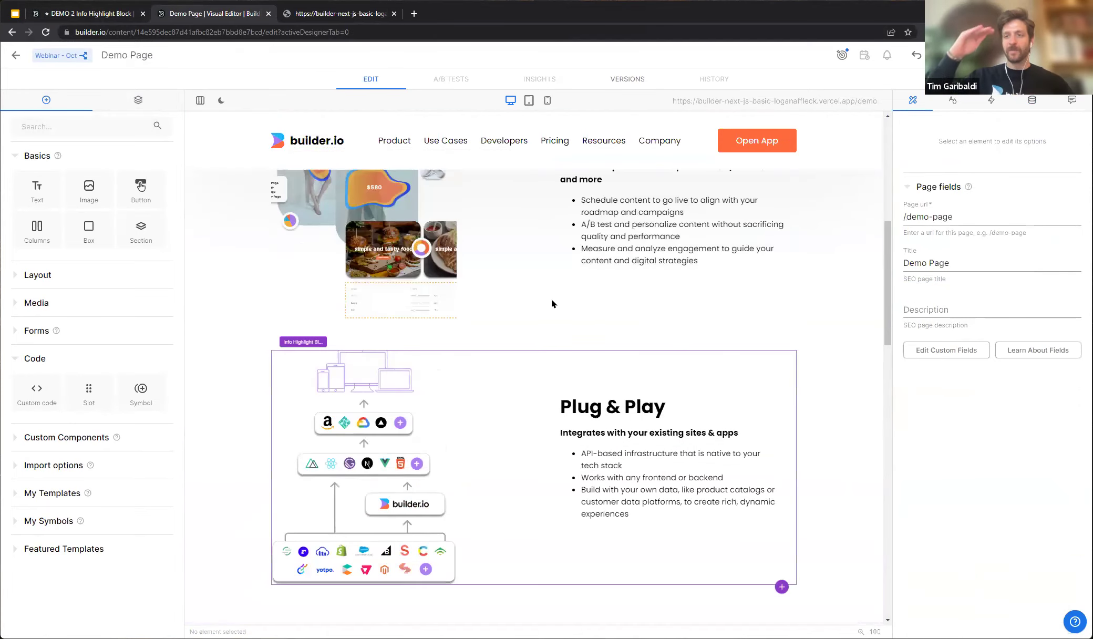
Examine the inputs of the OSS Block under "Making the web even faster", including the fields of Column 1
click(620, 325)
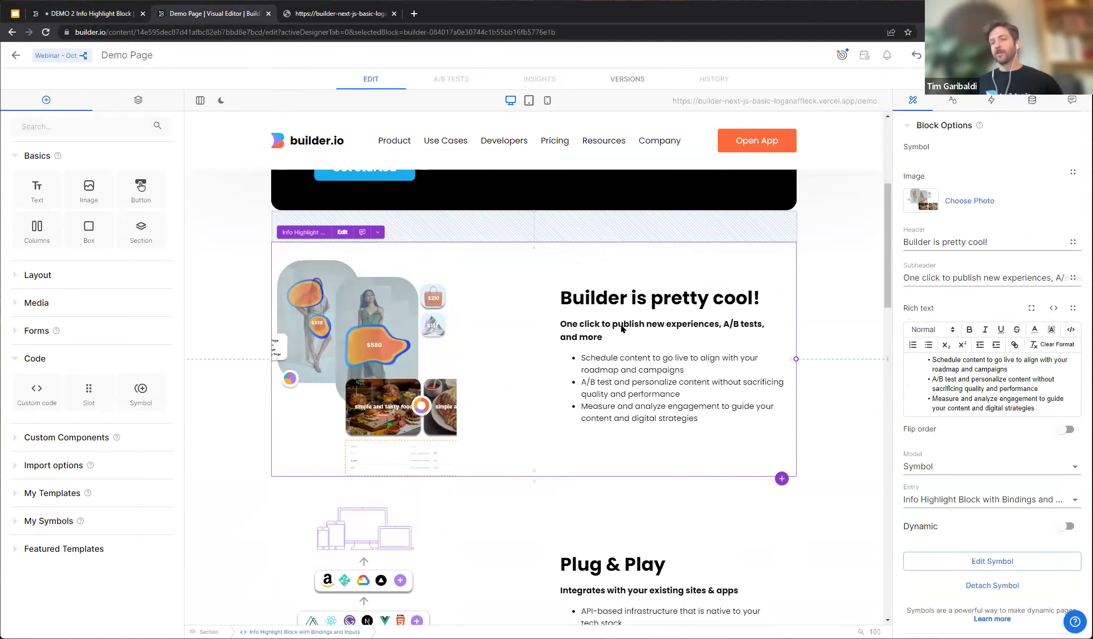
scroll(620, 324, down, 3)
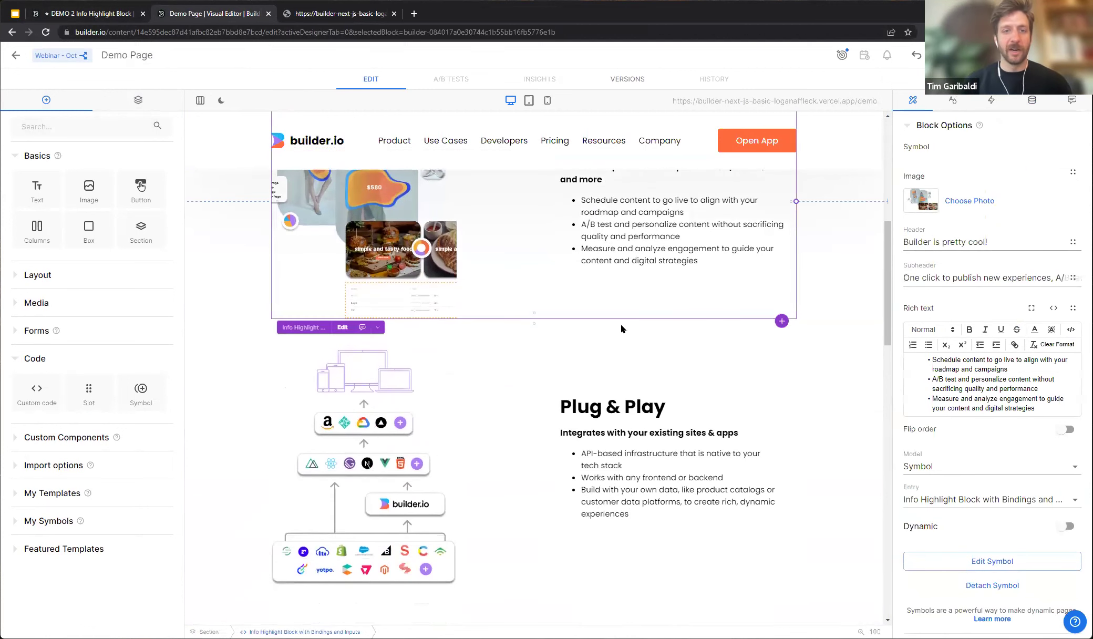
scroll(621, 326, down, 5)
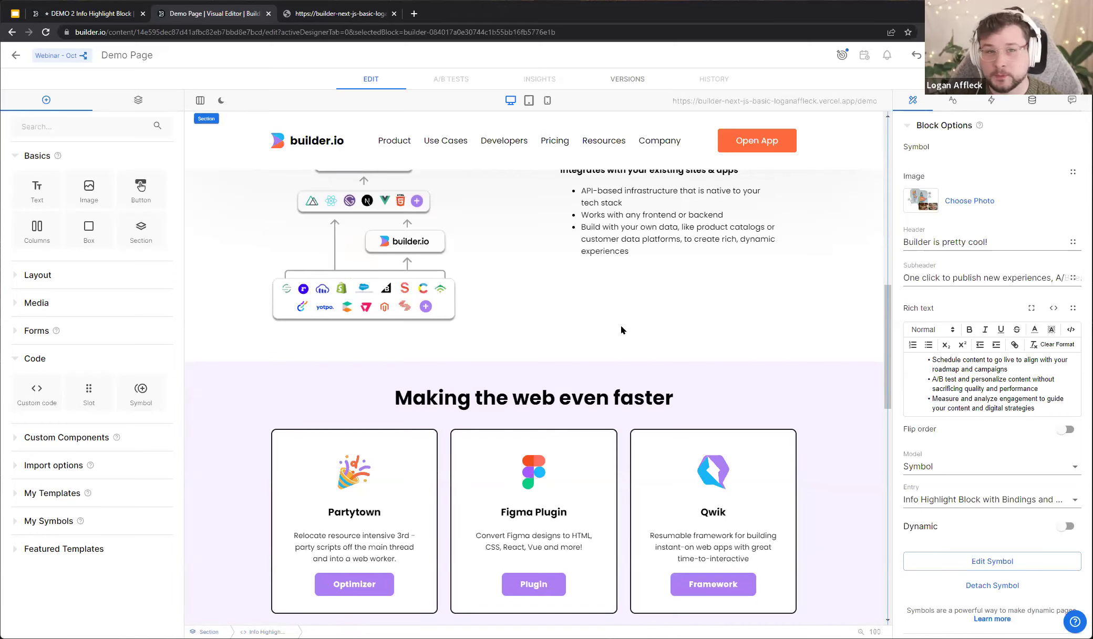
scroll(620, 325, down, 1)
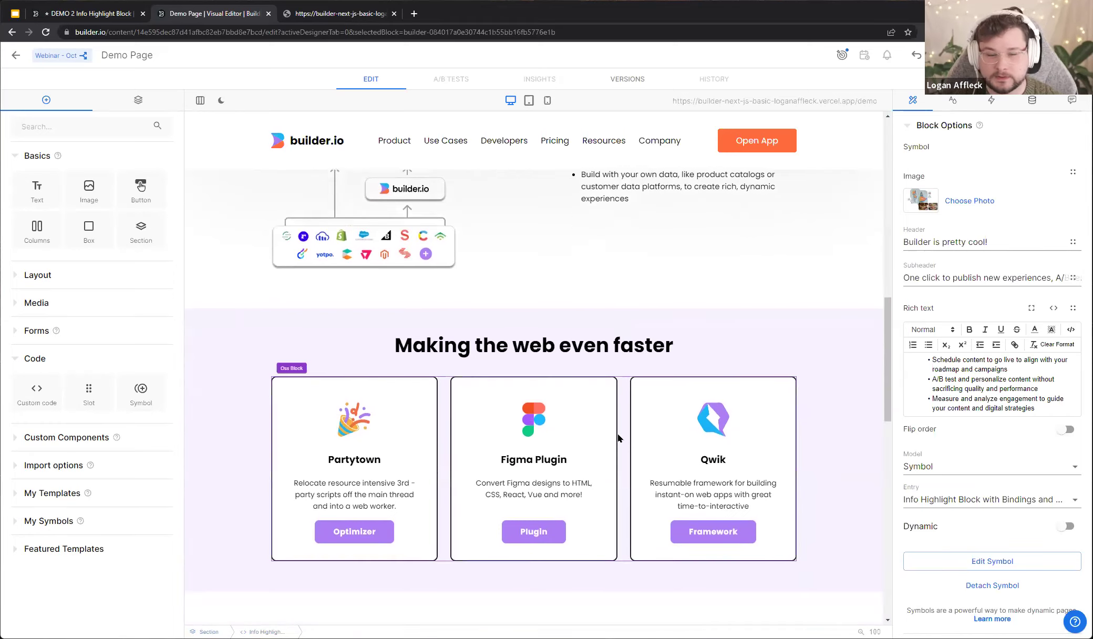
click(618, 434)
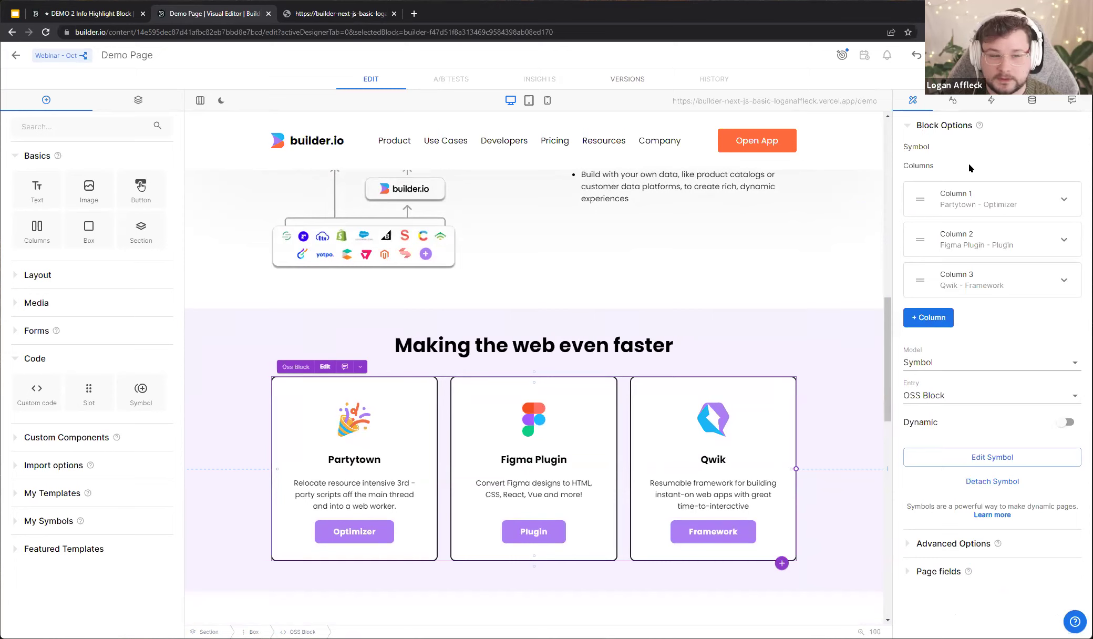
click(978, 196)
scroll(978, 196, down, 2)
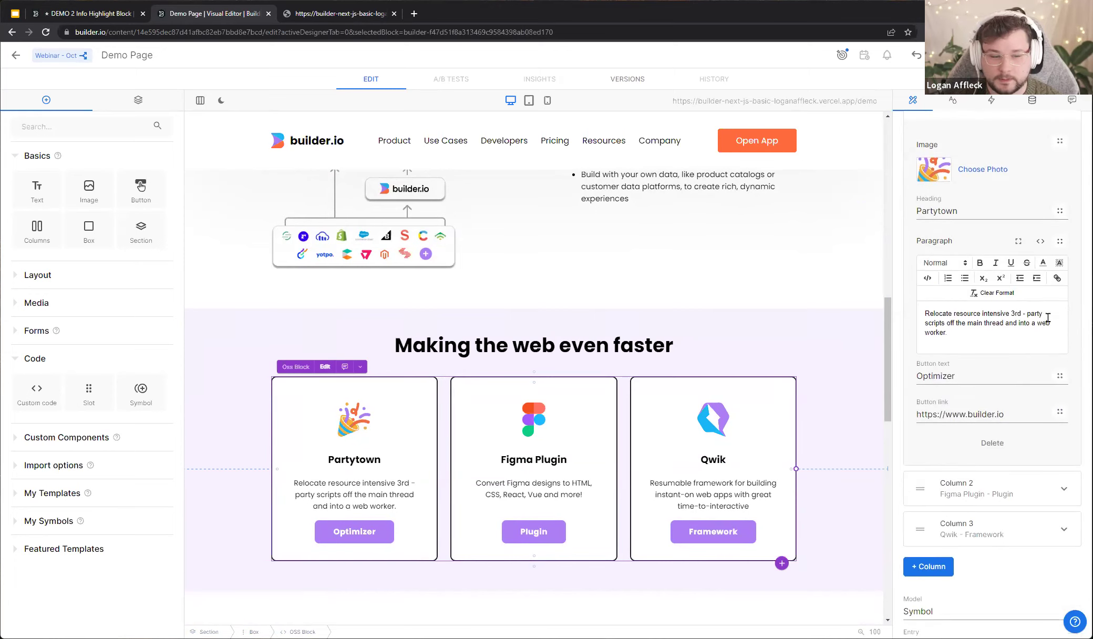
scroll(992, 157, up, 1)
click(992, 155)
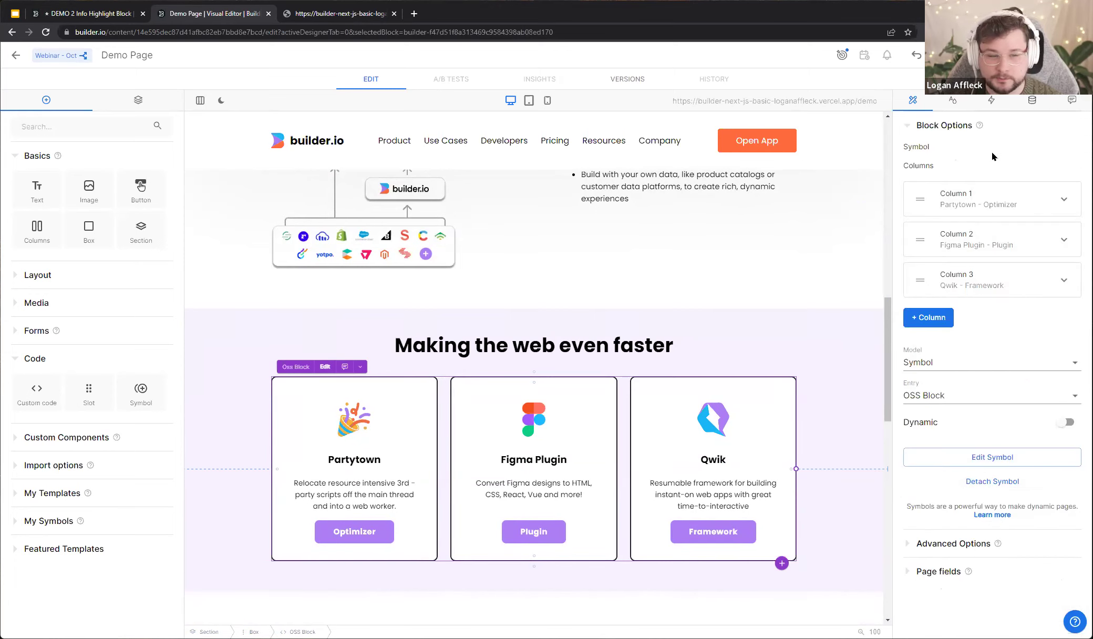
click(967, 195)
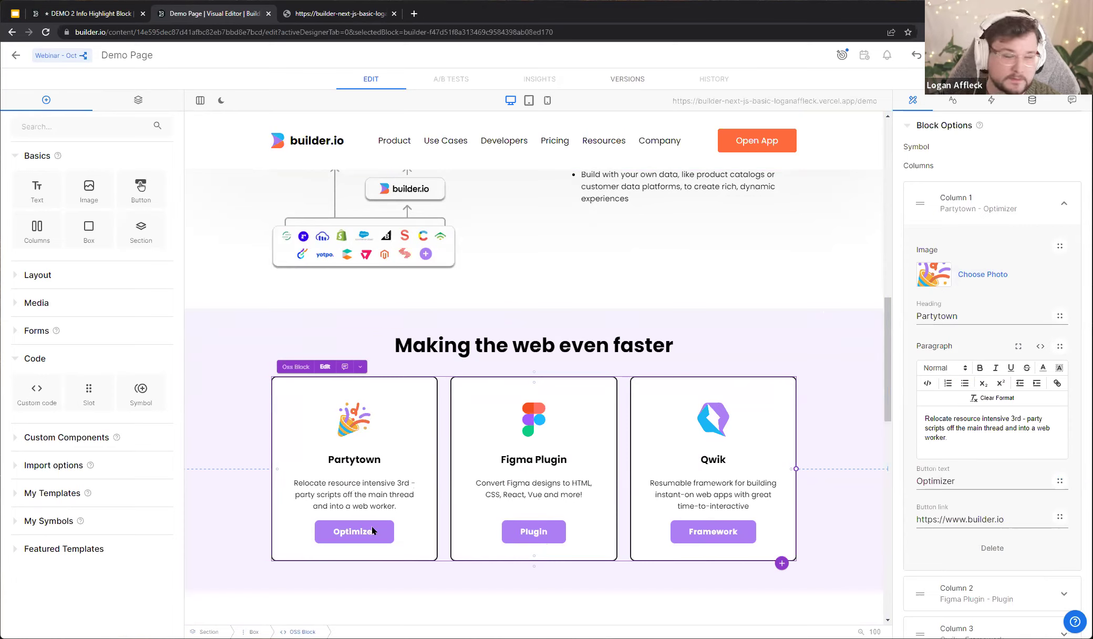
click(1000, 206)
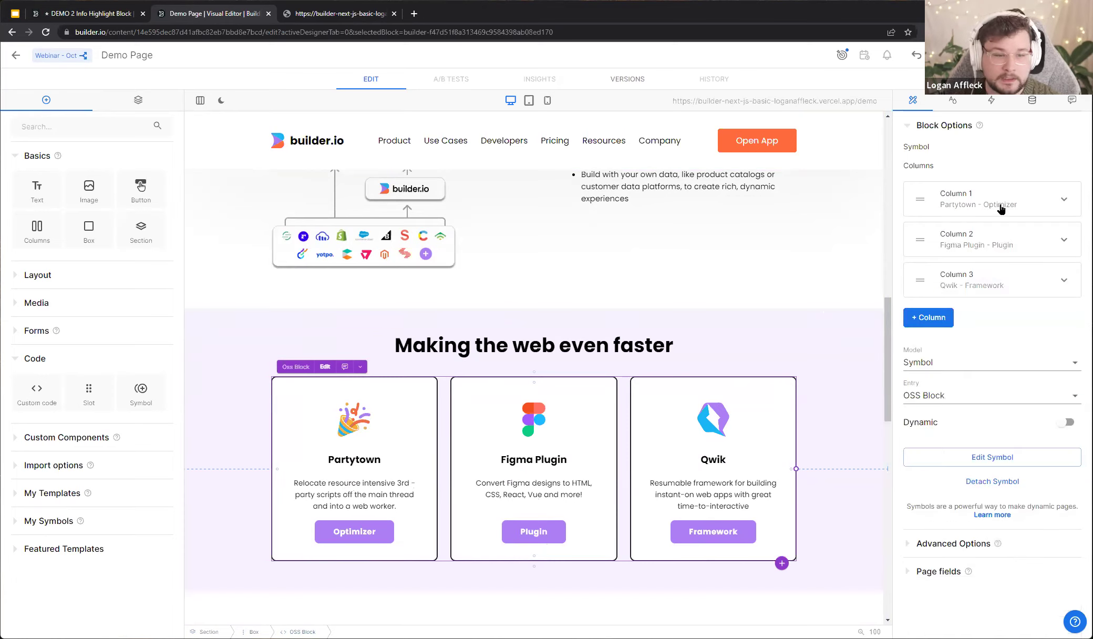
Add two more columns to the OSS Block on the Demo Page
click(934, 323)
scroll(708, 379, down, 3)
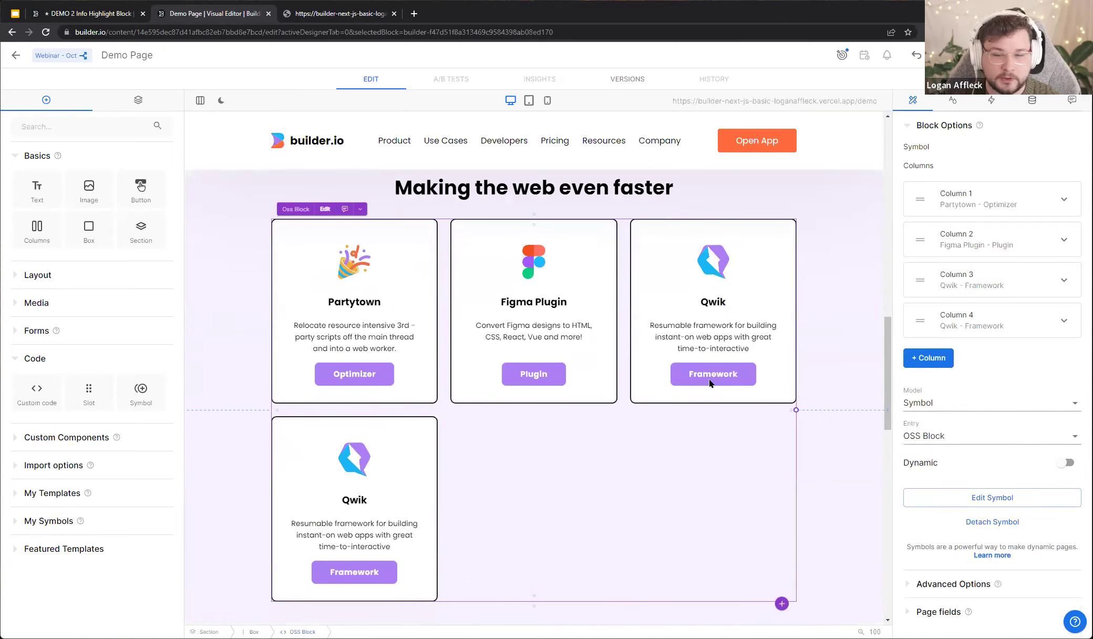
click(929, 358)
Delete the two extra columns from the OSS Block, leaving Columns 1 to 3
click(977, 365)
scroll(1019, 447, down, 3)
click(993, 550)
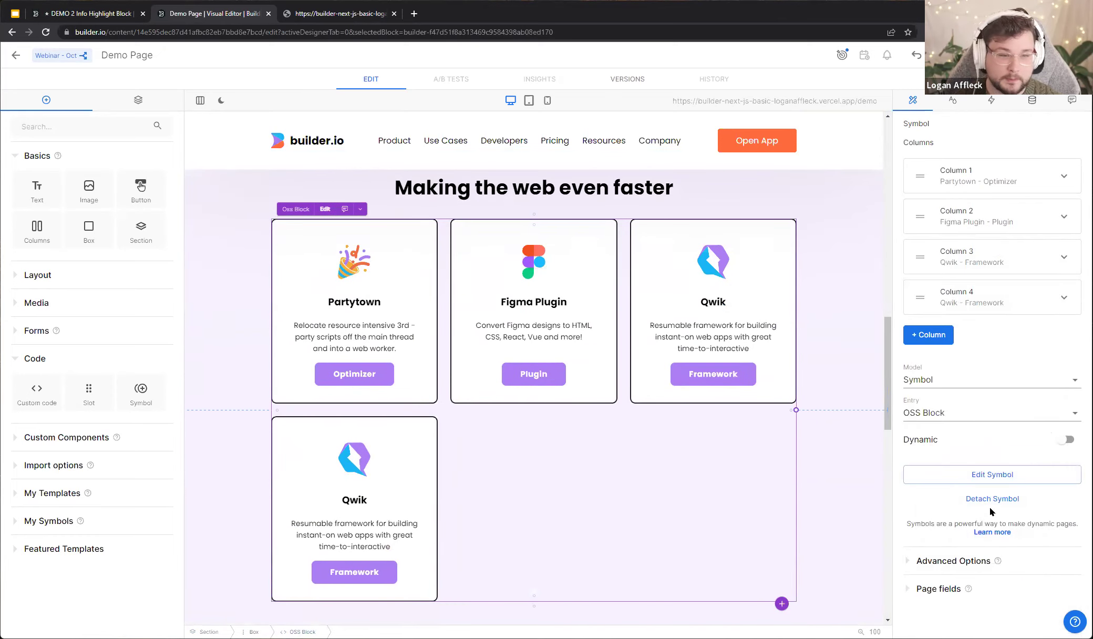
click(962, 303)
scroll(971, 499, down, 4)
click(988, 436)
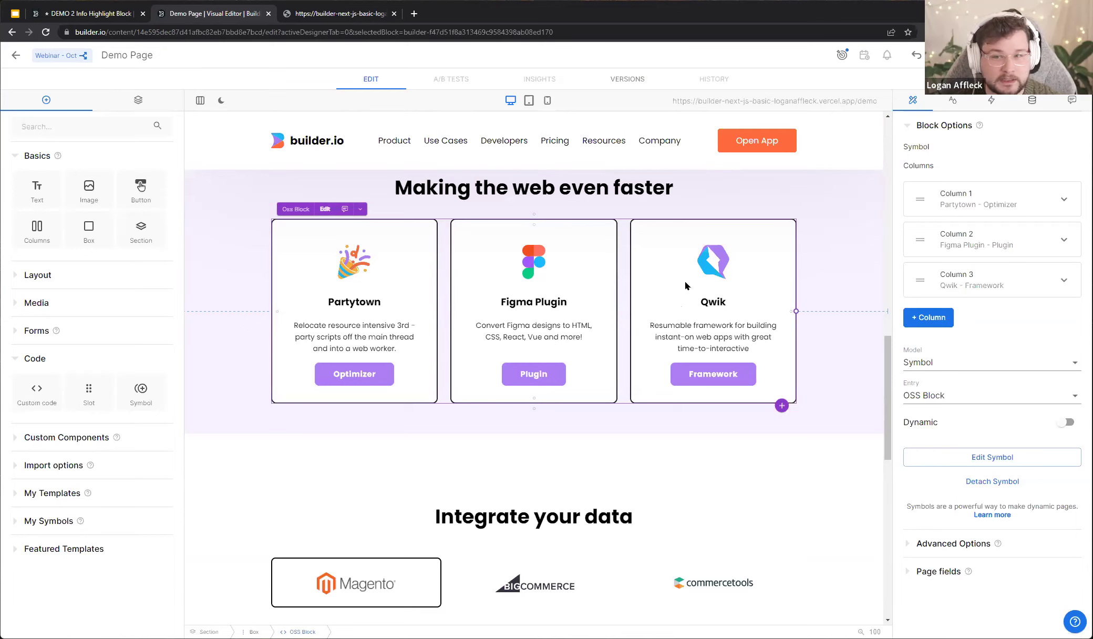
Open the "DEMO 3 | OSS Block" symbol from the content list and show its card's Repeating Box in the layer tree
click(105, 14)
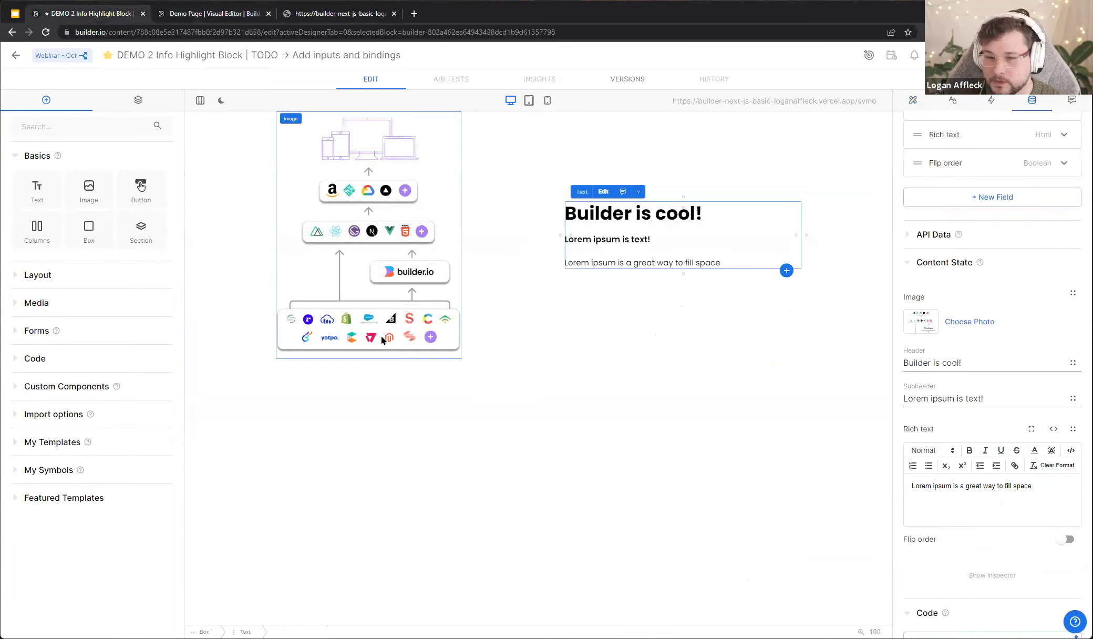
click(15, 56)
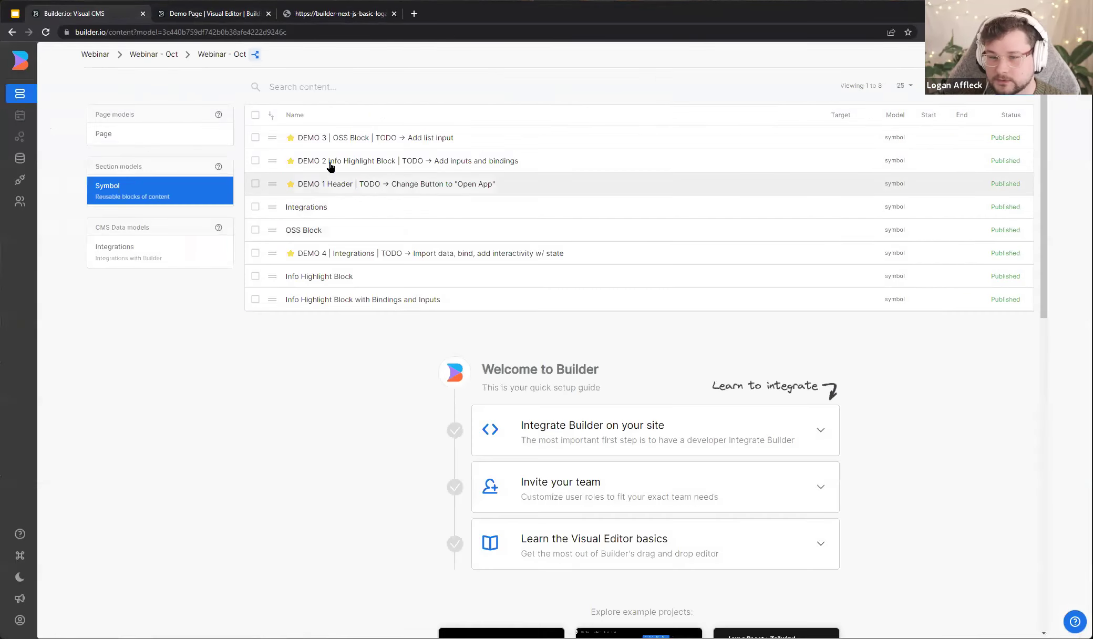
click(355, 141)
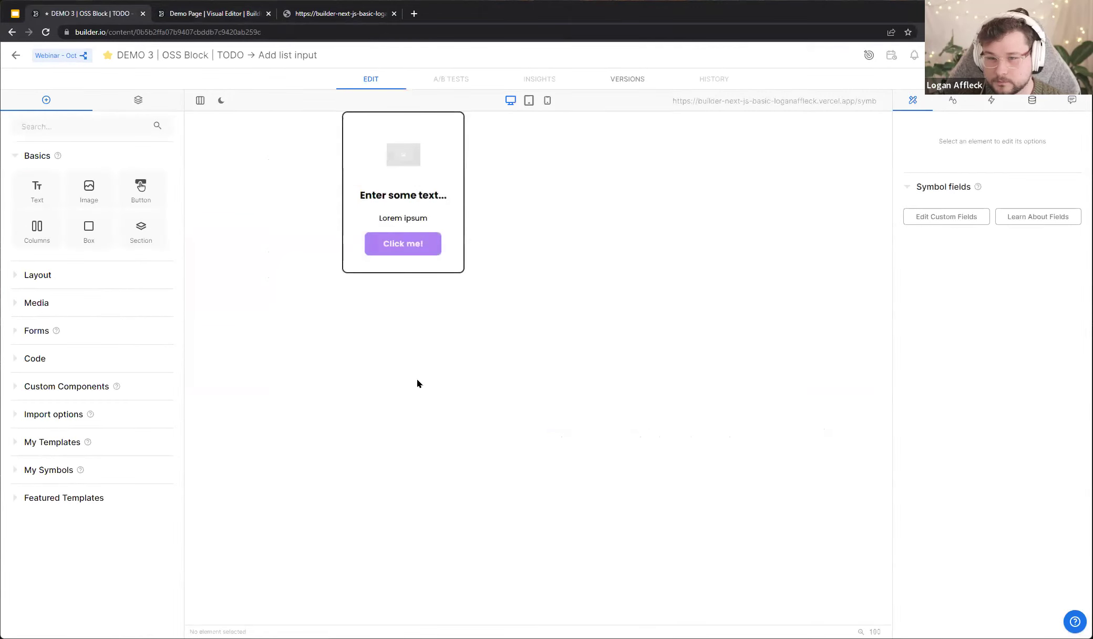
click(462, 137)
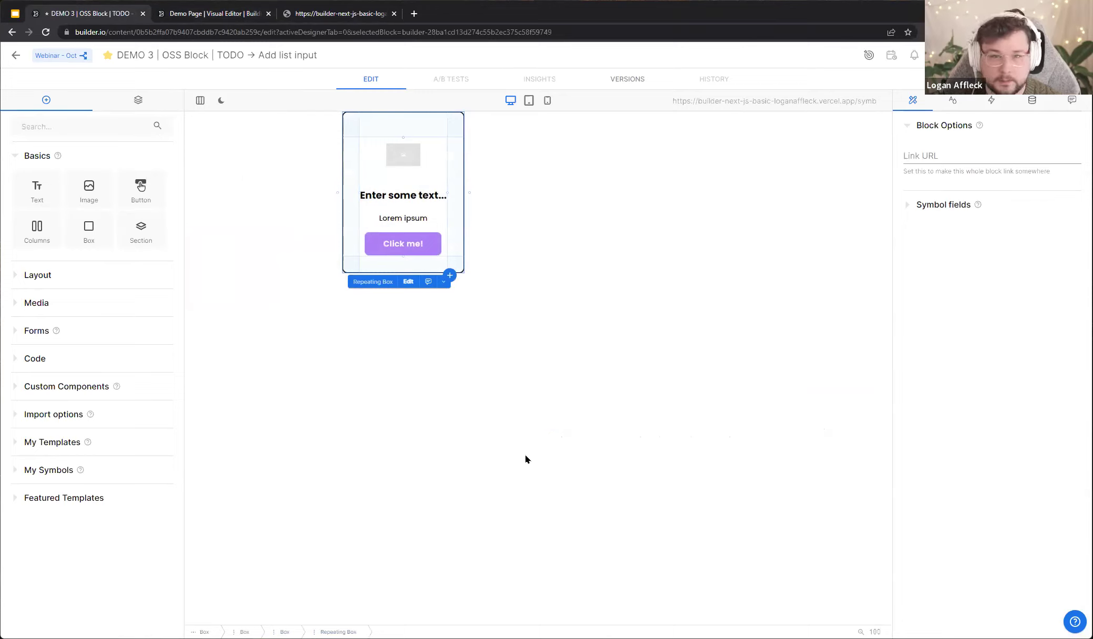
click(152, 101)
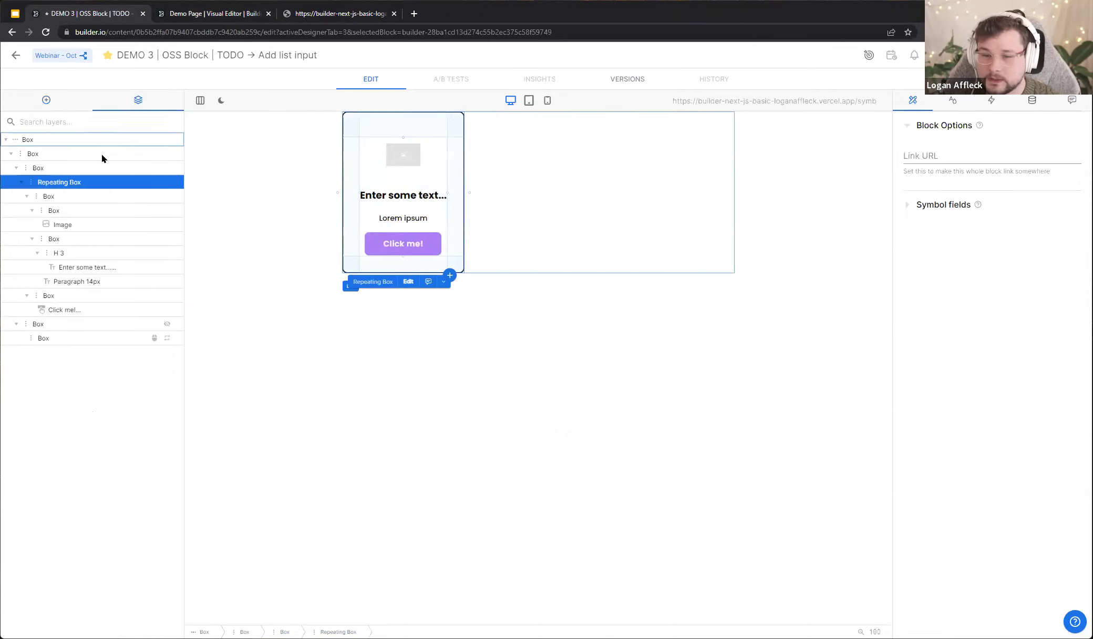
Add a content input named cards with type List to the OSS Block symbol
click(1031, 100)
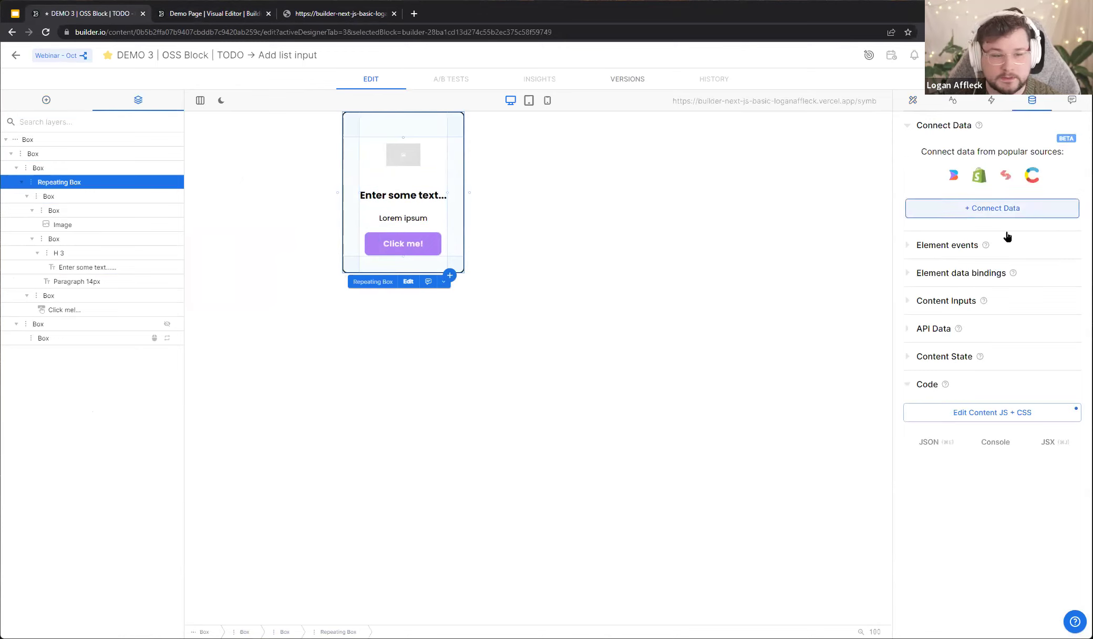
click(952, 301)
click(980, 330)
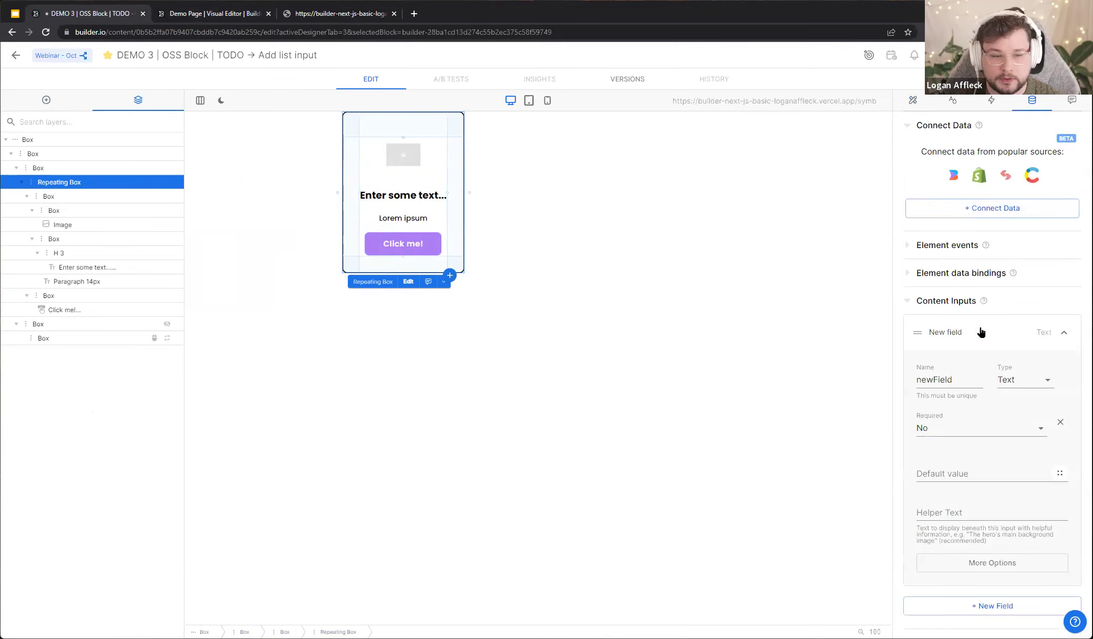
double_click(960, 381)
text(card)
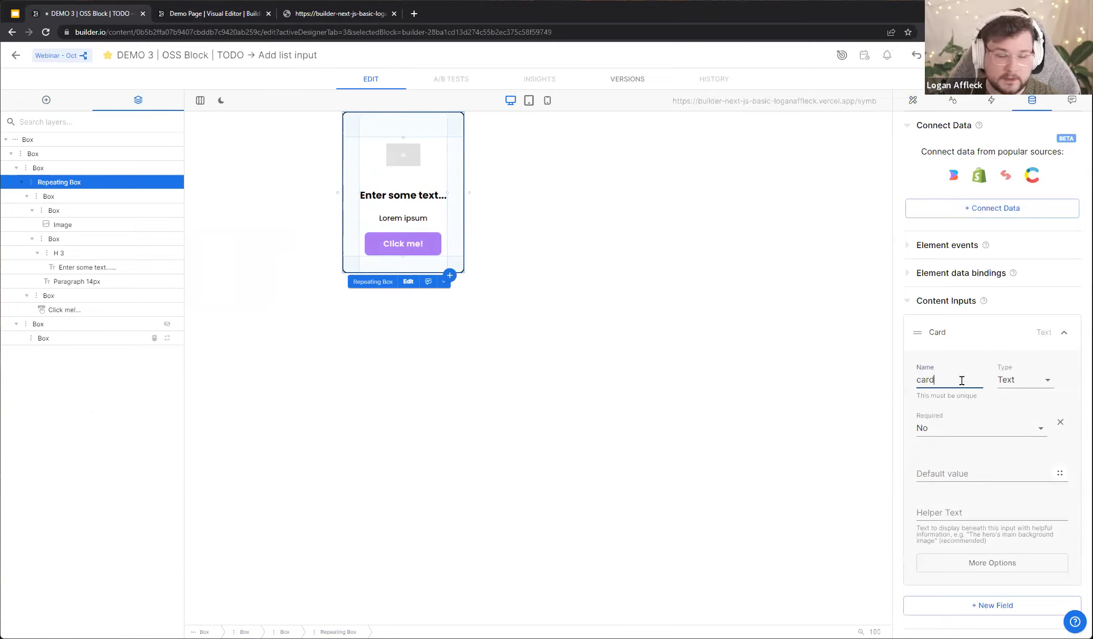
text(s)
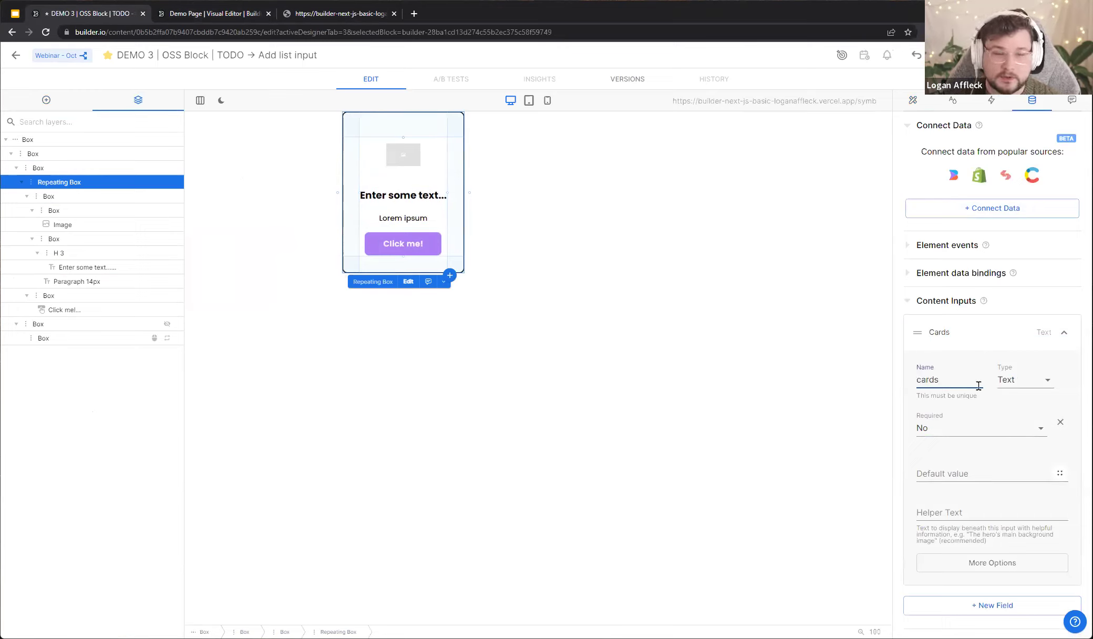
click(1028, 380)
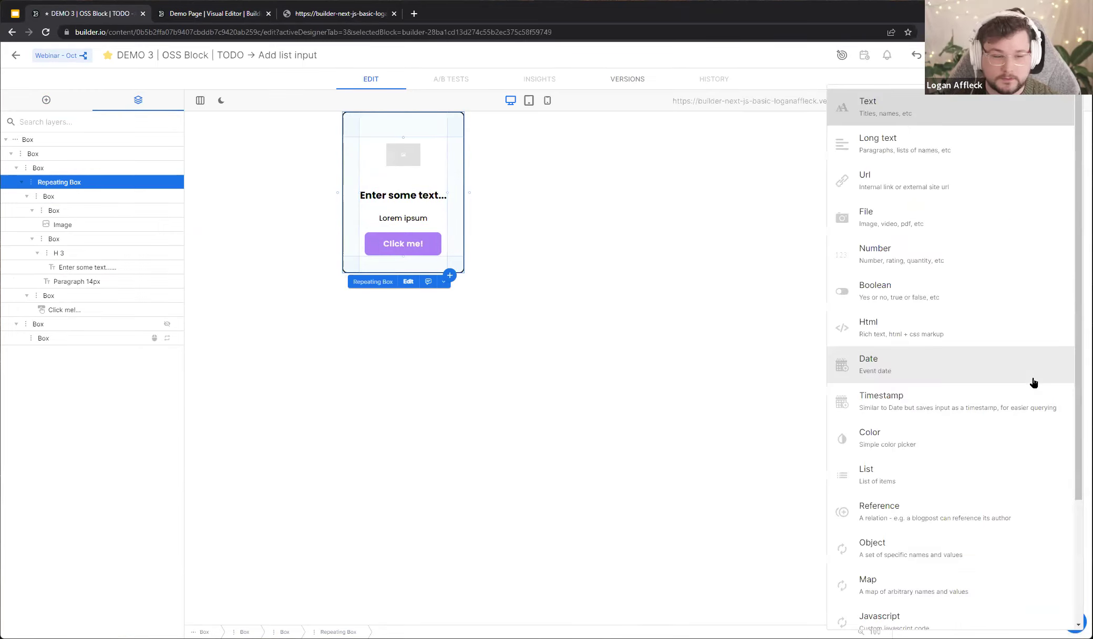
click(900, 471)
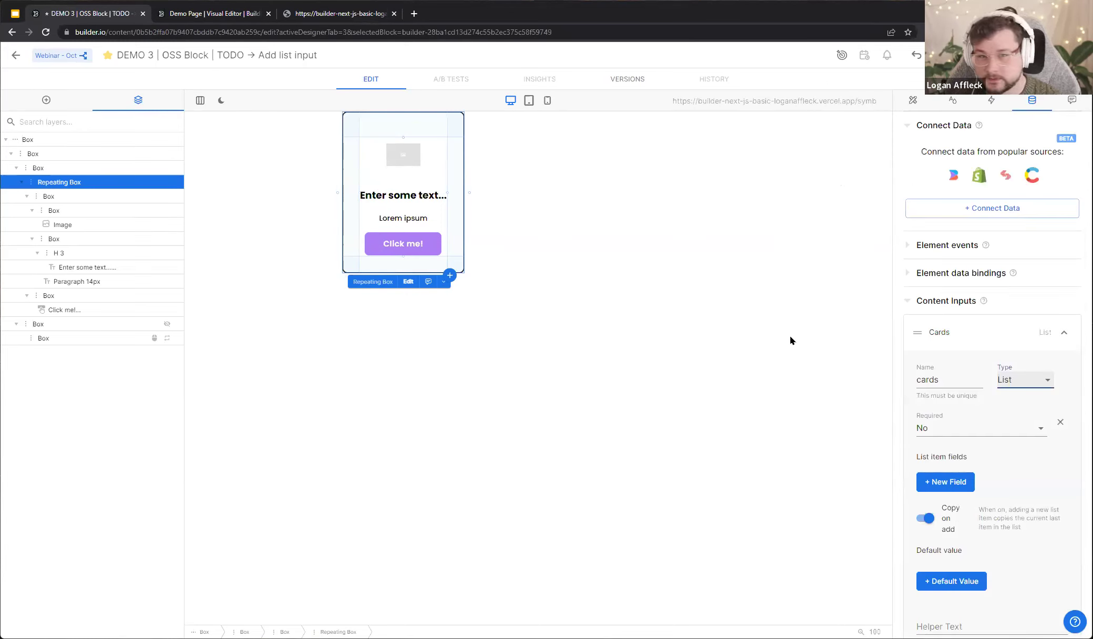
scroll(991, 452, down, 1)
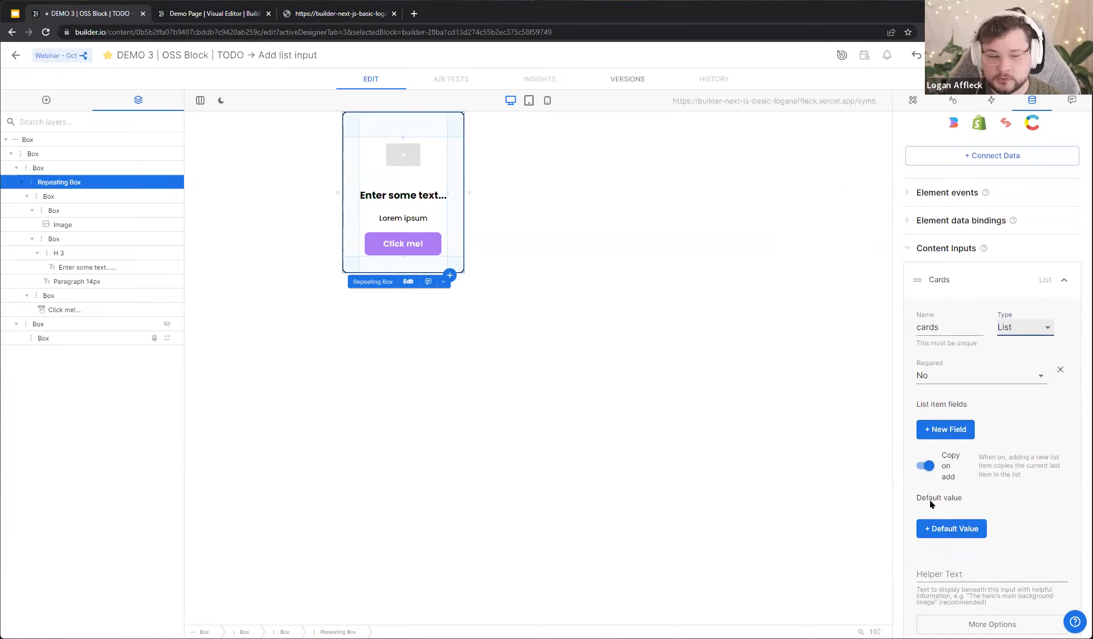
Add a list item field named image with type File to the cards input
click(946, 429)
scroll(972, 429, down, 4)
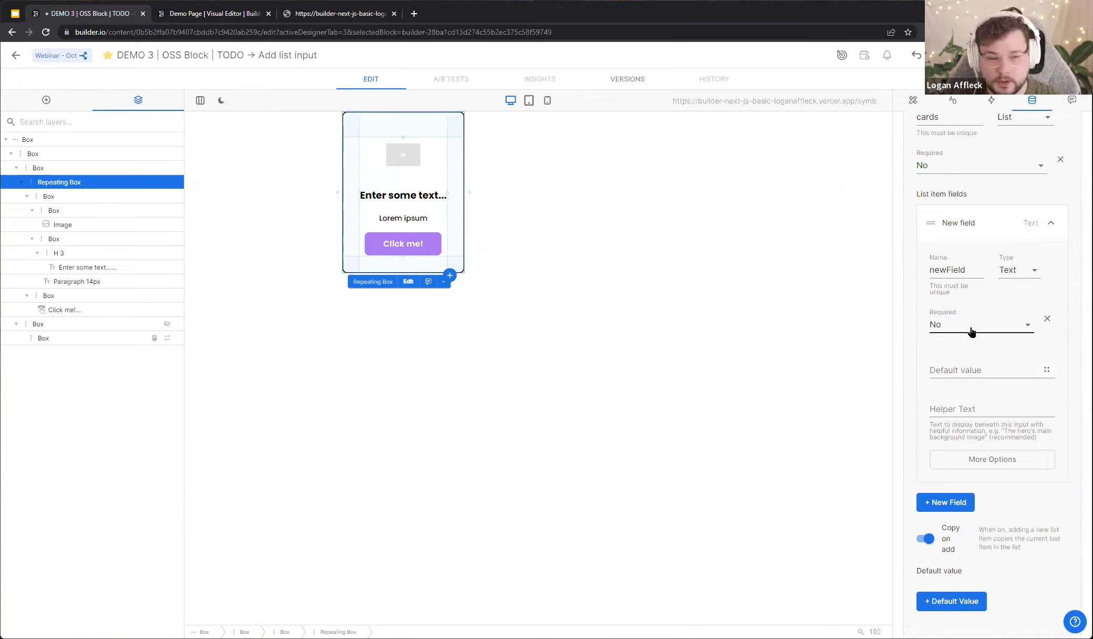
text(image)
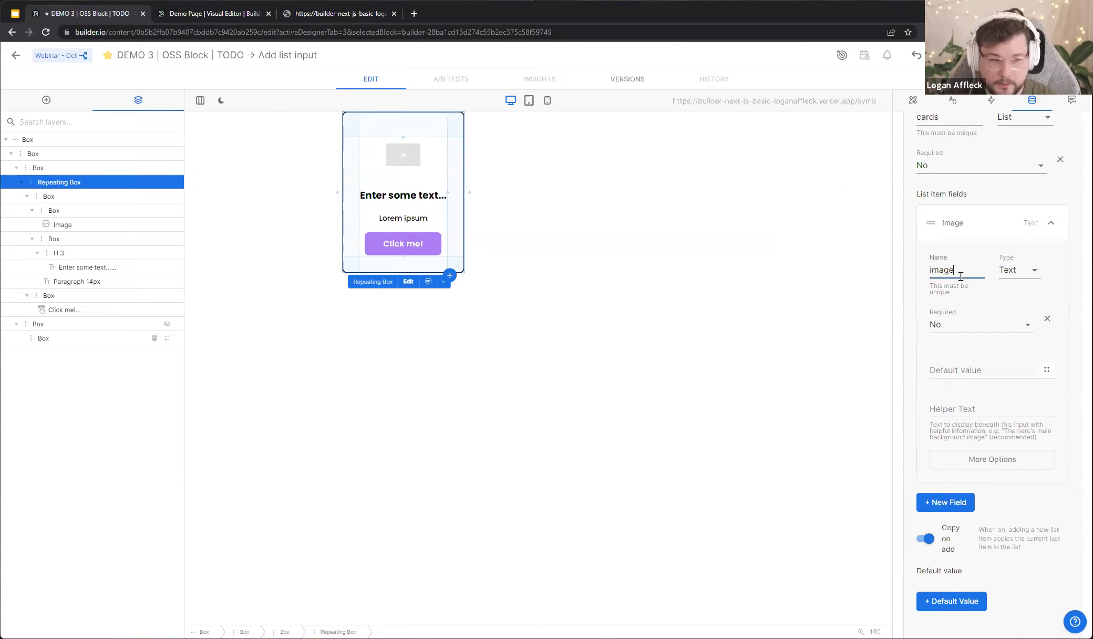
click(999, 273)
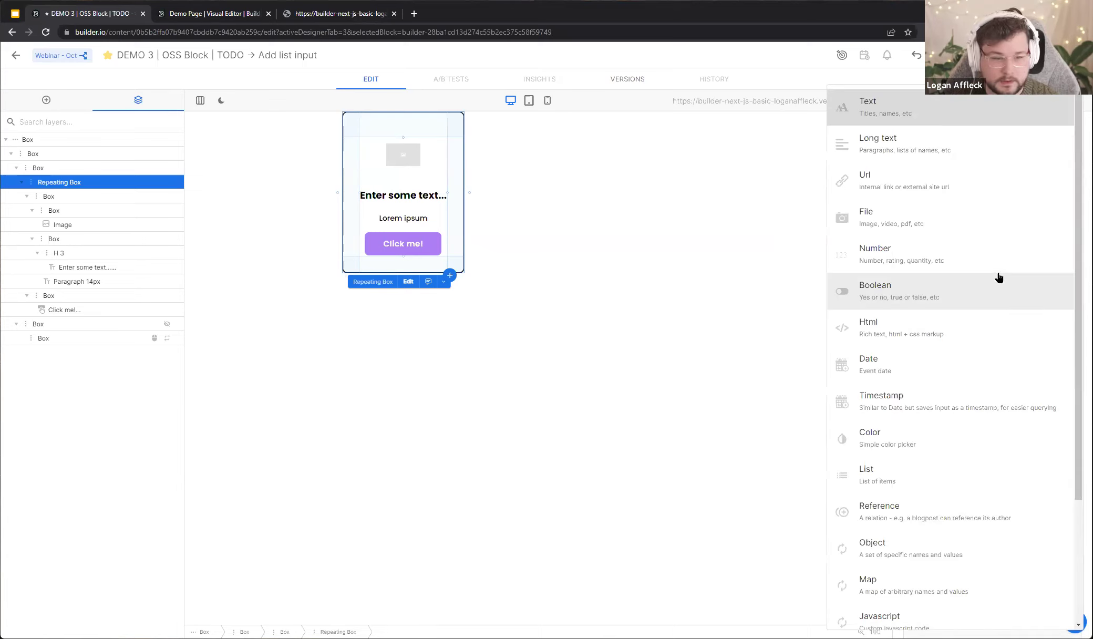
click(923, 223)
click(992, 223)
Add two list item fields of type Text named title and text to the cards input
click(961, 249)
double_click(975, 299)
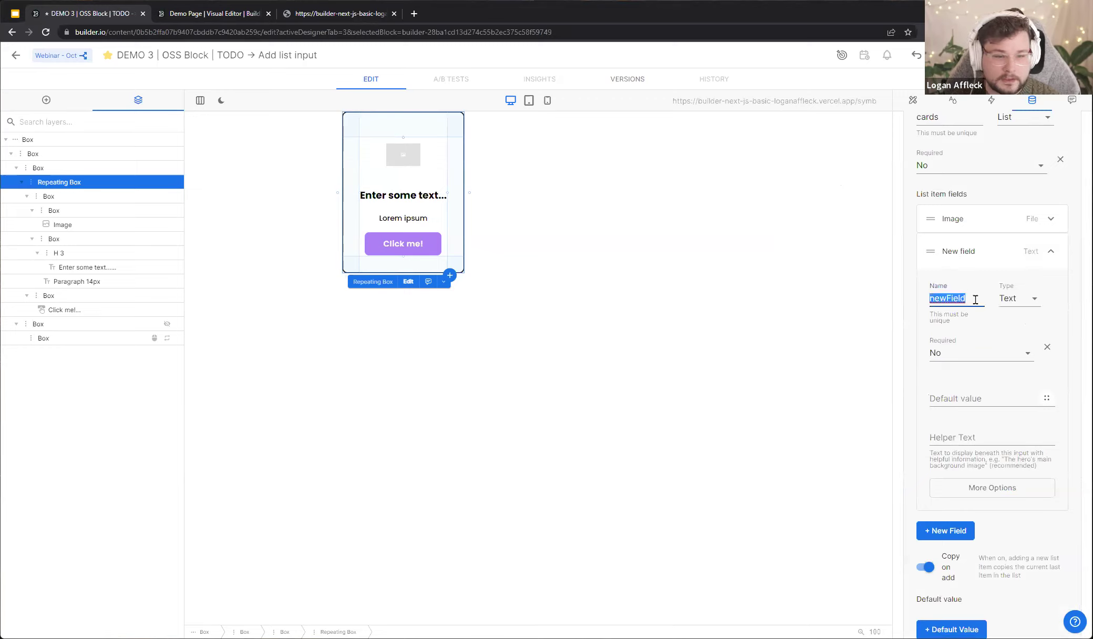
text(title)
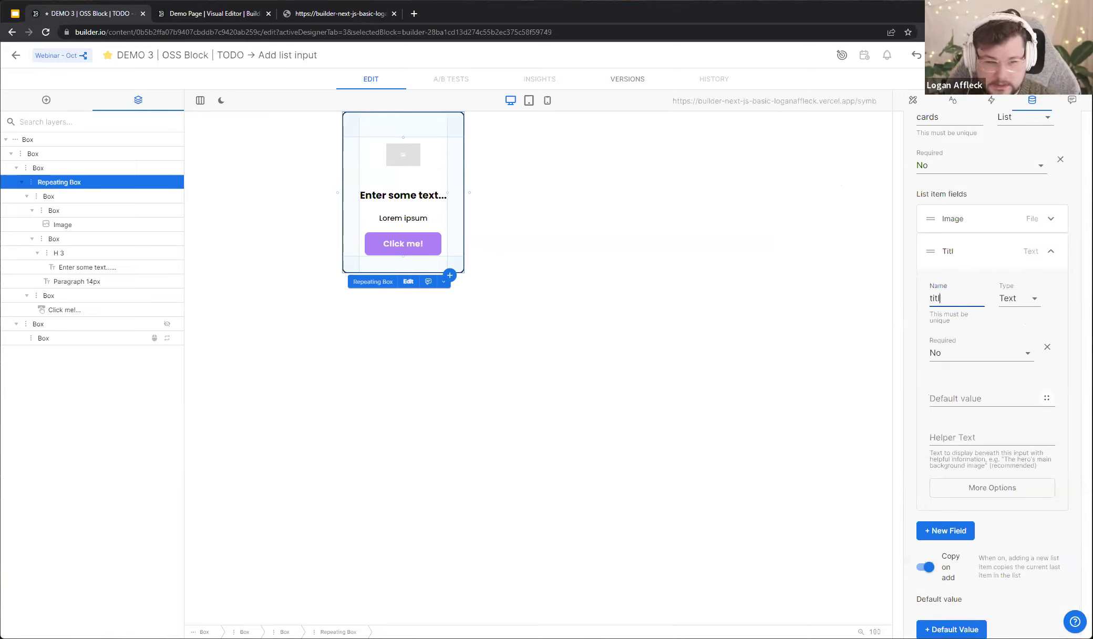
click(1000, 251)
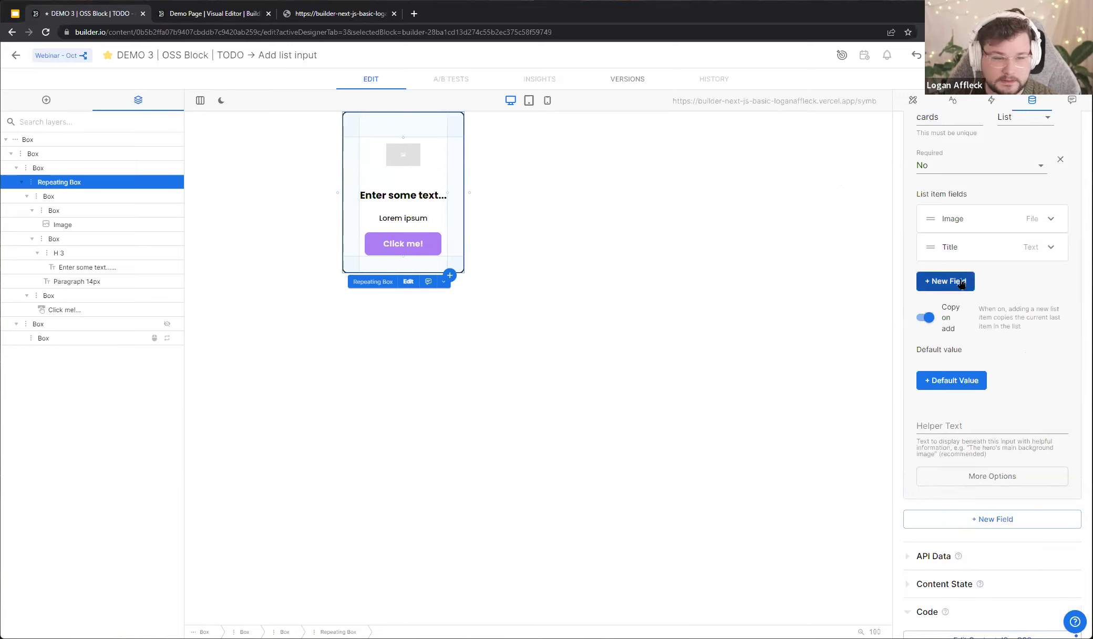
click(961, 280)
double_click(947, 326)
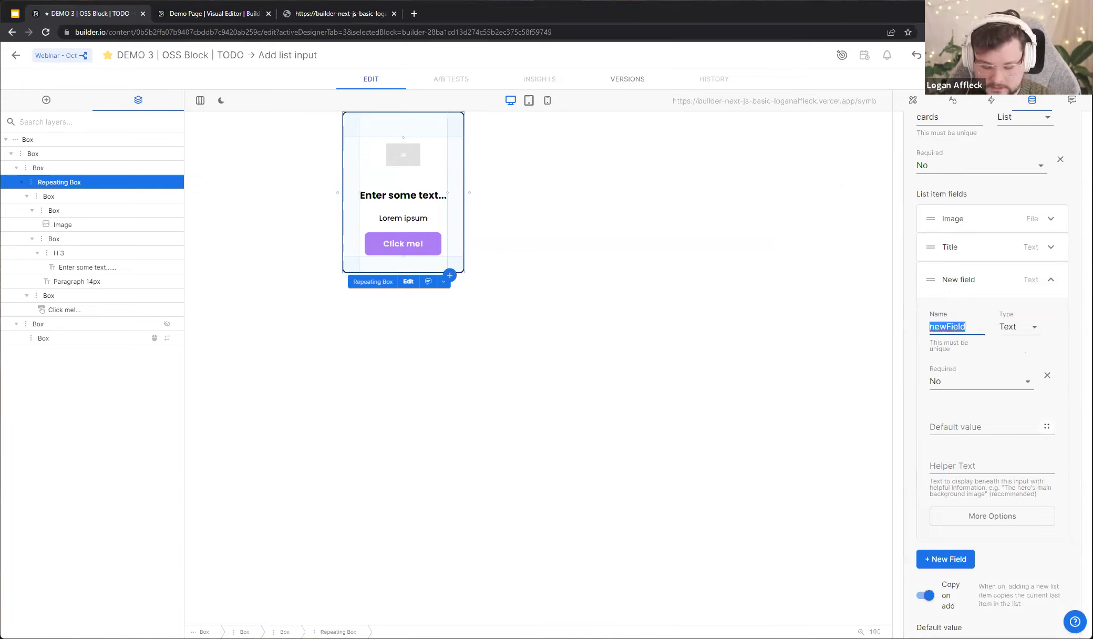
text(text)
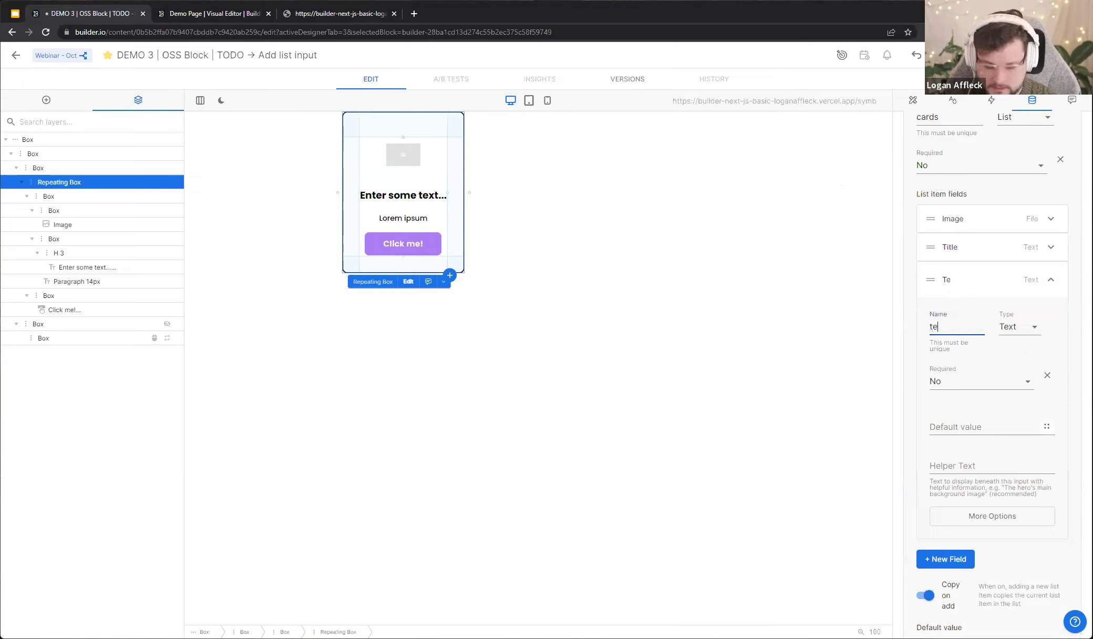
click(1044, 289)
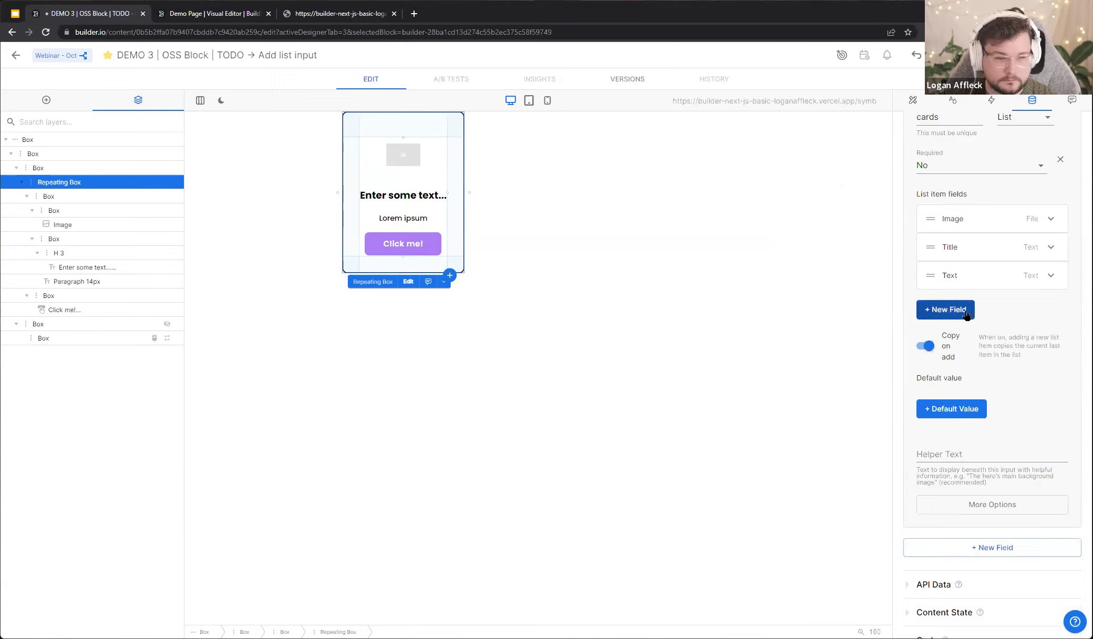
Add a list item field named buttonText with type Text to the cards input
click(945, 310)
double_click(959, 356)
text(buttonte)
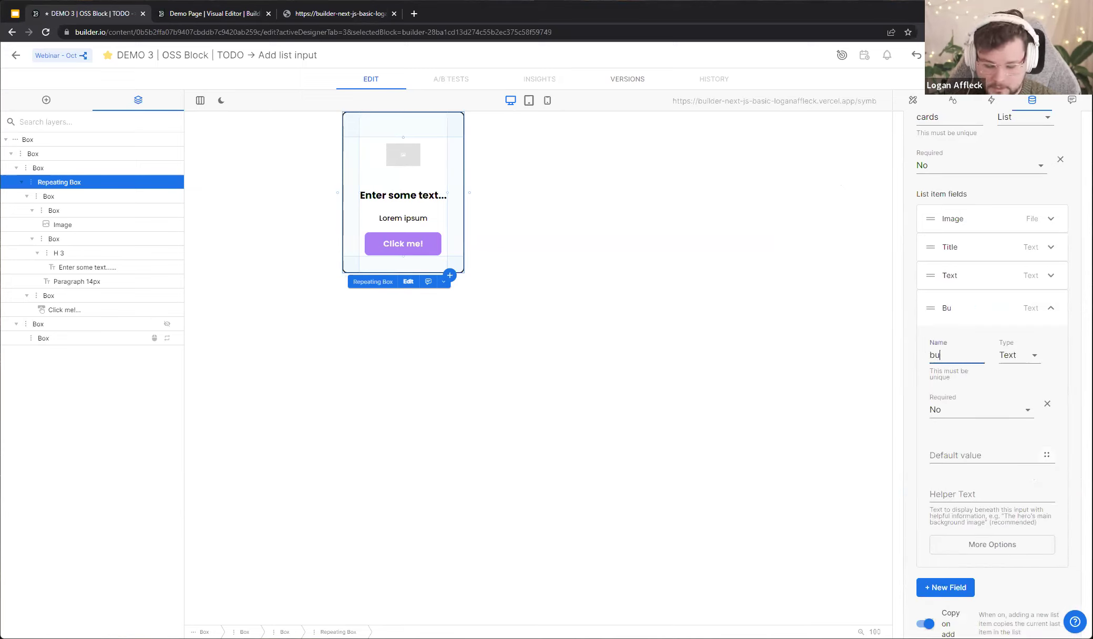
key(BackSpace)
key(BackSpace)
text(T)
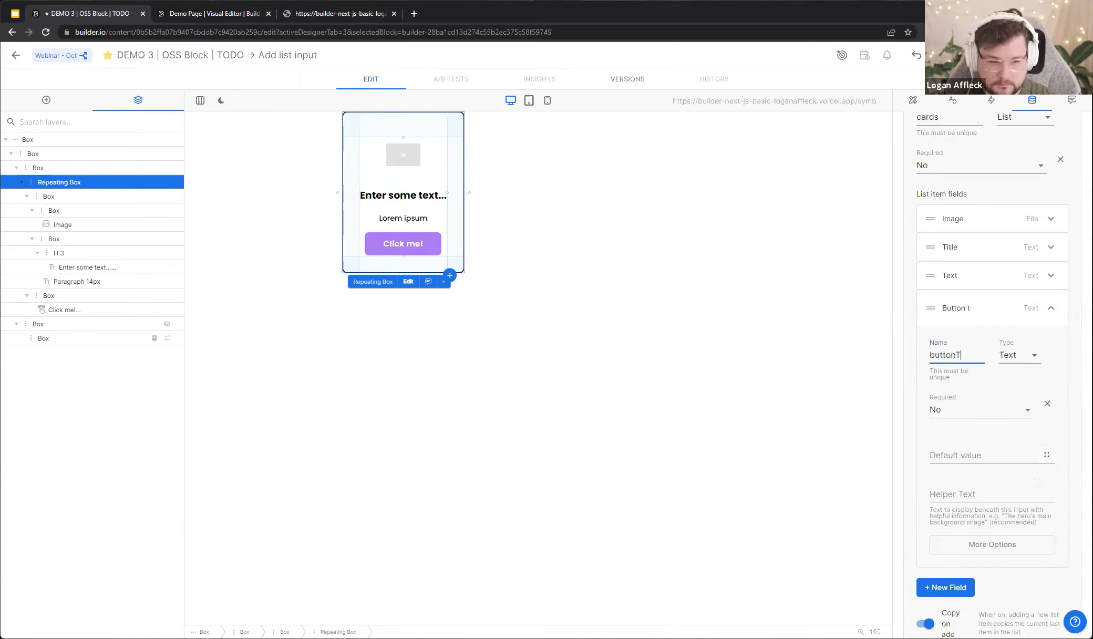
click(1051, 308)
Add a list item field named buttonLink with type Url to the cards input
click(946, 336)
double_click(956, 379)
text(butto)
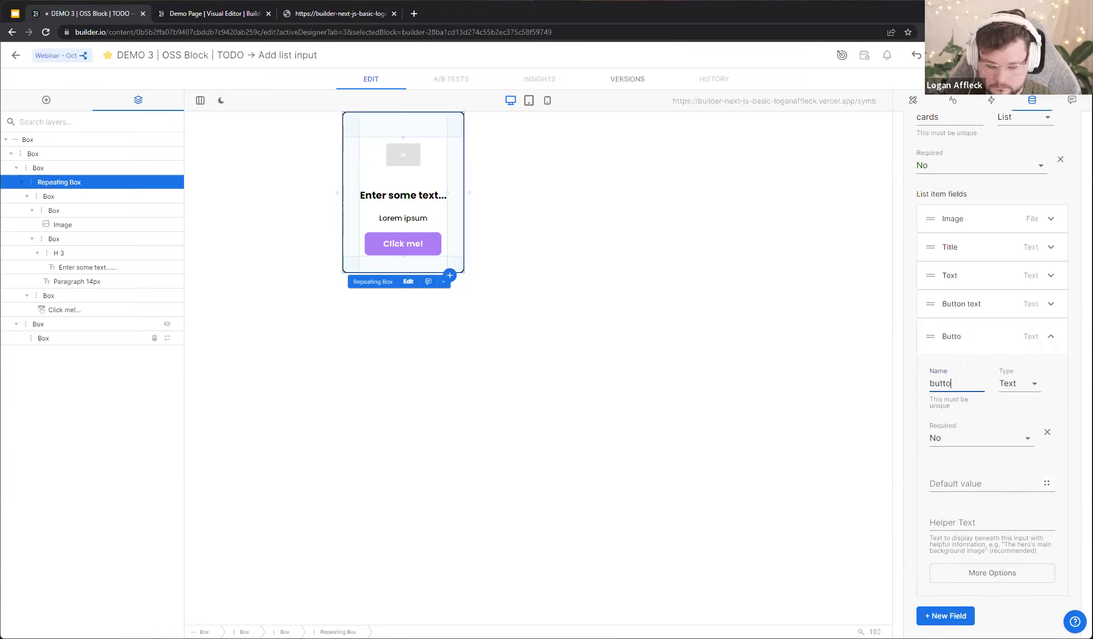
text(nUrl)
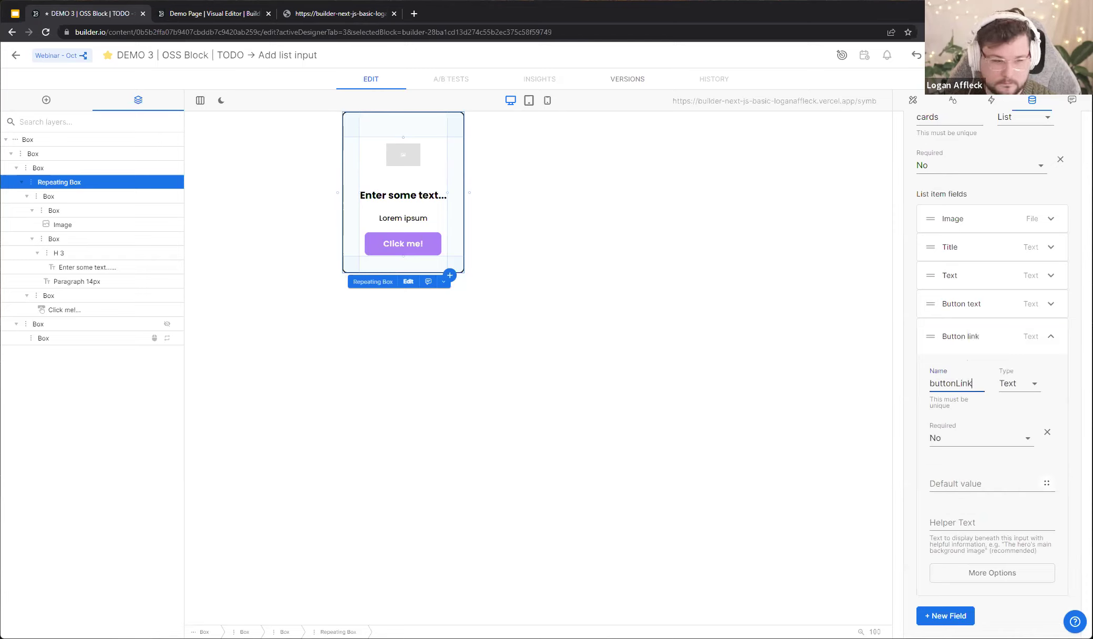
click(1014, 381)
click(904, 179)
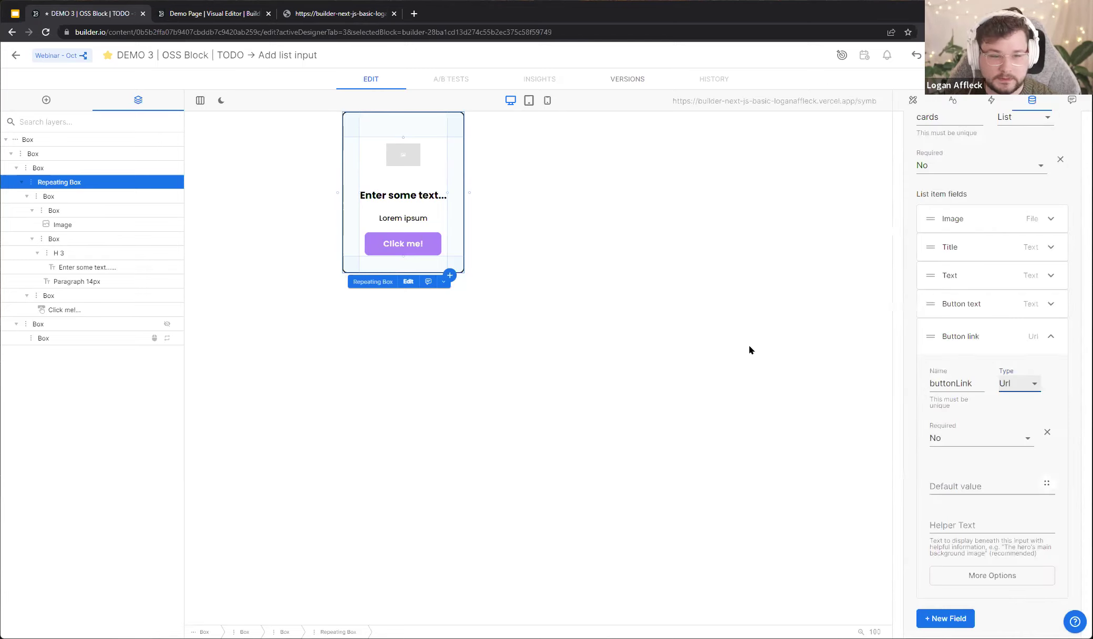
click(995, 347)
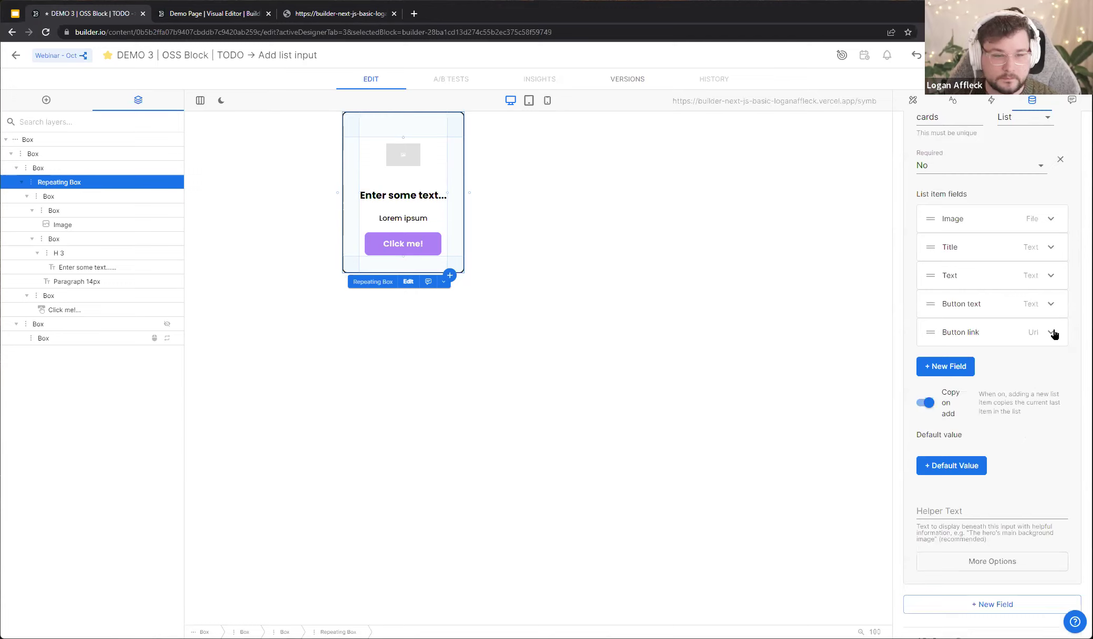
Set the Image field's default value to the Qwik Icon from the image library
click(979, 222)
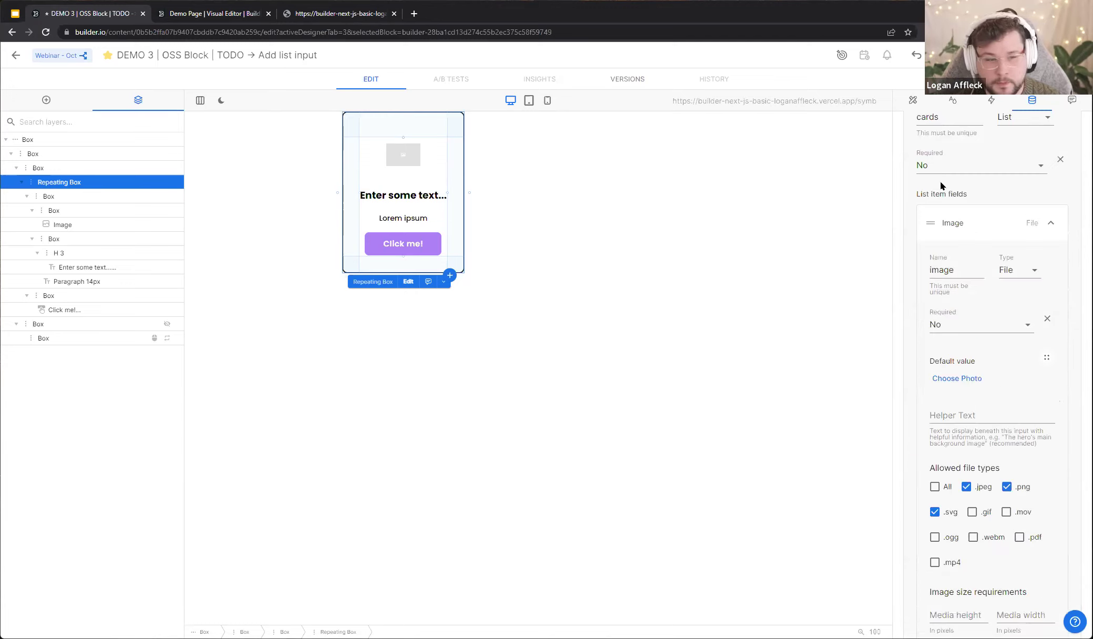
click(975, 380)
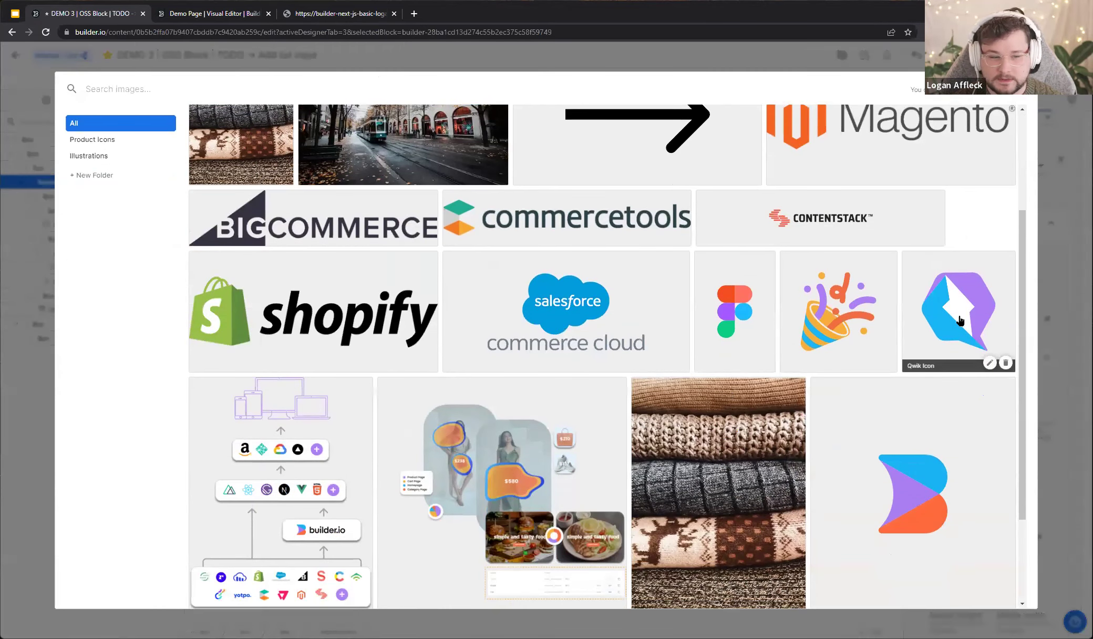
click(960, 320)
scroll(955, 249, down, 5)
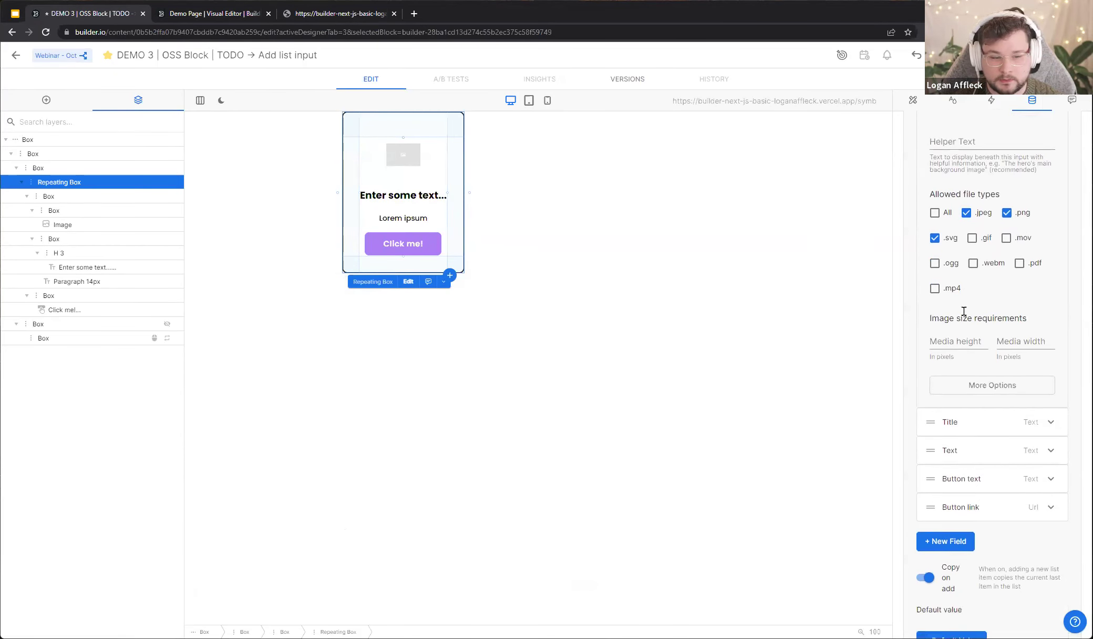
Set the Title field's default value to Qwik
scroll(966, 347, down, 2)
click(935, 341)
click(976, 323)
text(Qwik)
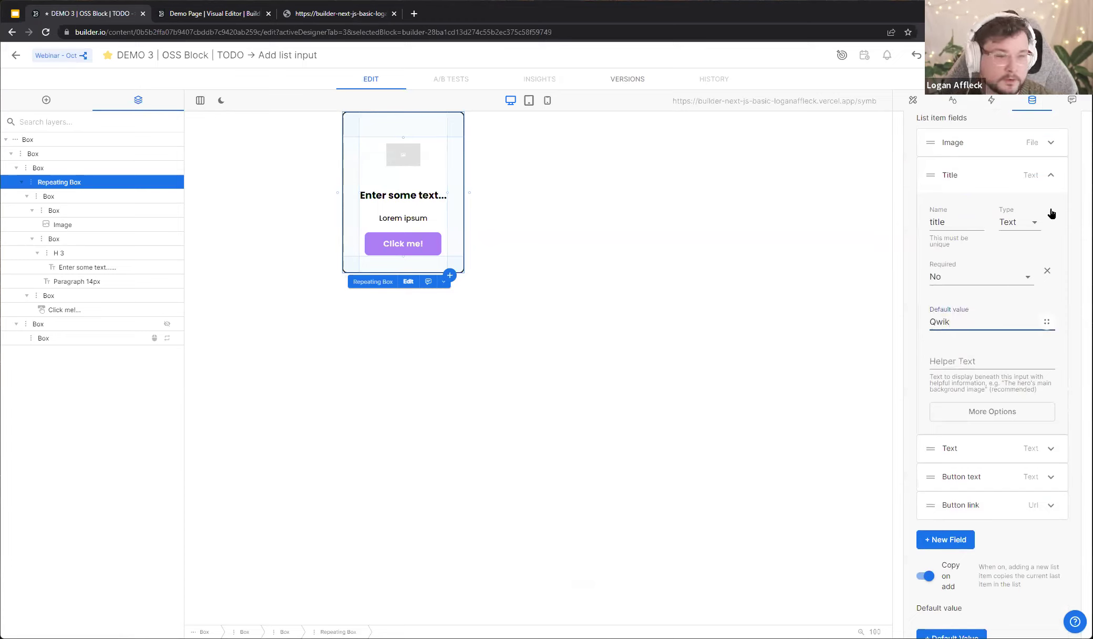
click(1038, 178)
Set the Text field's default value to "Qwik is awesome!"
click(976, 204)
click(961, 349)
text(Qwi)
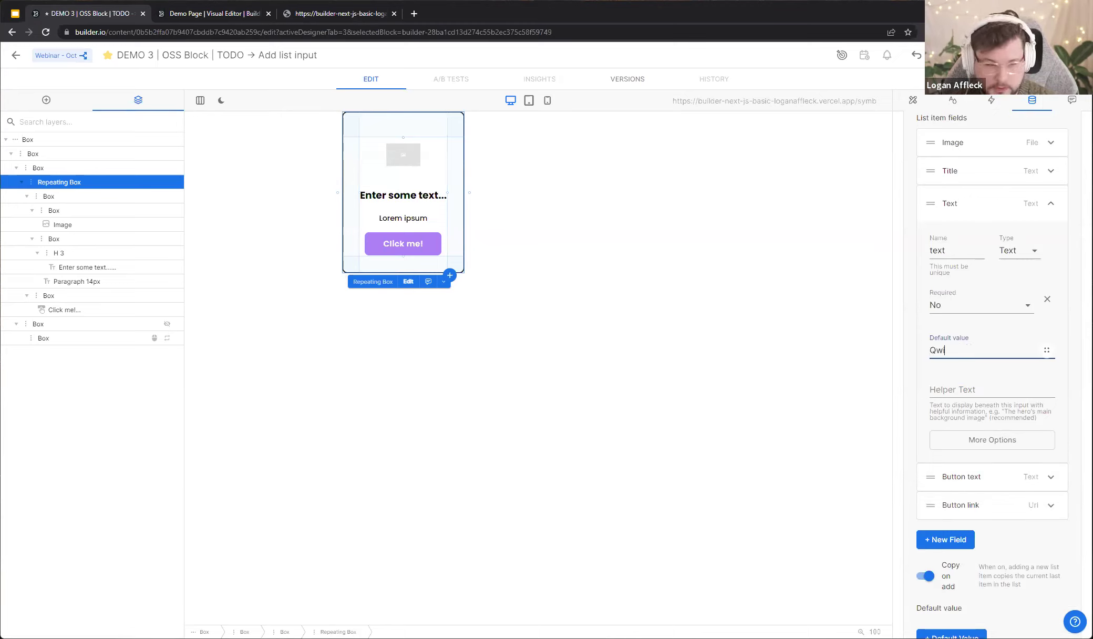
text(k is awesome!)
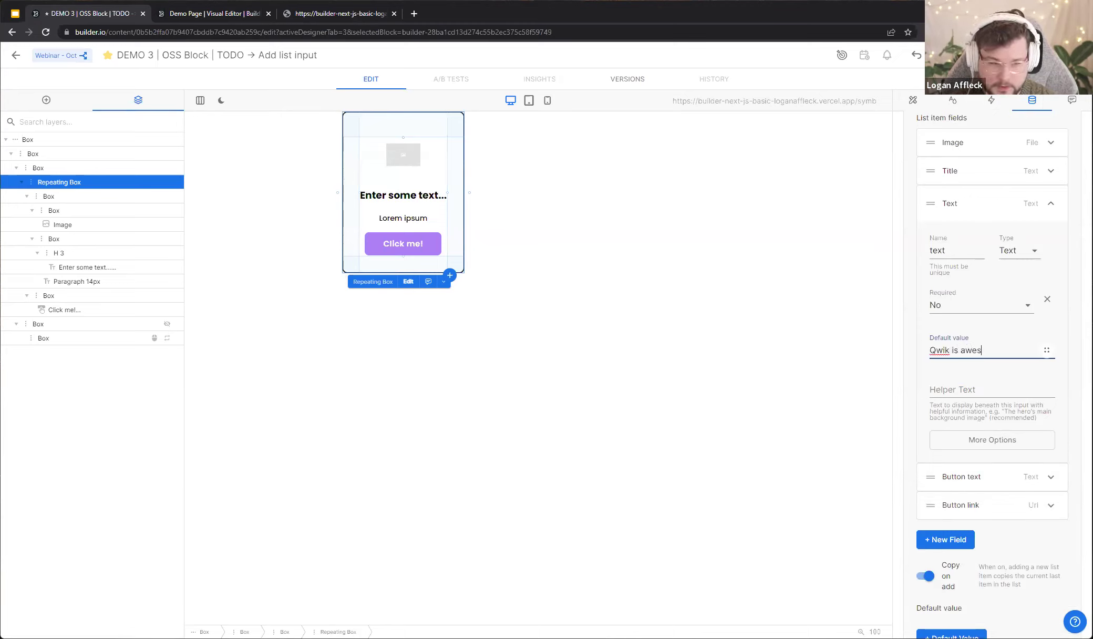
click(1050, 210)
Set the Button text field's default value to Framework
click(1030, 231)
click(965, 383)
text(Framework)
click(1028, 231)
click(1012, 252)
click(989, 407)
text(ht)
key(BackSpace)
key(BackSpace)
text(h)
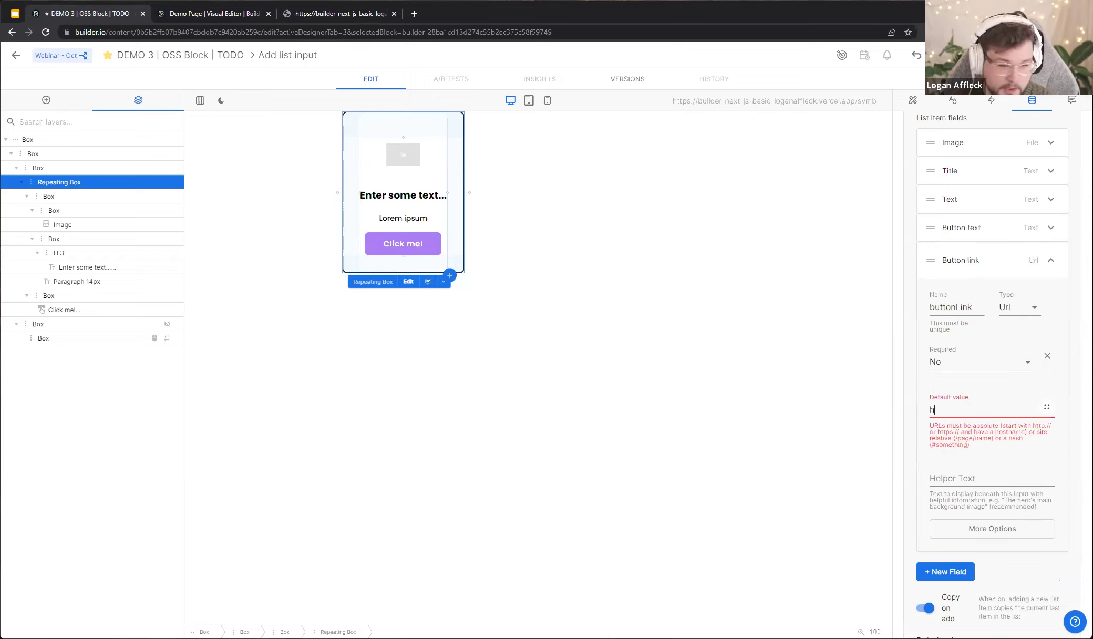
text(ttp)
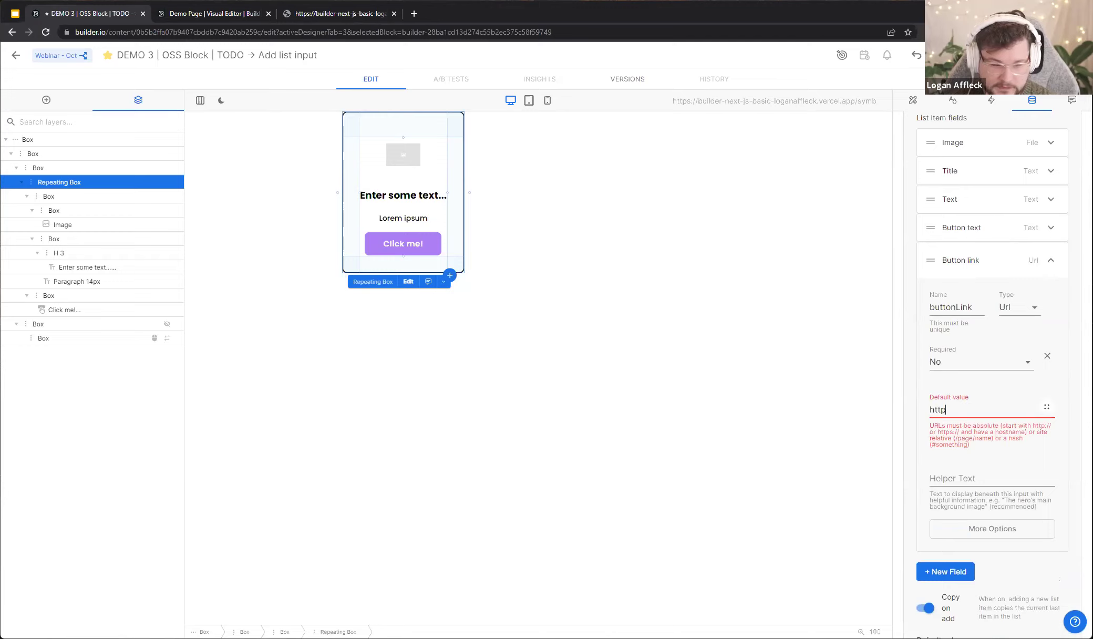
text(s://w)
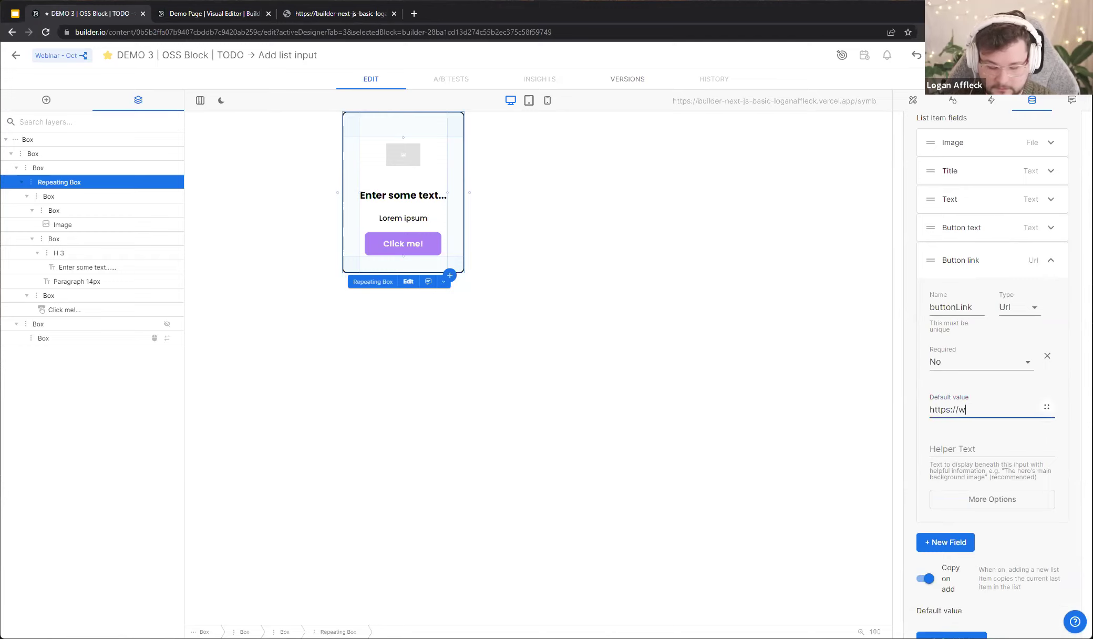
text(ww.builder.io)
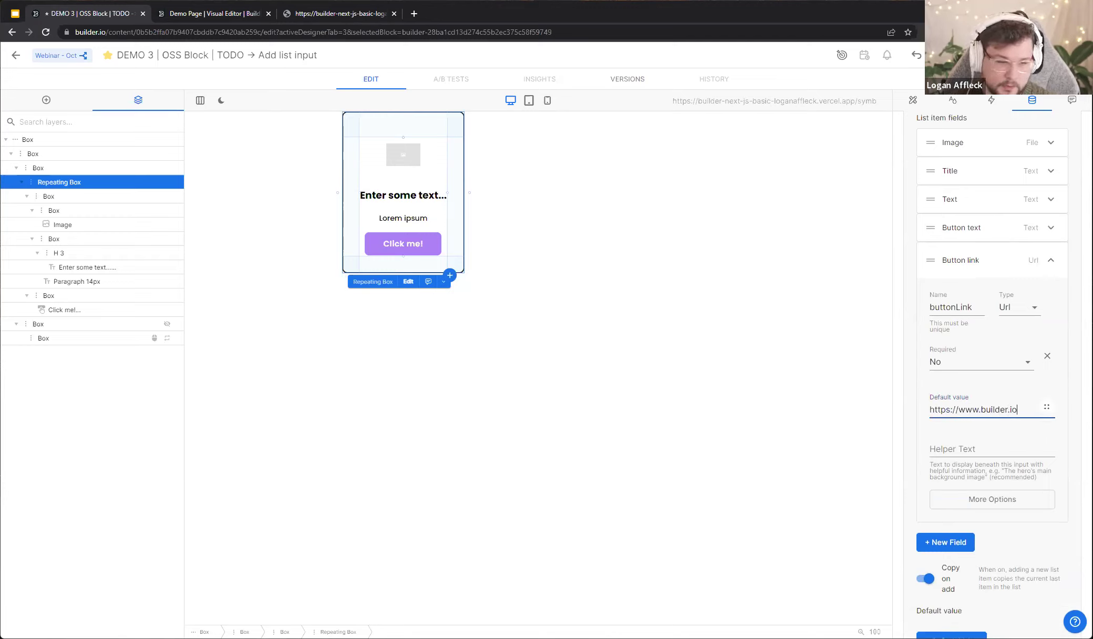
click(1020, 260)
Add one default value item to the cards list and expand it to review its prefilled fields
scroll(1017, 373, up, 3)
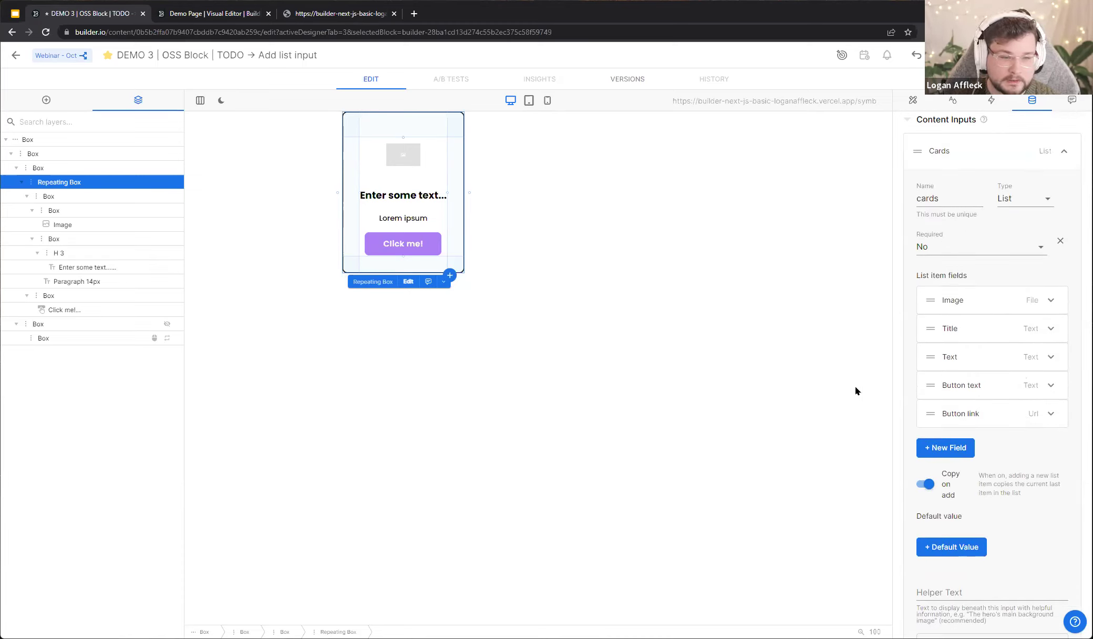
scroll(1056, 376, down, 4)
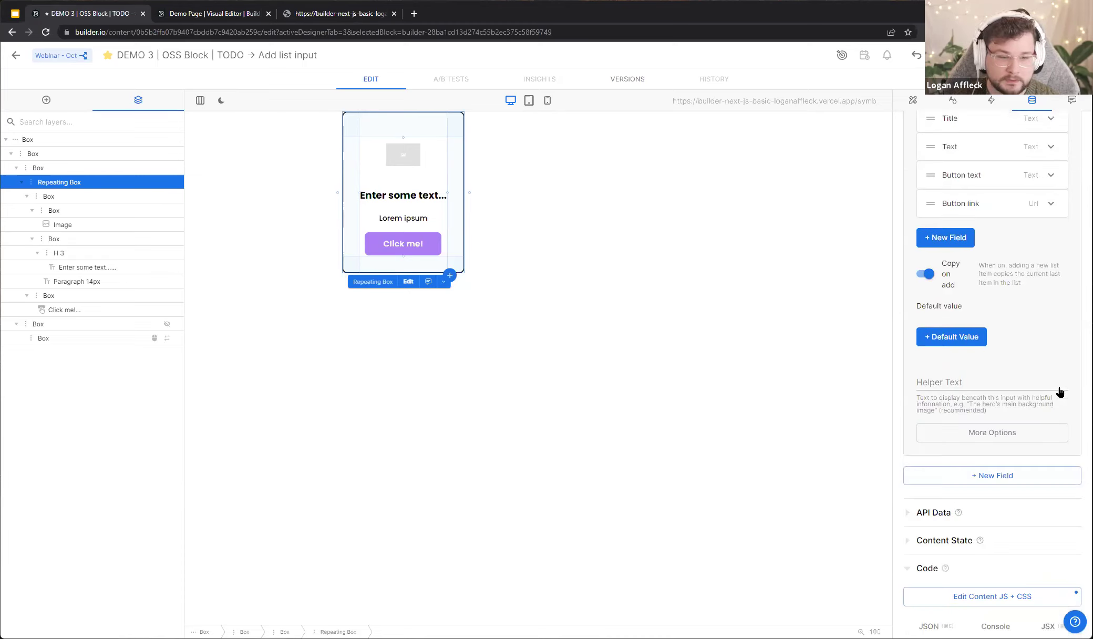
click(949, 341)
click(1051, 345)
scroll(986, 173, down, 3)
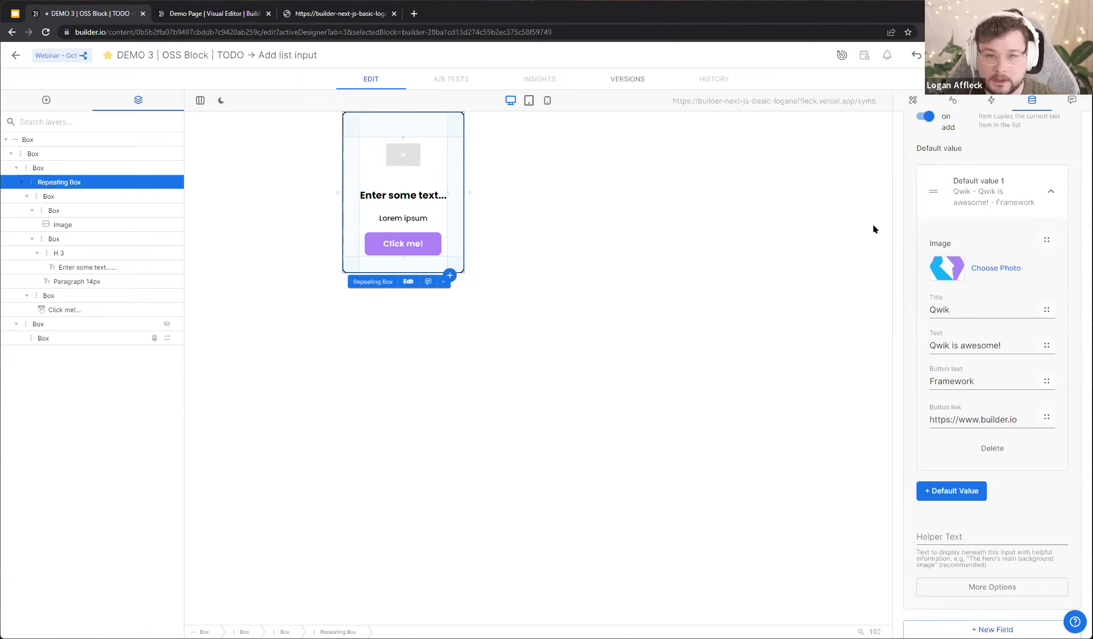
Reload the symbol in the editor and expand its Content State in the data settings
click(46, 33)
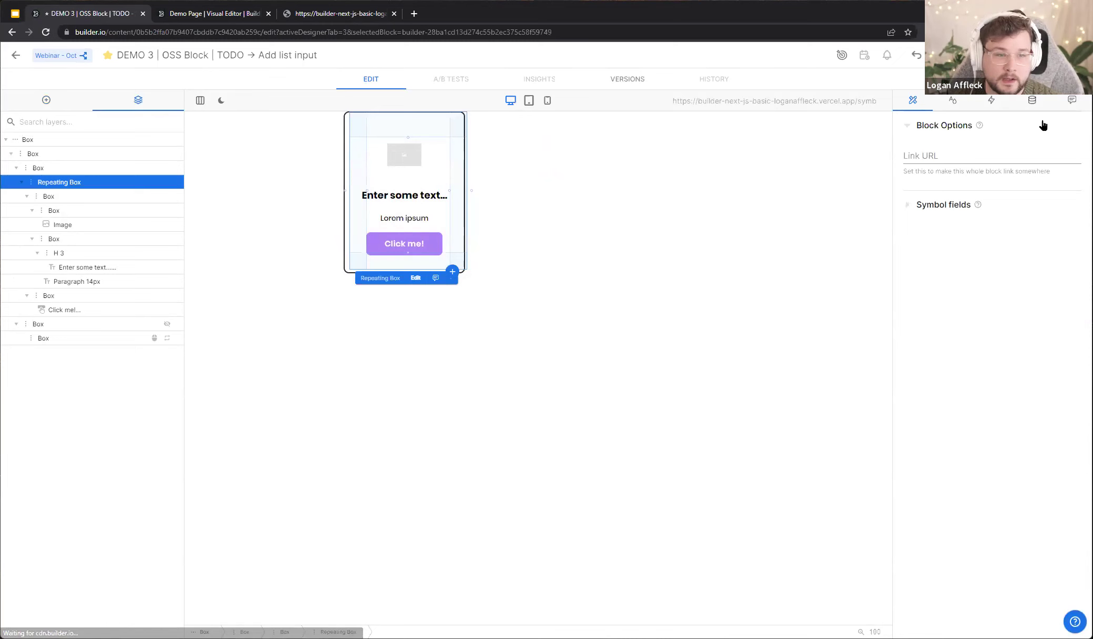
click(1031, 101)
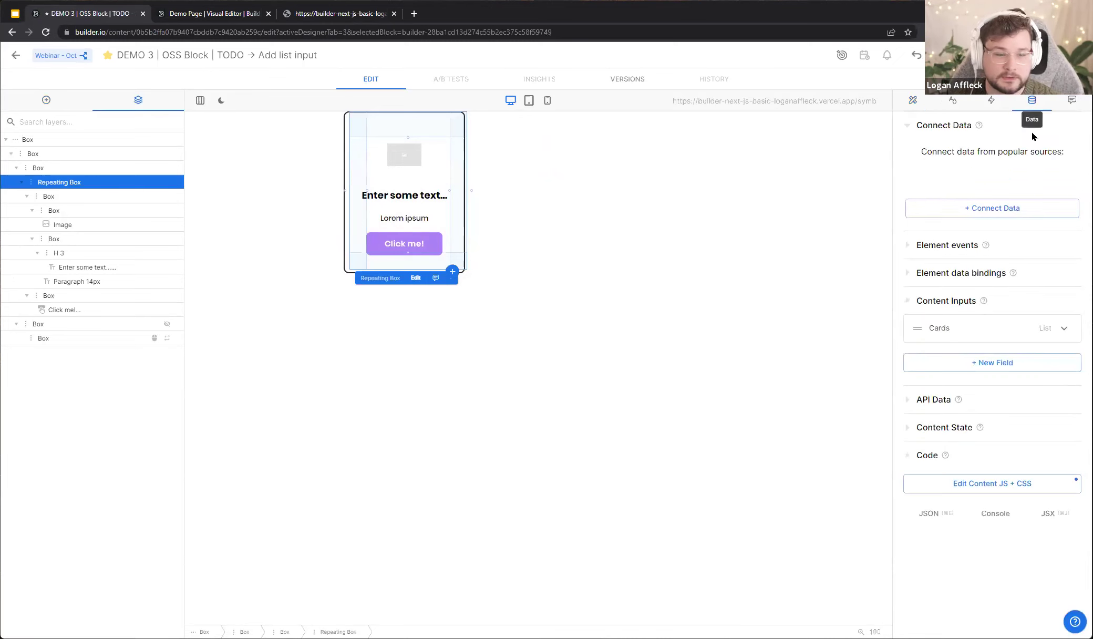
click(944, 427)
scroll(1049, 387, down, 1)
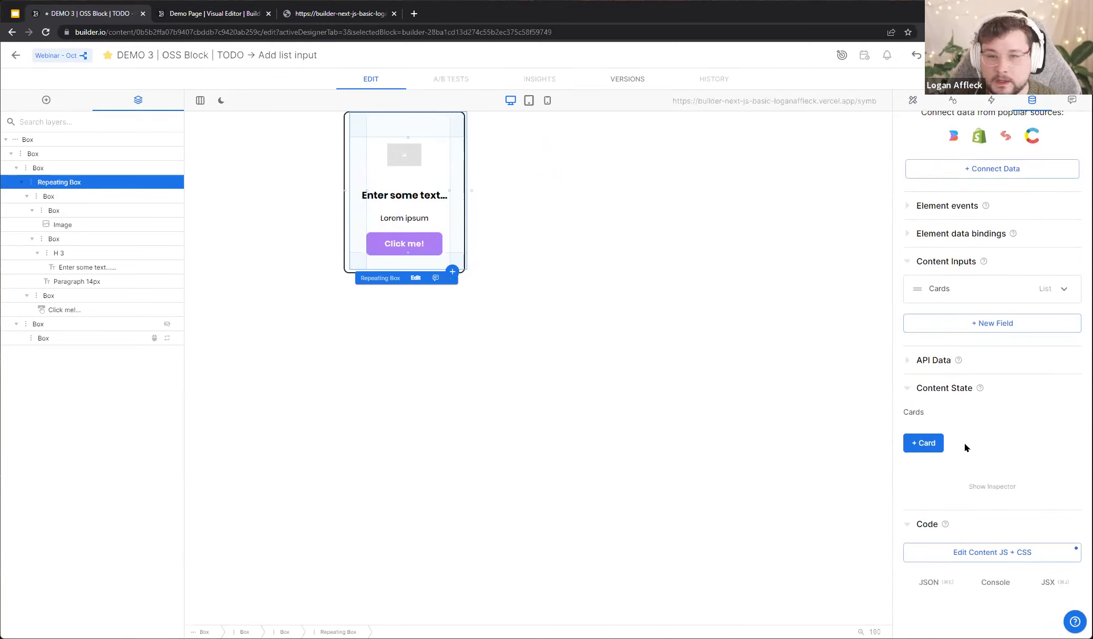
Add three cards to the Cards list in the symbol's Content State
click(923, 442)
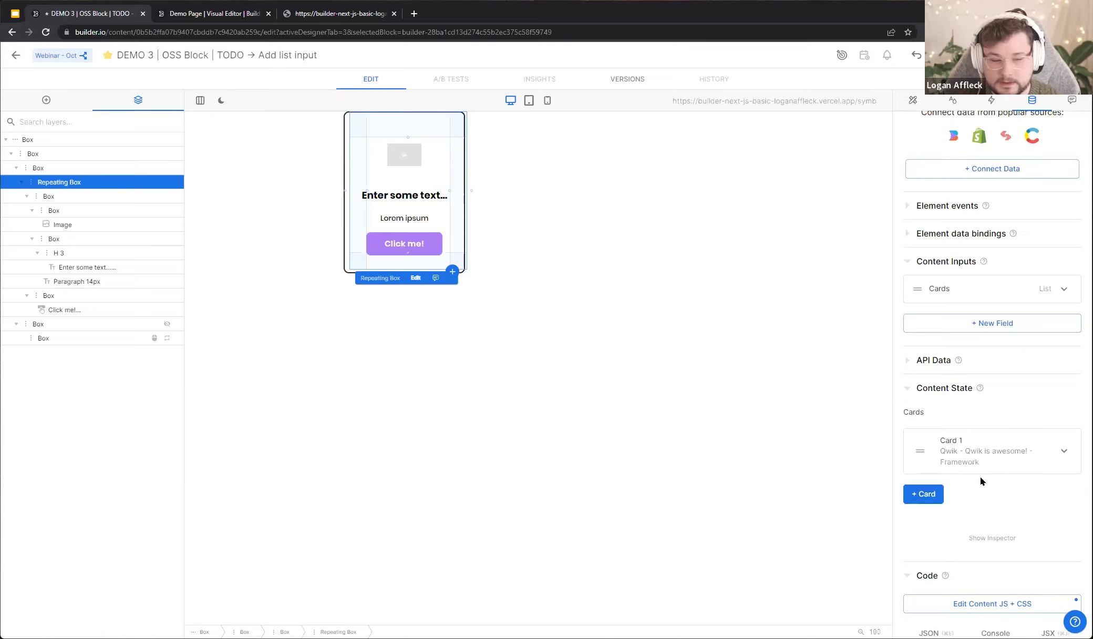
click(923, 494)
scroll(941, 444, down, 2)
click(930, 444)
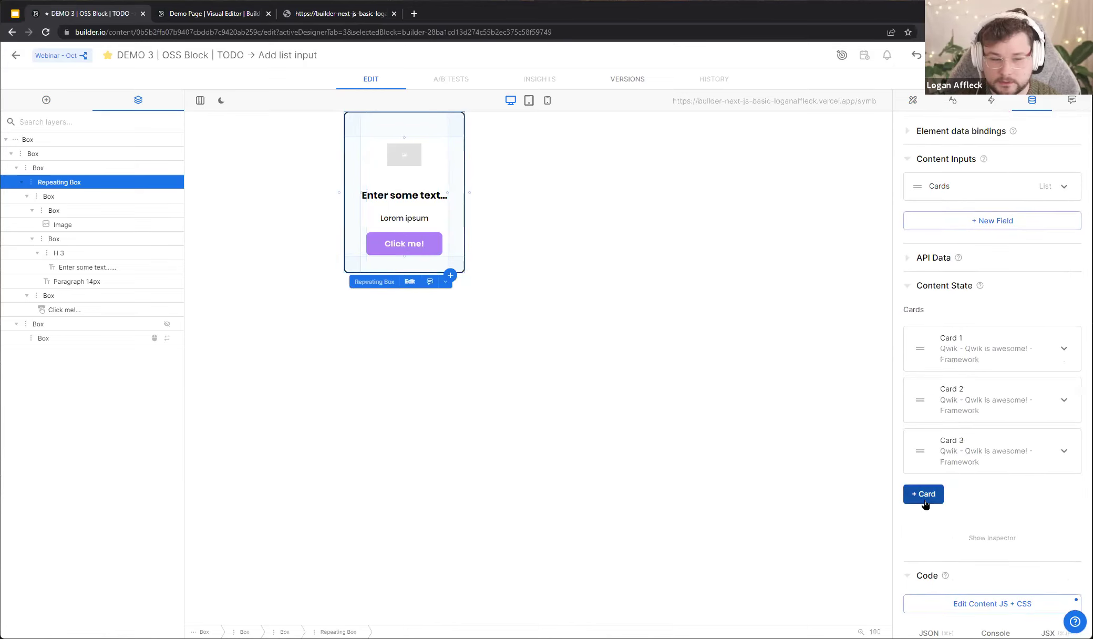
click(988, 362)
click(987, 361)
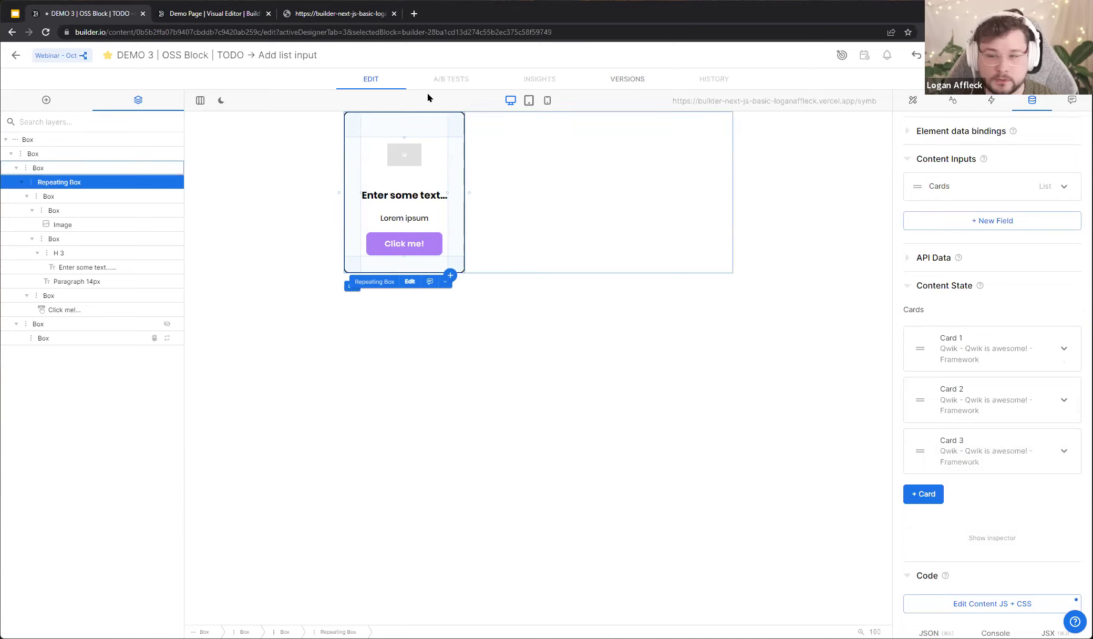
scroll(1010, 415, up, 3)
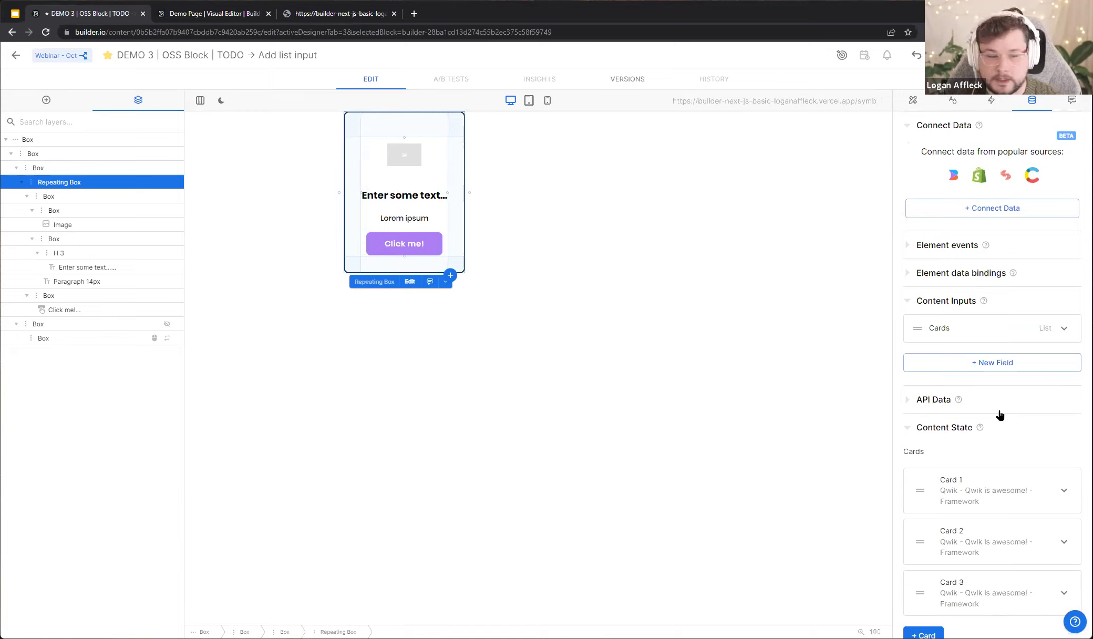
Repeat the Repeating Box for each item in the Cards list and add two more sample cards in the Content State
click(952, 277)
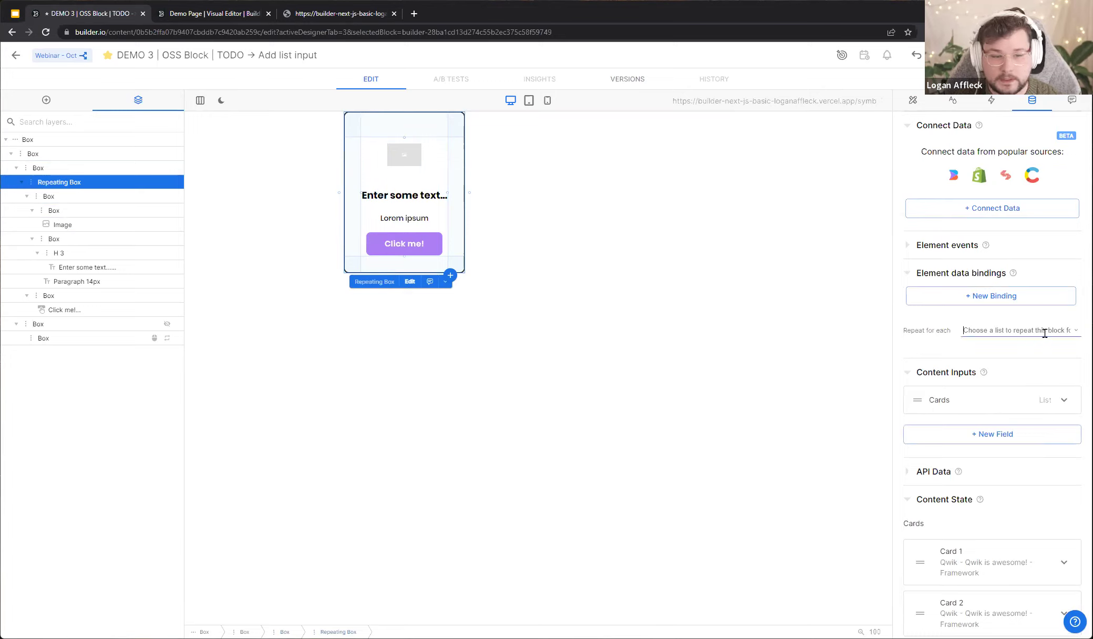
click(1074, 334)
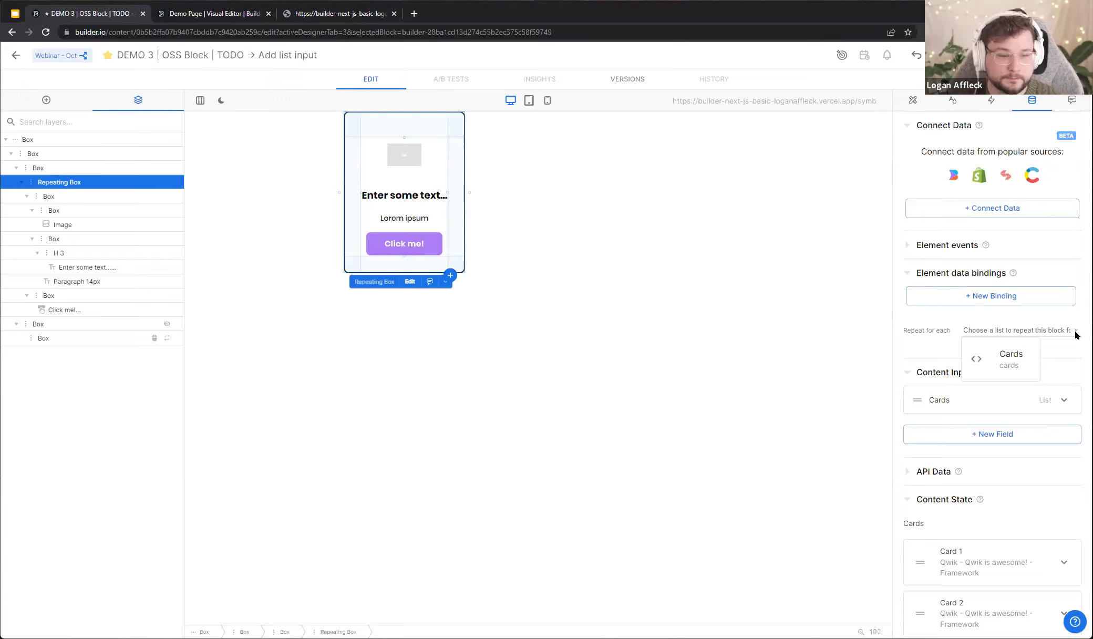
click(1015, 358)
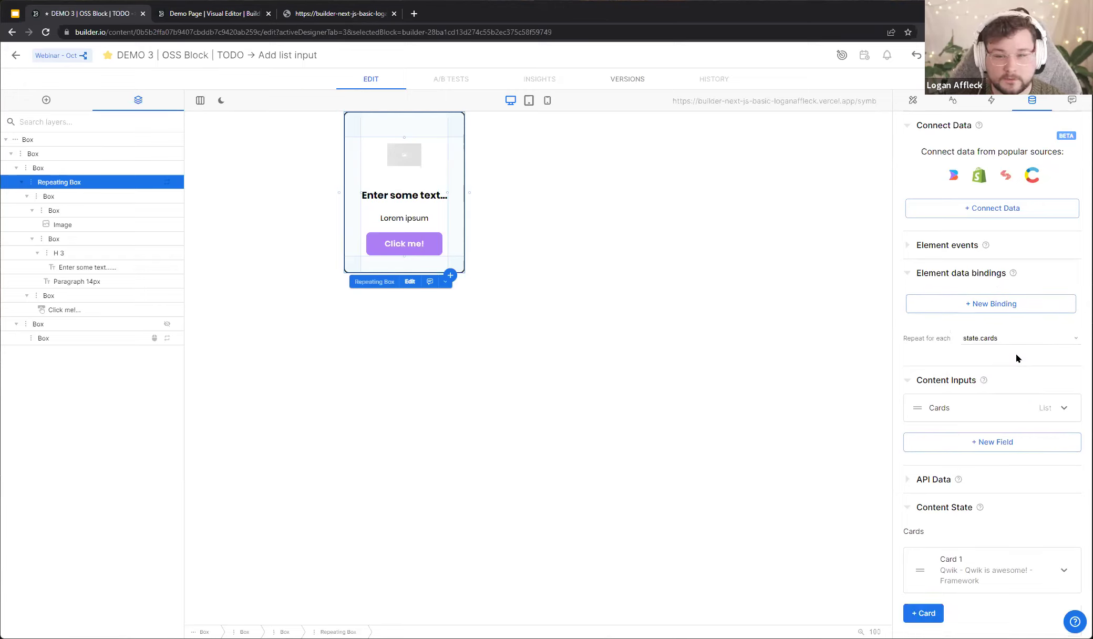
scroll(998, 367, down, 3)
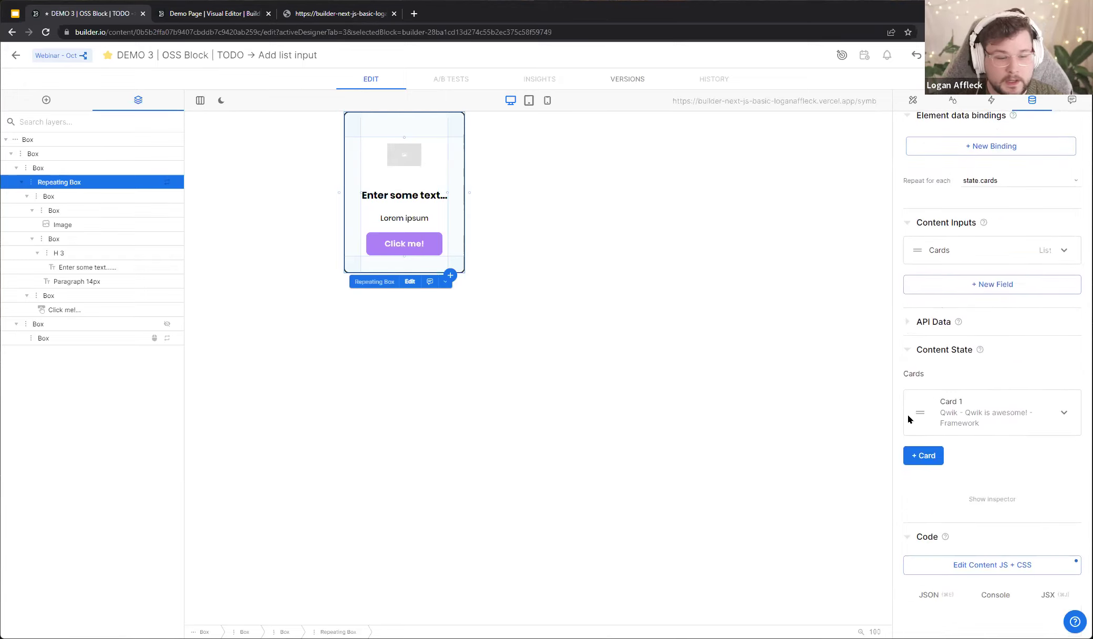
click(914, 457)
click(923, 505)
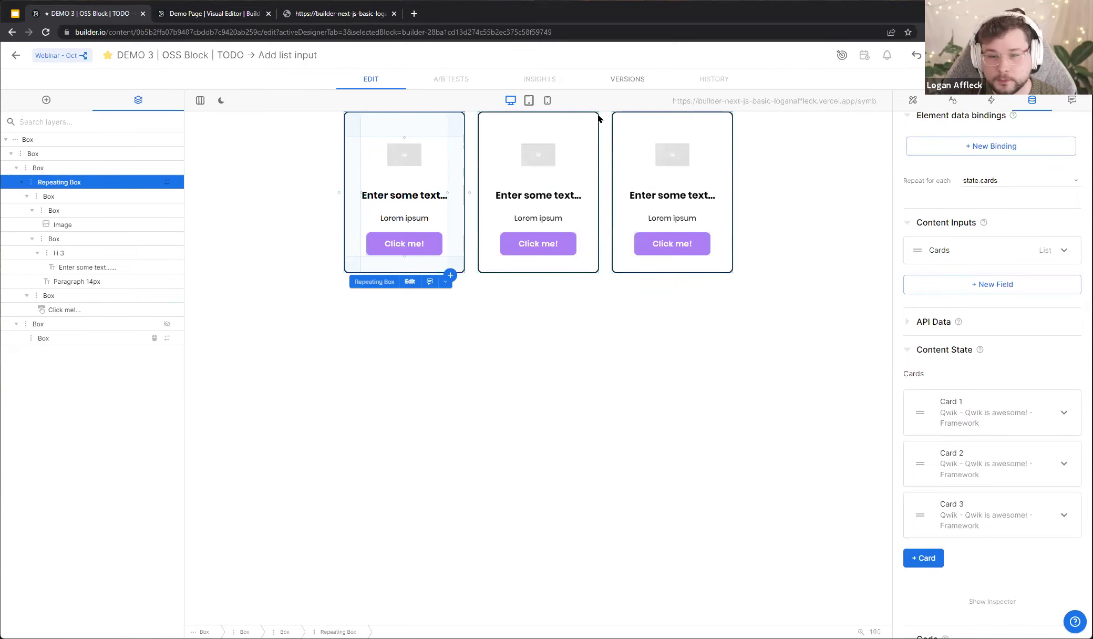
scroll(983, 398, up, 3)
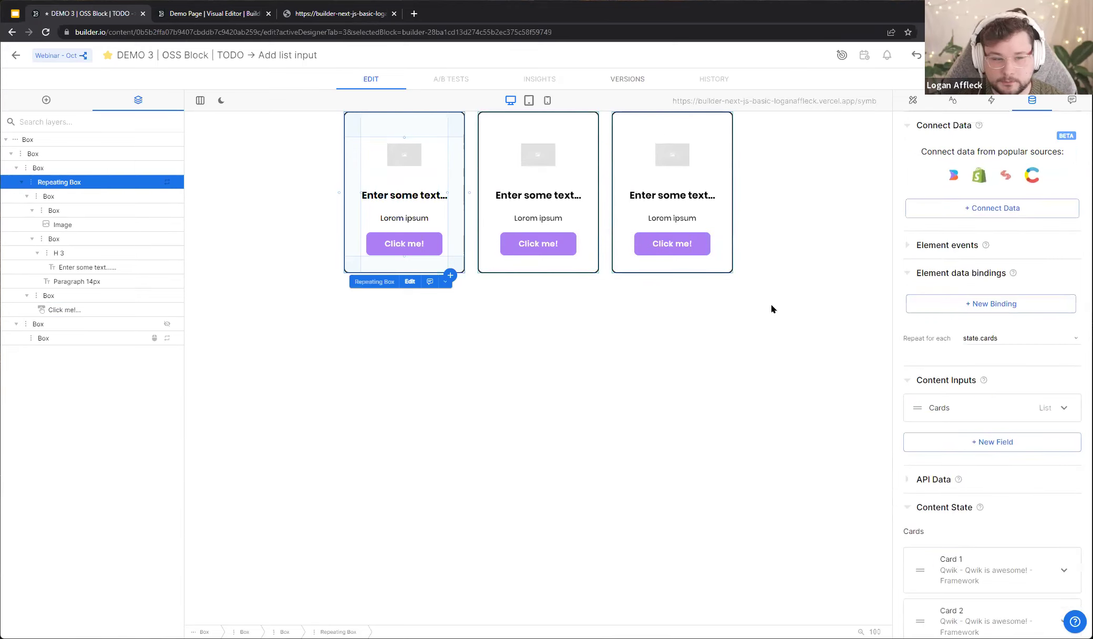
Bind the card's Image element so it gets its Image from Cards Item - Image
click(410, 156)
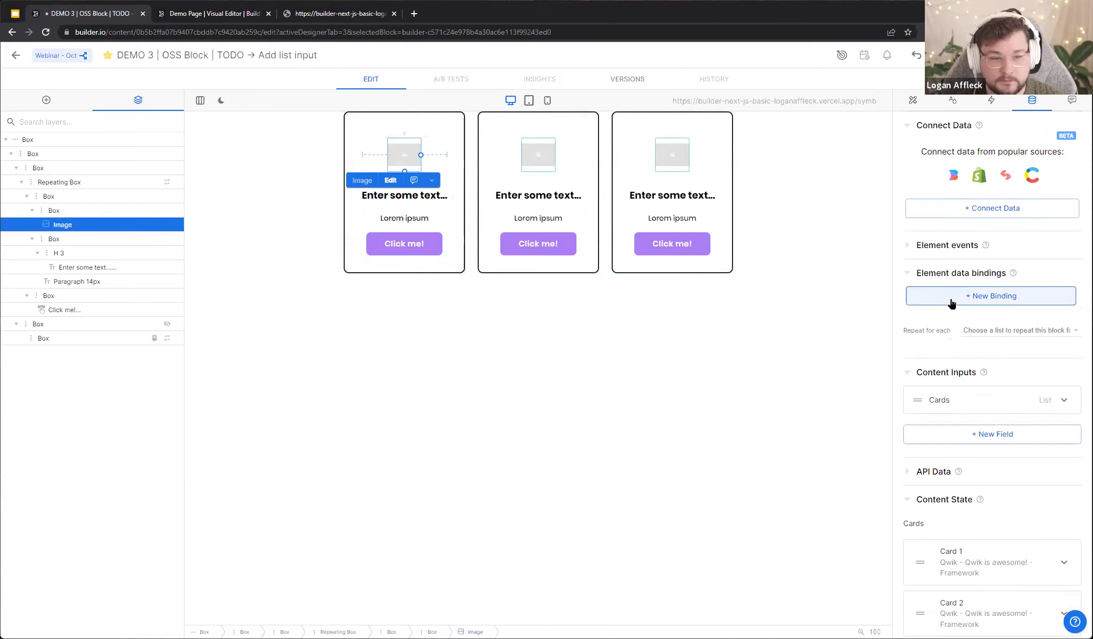
click(952, 297)
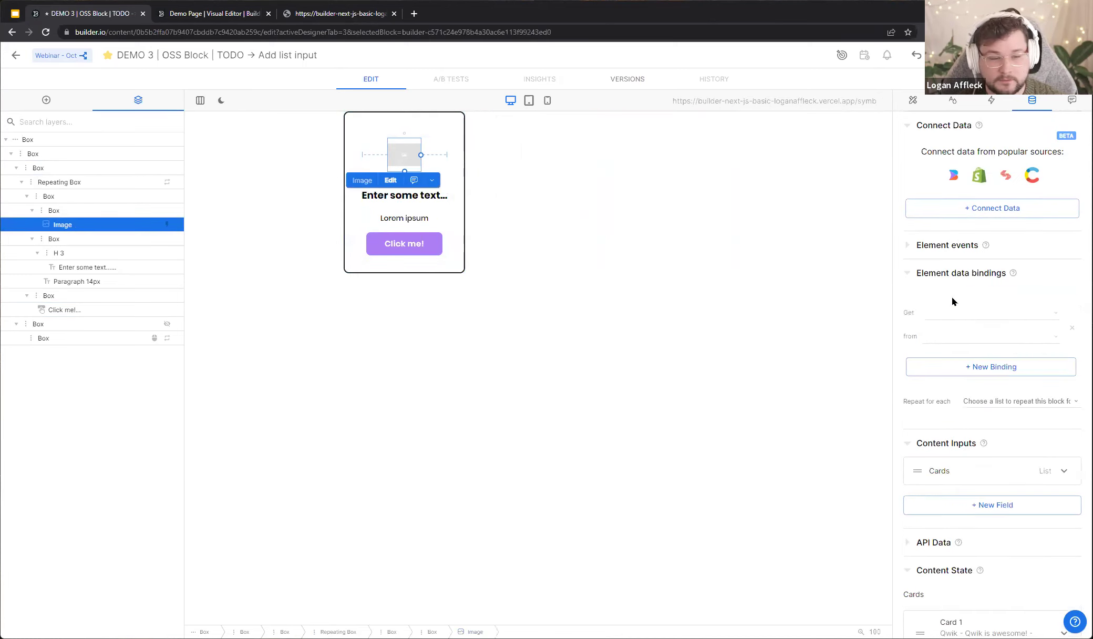
click(988, 316)
click(952, 342)
click(942, 337)
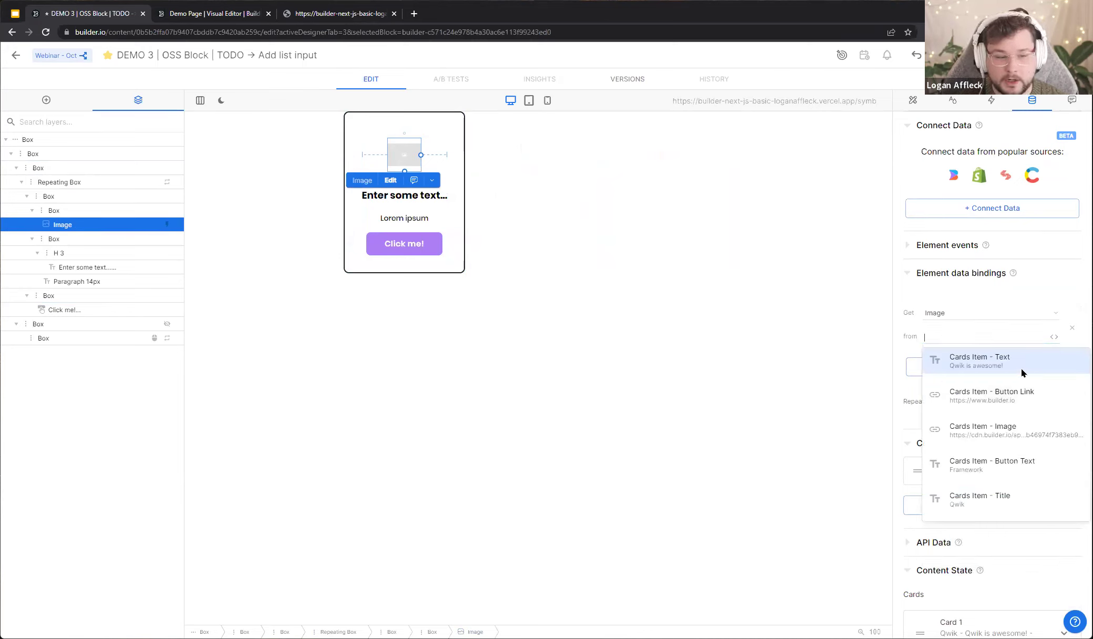
click(1014, 429)
Bind the card's heading so it gets its Text from Cards Item - Title
click(436, 217)
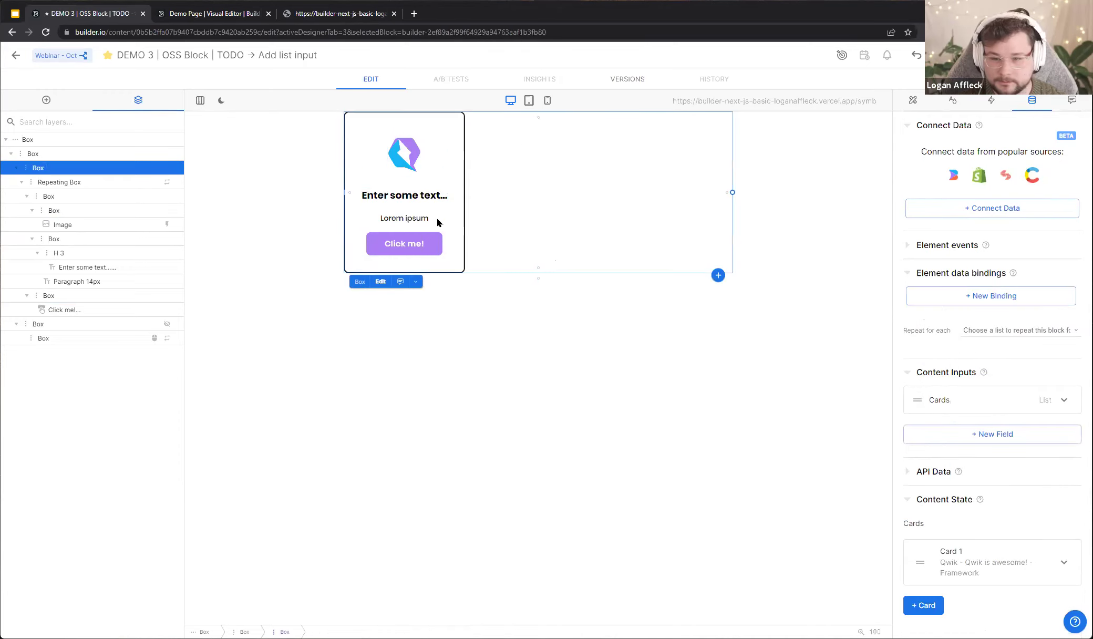
click(424, 196)
click(981, 313)
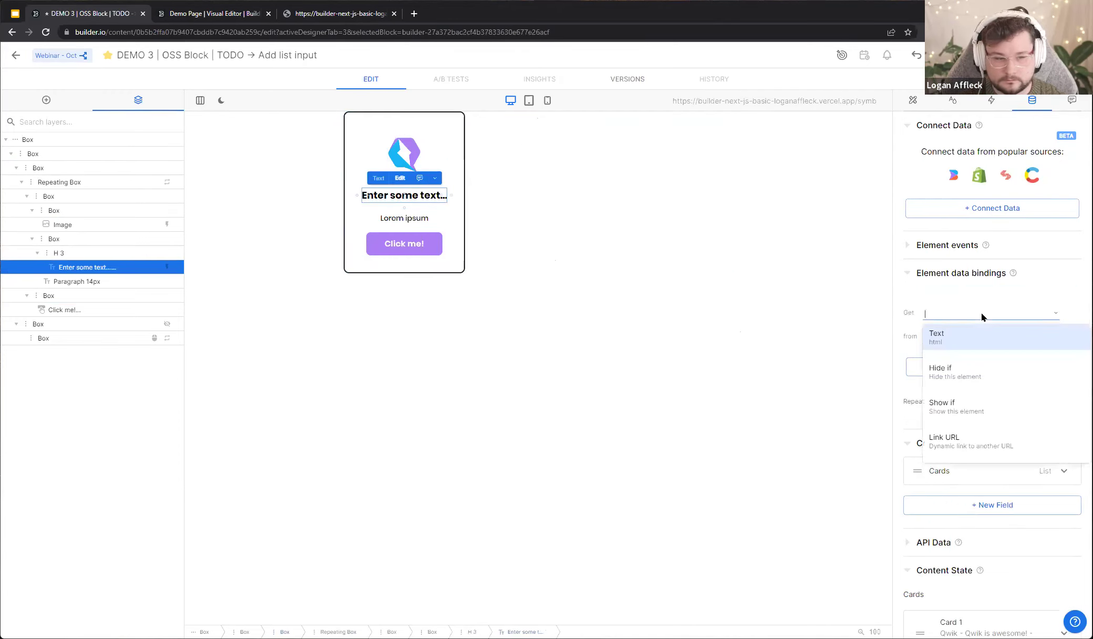
click(978, 336)
click(978, 340)
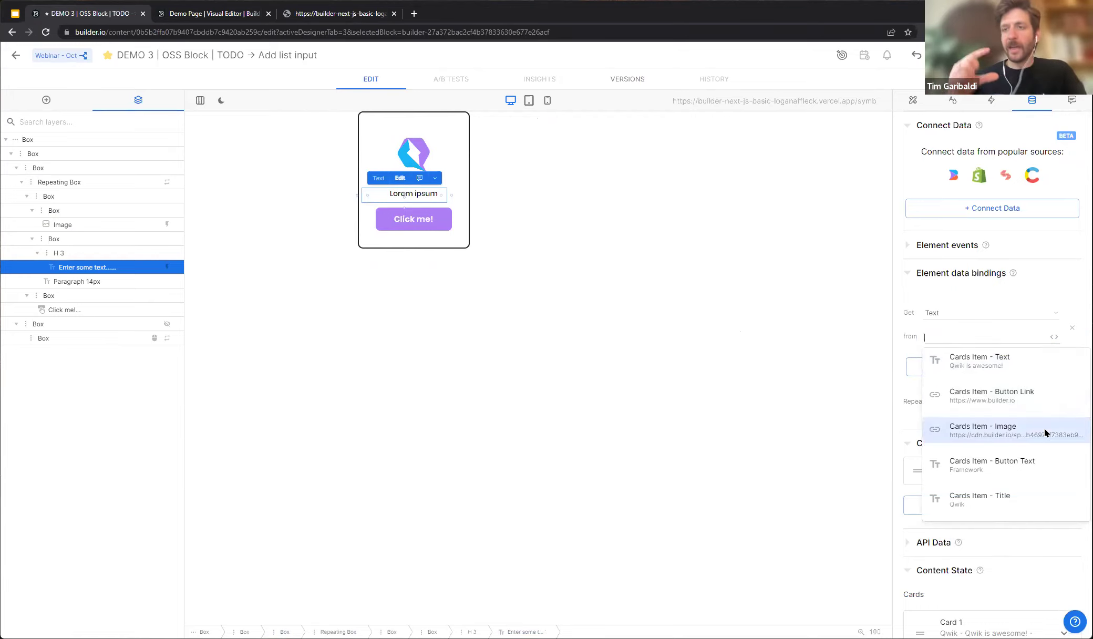
click(1045, 500)
Bind the card's paragraph so it gets its Text from Cards Item - Text, and check the binding's code
click(435, 222)
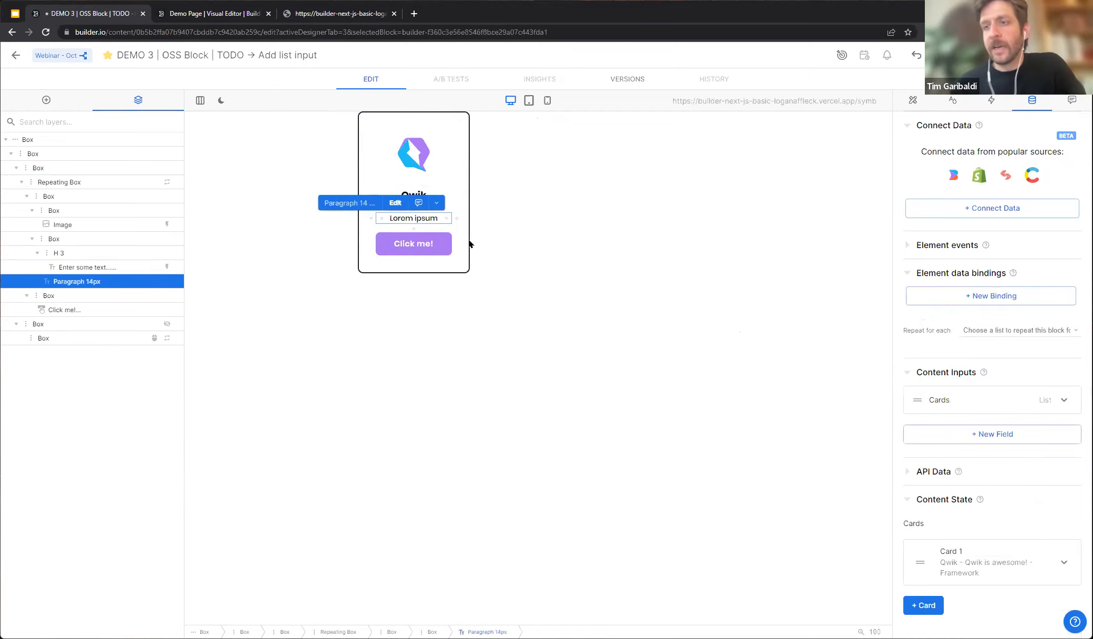
click(983, 295)
click(977, 311)
click(968, 338)
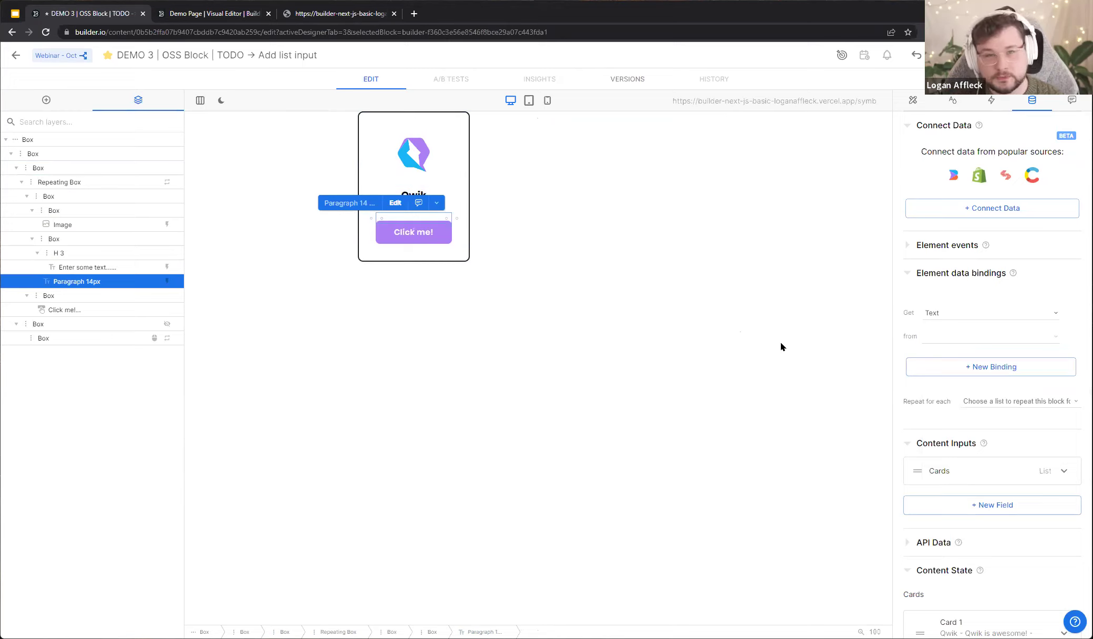
click(1023, 335)
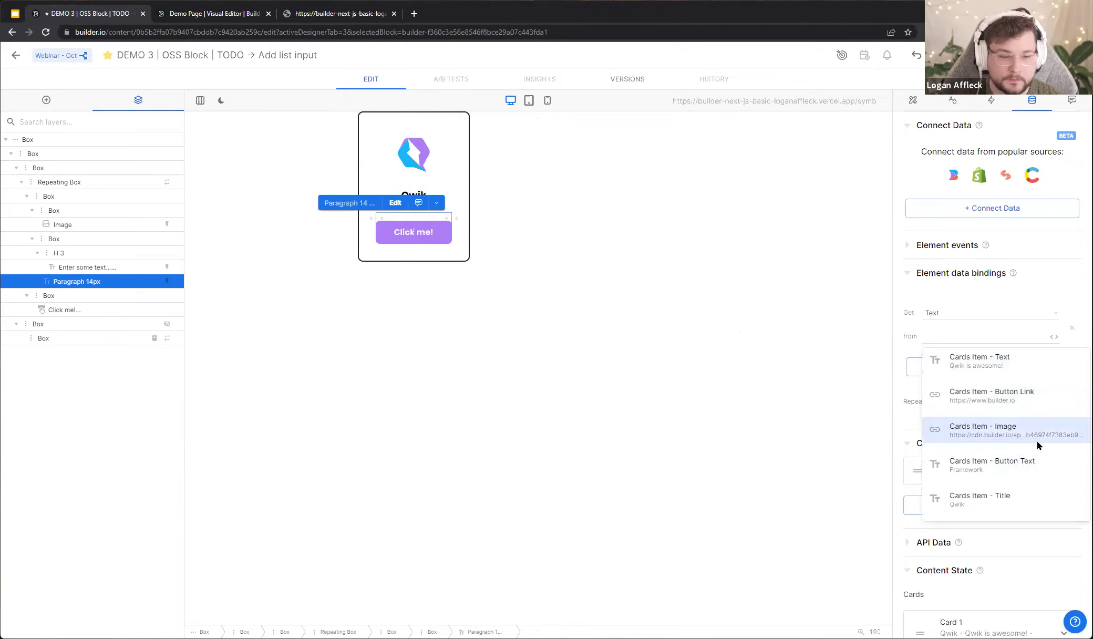
click(1032, 363)
click(1054, 338)
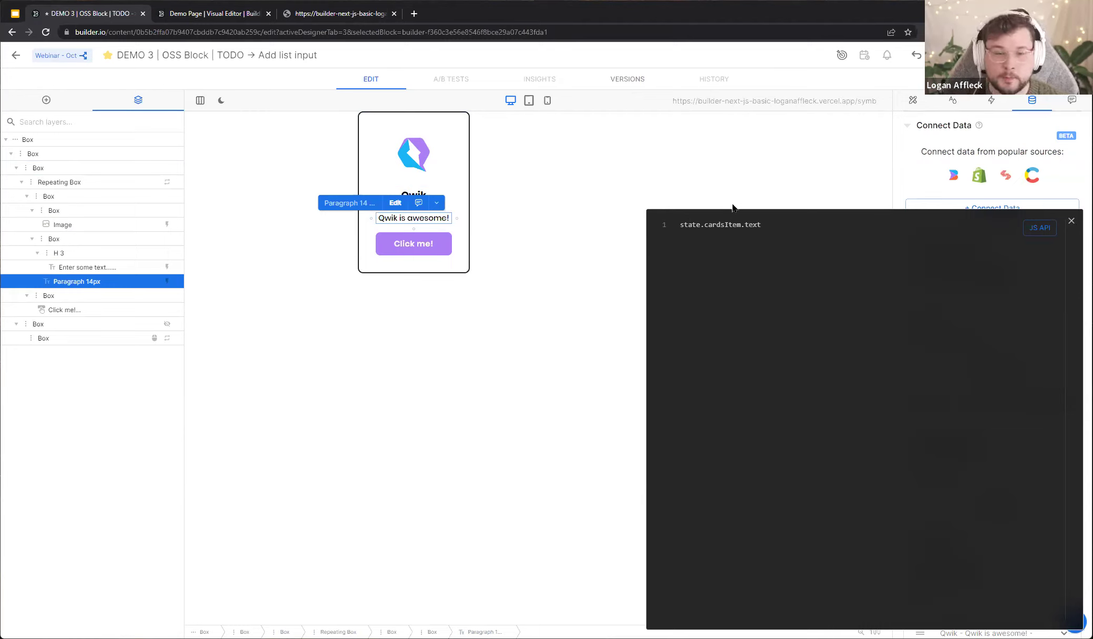
click(1070, 221)
Bind the card's button so it gets its Text from Cards Item - Button Text
click(411, 251)
click(940, 297)
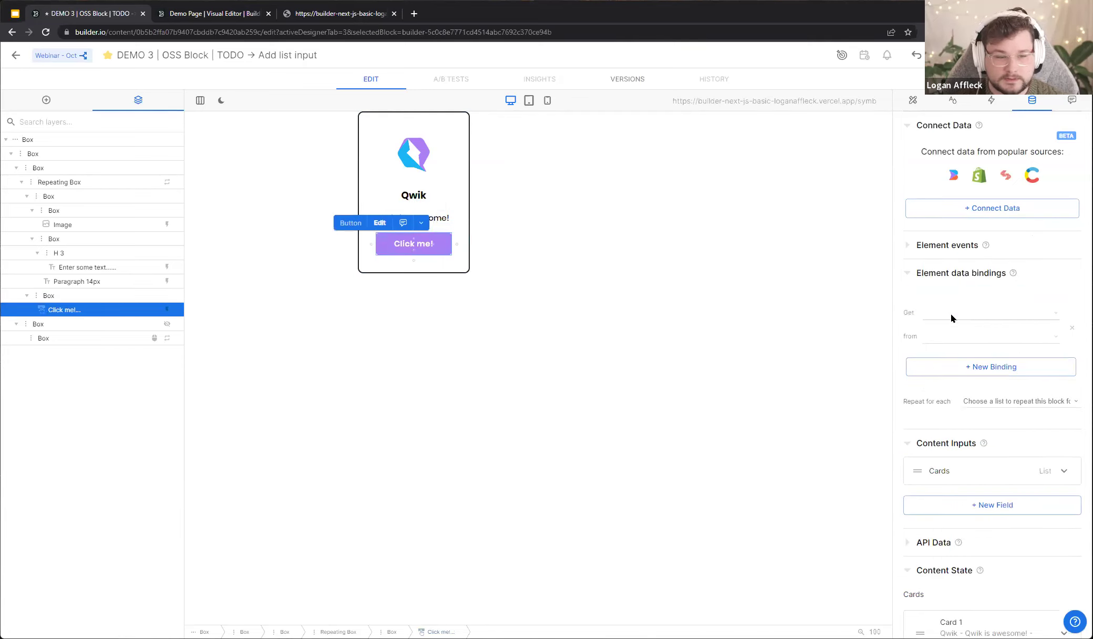
click(950, 313)
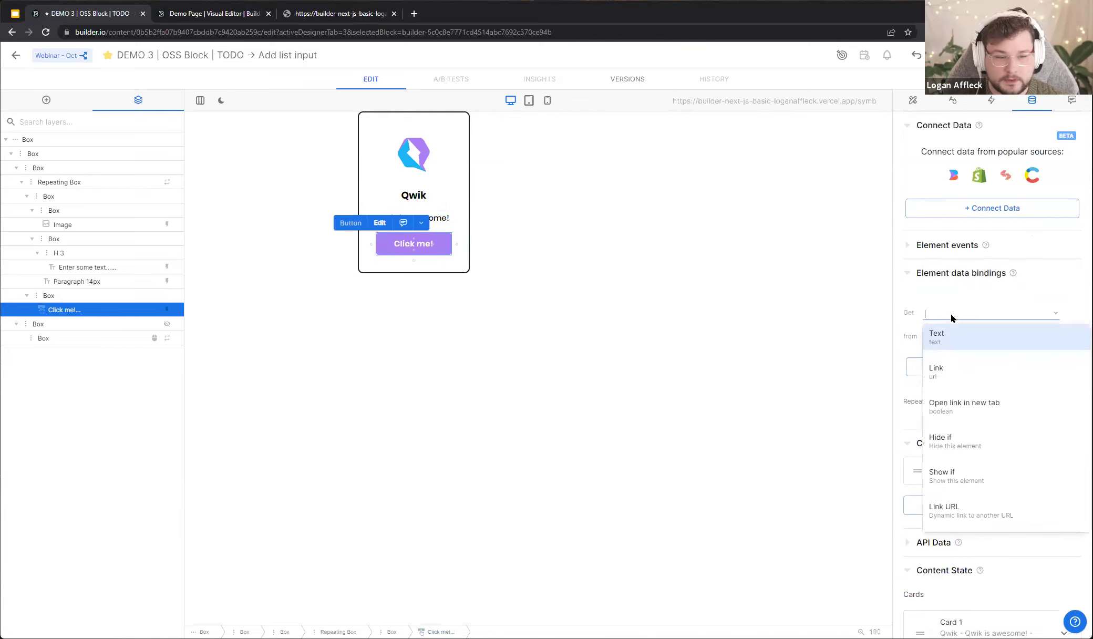
click(964, 346)
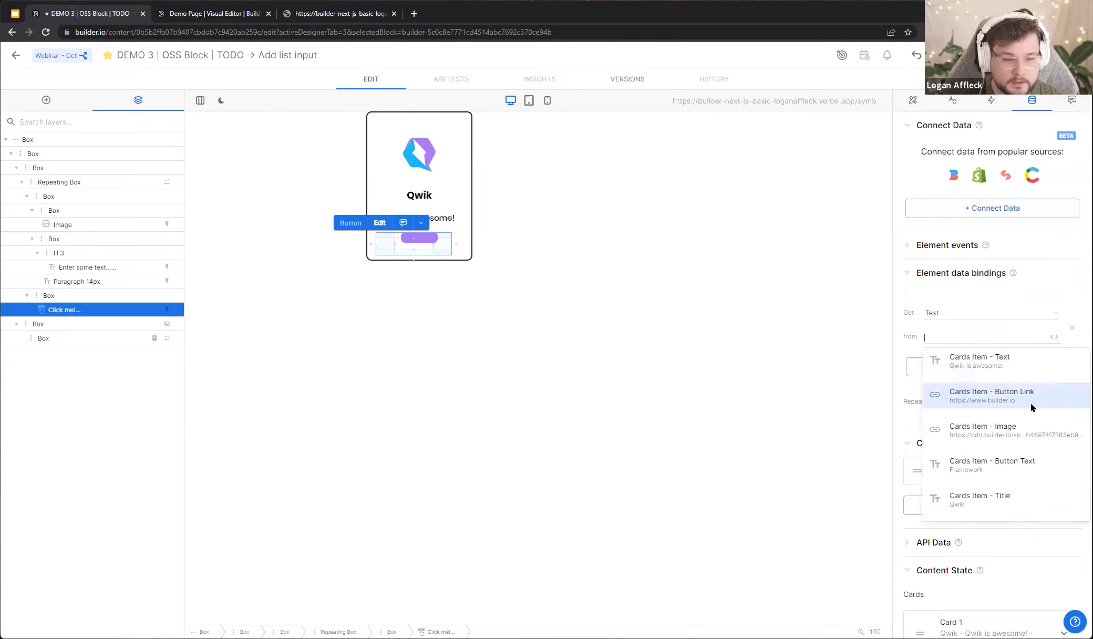
click(1021, 457)
Add a second binding to the button that gets its Link from Cards Item - Button Link
click(943, 366)
click(963, 363)
click(962, 427)
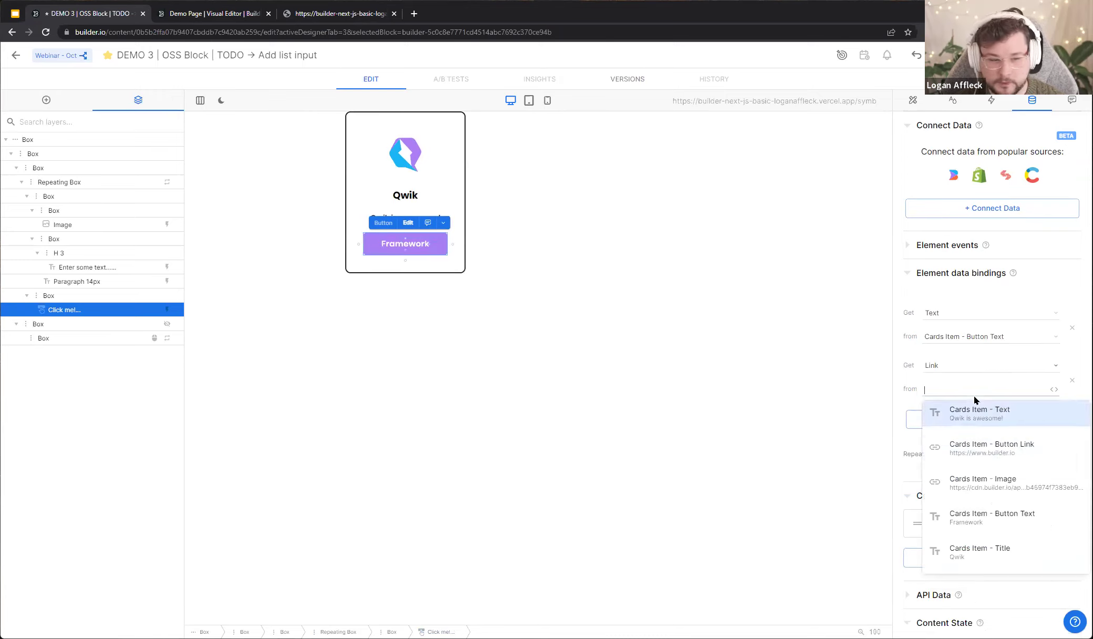
click(1003, 452)
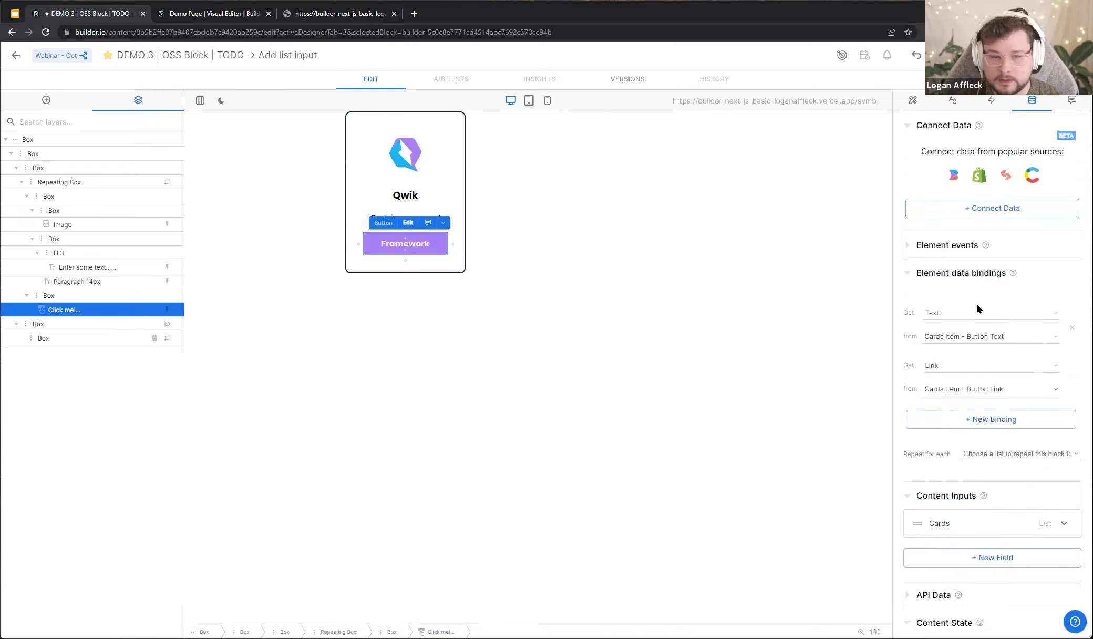
Add a second card in the Content State and set its image to the party popper picture
scroll(974, 310, down, 5)
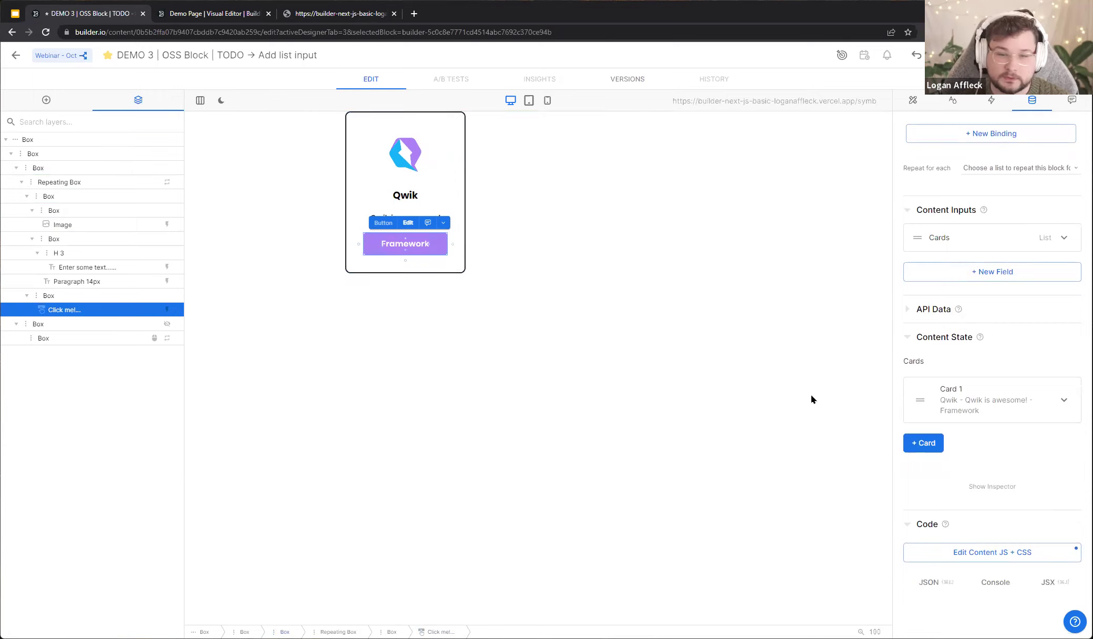
click(920, 443)
click(966, 460)
scroll(966, 461, down, 1)
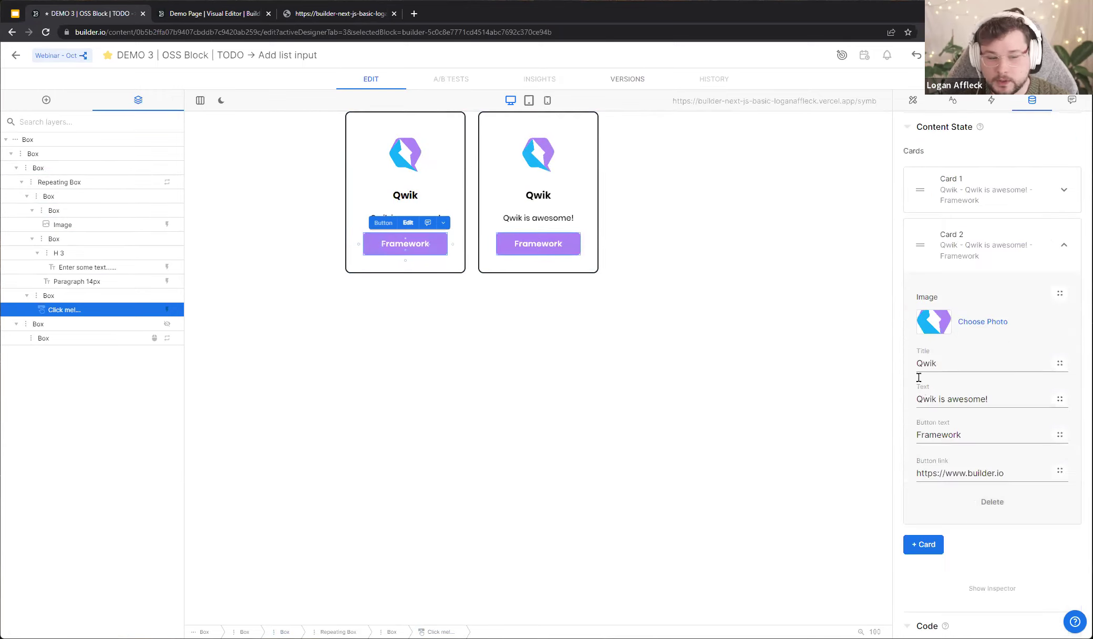
click(959, 324)
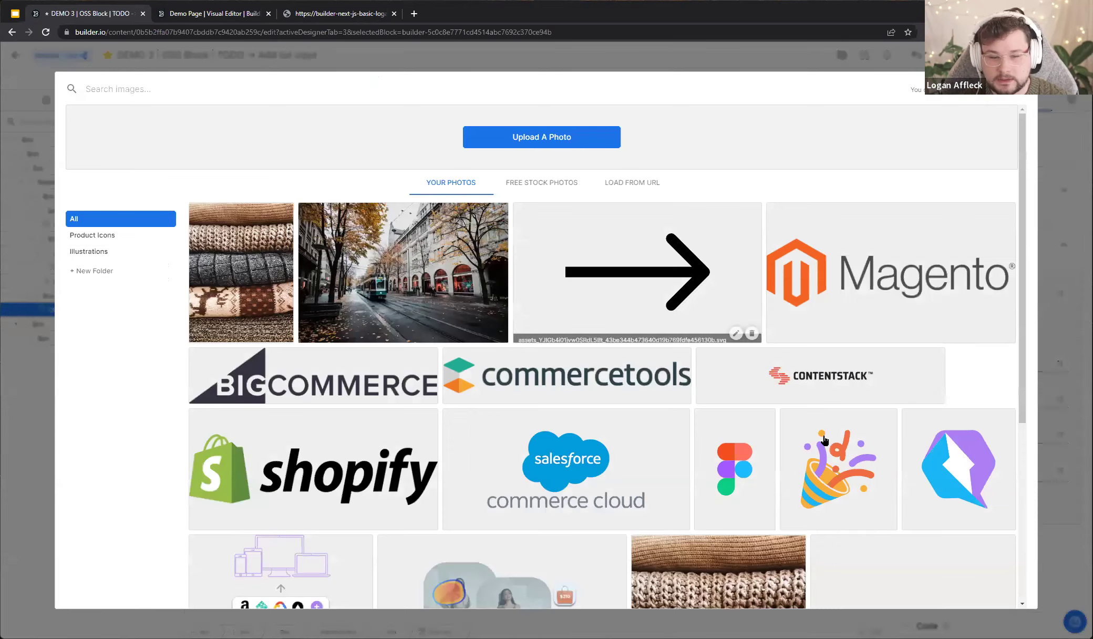
click(826, 445)
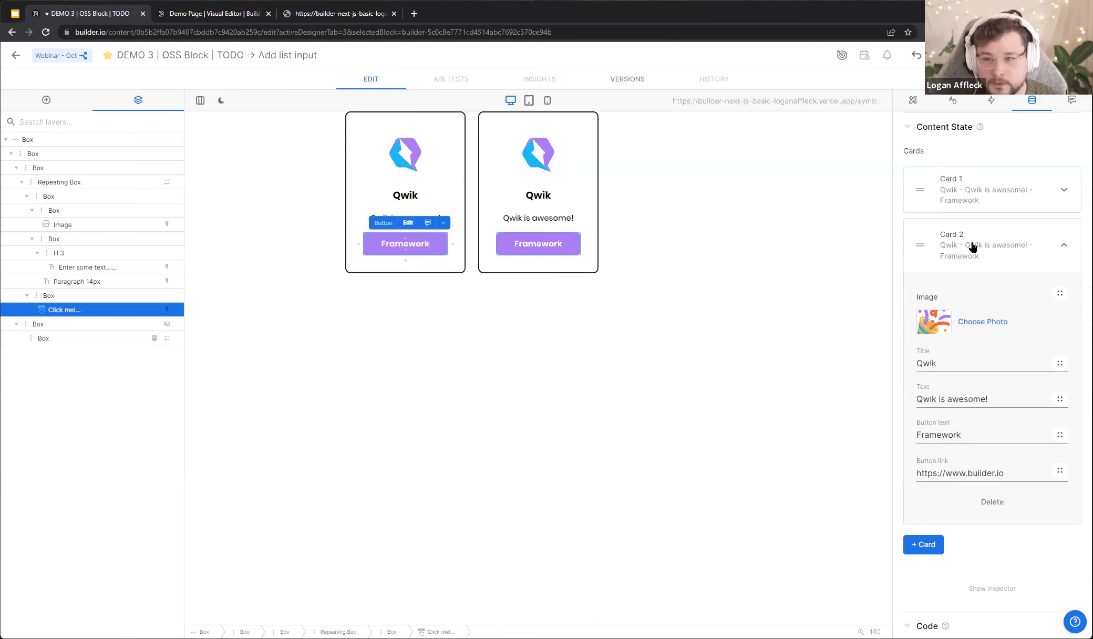
Publish the symbol and insert a new Symbol block beneath the three open-source cards on the Demo Page
click(1045, 56)
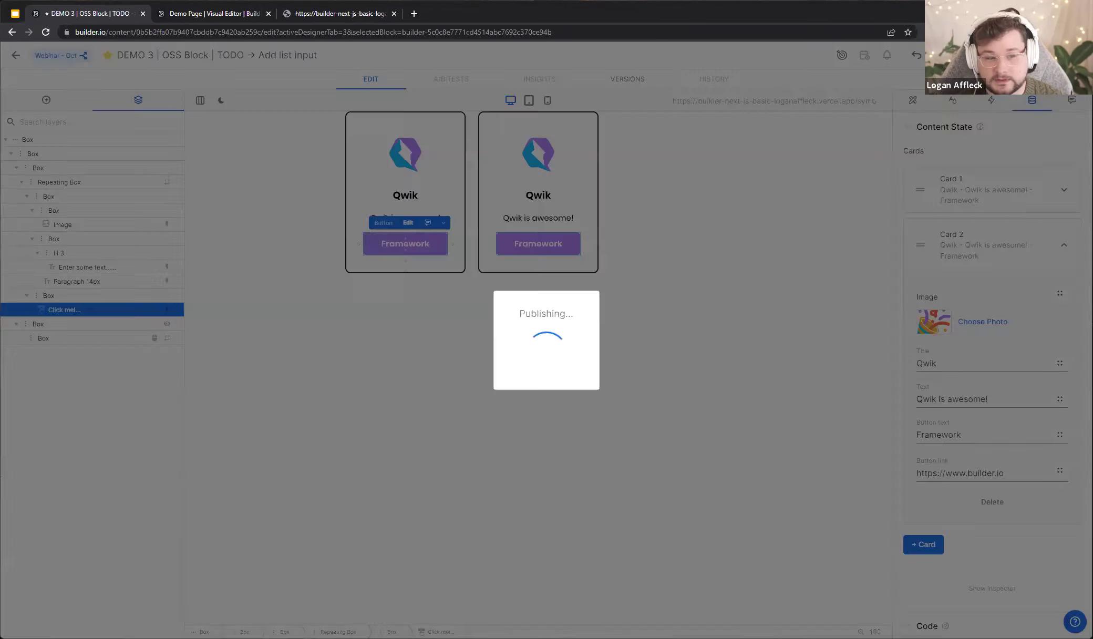
click(210, 13)
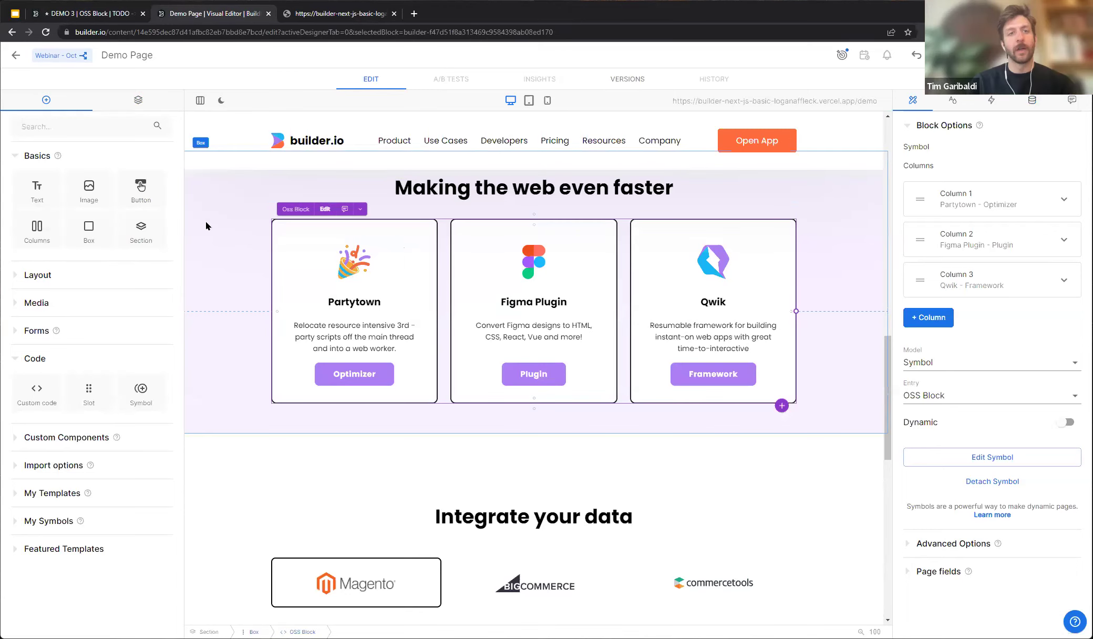
drag(141, 391, 277, 389)
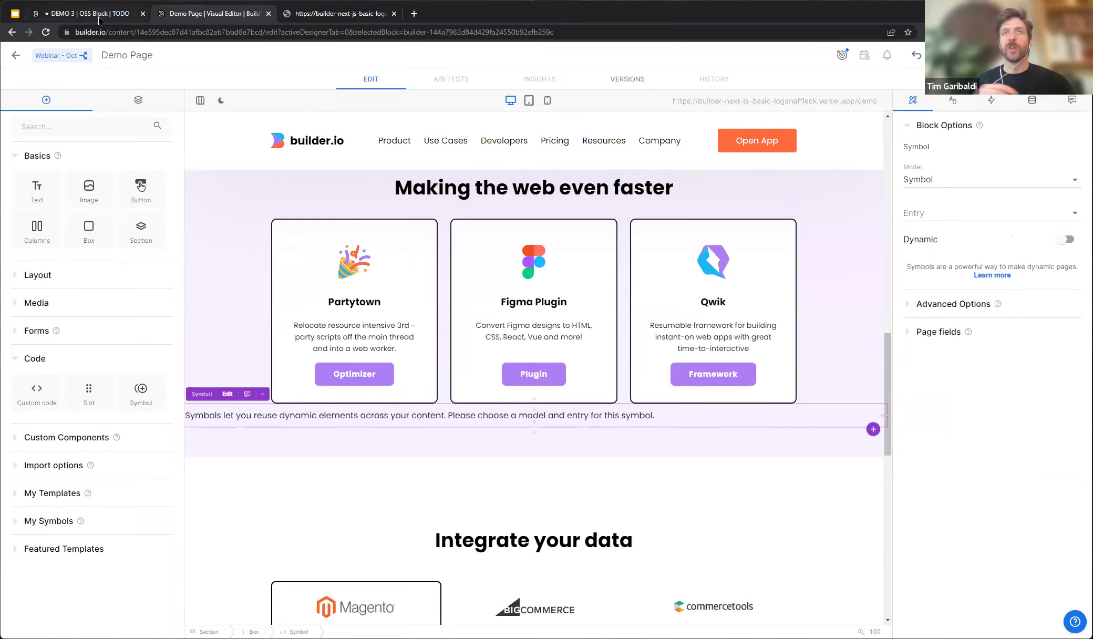
Set the new symbol block's entry to "DEMO 3 | OSS Block | TODO → Add list input"
click(917, 210)
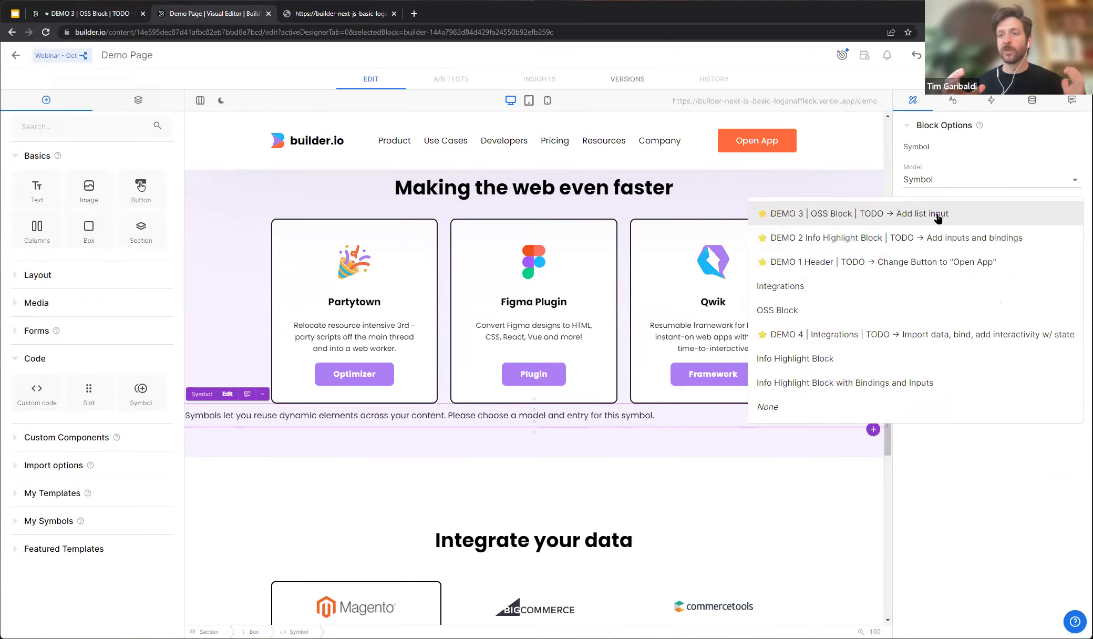
click(938, 214)
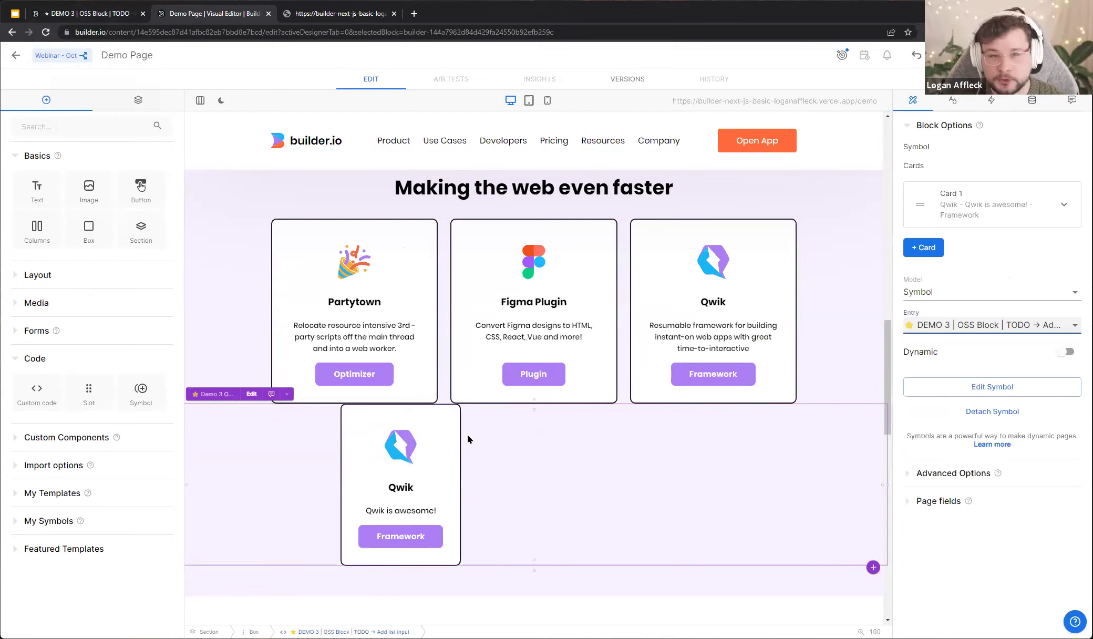
click(112, 15)
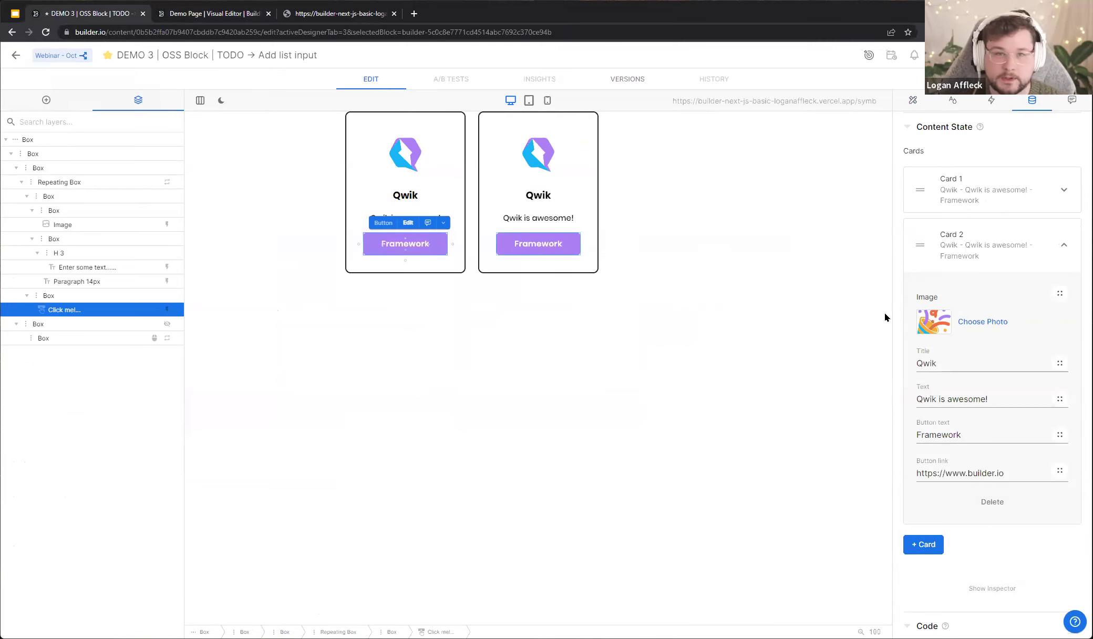
click(215, 15)
Add a second card to the placed symbol and set Card 1's image to the party popper picture
click(1005, 209)
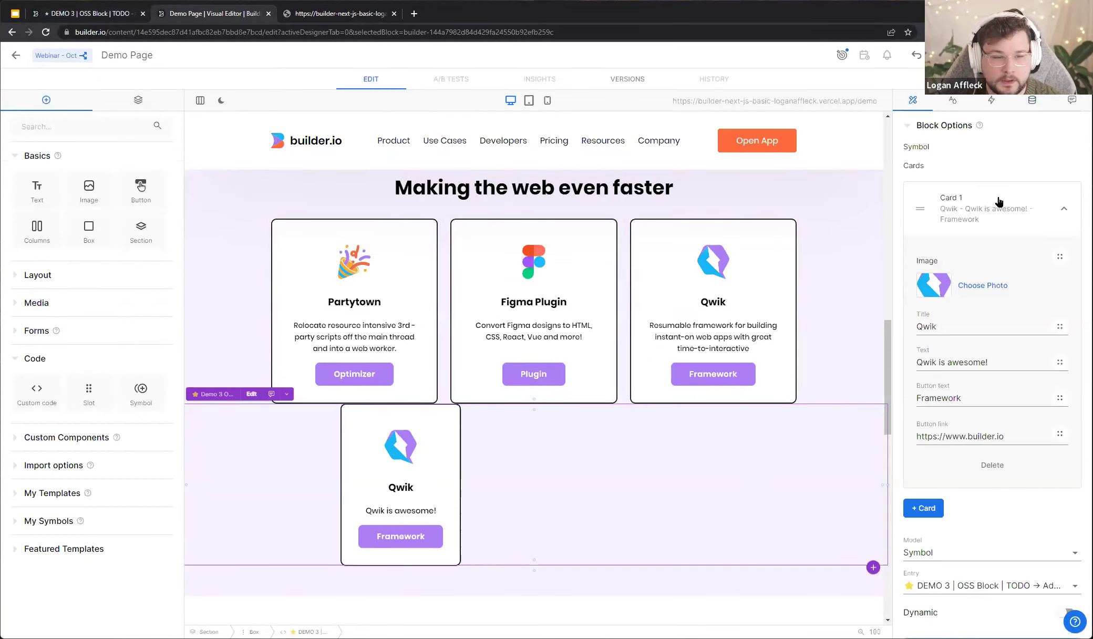
click(927, 509)
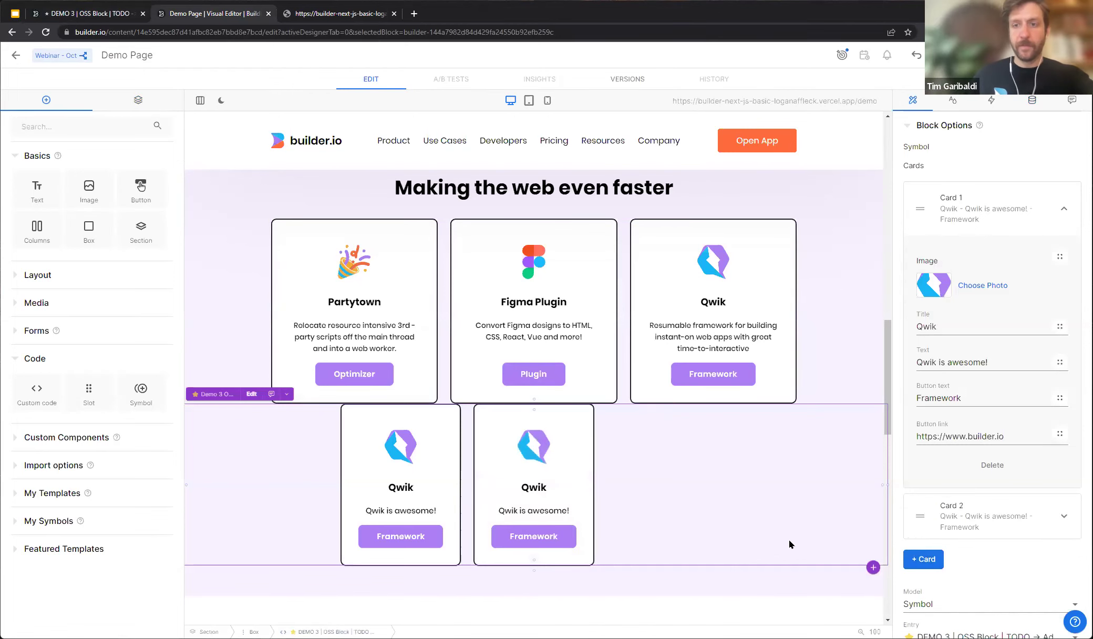
click(963, 287)
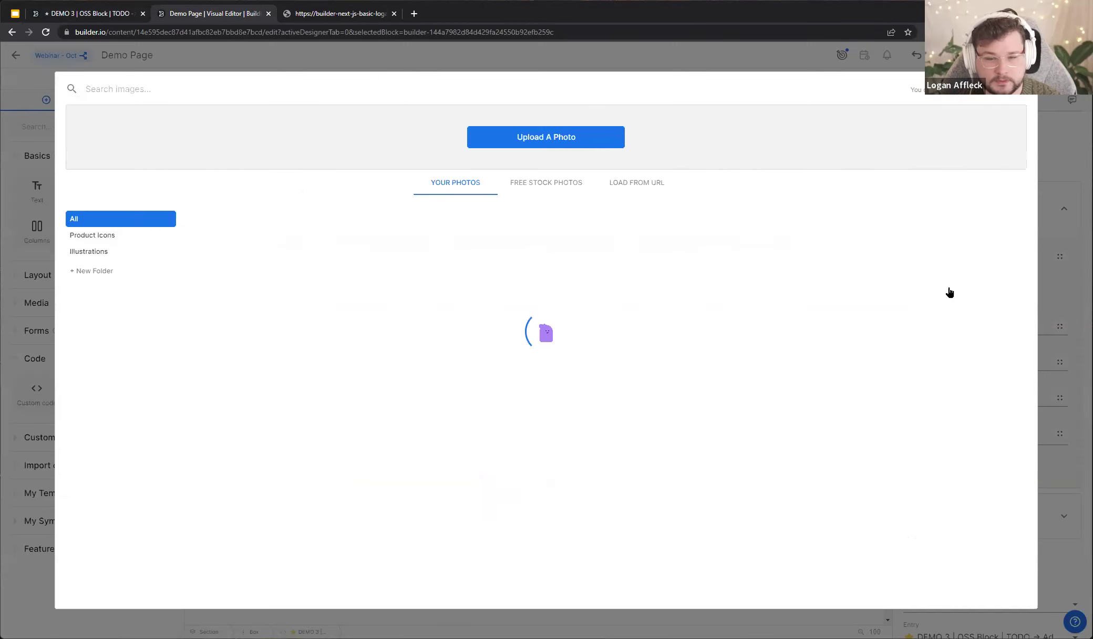
scroll(859, 359, down, 3)
click(859, 359)
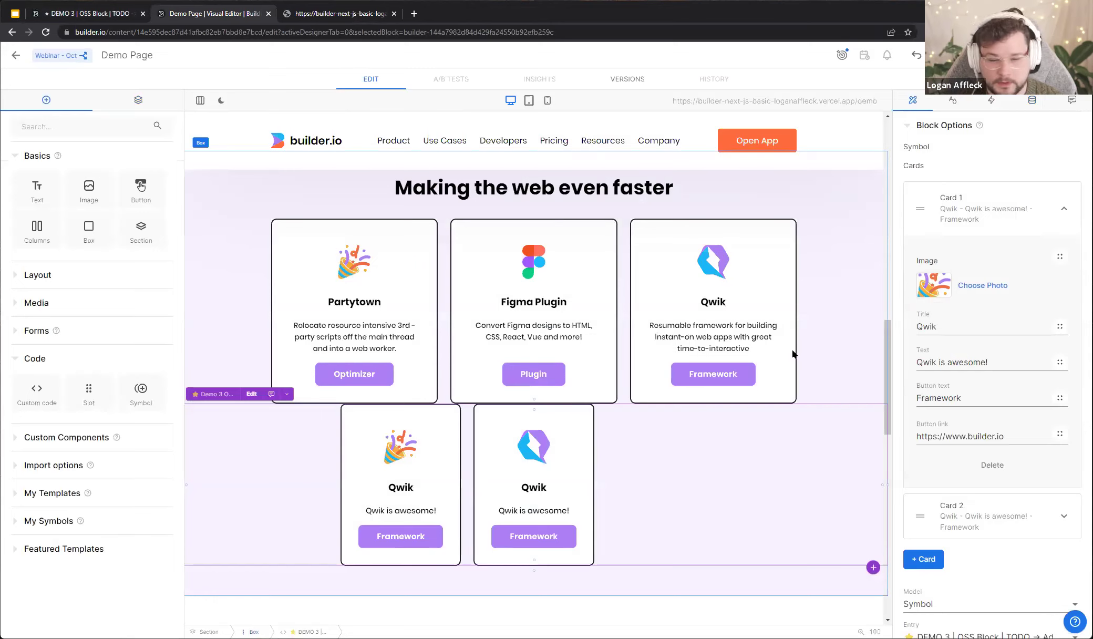
Set the title of Card 1 in the placed symbol to "Partytown"
double_click(926, 327)
text(Part)
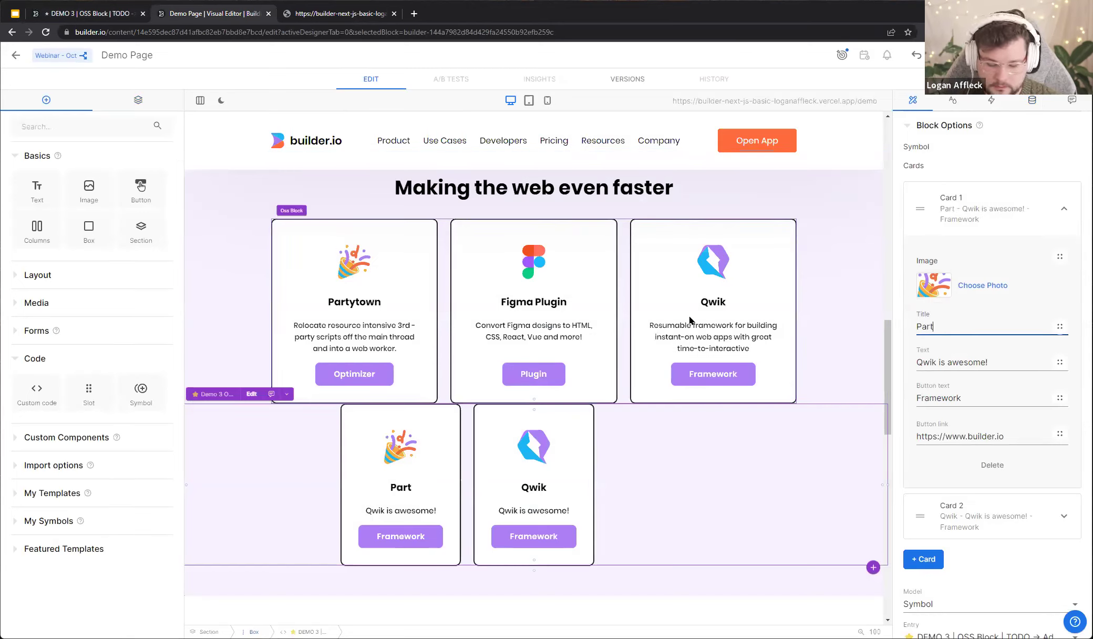
text(ytown)
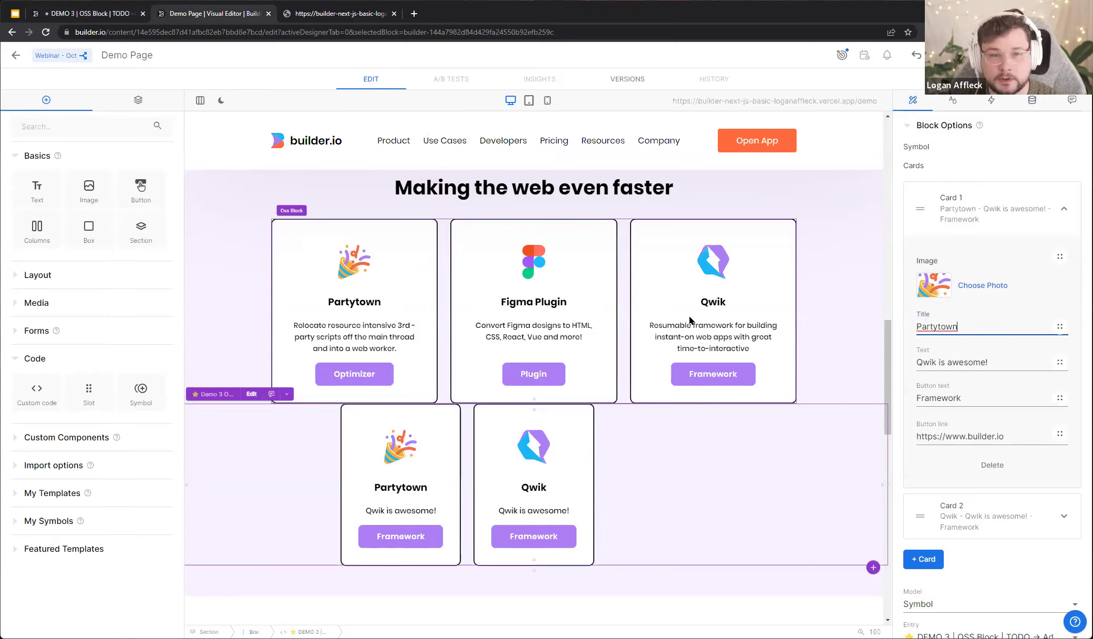
Delete the placed OSS Block symbol beneath the three open-source cards on the Demo Page
click(866, 325)
click(768, 434)
key(Delete)
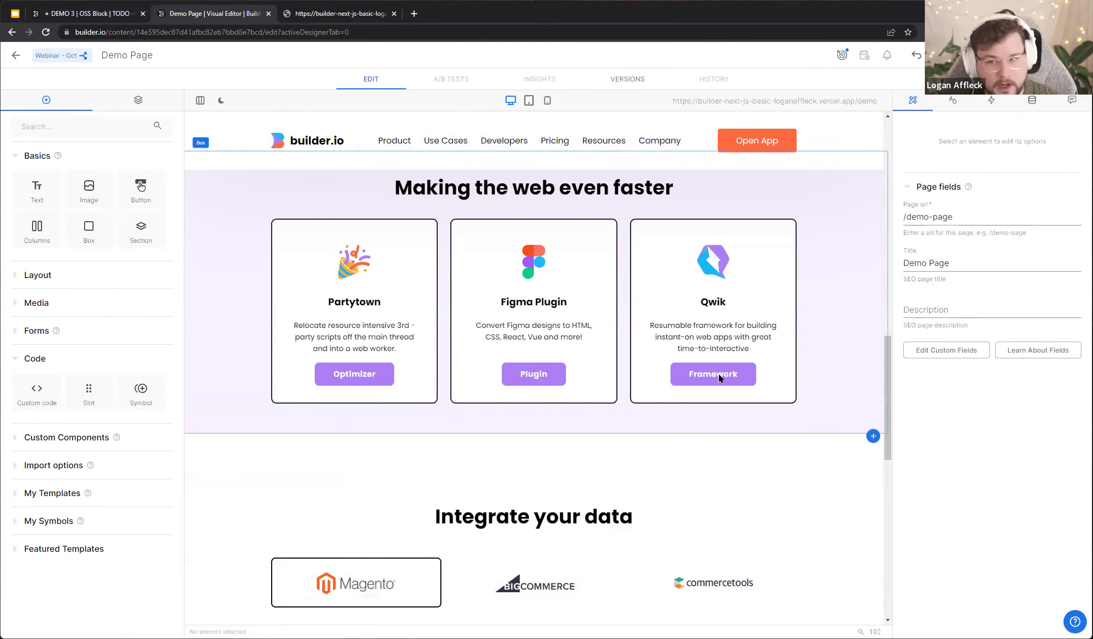
Review the Demo Page's "Integrate your data" section and the content entries of the Integrations data model
scroll(436, 343, down, 4)
scroll(436, 343, down, 1)
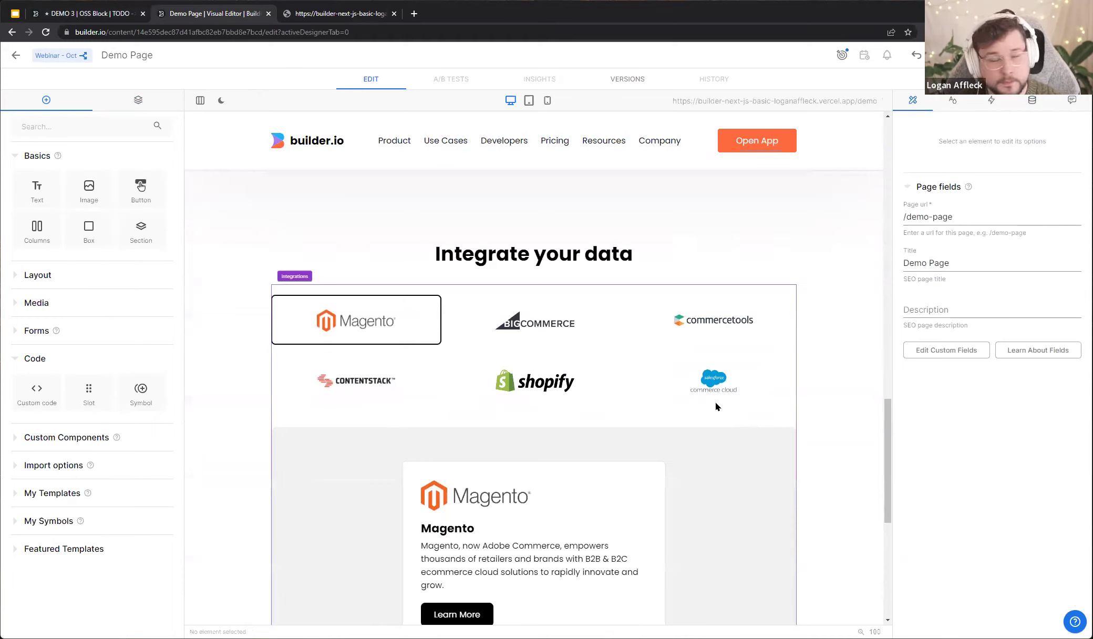
click(117, 19)
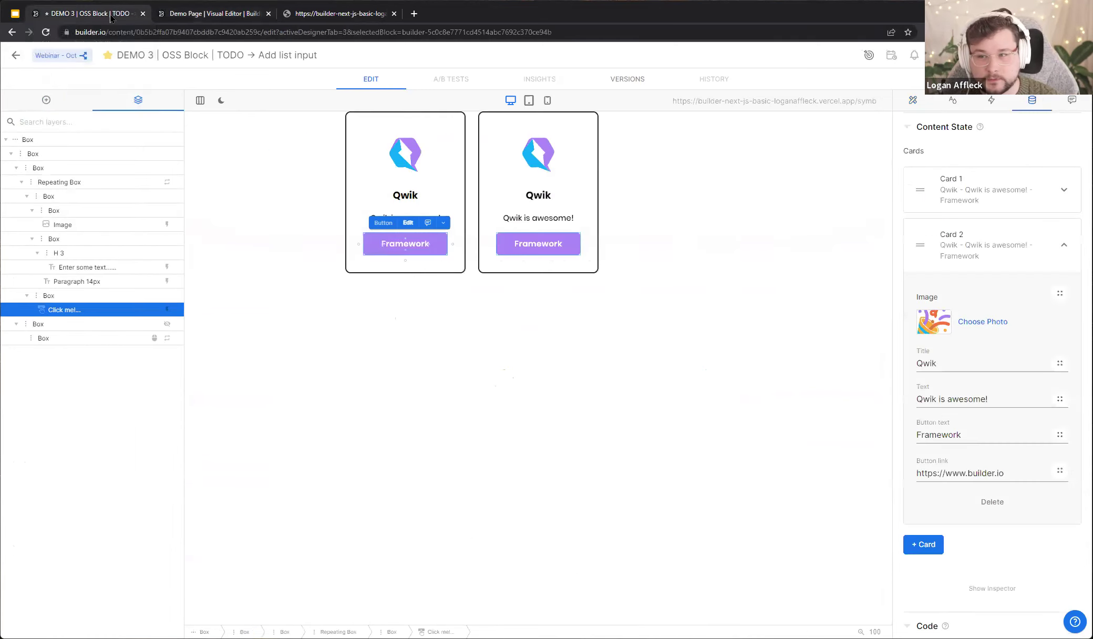
click(16, 55)
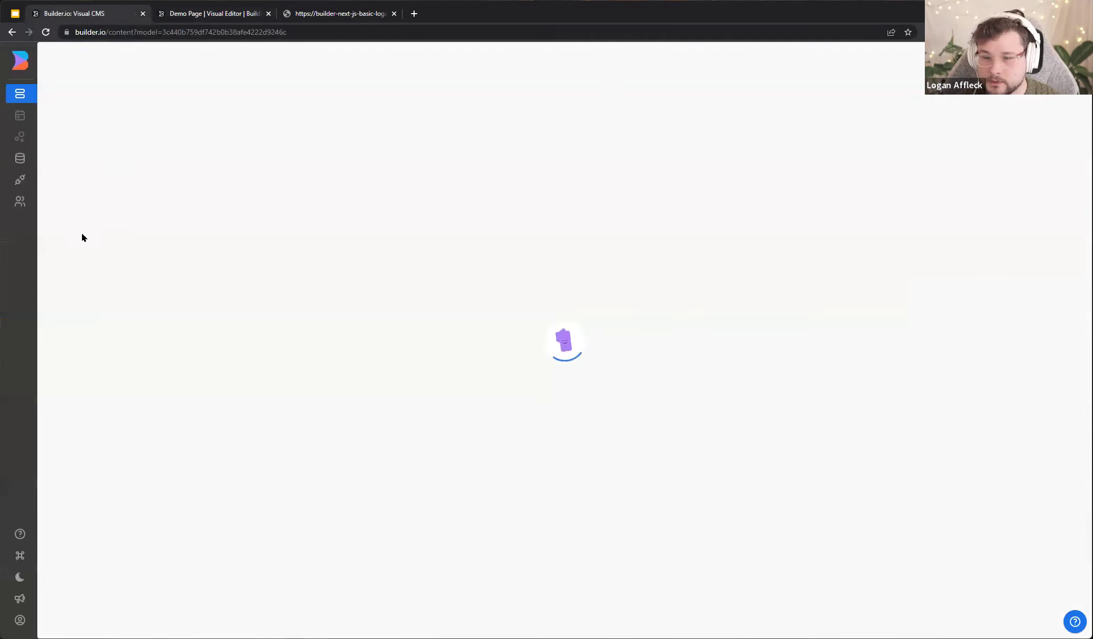
click(136, 260)
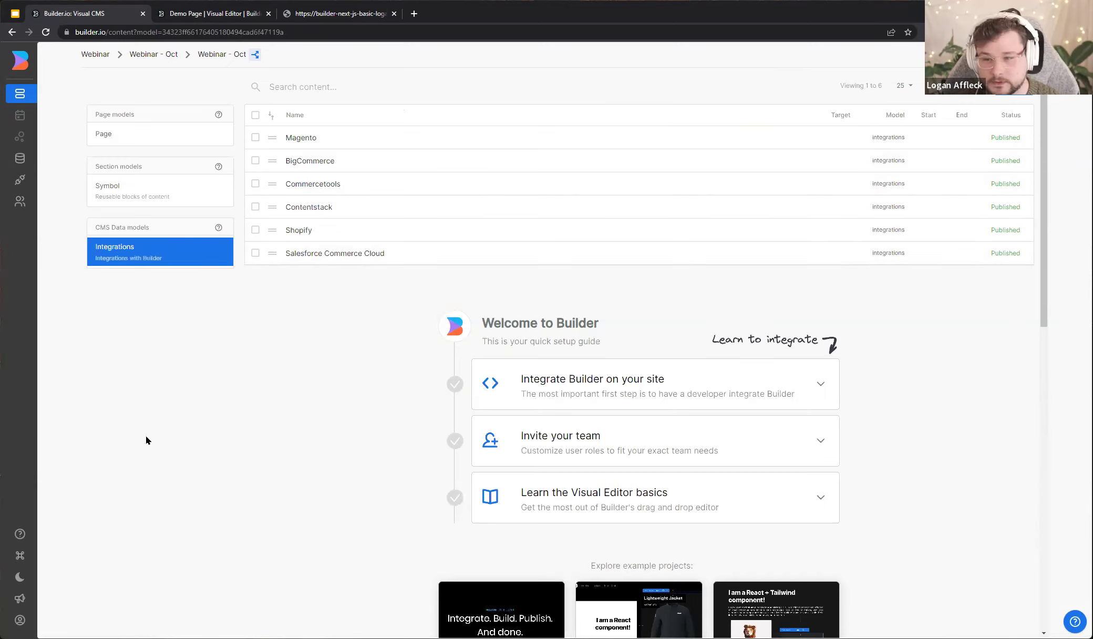
Open the symbol "DEMO 4 | Integrations | TODO → Import data, bind, add interactivity w/ state" and show its data settings
click(137, 189)
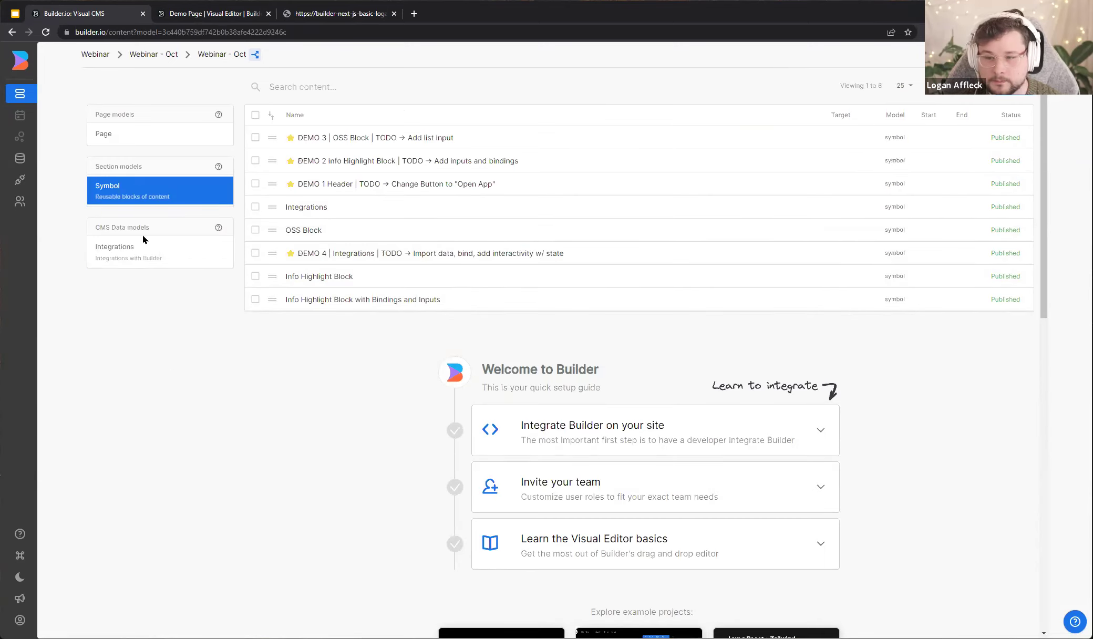
click(546, 259)
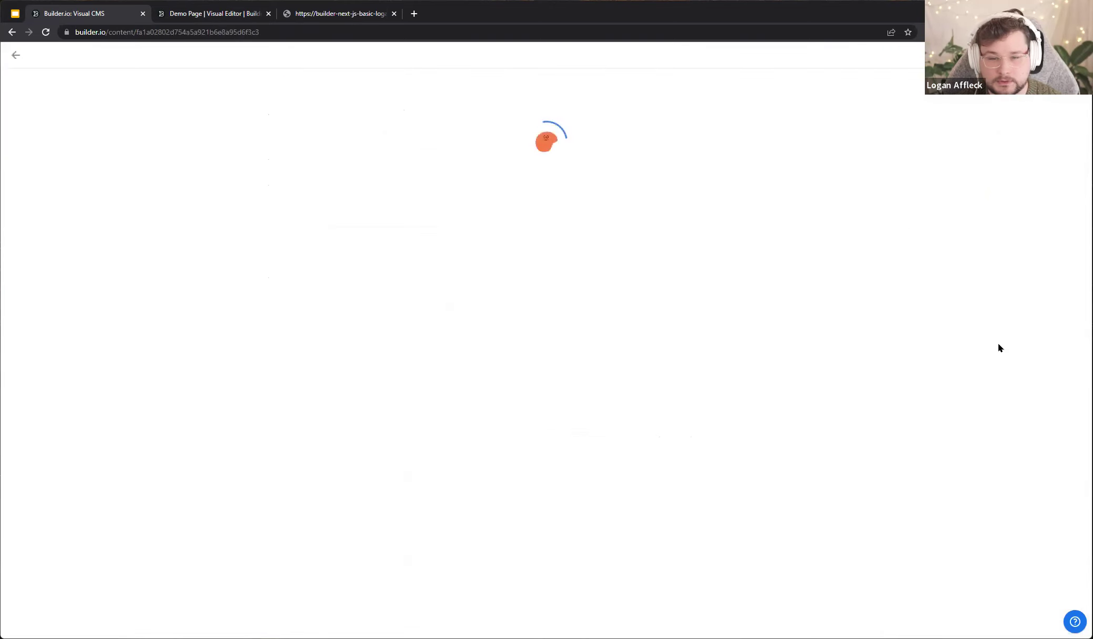
click(1032, 103)
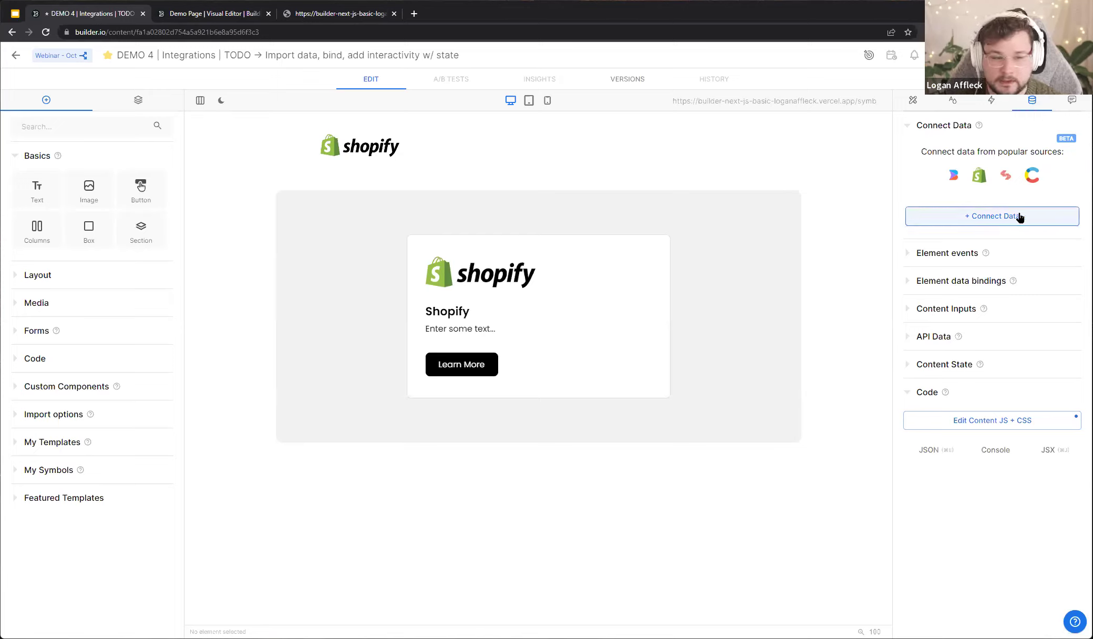
Connect Builder.io data to the symbol, using Integrations as the included resource
click(986, 337)
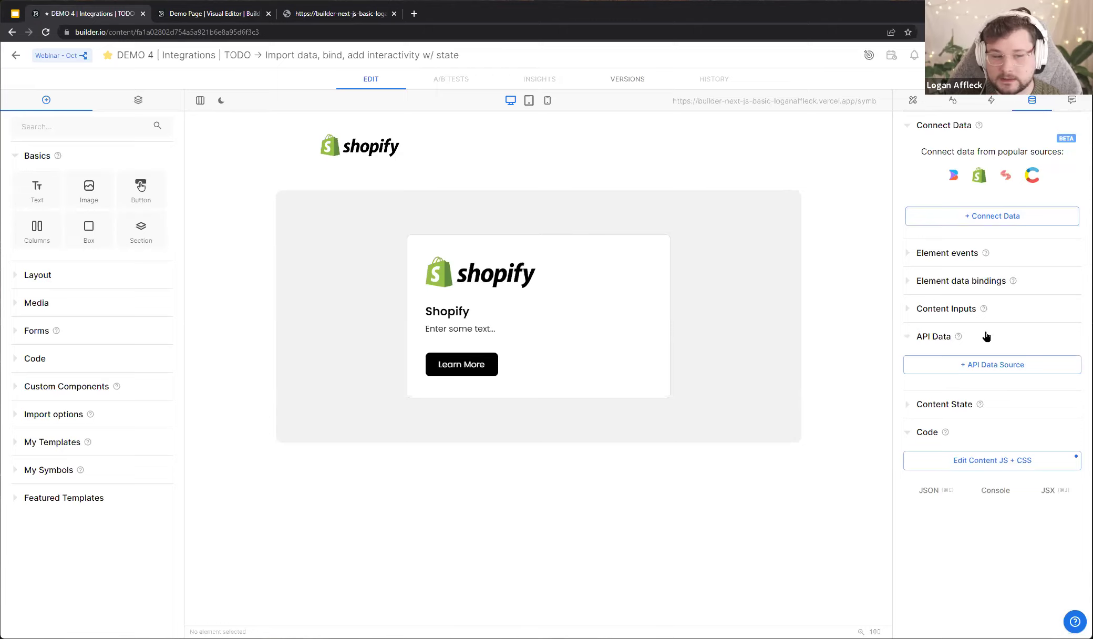
click(986, 336)
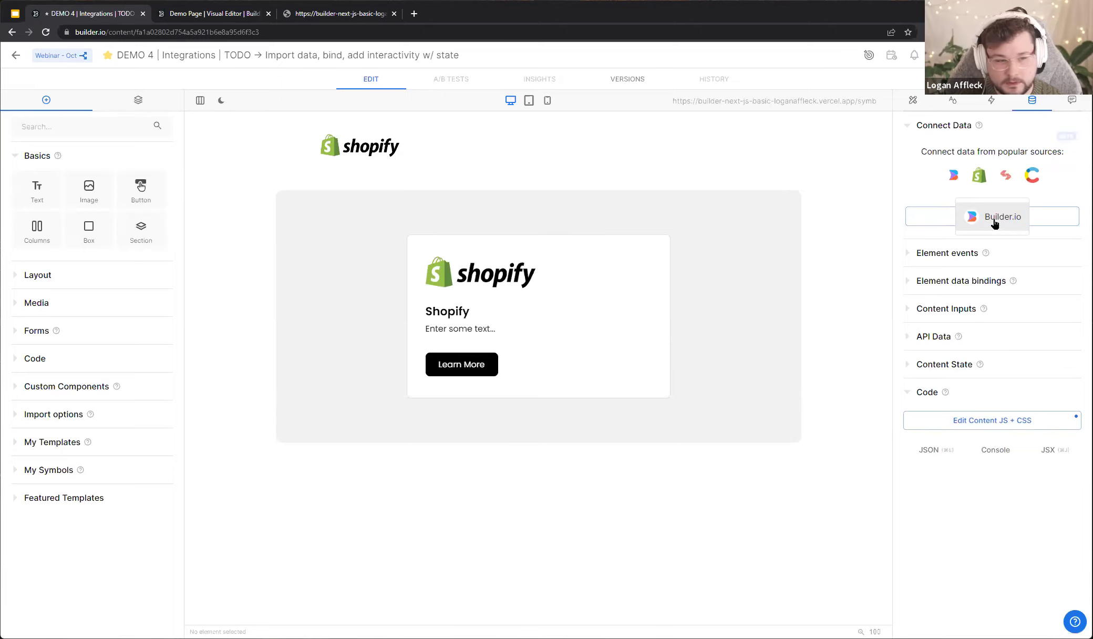
click(989, 217)
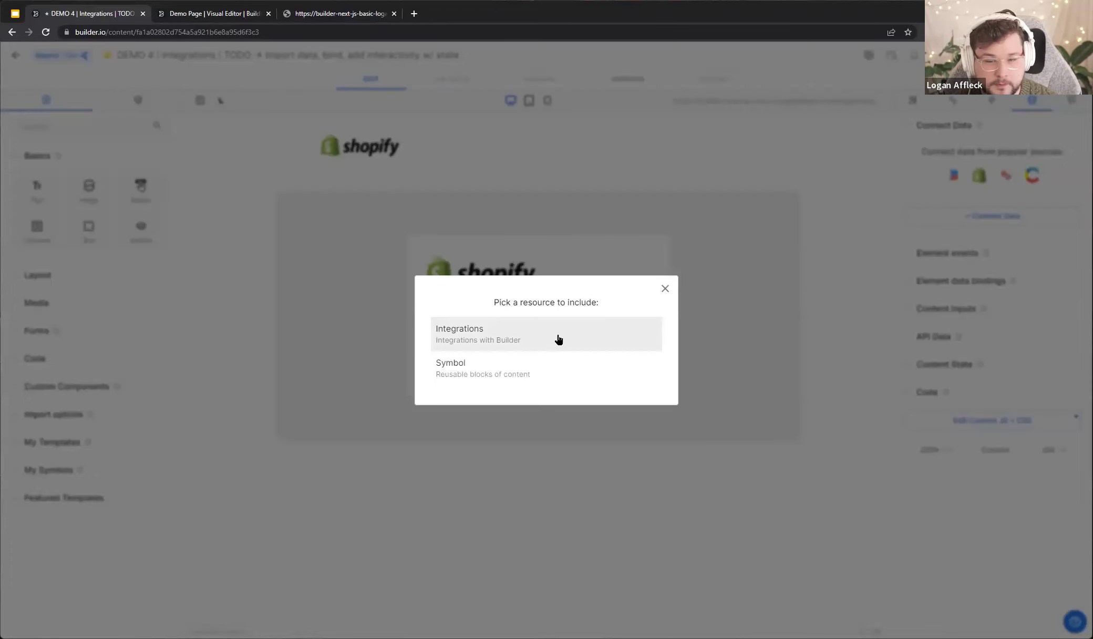
click(557, 339)
Inspect the content state down to the data fields of the first integrations result
click(926, 491)
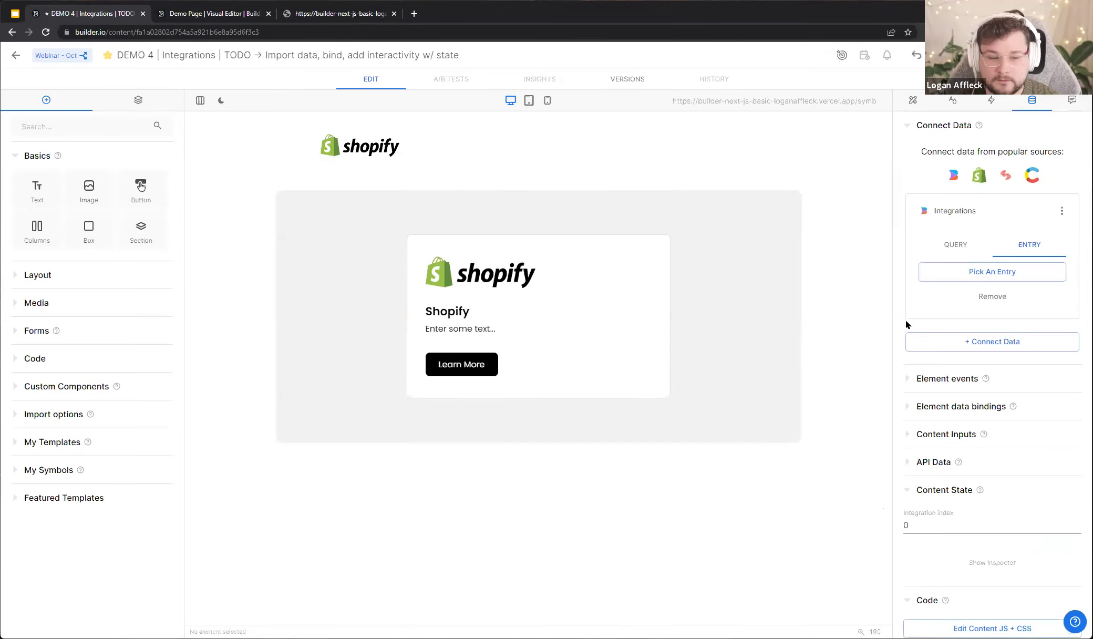
scroll(945, 399, down, 2)
click(995, 487)
scroll(964, 383, down, 1)
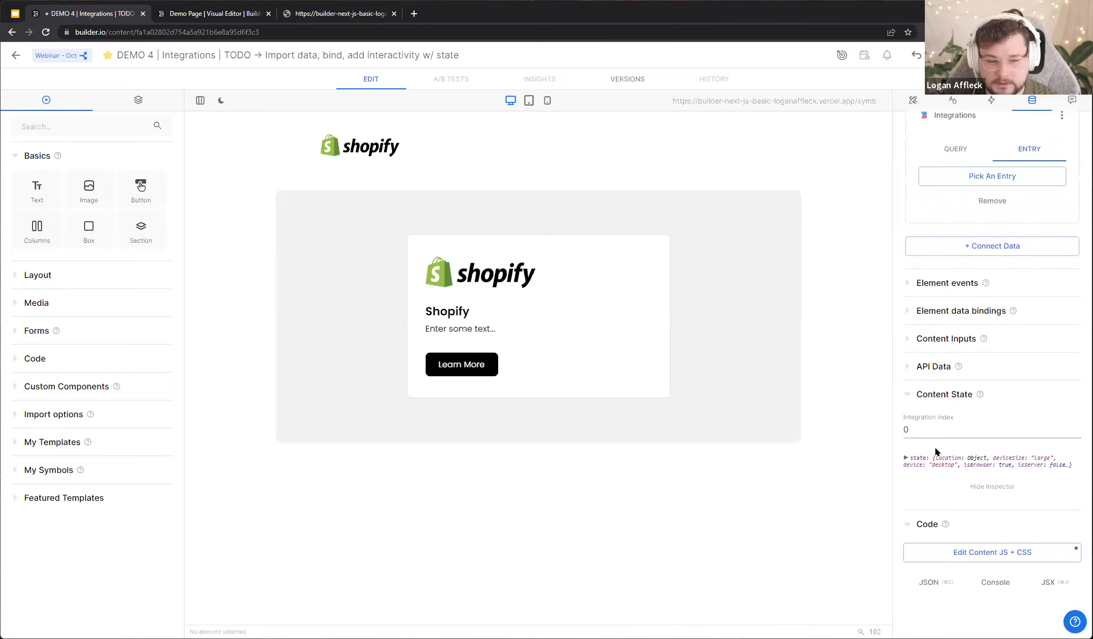
click(907, 458)
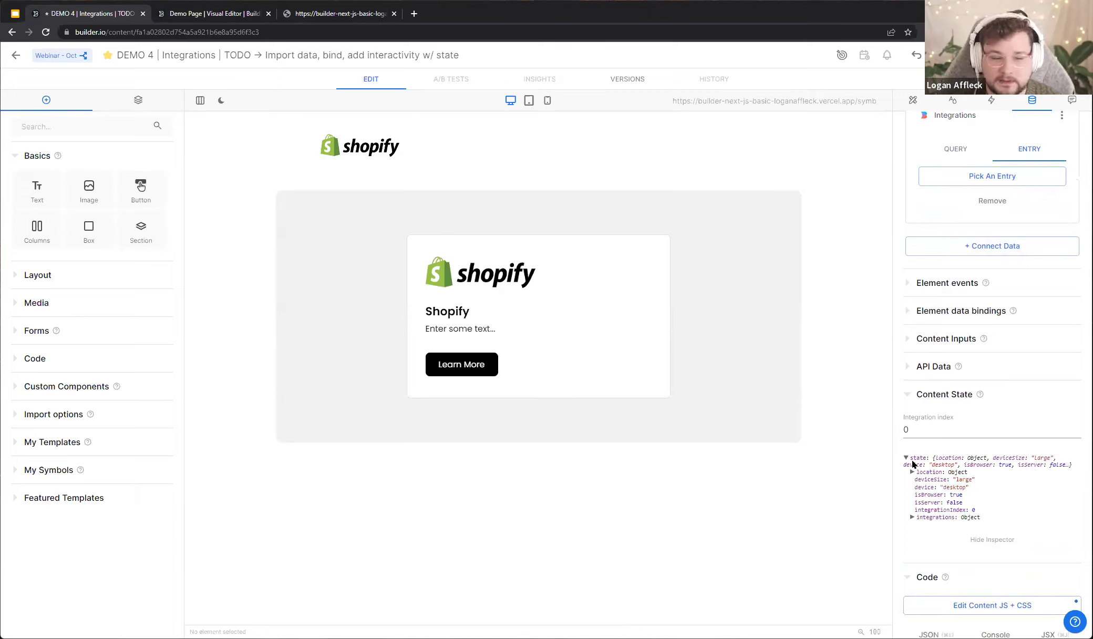
click(912, 517)
scroll(946, 473, down, 1)
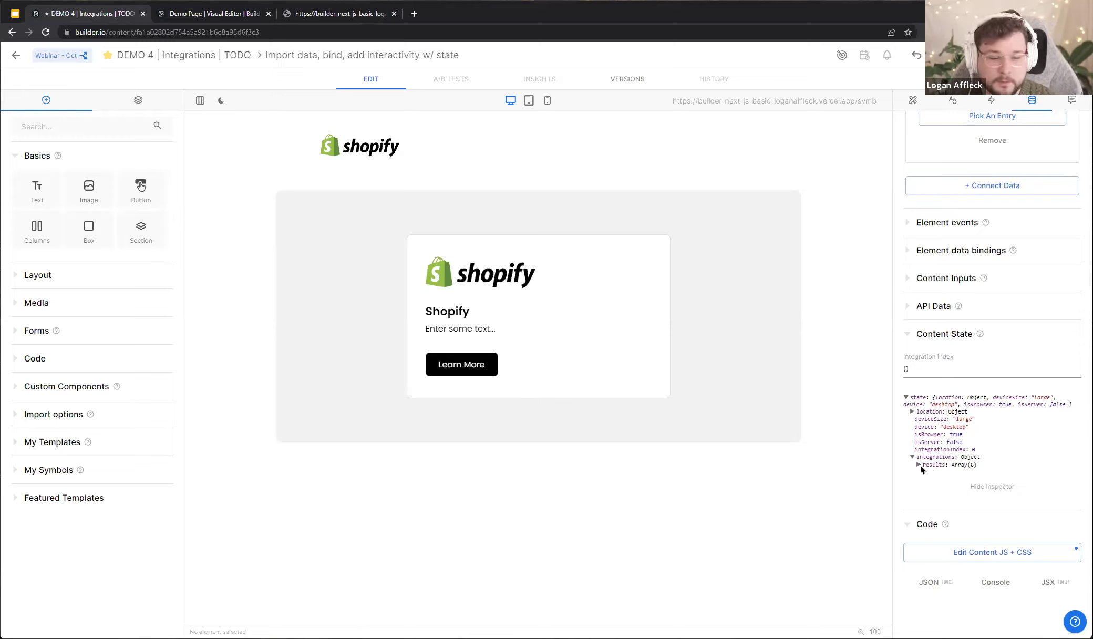
click(919, 464)
scroll(1010, 454, down, 1)
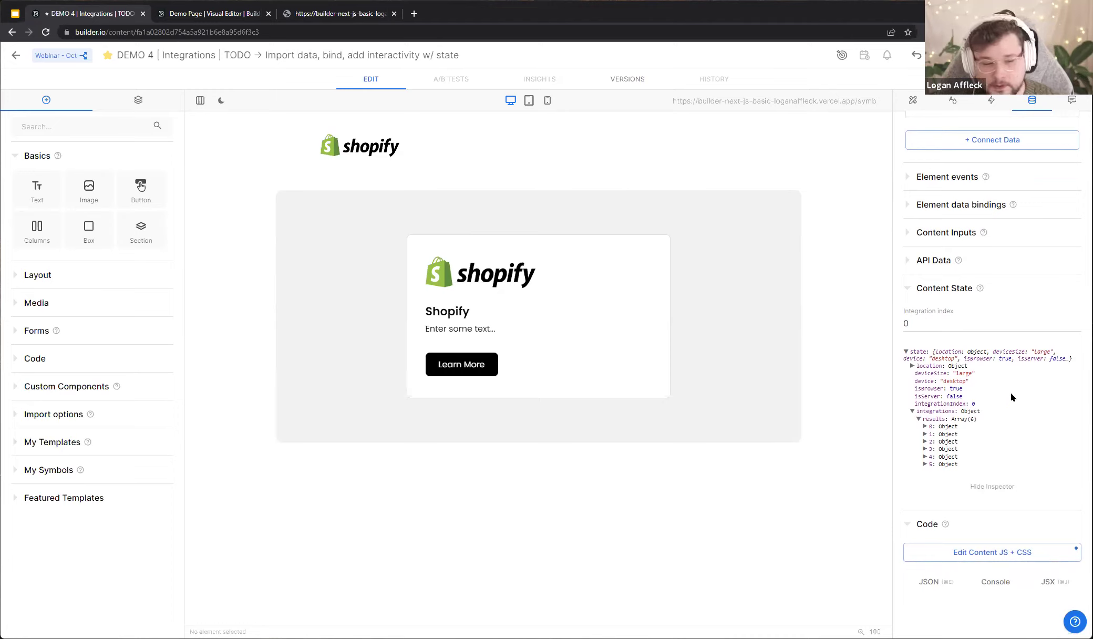
click(924, 427)
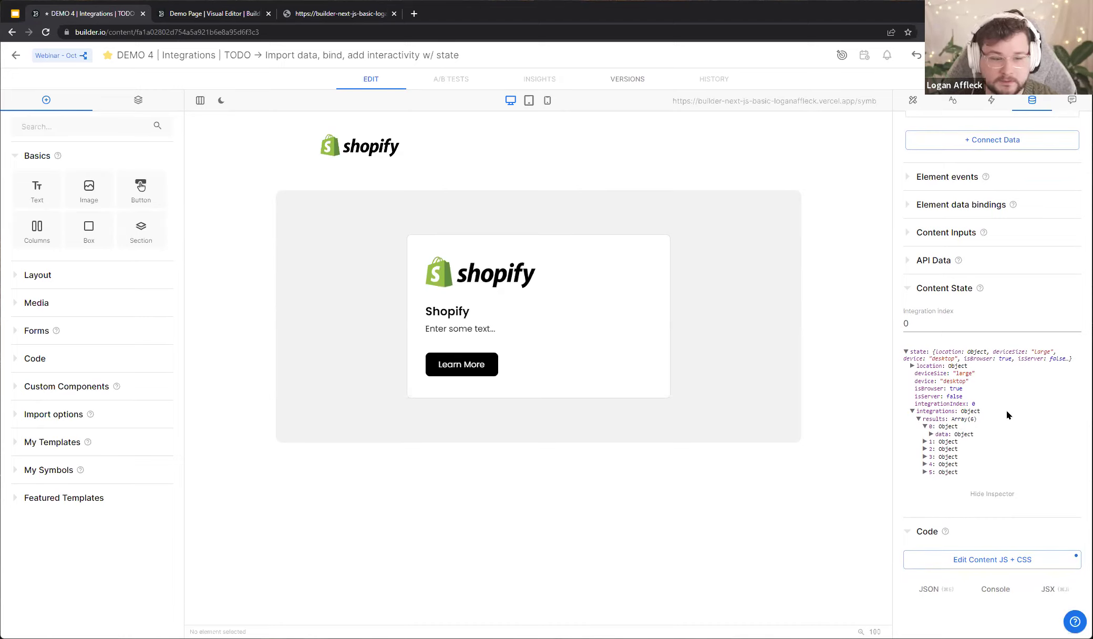
click(932, 434)
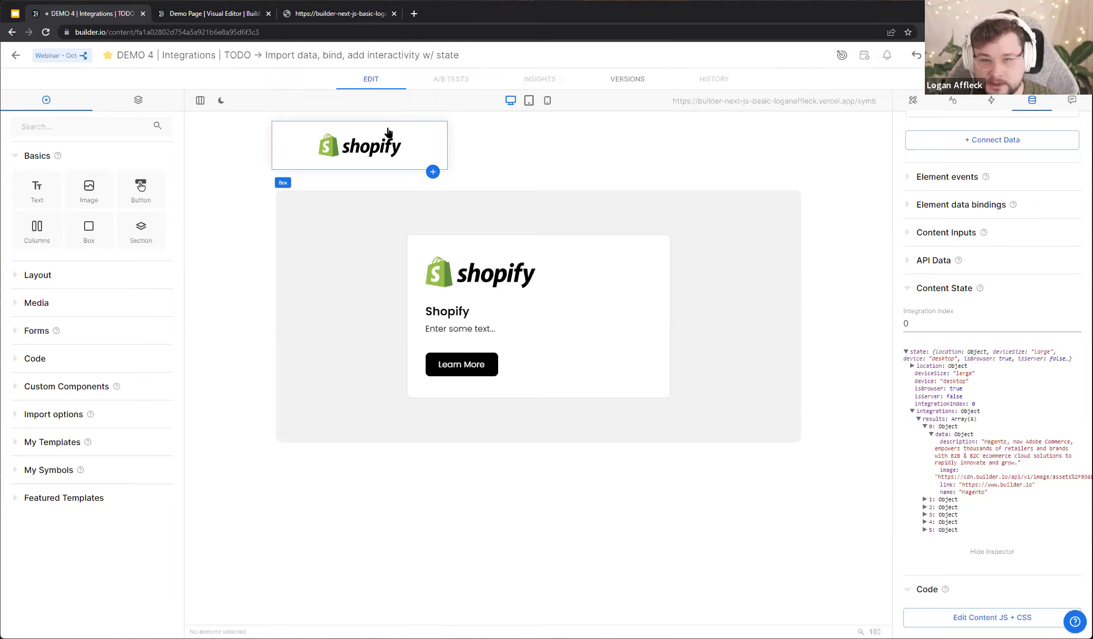
Repeat the Repeating Box in the Logos layer for each item in integrations.results
click(160, 100)
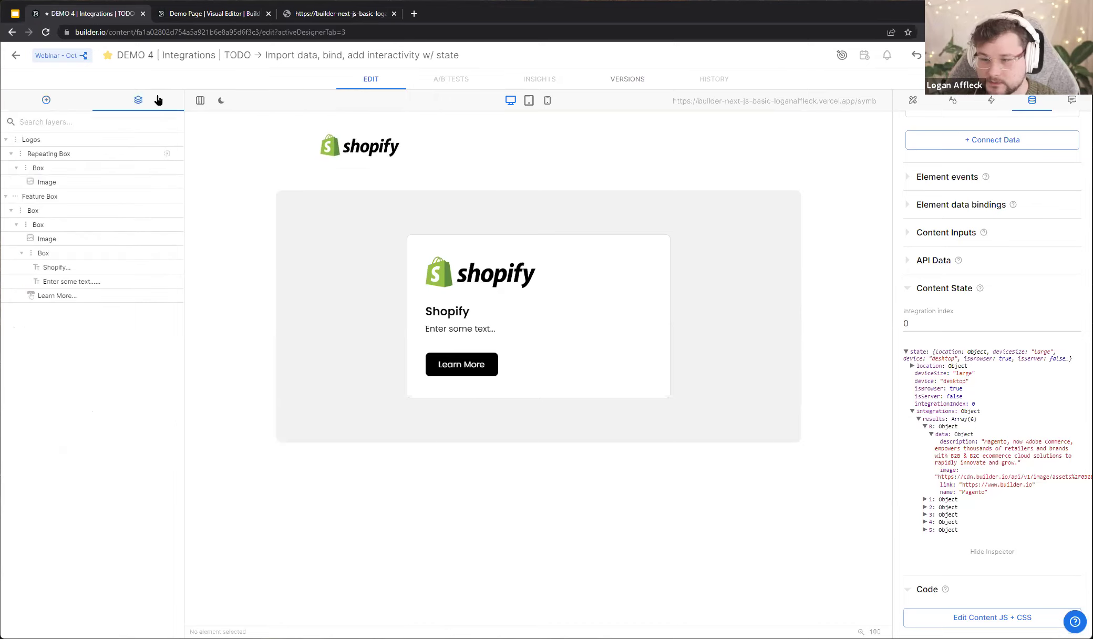
click(106, 158)
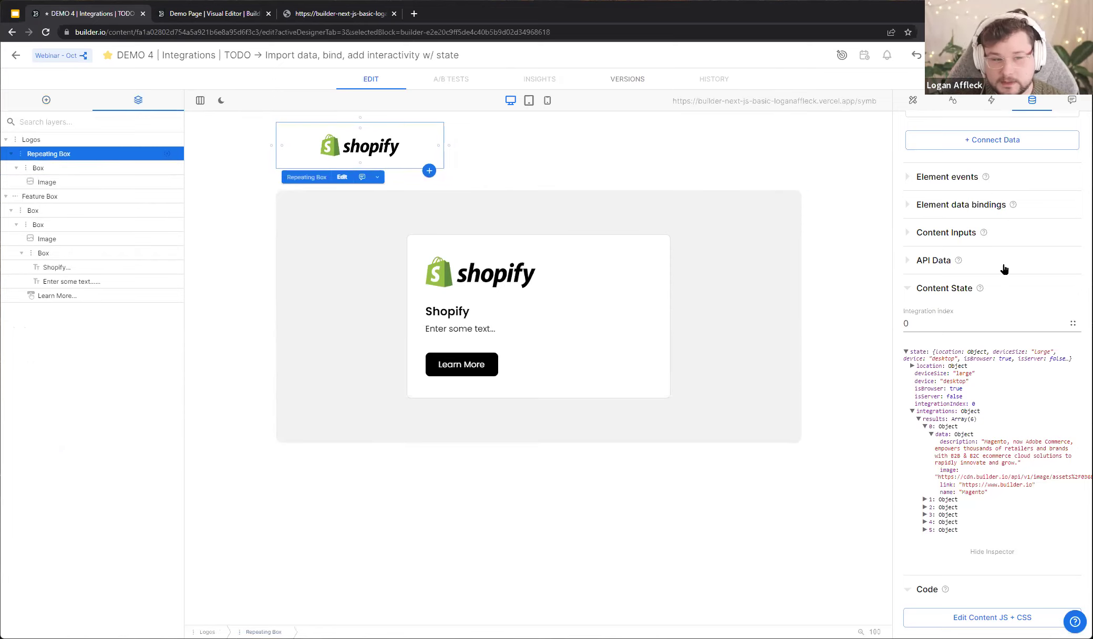
scroll(998, 268, up, 3)
click(933, 370)
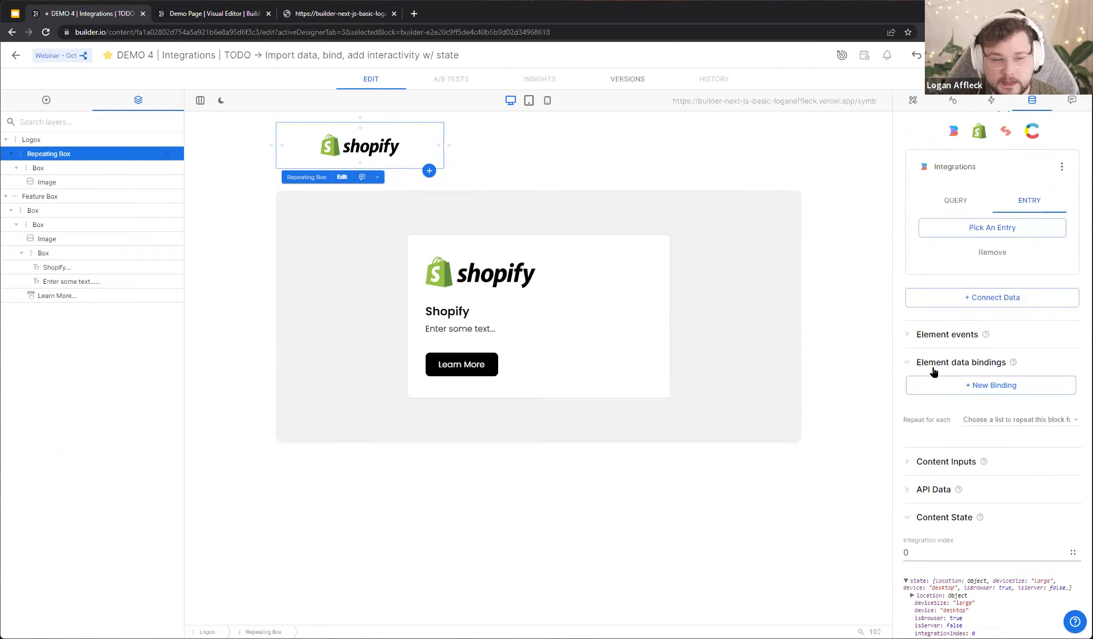
scroll(933, 371, down, 2)
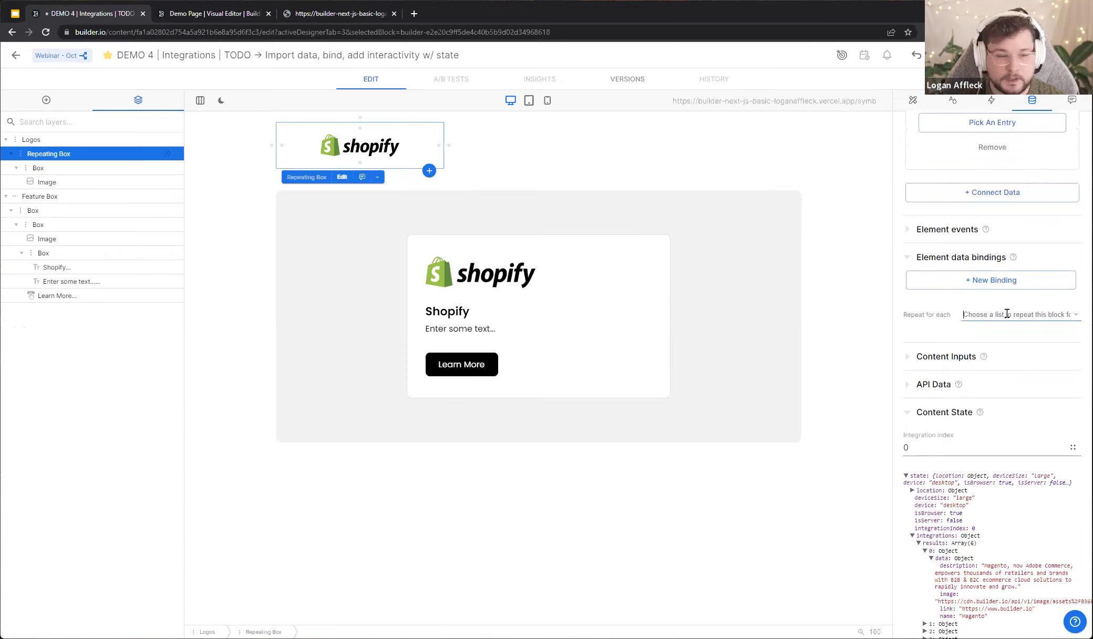
click(1074, 316)
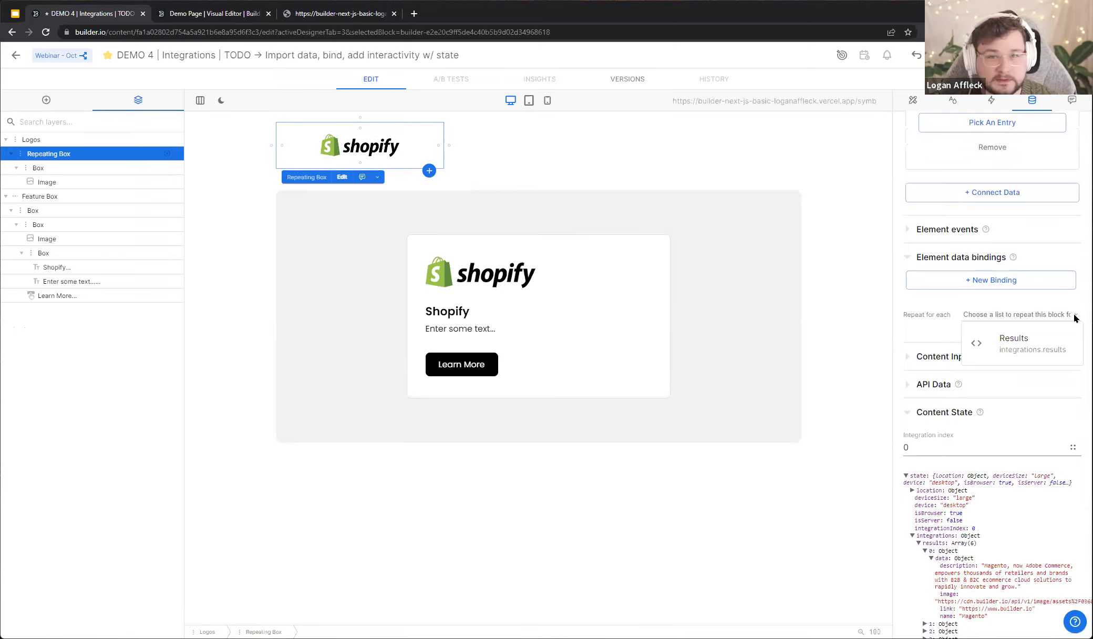
click(1051, 342)
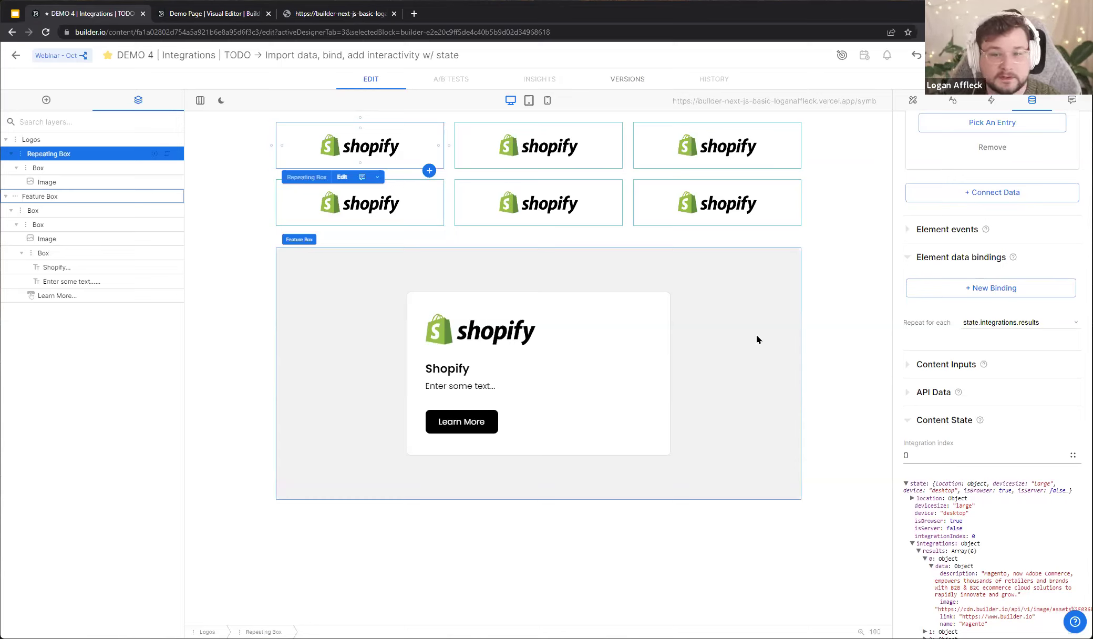
Bind the repeated logo's Image property to "Results Item - Data - Image"
click(362, 146)
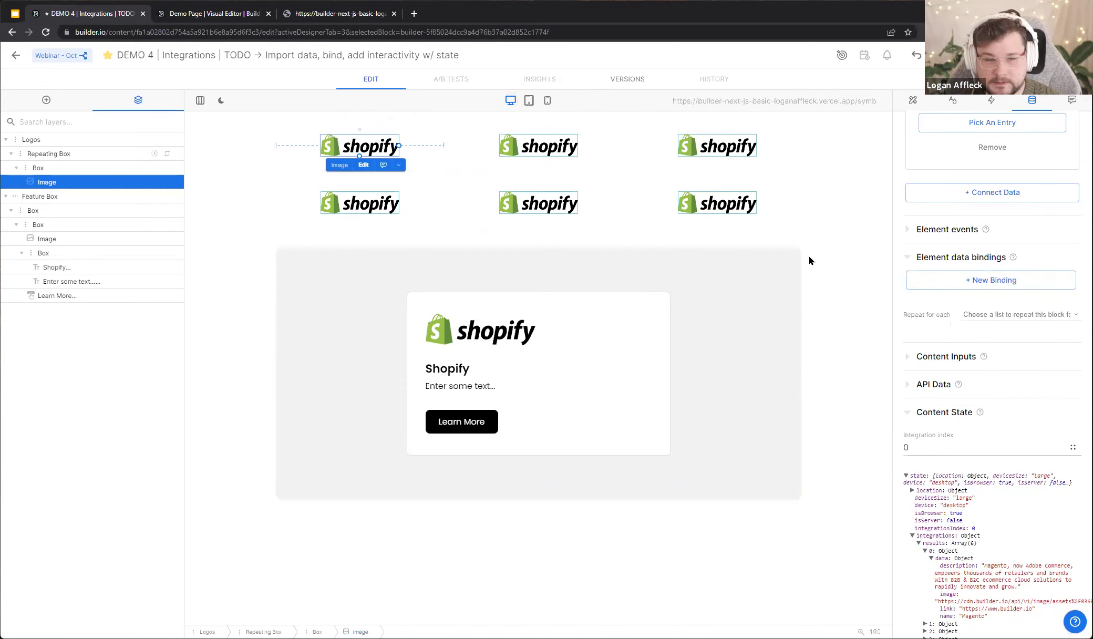
click(955, 277)
click(957, 295)
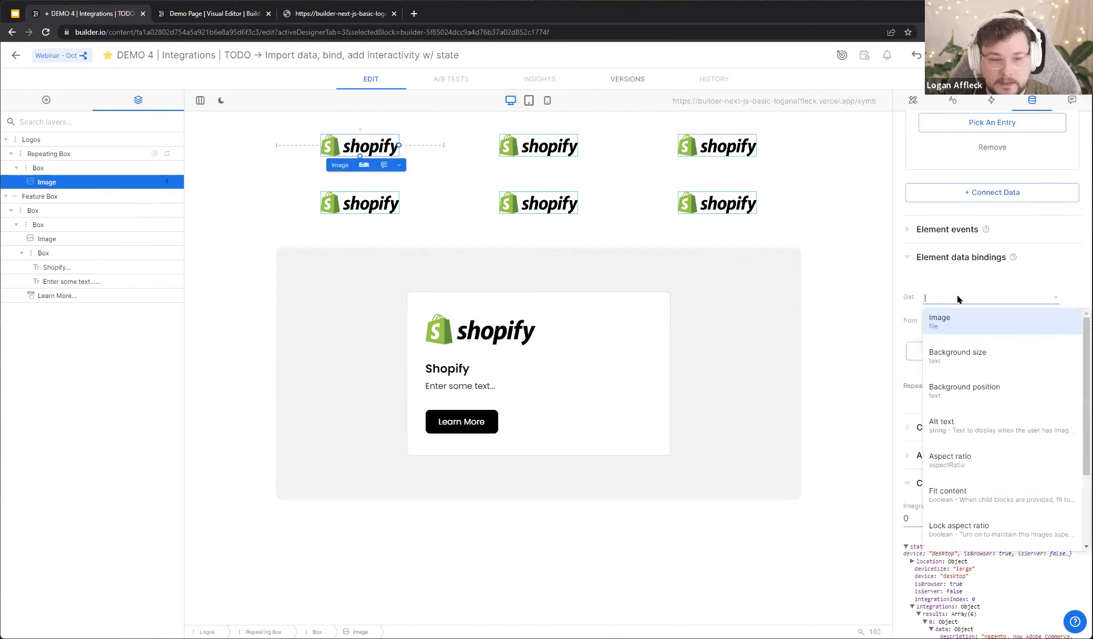
click(953, 321)
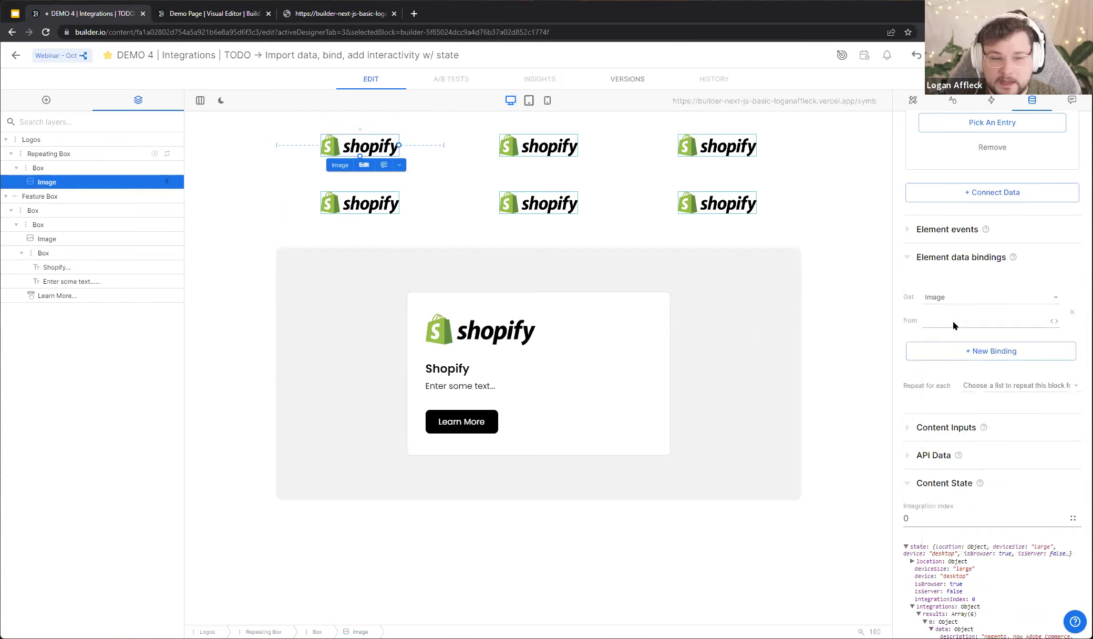
click(1010, 324)
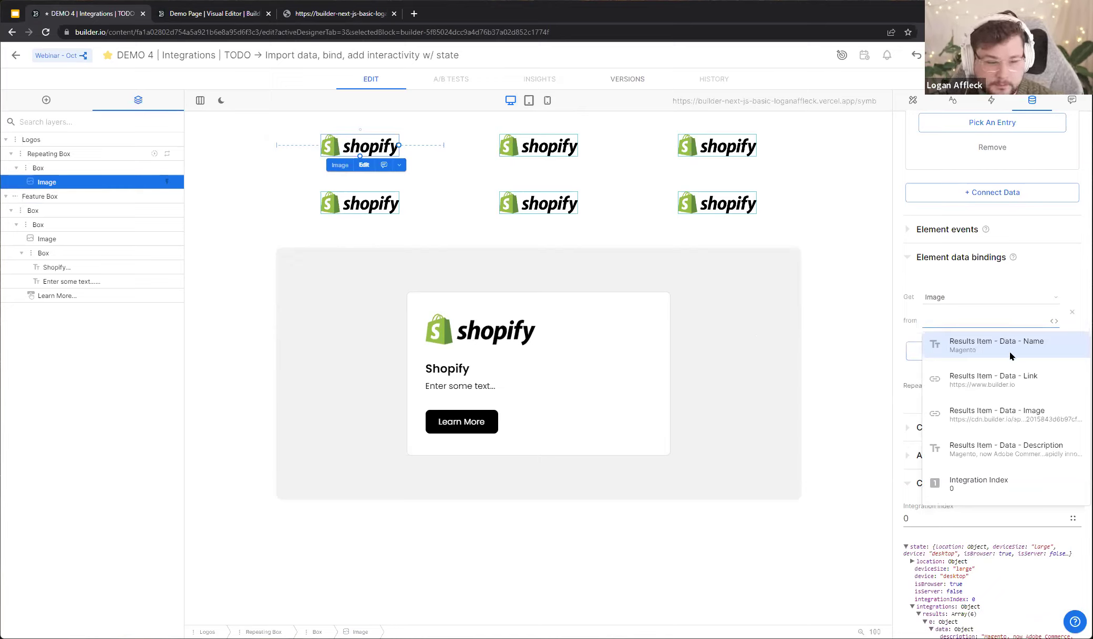
click(996, 419)
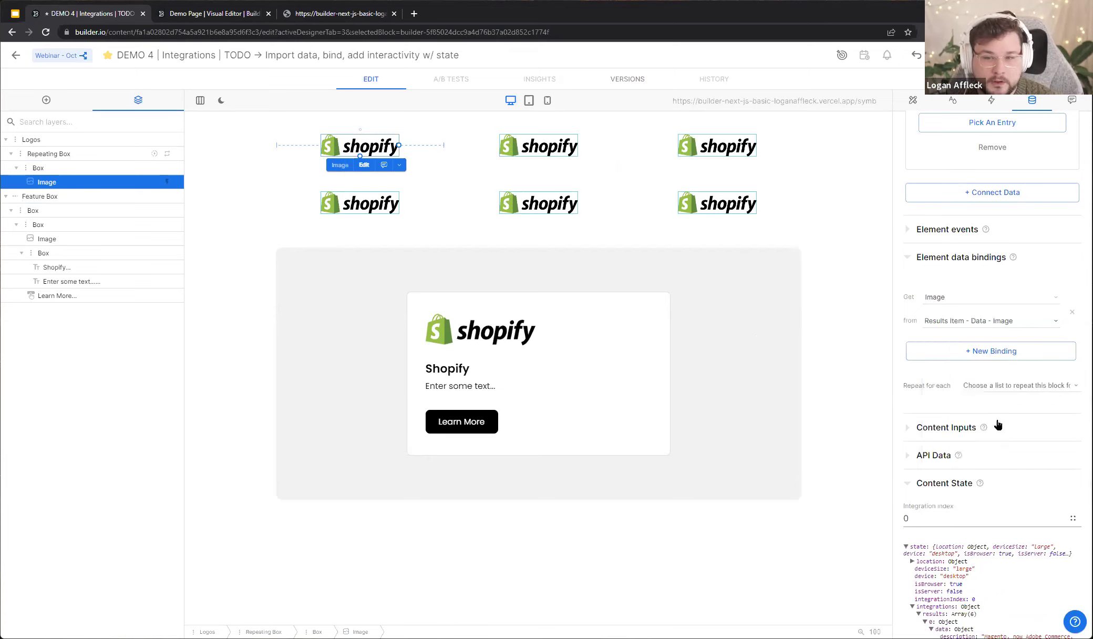
click(840, 254)
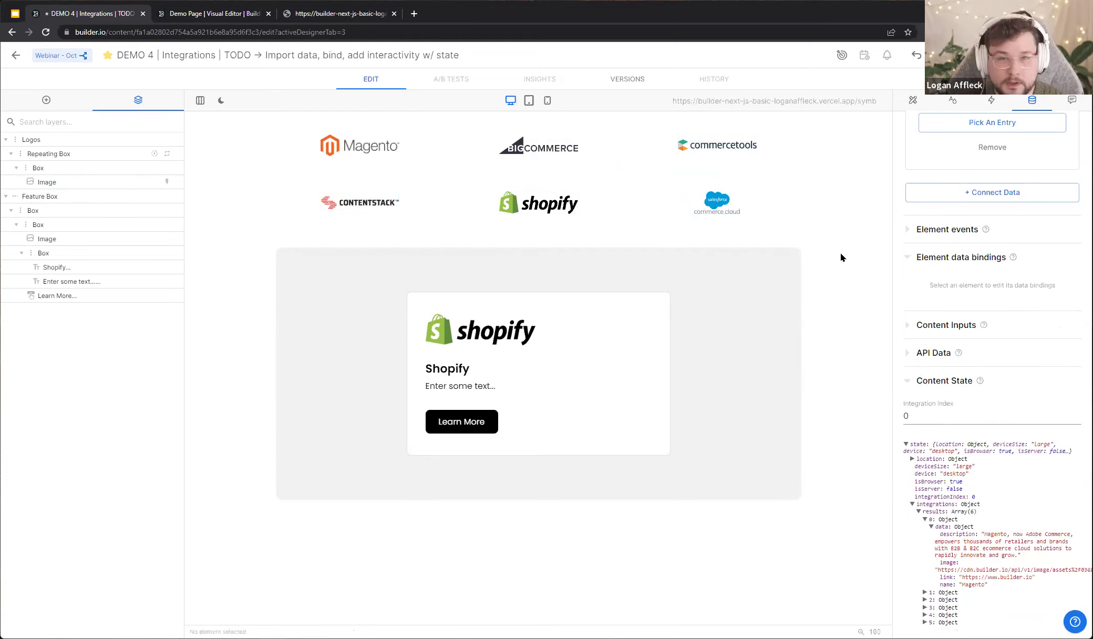
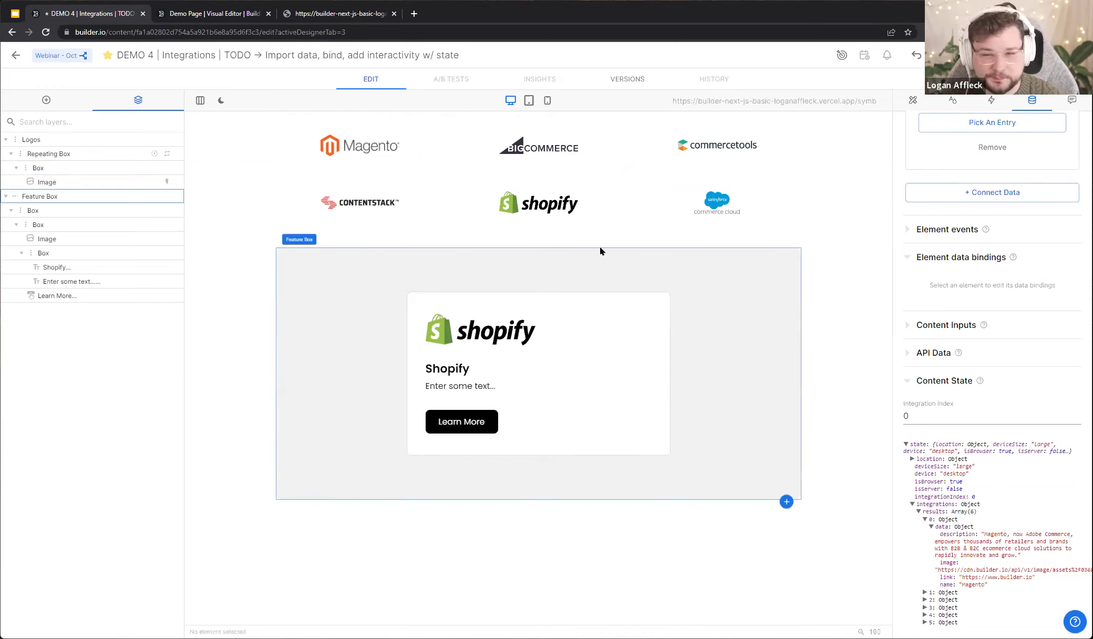
Add a click event with a Custom code action to the Repeating Box and clear its default code
click(70, 154)
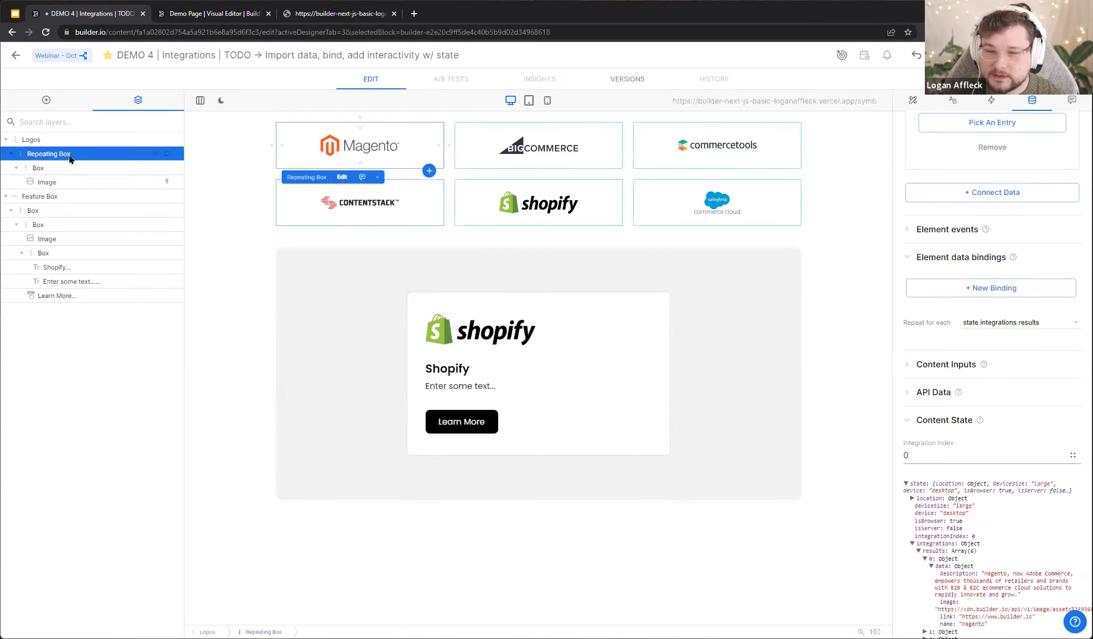
click(958, 231)
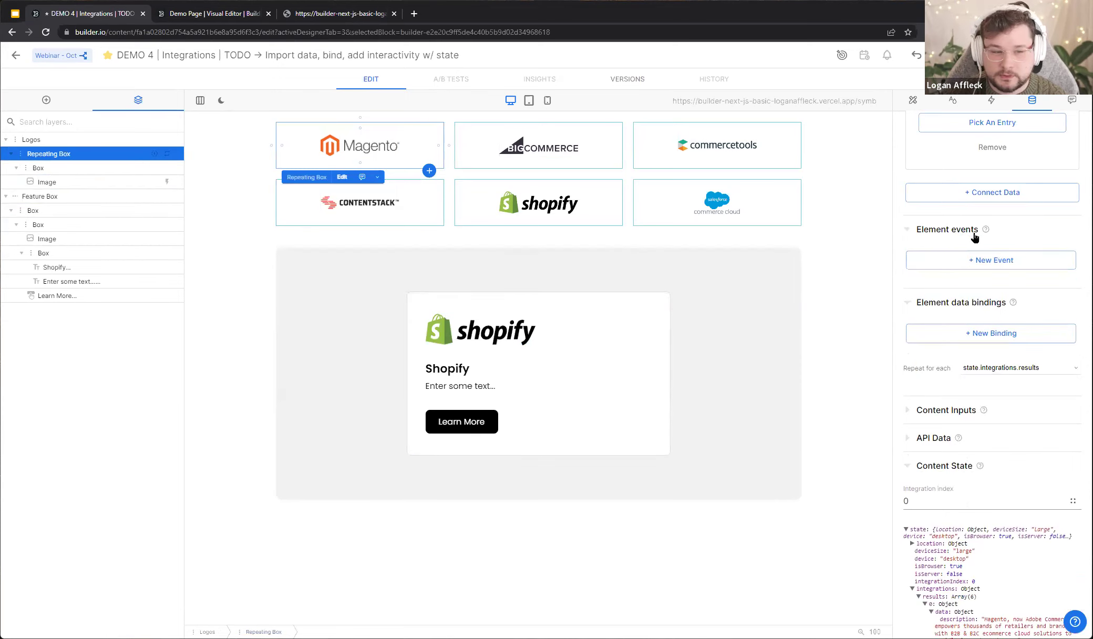
click(994, 262)
click(1003, 268)
click(970, 312)
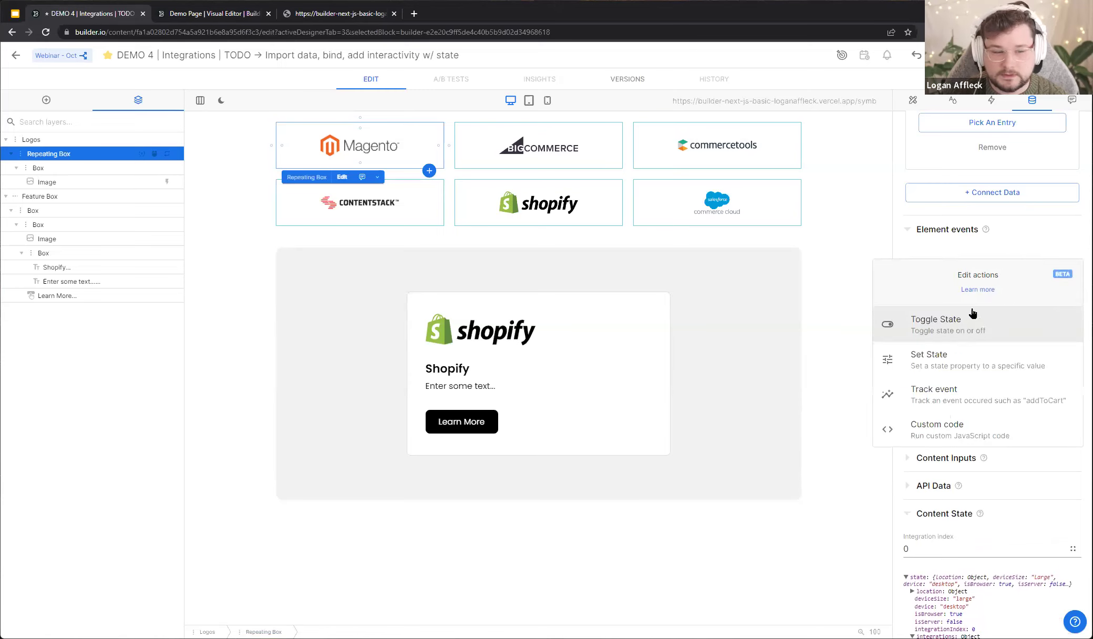
click(965, 429)
key(ctrl+a)
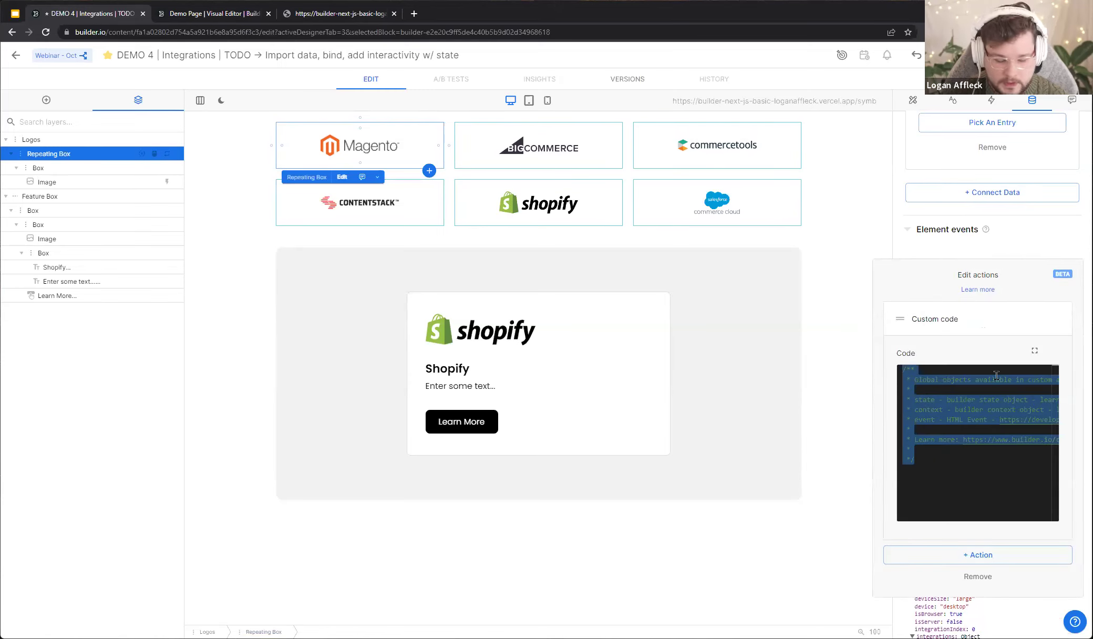
key(BackSpace)
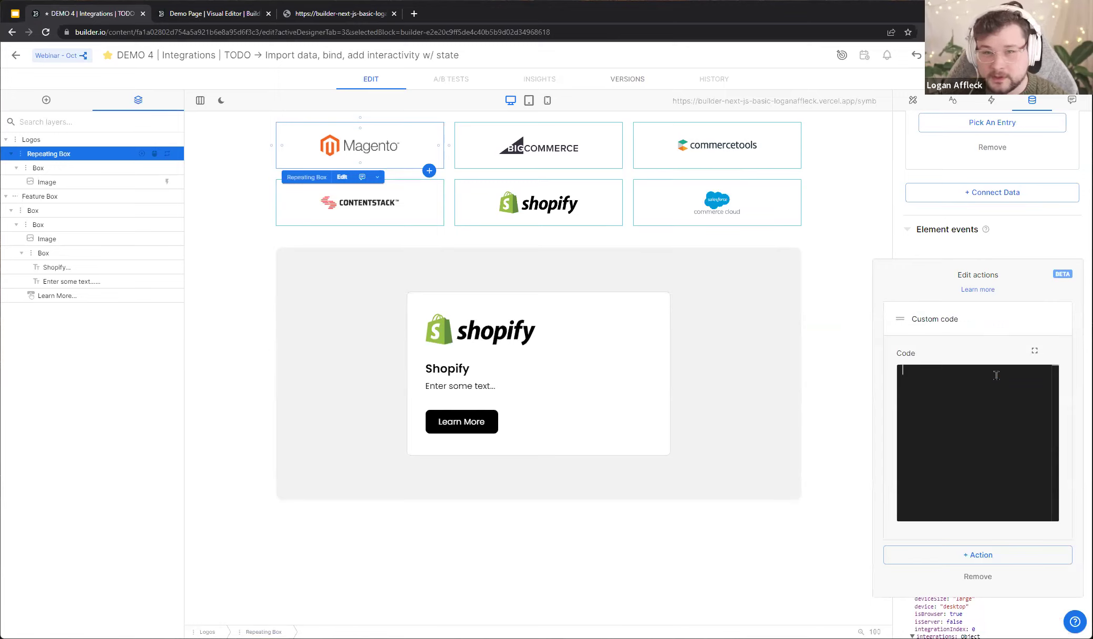
Write the action code "state.integrationIndex = state.$index" in the full-screen code editor and close the action editor
click(1033, 350)
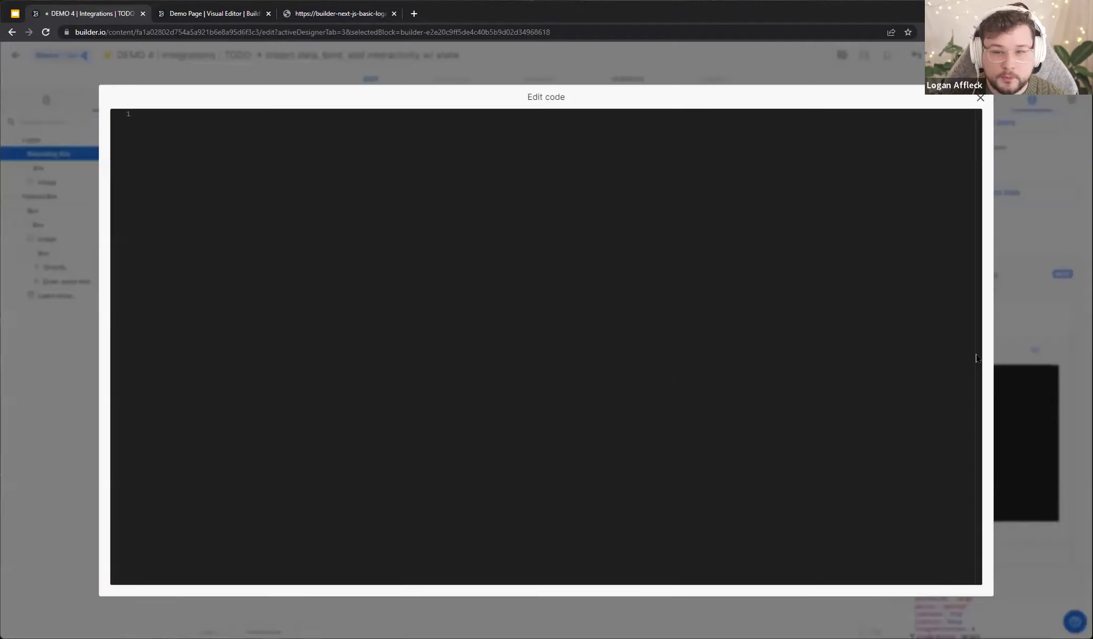
text(state.)
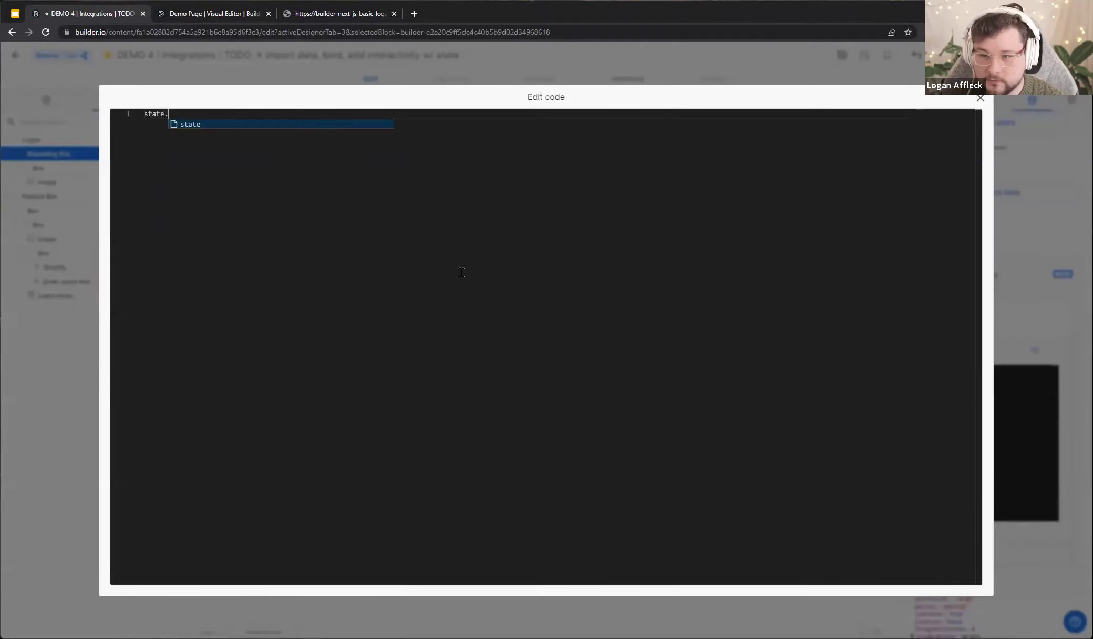
text(integrationIndex =)
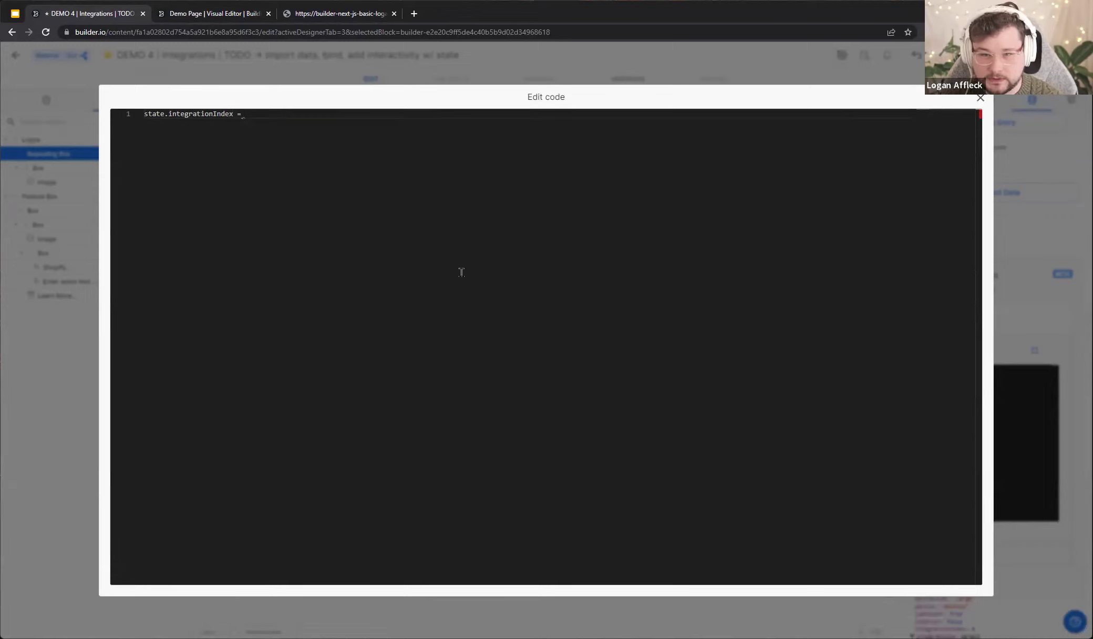
text(state.)
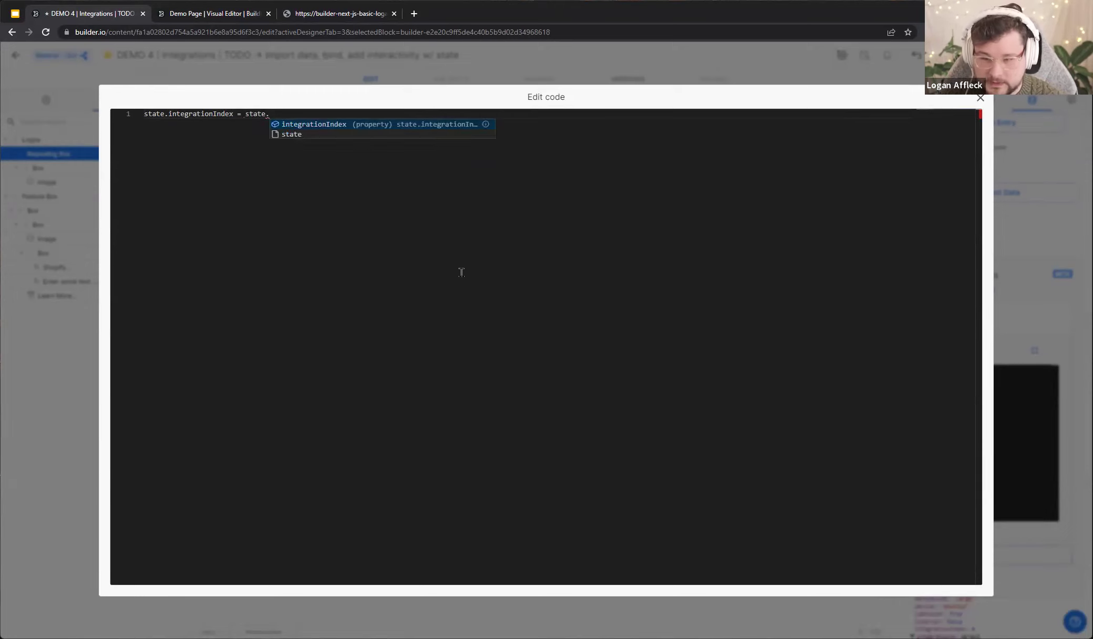
key(Escape)
text($index)
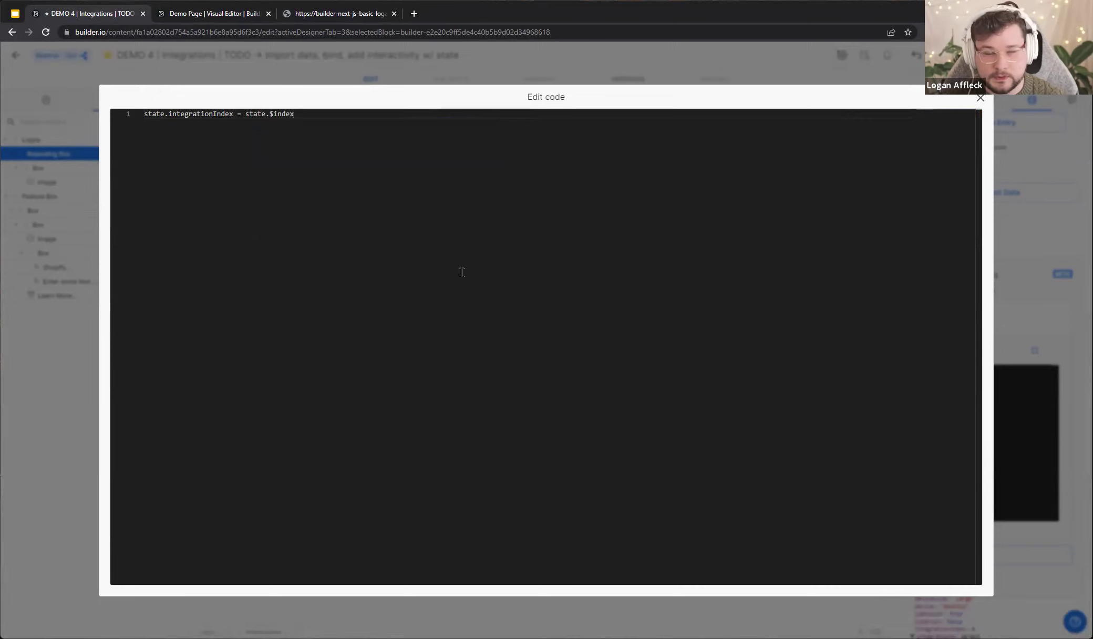
click(980, 98)
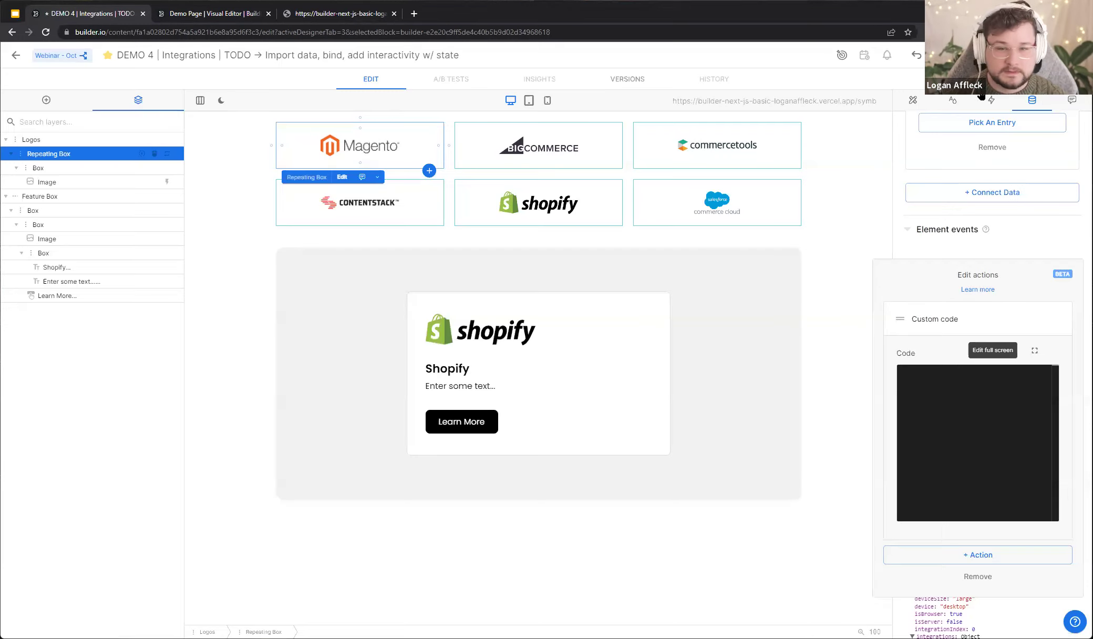
click(1012, 244)
Test the click action on the commercetools and Salesforce logos, checking the Integration Index in the content state
scroll(902, 238, down, 3)
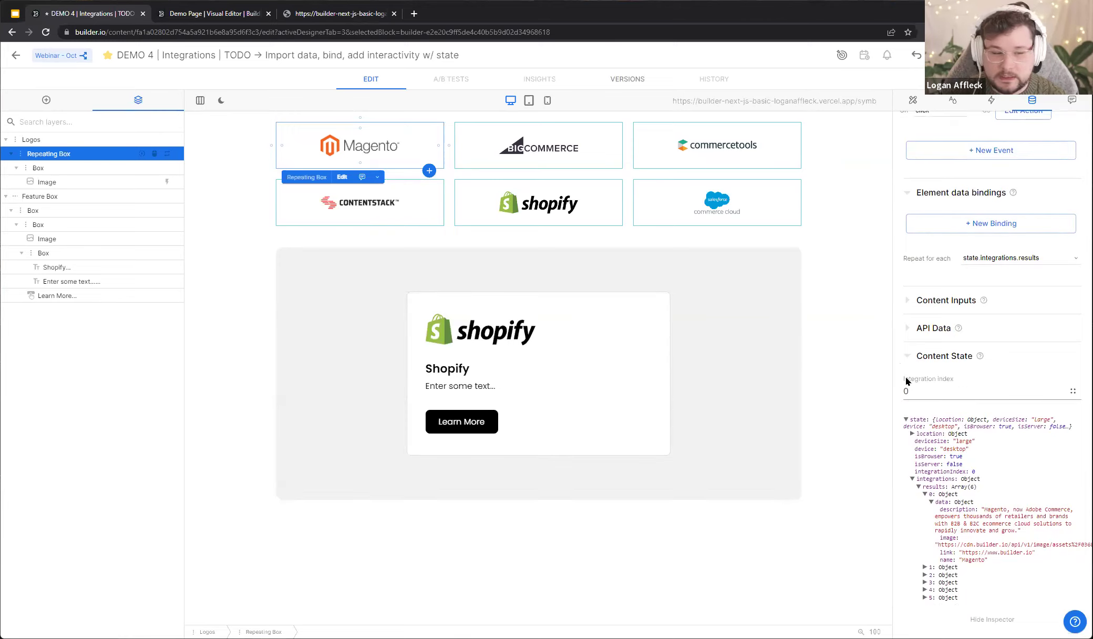
click(793, 159)
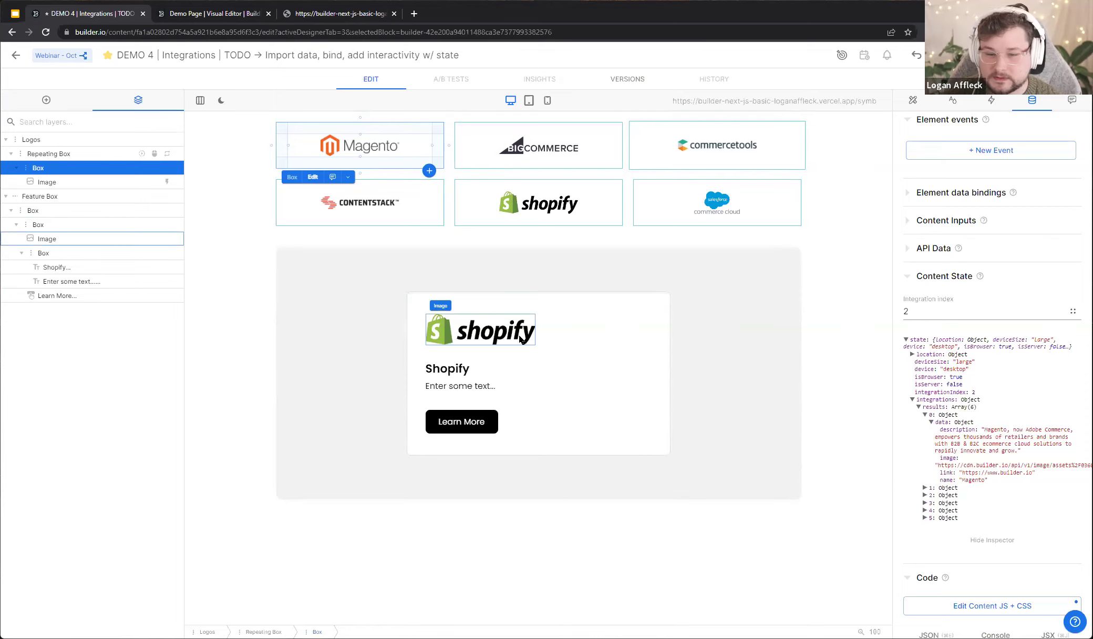
click(486, 331)
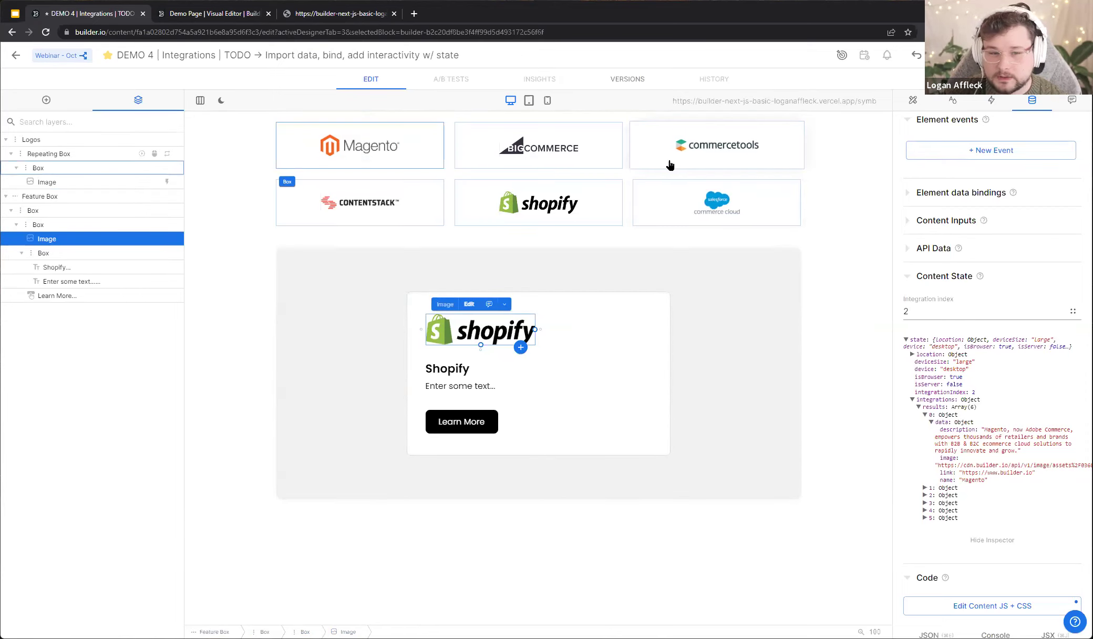
click(662, 197)
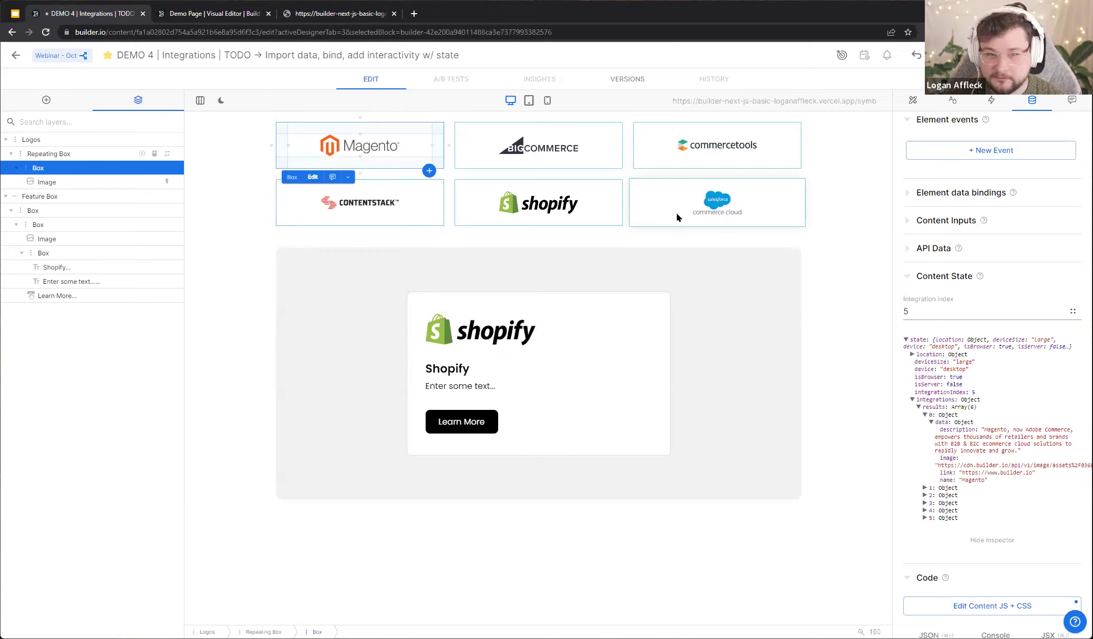
click(520, 338)
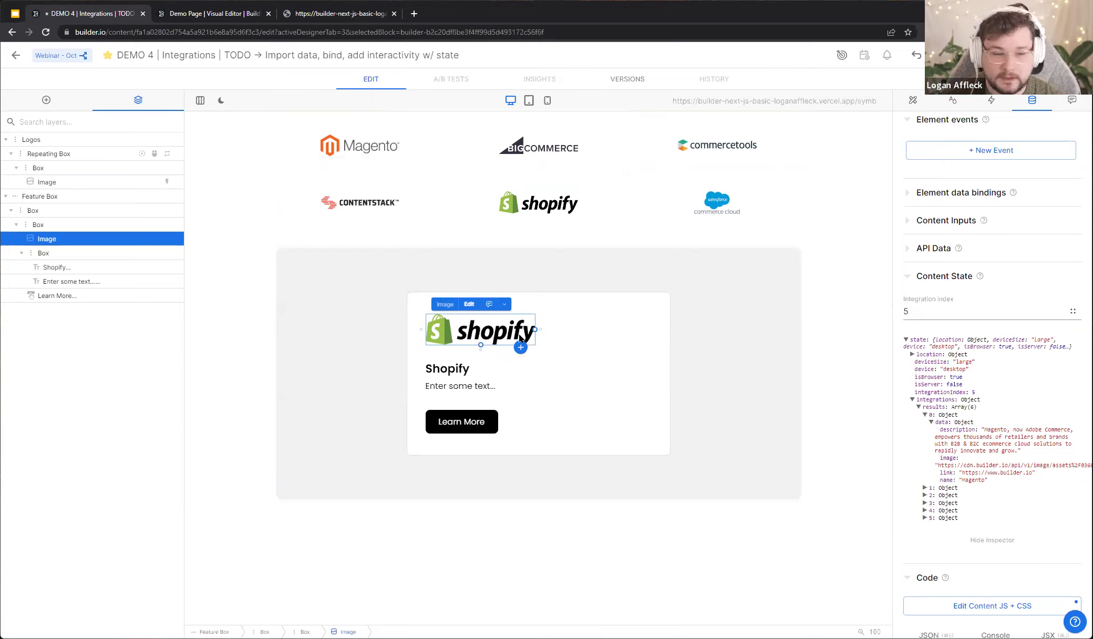
click(932, 219)
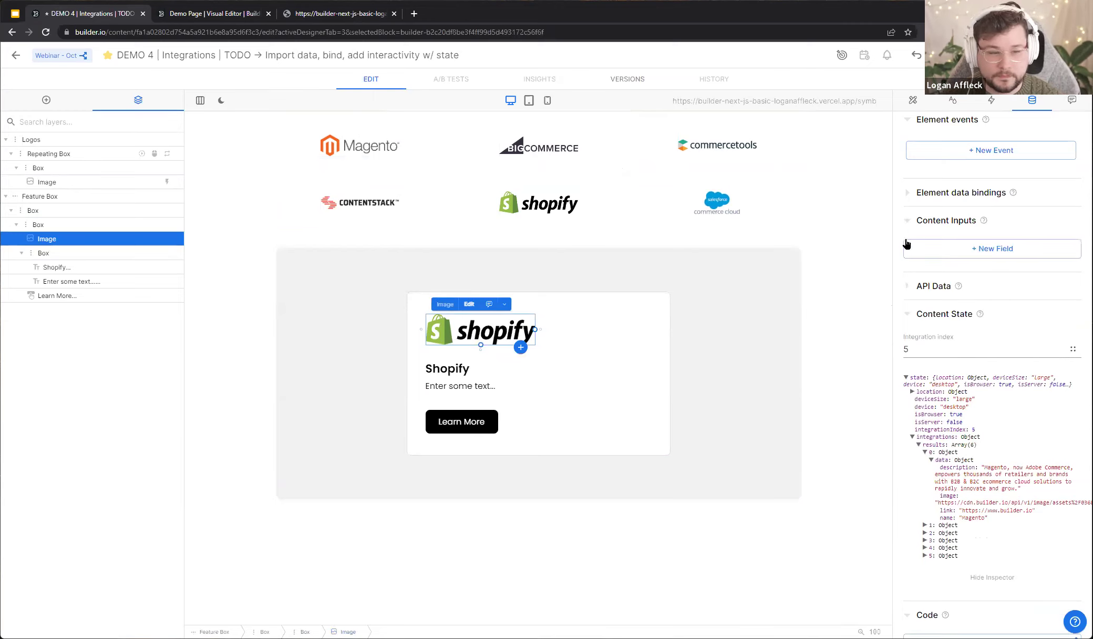
click(939, 249)
click(927, 248)
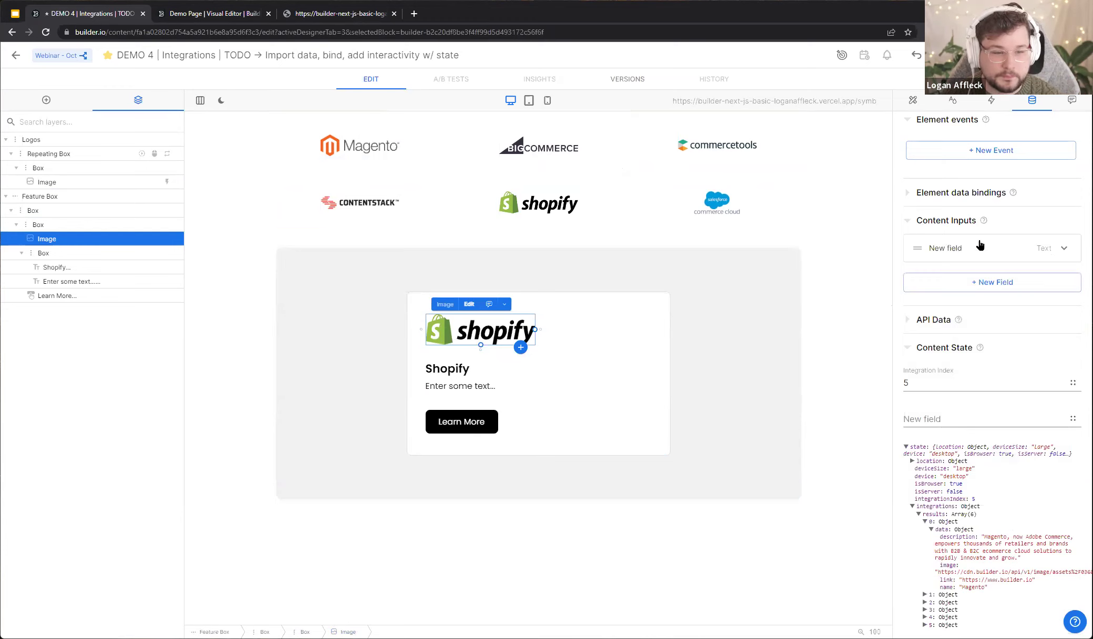
click(1064, 248)
click(1060, 339)
Add a data binding for the Image property of the Feature Box's image
click(945, 193)
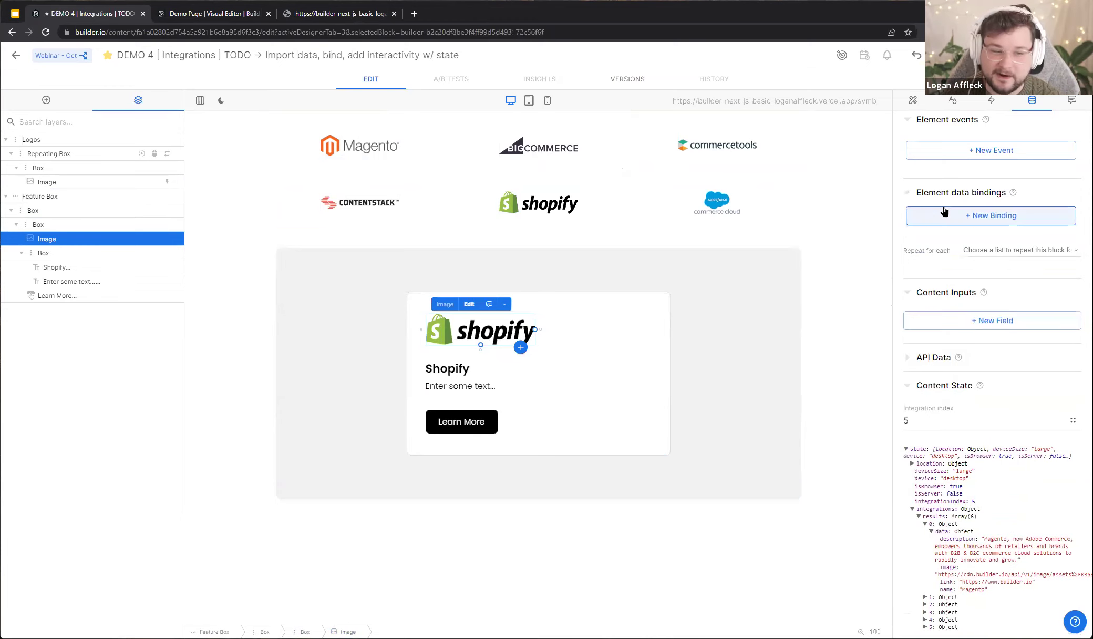
click(972, 216)
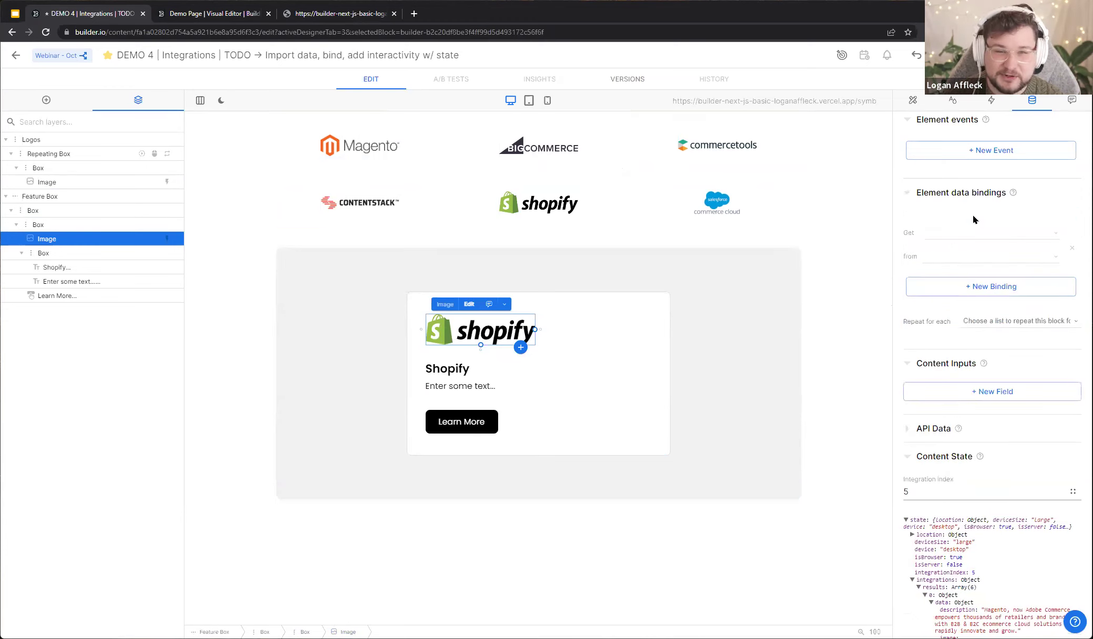
click(961, 235)
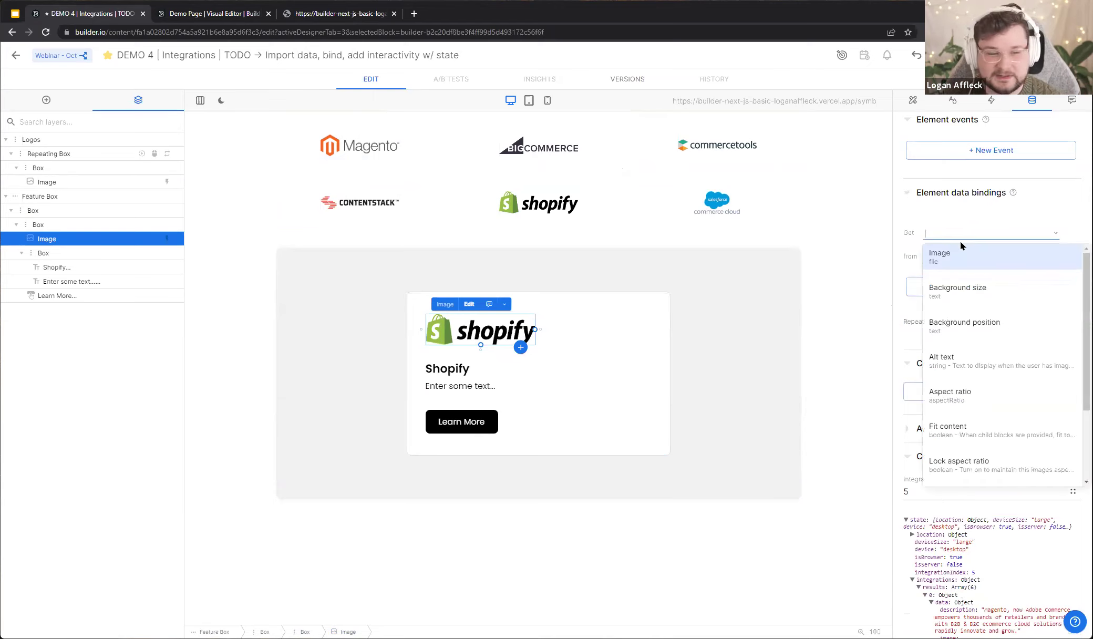
click(953, 255)
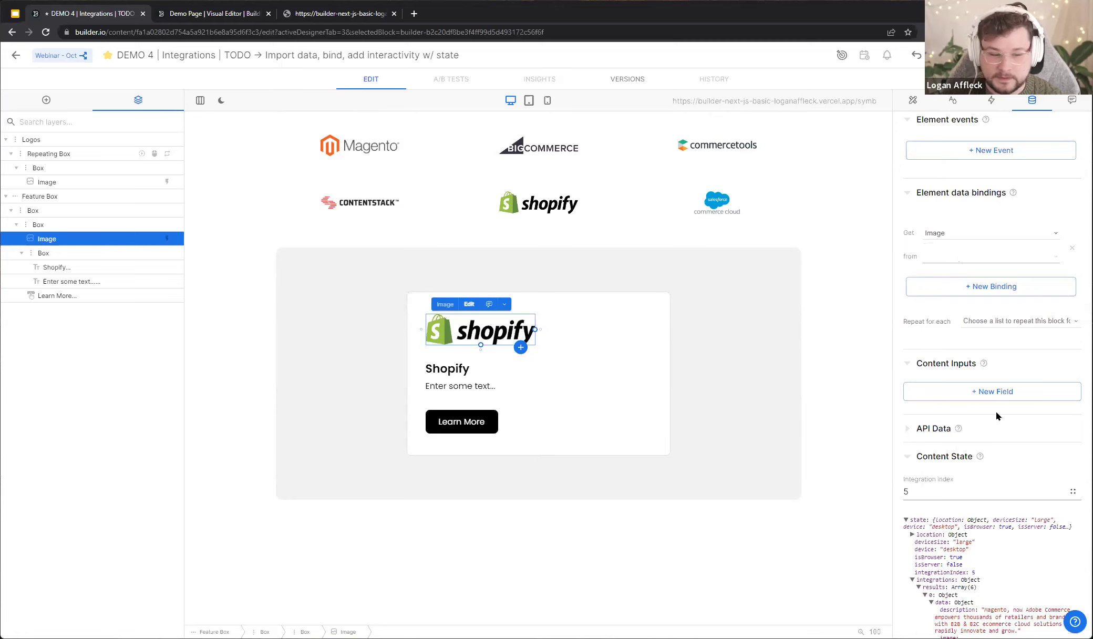
Inspect the content state down to the data fields of integrations result 5
scroll(980, 415, down, 2)
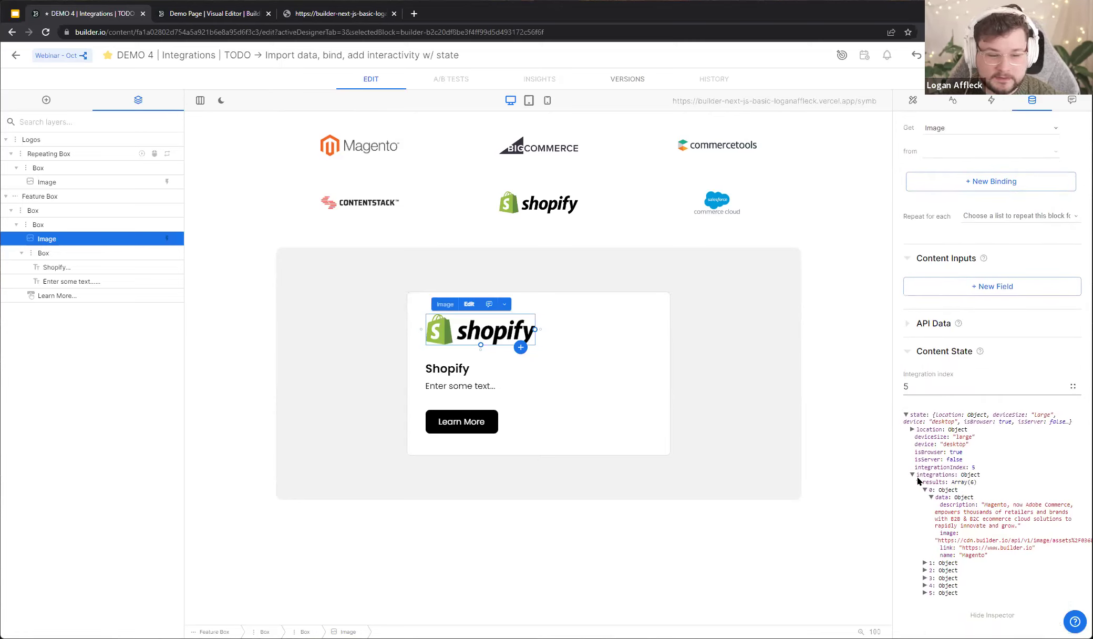
click(952, 482)
click(952, 482)
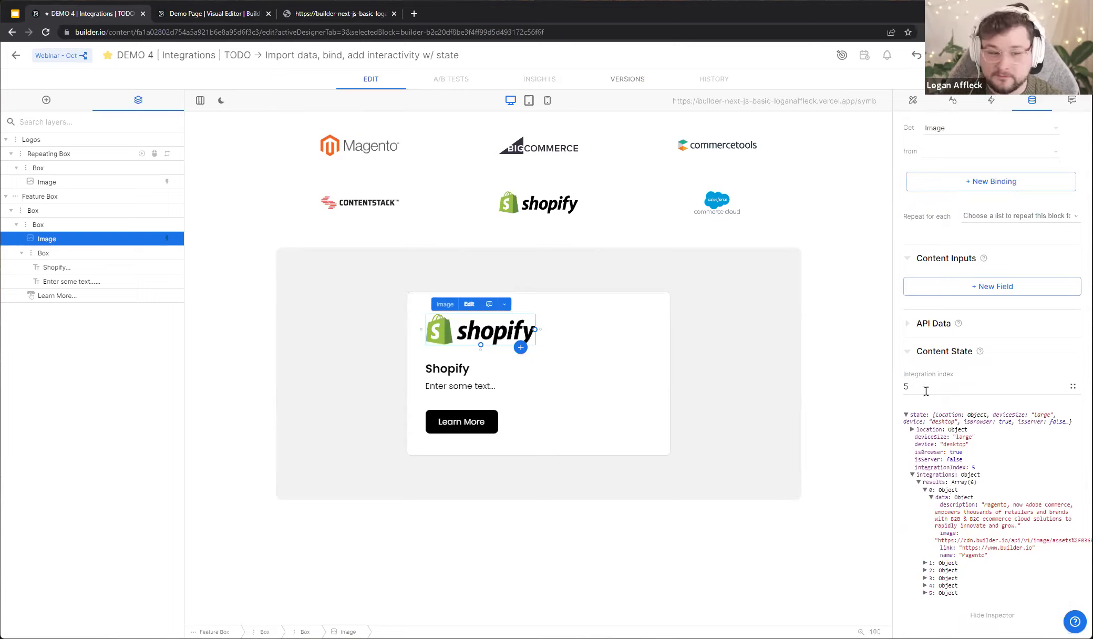
click(926, 592)
scroll(927, 552, down, 3)
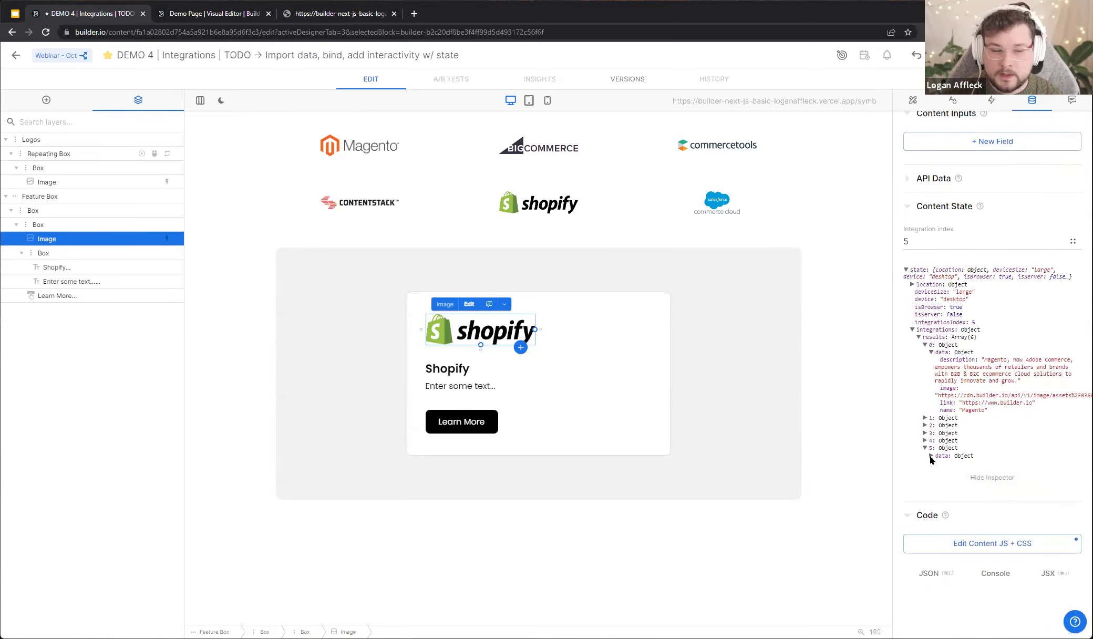
click(930, 455)
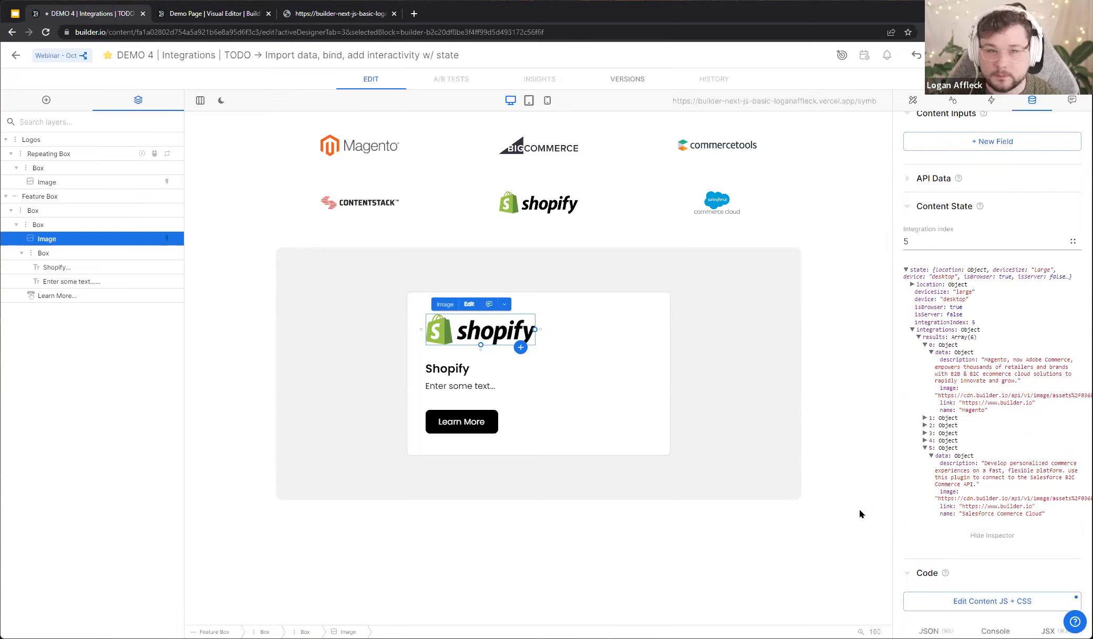
Set the source of the Feature Box image's binding to the custom code "state.integrations.results"
scroll(1012, 445, up, 6)
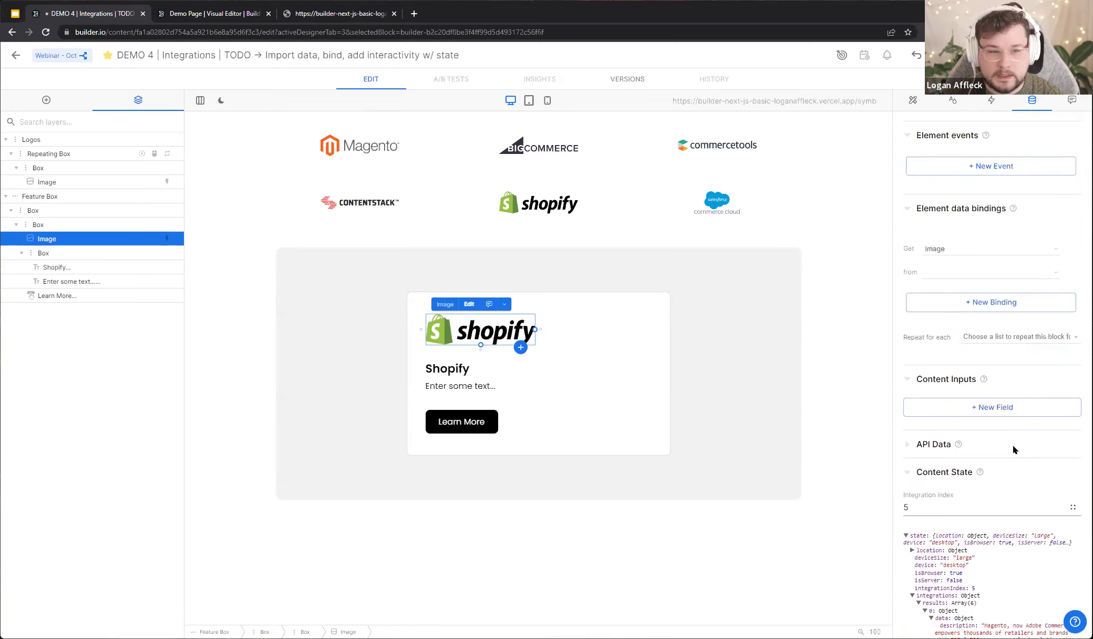
click(1053, 322)
key(ctrl+a)
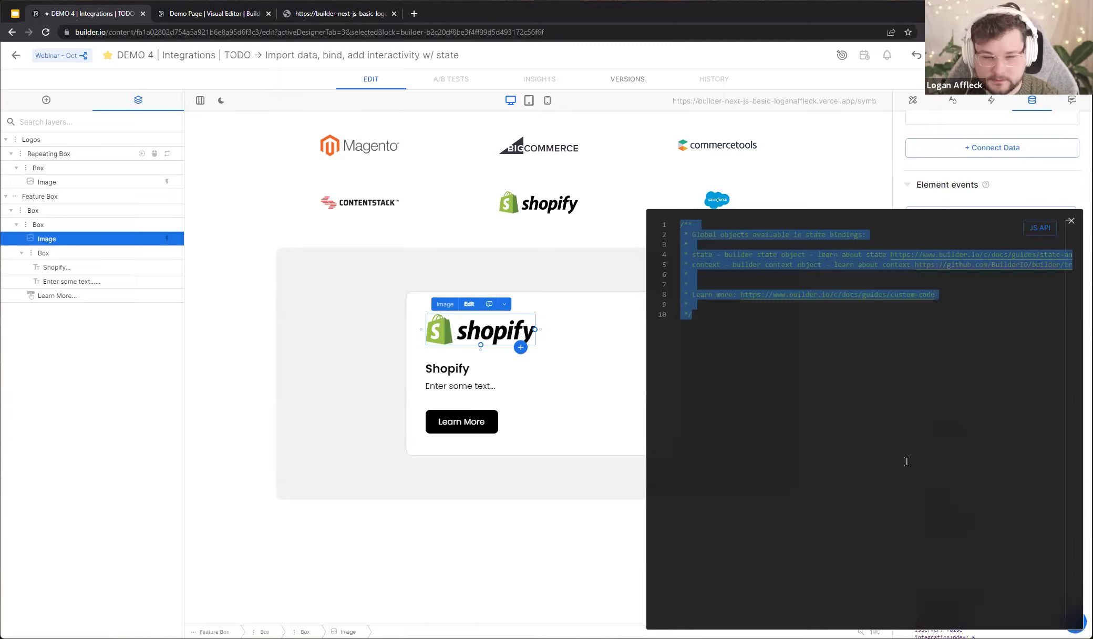
text(sta)
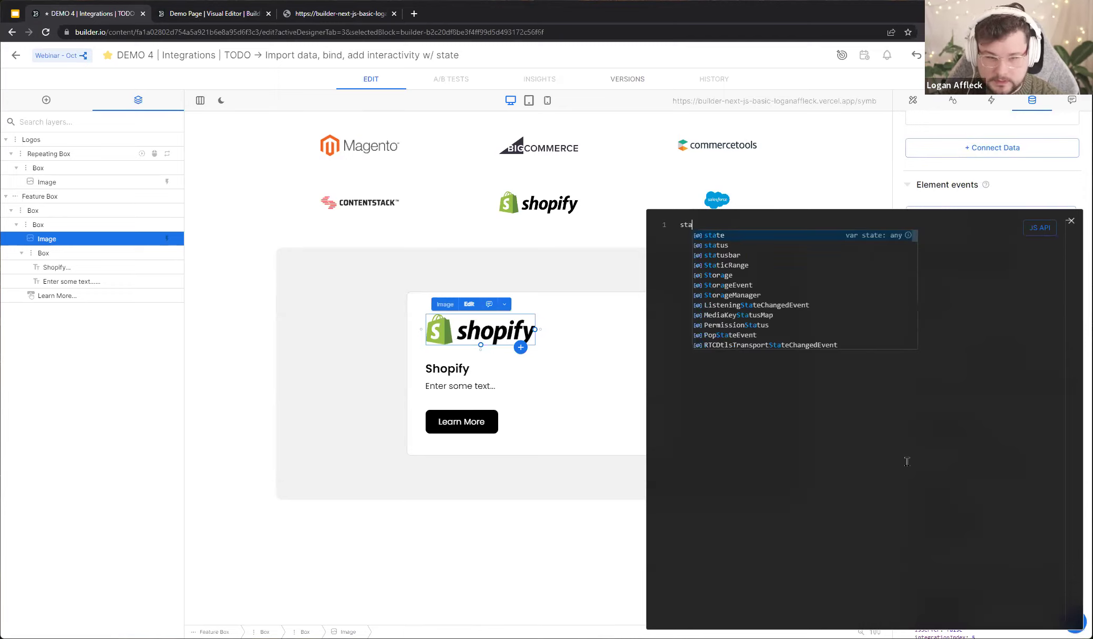
text(te.integrations.results)
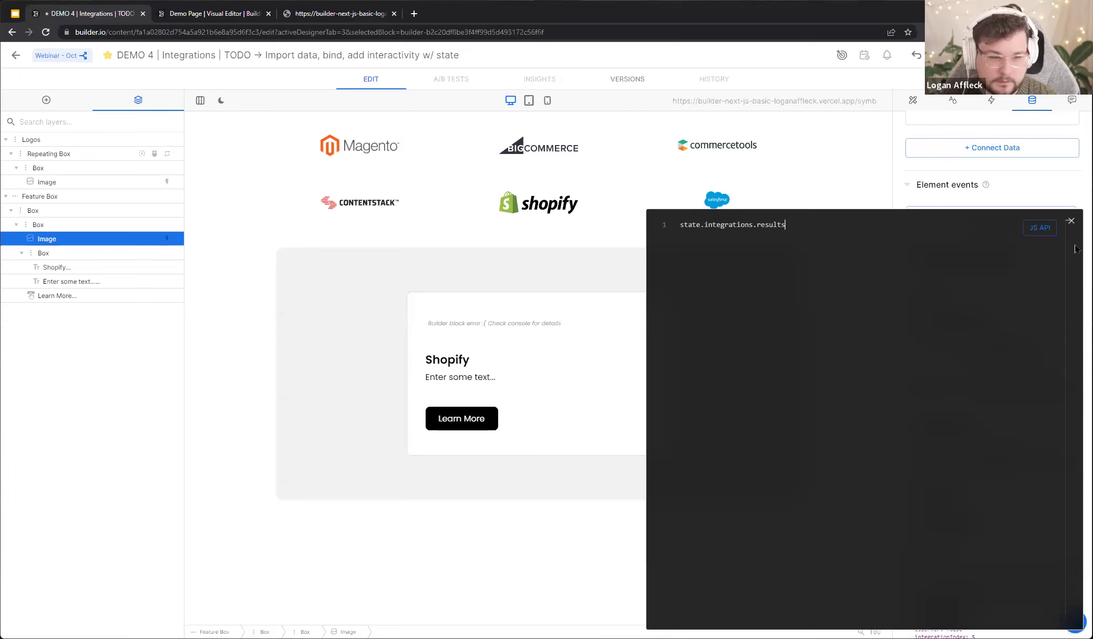
click(1070, 220)
Extend the Feature Box image binding's custom code to "state.integrations.results[state.integrationIndex].data"
scroll(993, 434, down, 6)
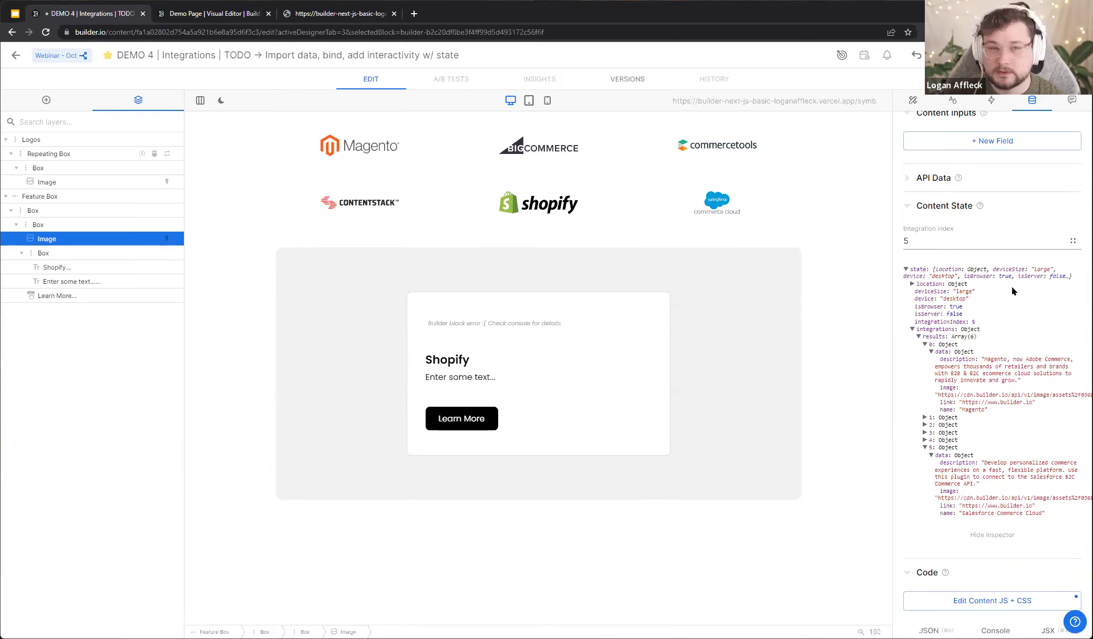
scroll(1011, 291, up, 5)
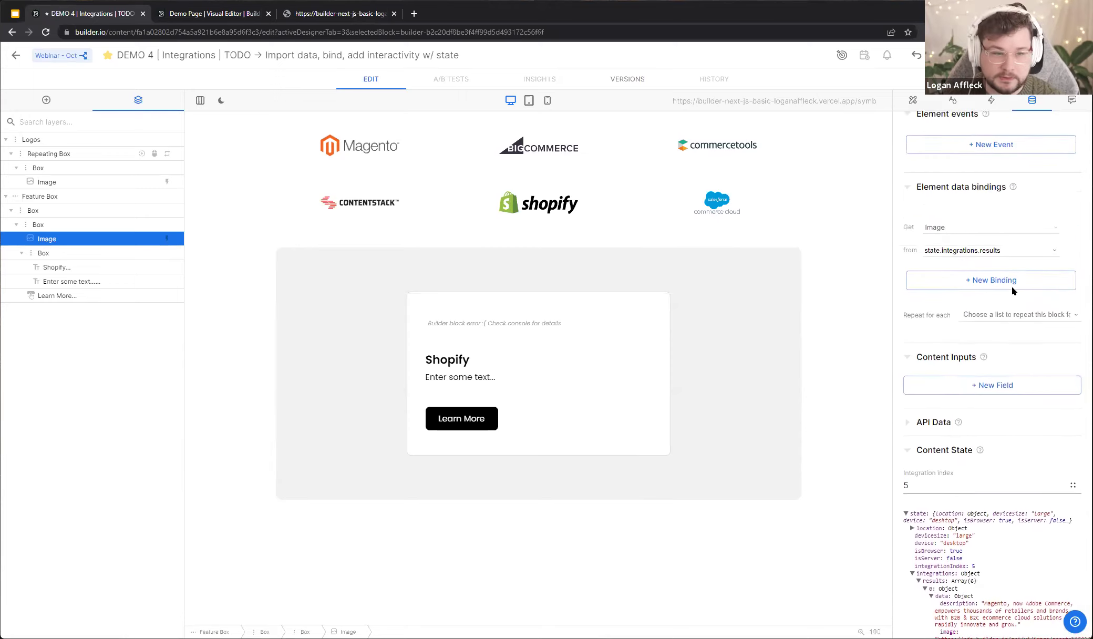
click(1053, 269)
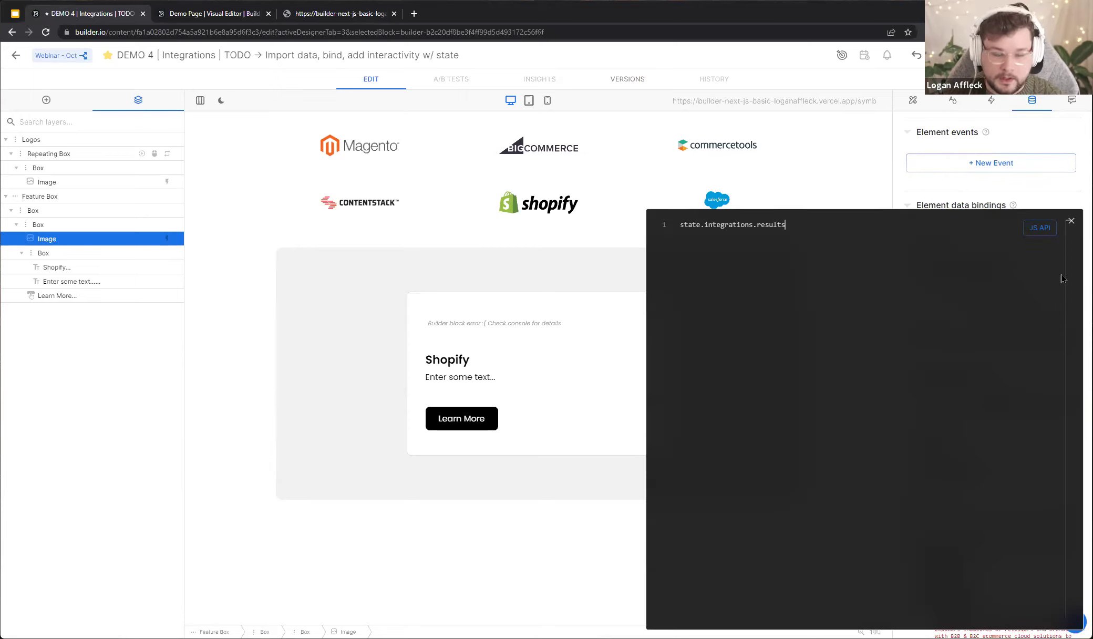
text([)
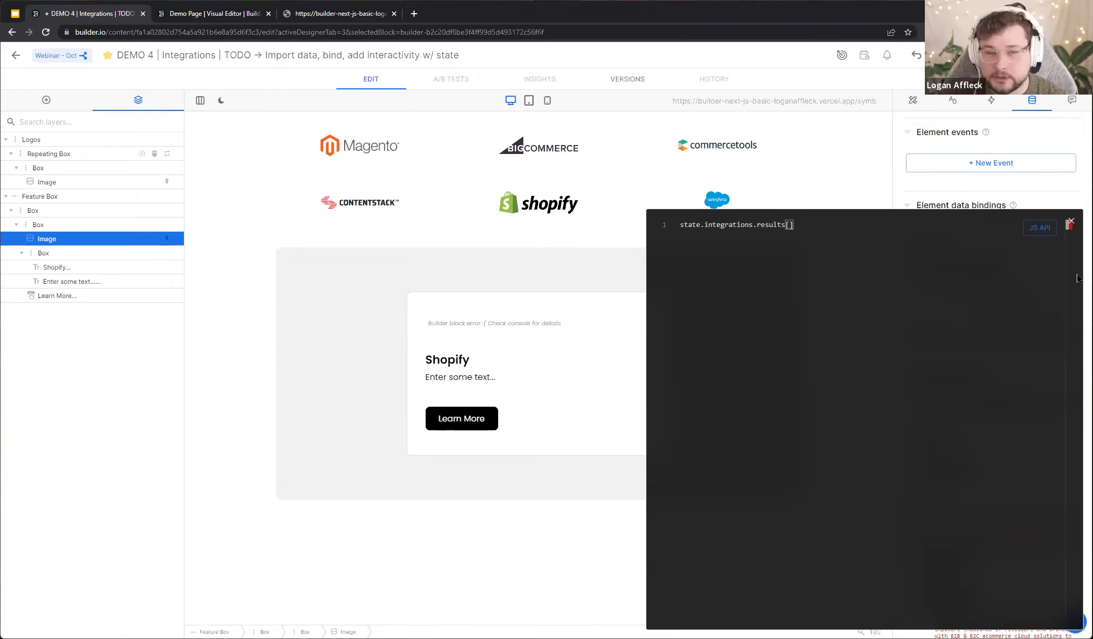
text(state.i)
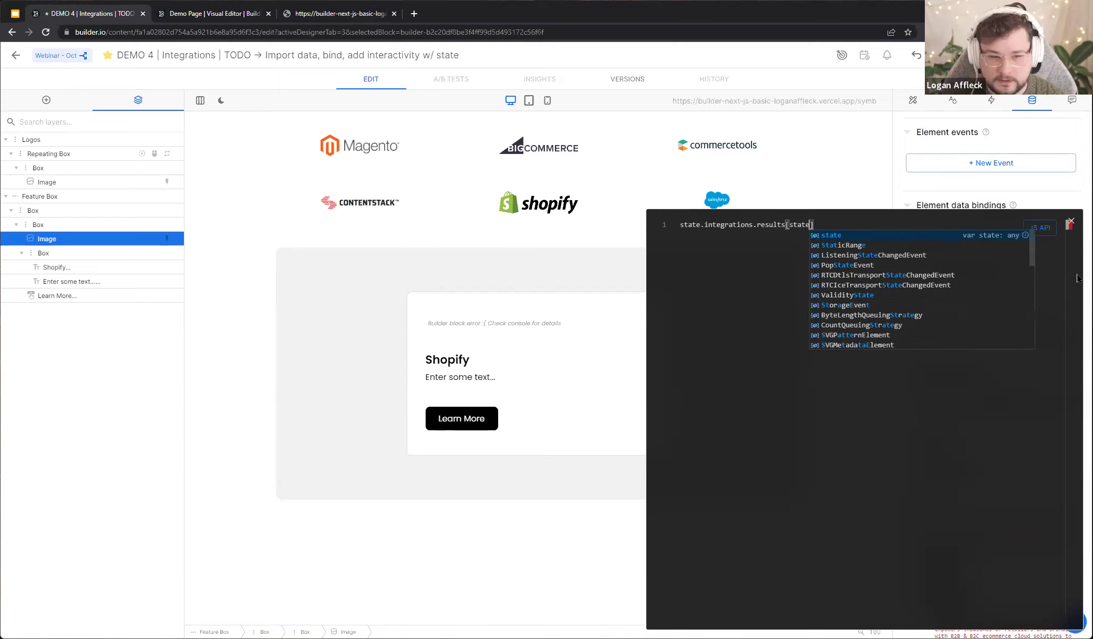
text(ntegration)
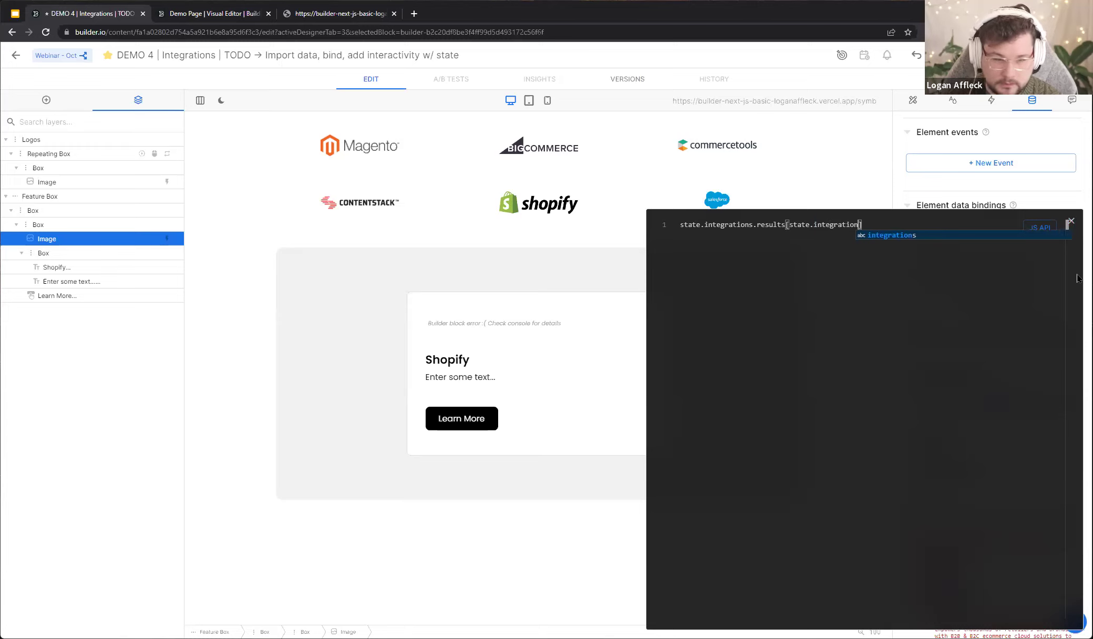
text(Index)
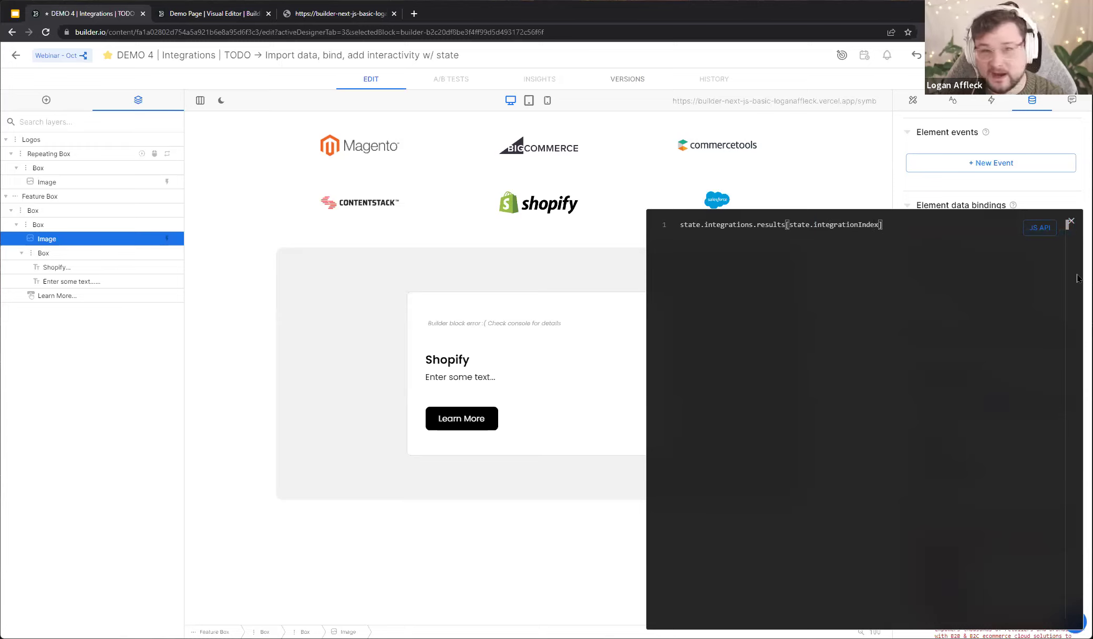
key(Right)
text(.data)
click(1070, 222)
scroll(964, 444, down, 1)
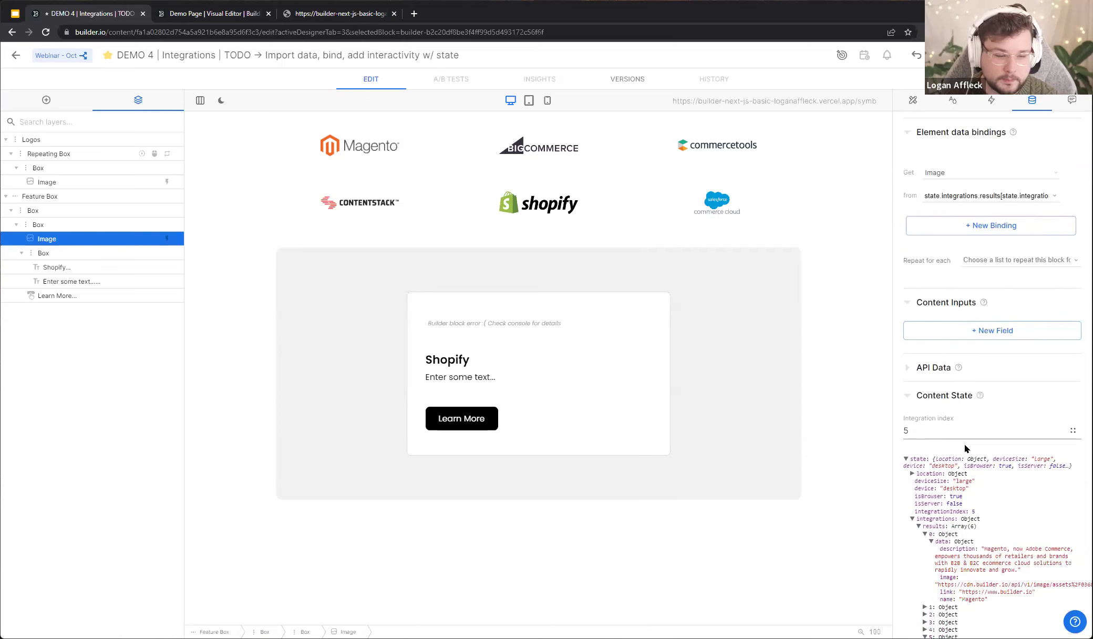
Check the data fields in the content state and append ".image" to the Feature Box image binding's code
scroll(964, 444, down, 5)
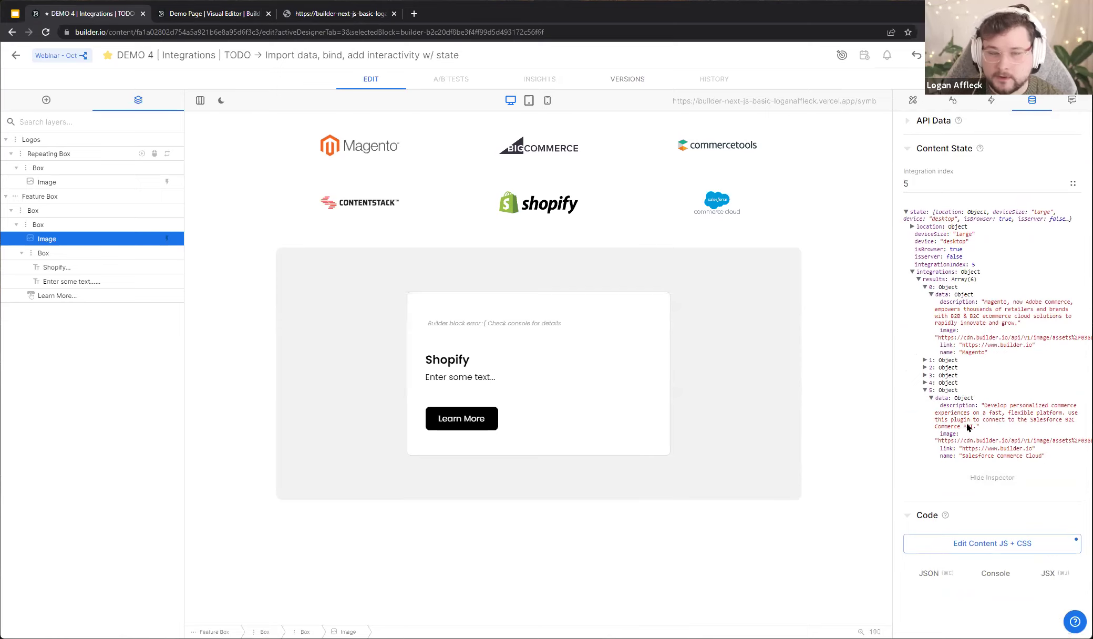
scroll(966, 427, up, 7)
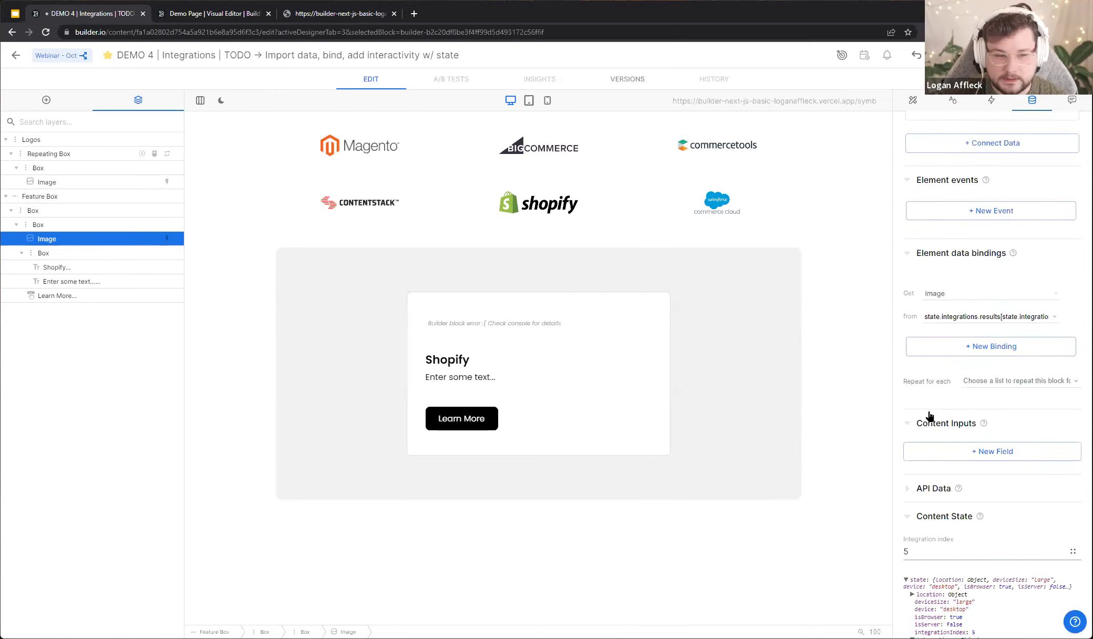
click(1052, 317)
text(.image)
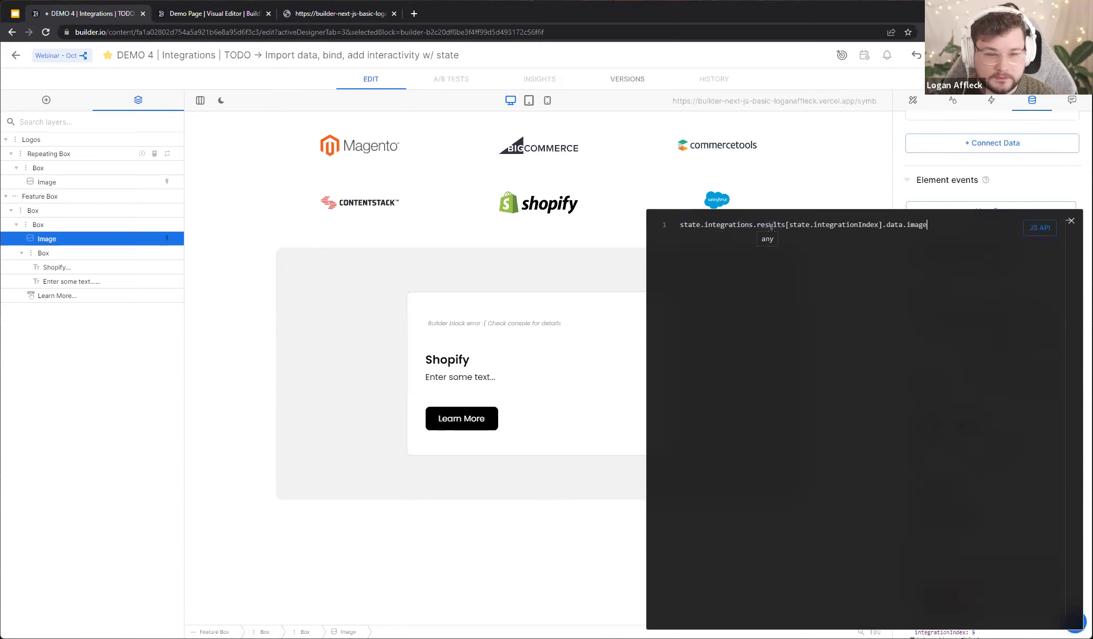
click(1070, 222)
scroll(987, 263, down, 4)
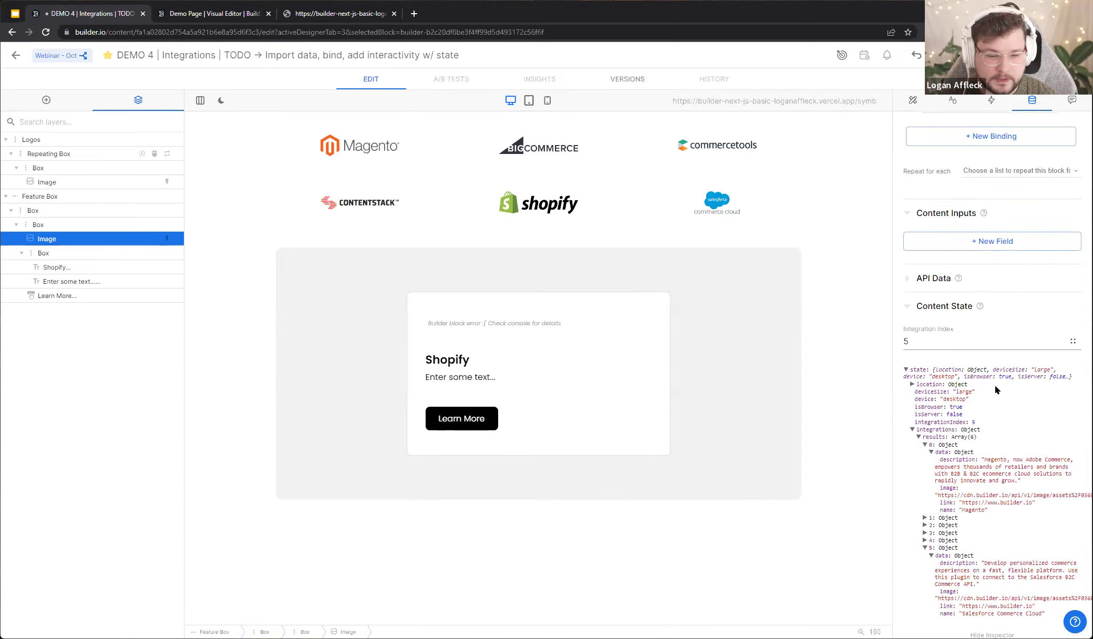
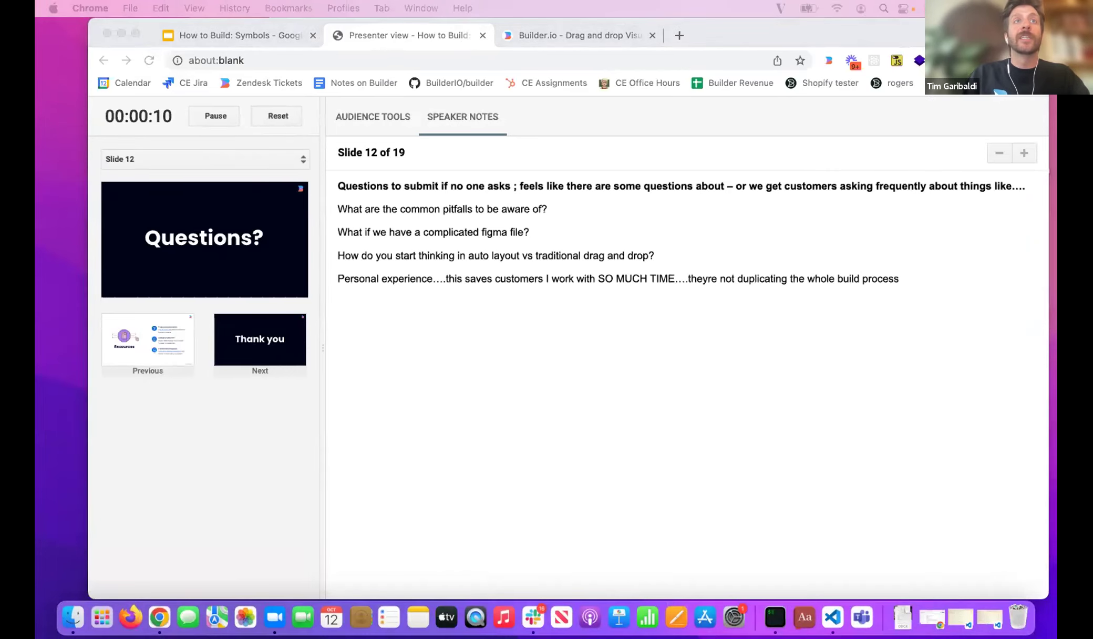
Open the "test" page in the MaternityBlog space's editor and insert a Symbol block between the "Click me!" bar and the accordion
drag(299, 0, 428, 68)
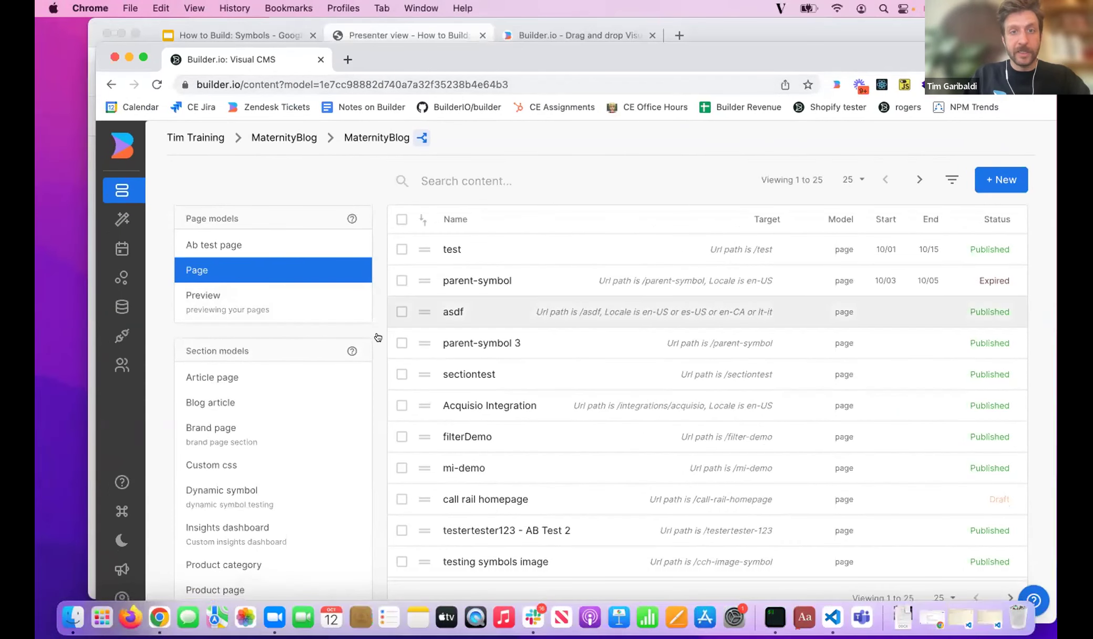
click(466, 250)
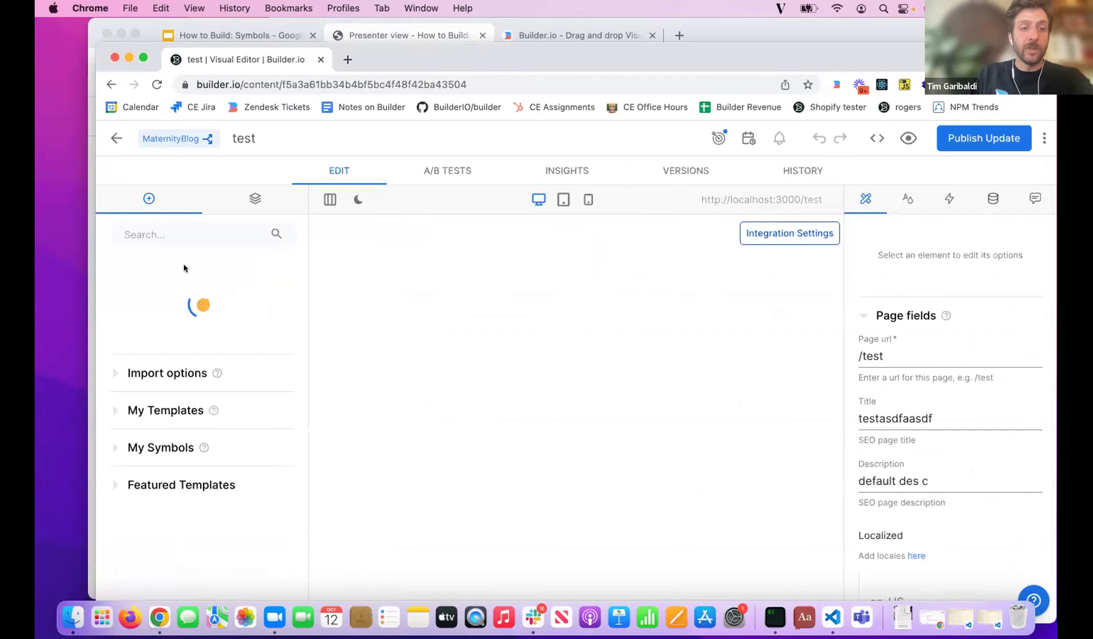
scroll(221, 341, down, 1)
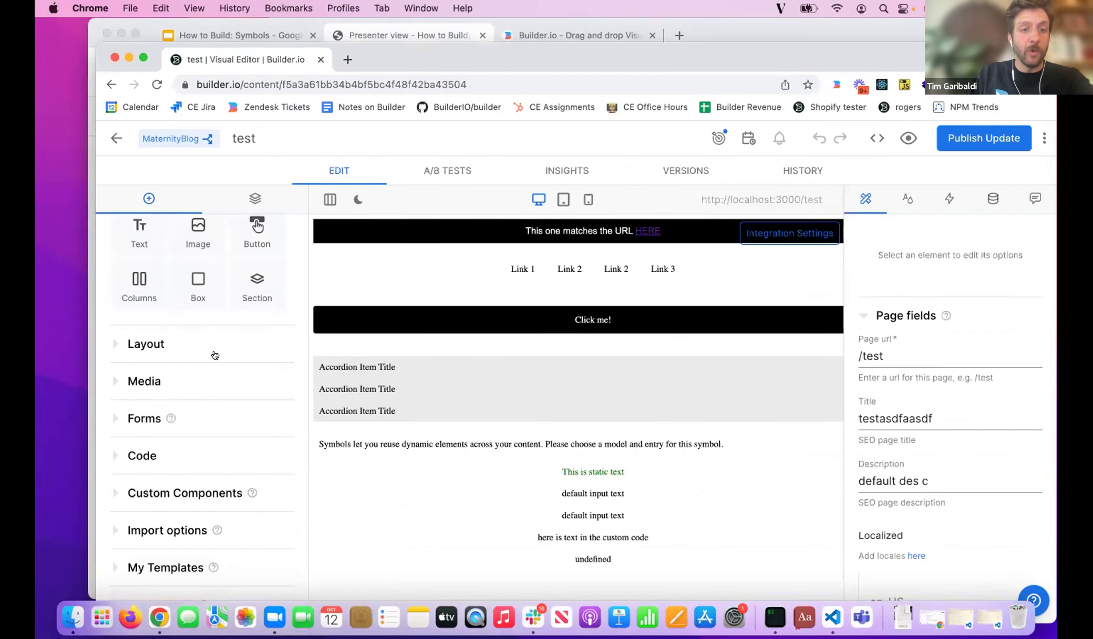
scroll(171, 432, down, 2)
click(168, 430)
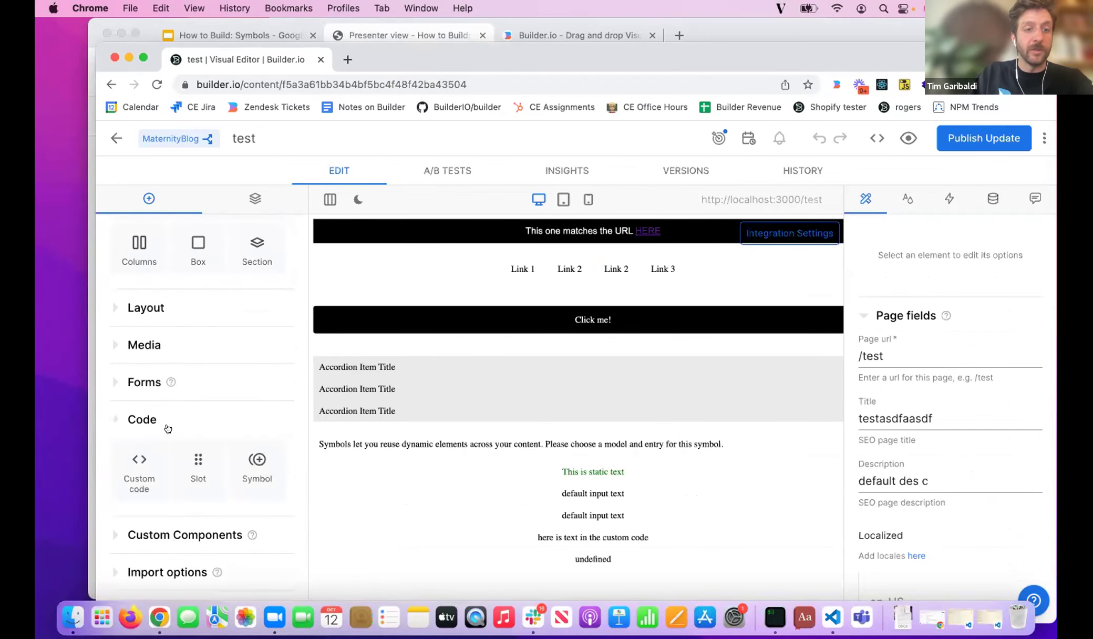
scroll(173, 425, down, 3)
drag(257, 402, 404, 348)
drag(384, 44, 383, 25)
Expand the My Symbols list and look through the saved symbols available for the page
scroll(280, 371, down, 1)
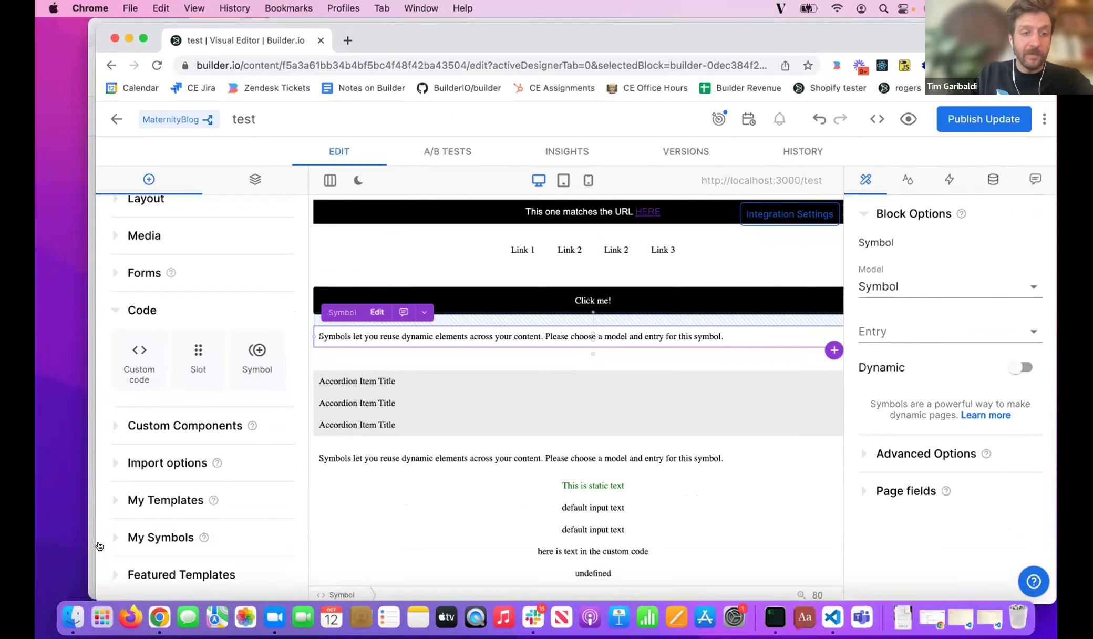
click(135, 537)
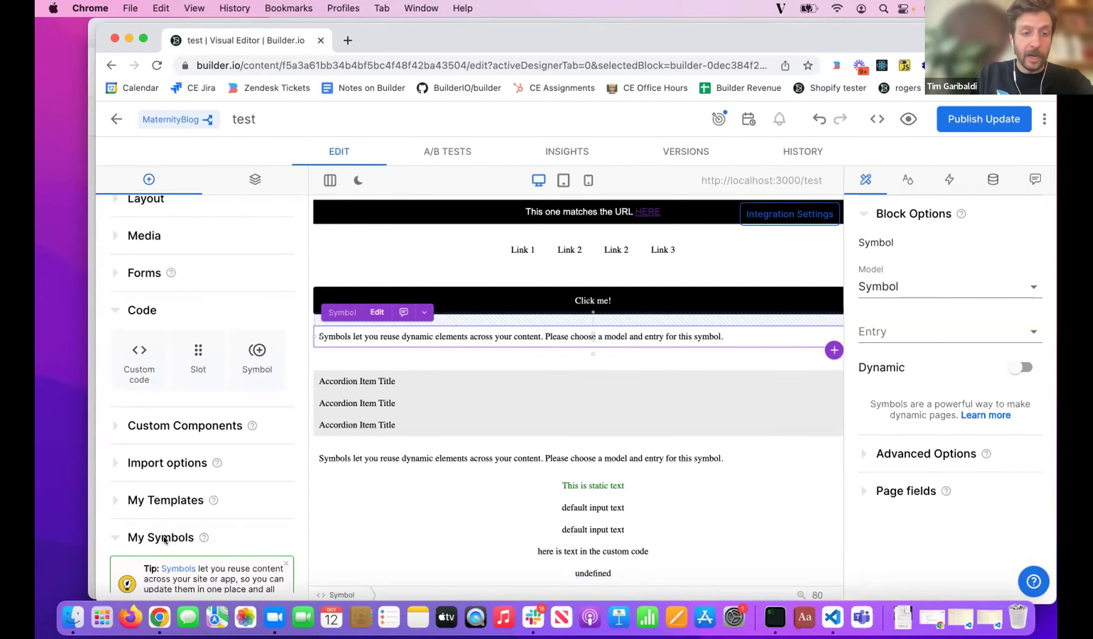
scroll(164, 539, down, 5)
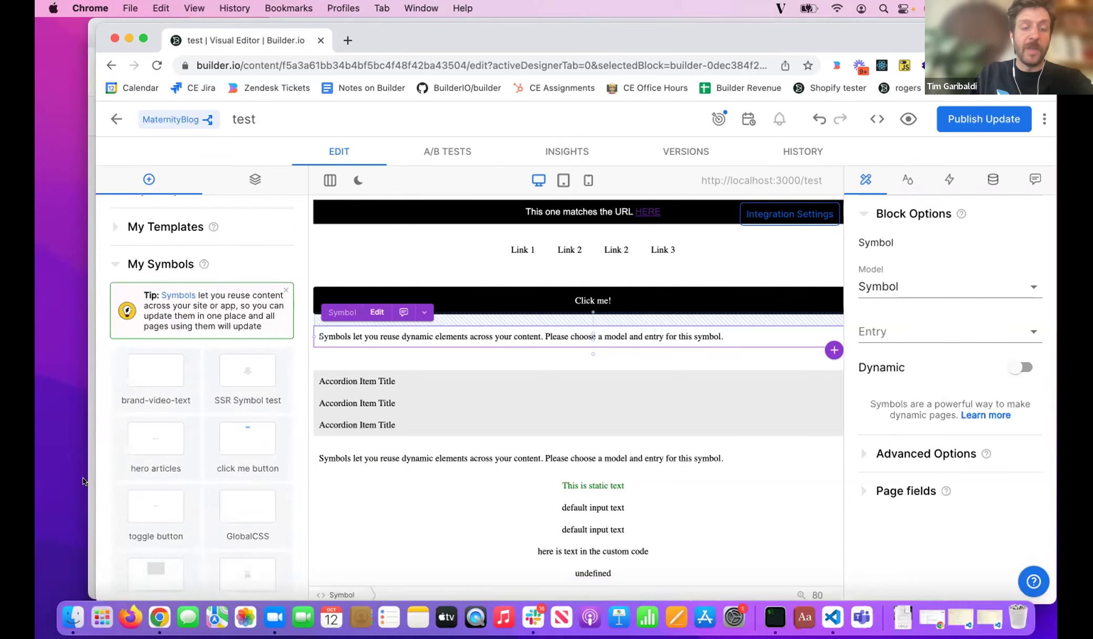
scroll(179, 448, down, 2)
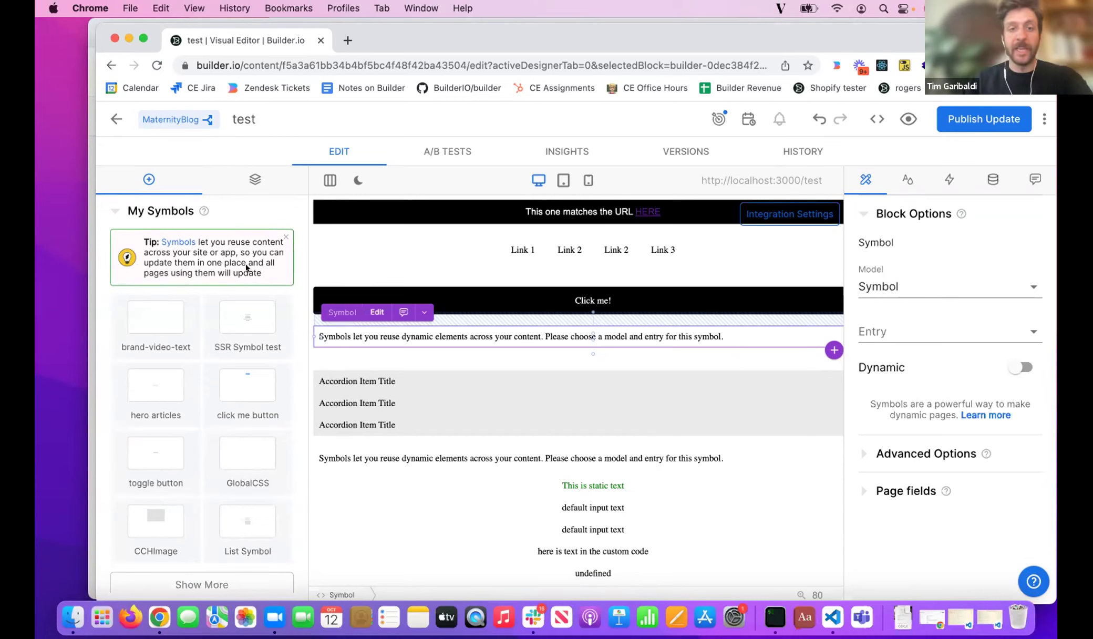
Open the new Symbol block's settings and review the models it can reference, keeping the Symbol model
click(376, 311)
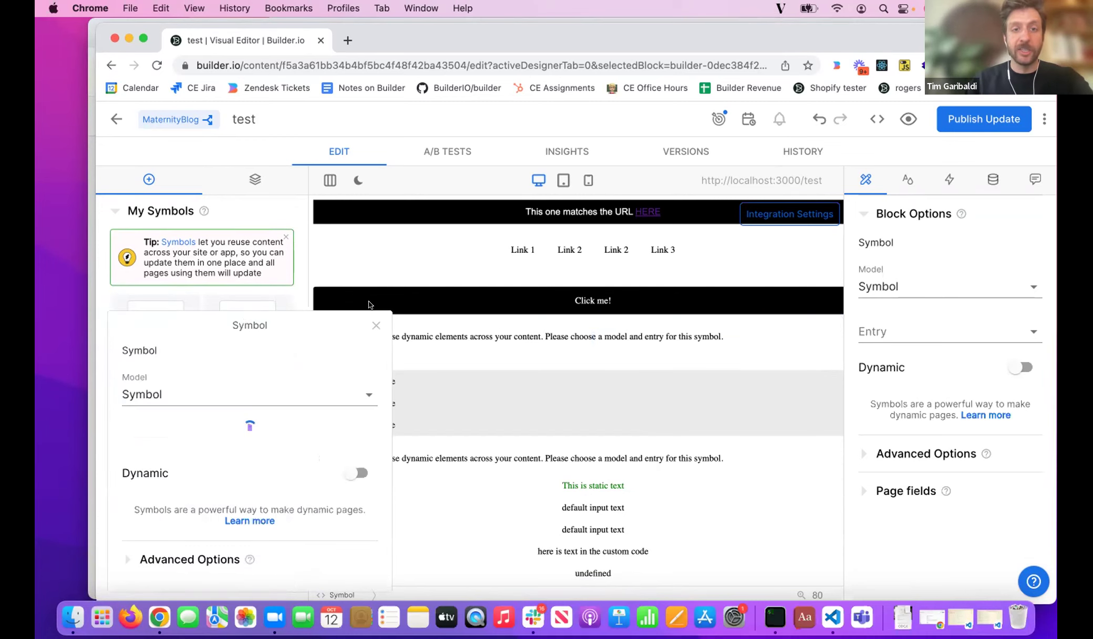
click(183, 392)
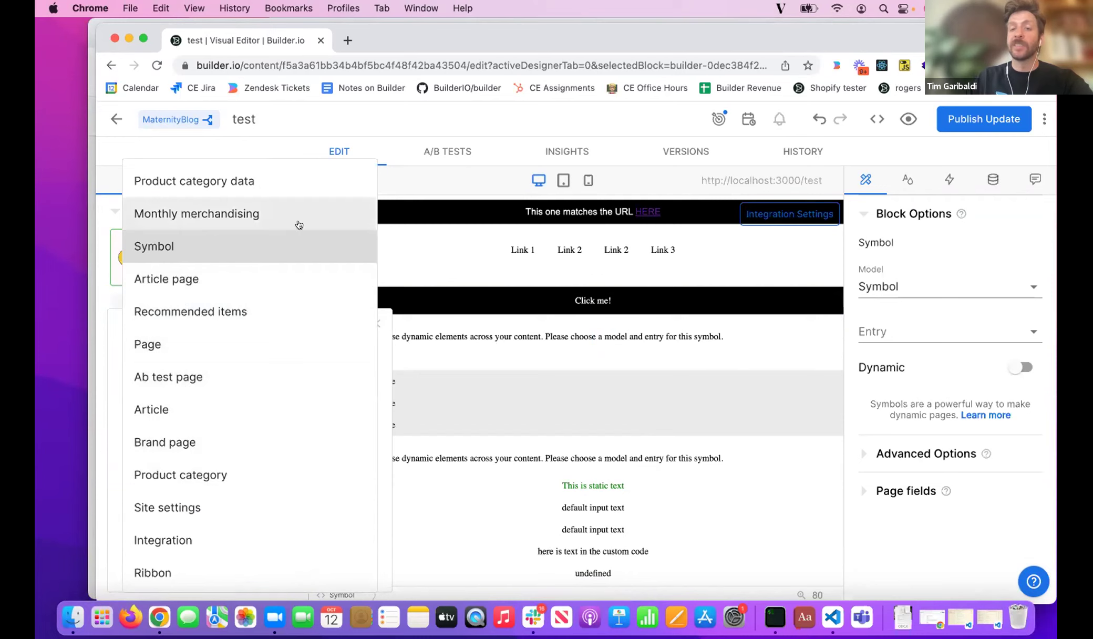
click(415, 325)
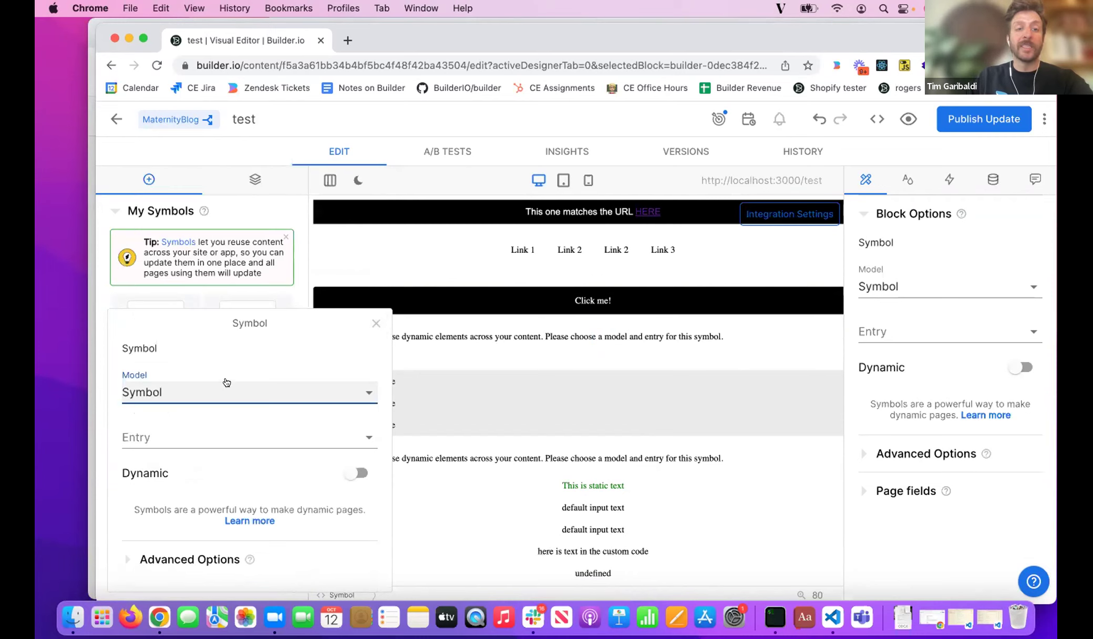
click(203, 387)
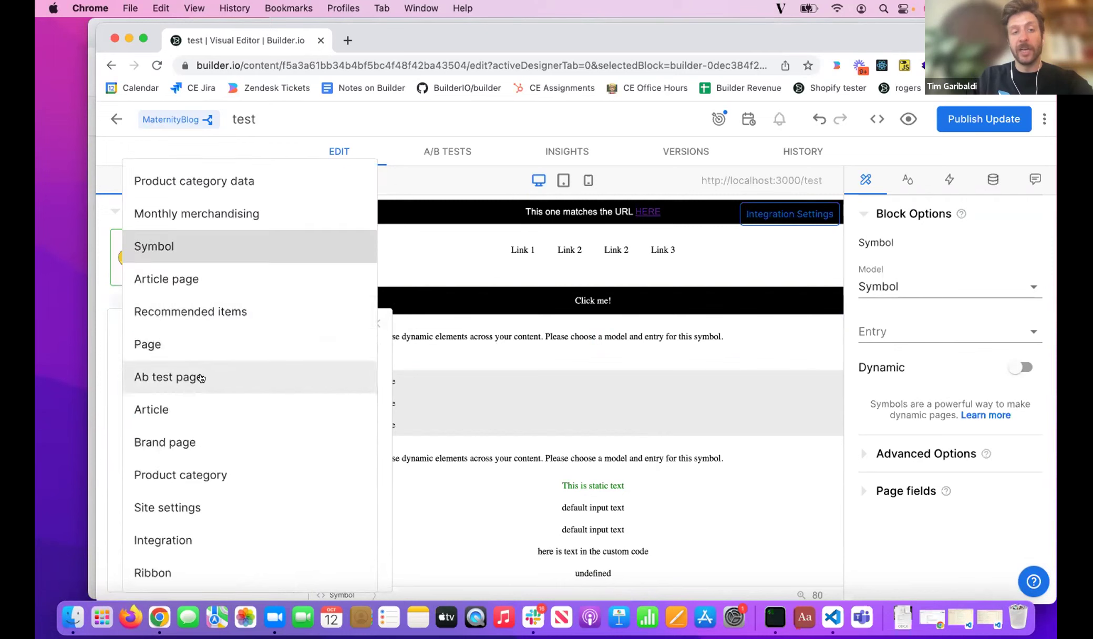
click(422, 337)
click(376, 323)
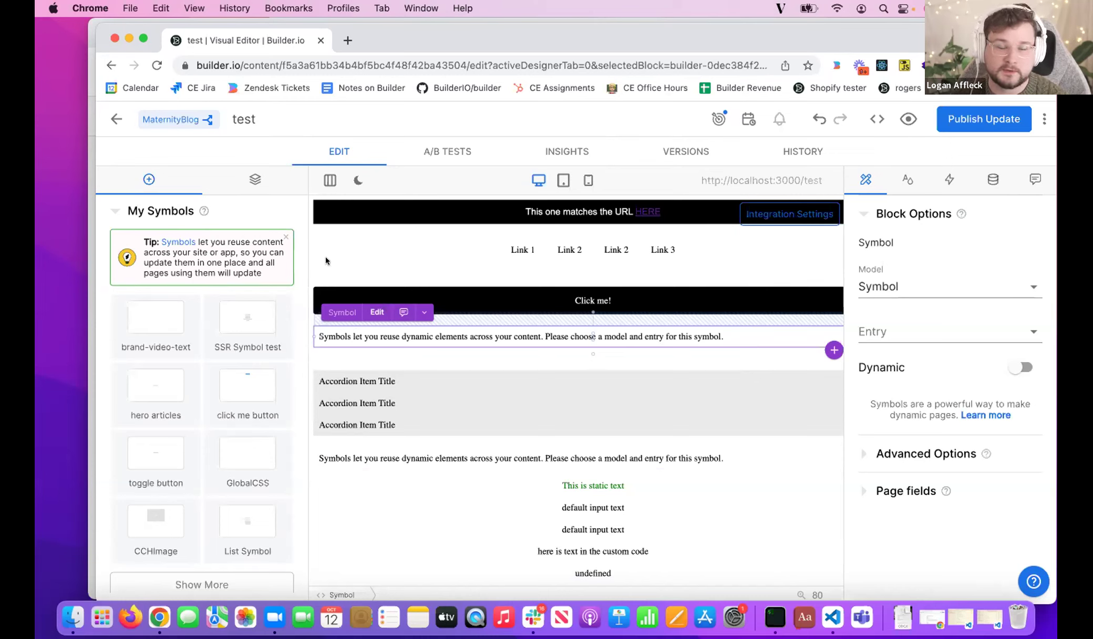
Set the new Symbol block's entry to "hero articles"
scroll(252, 269, up, 2)
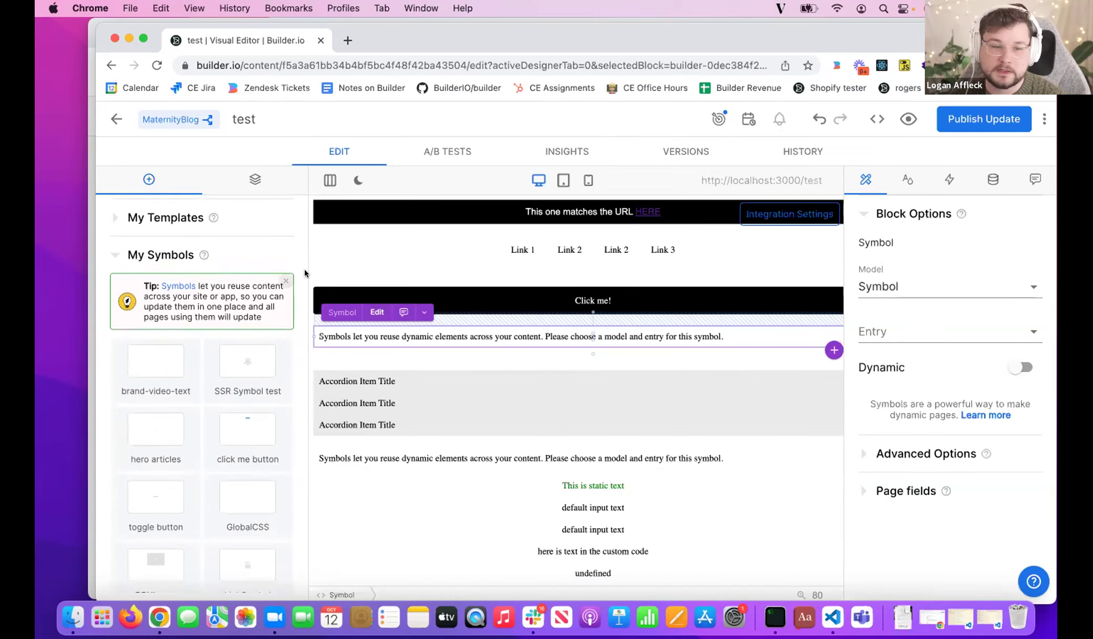
scroll(218, 257, up, 10)
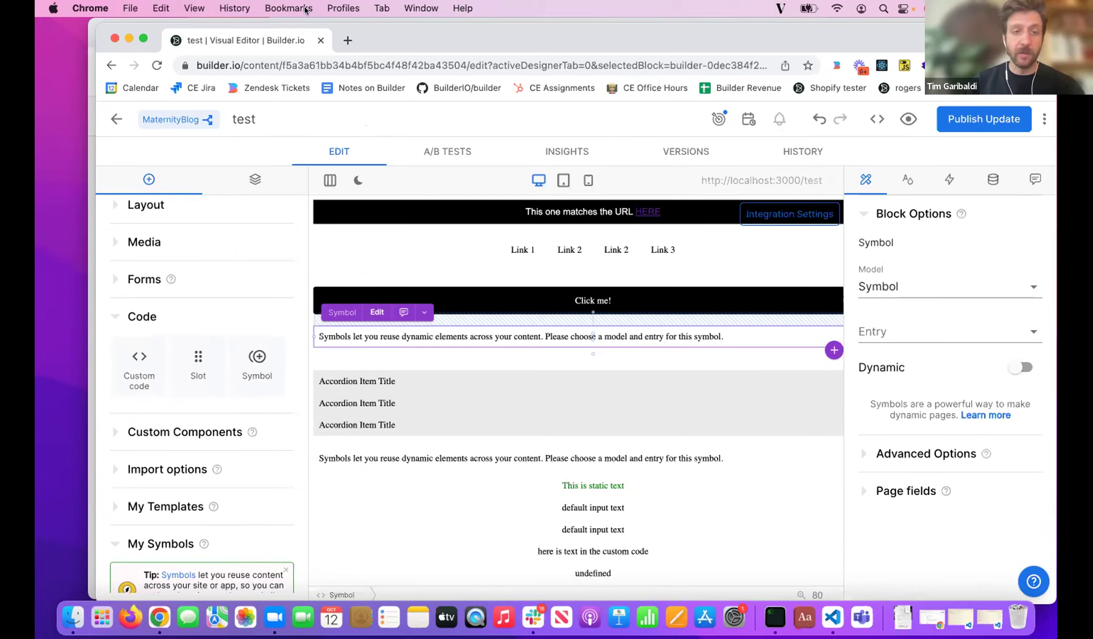
click(367, 310)
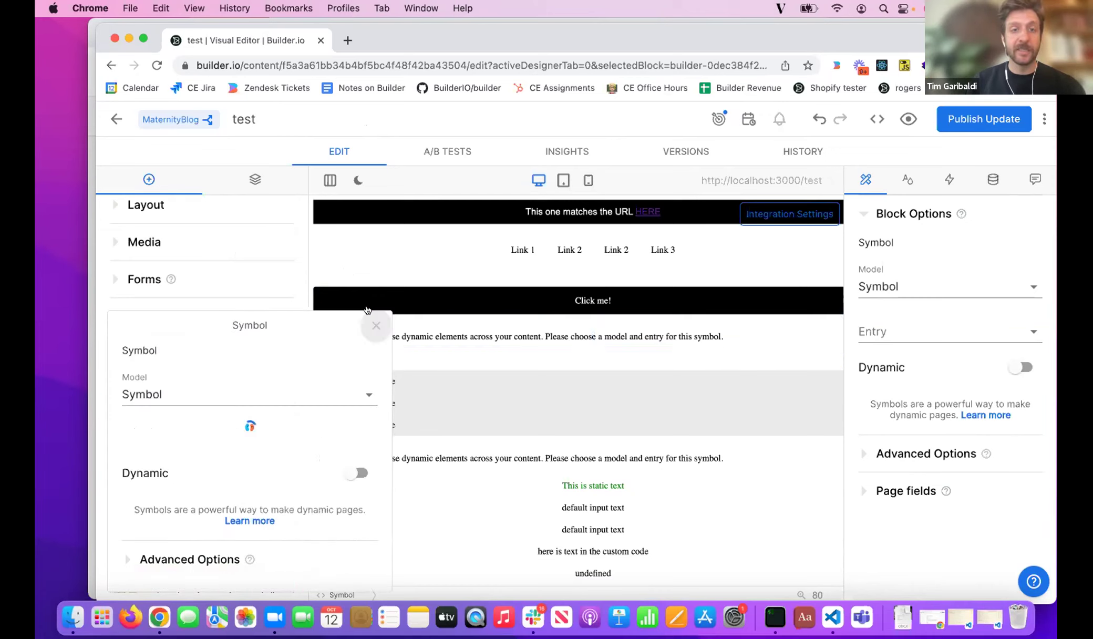
click(203, 367)
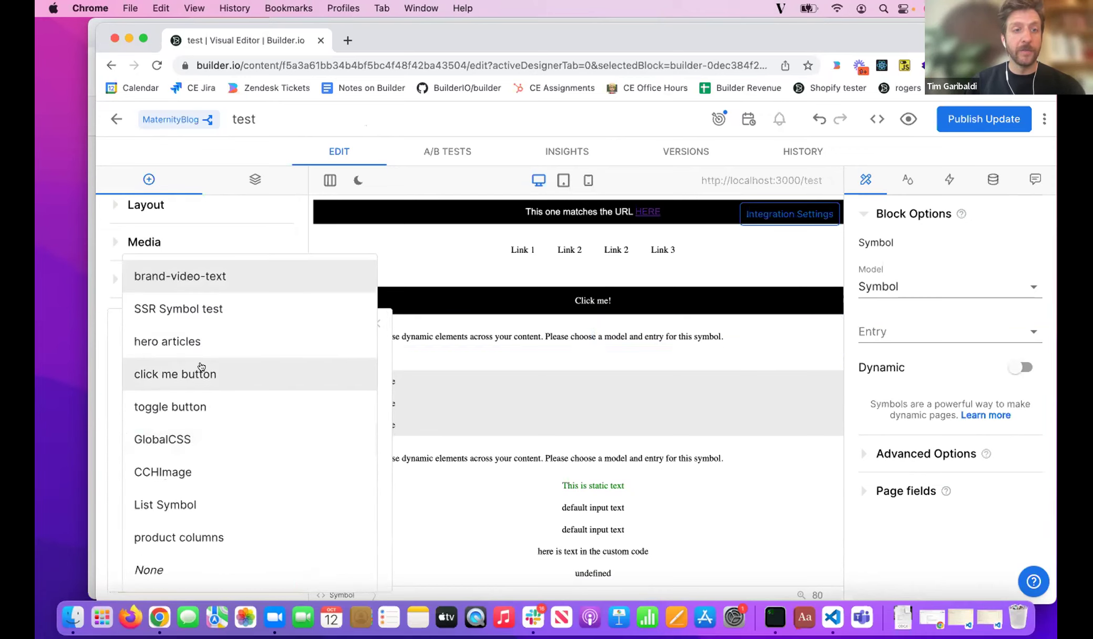
click(189, 340)
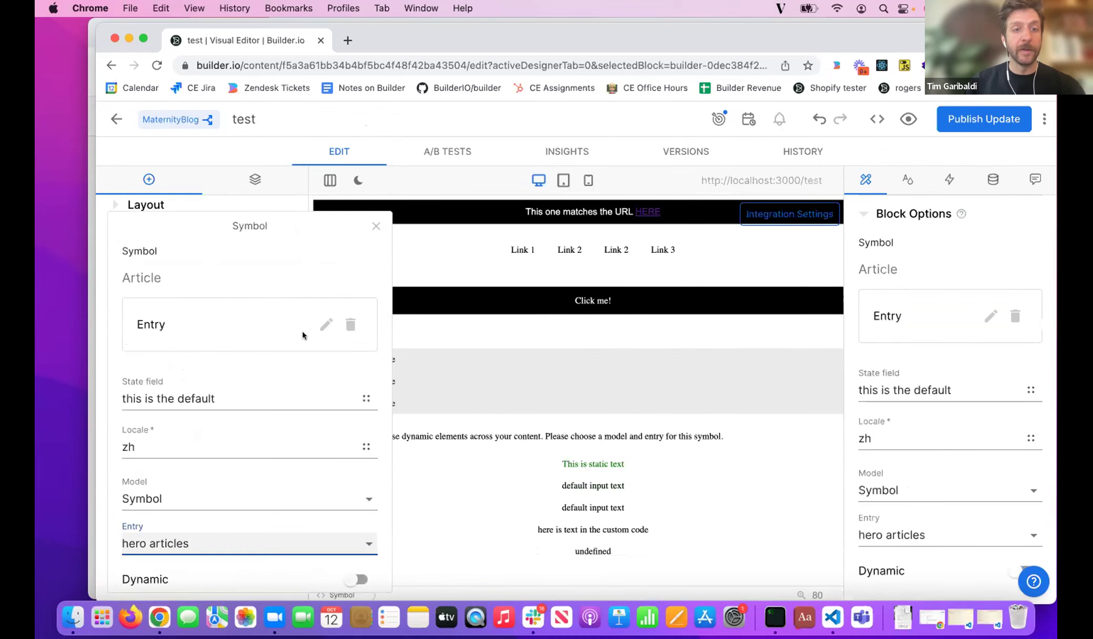
click(374, 224)
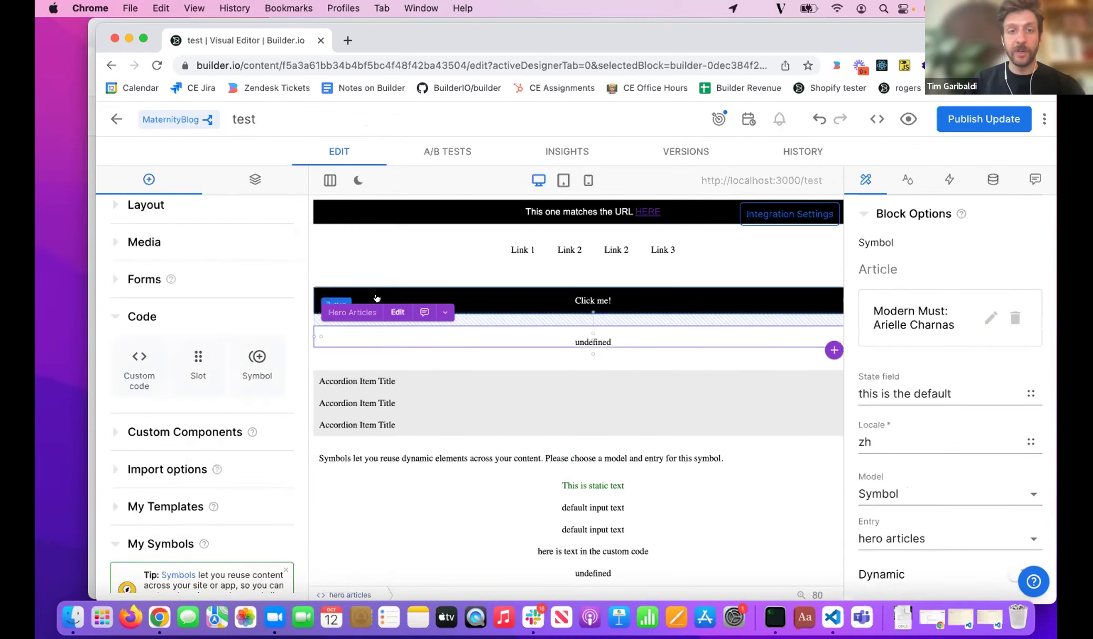
Open the hero articles symbol in its own editor from the block's settings and view its content inputs
click(397, 312)
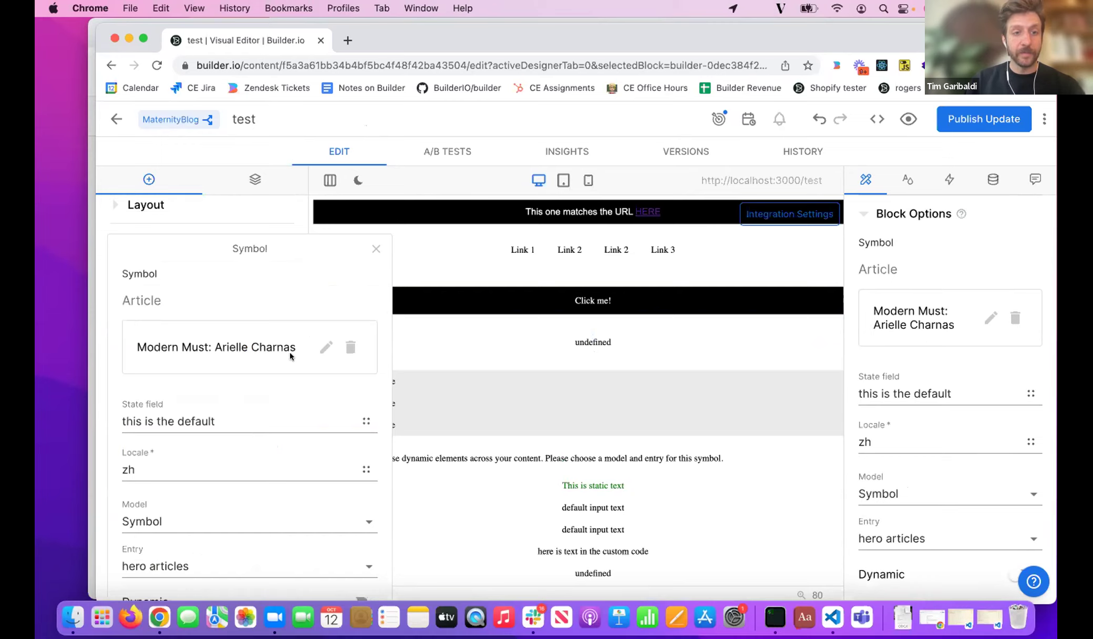
scroll(260, 378, down, 3)
click(230, 465)
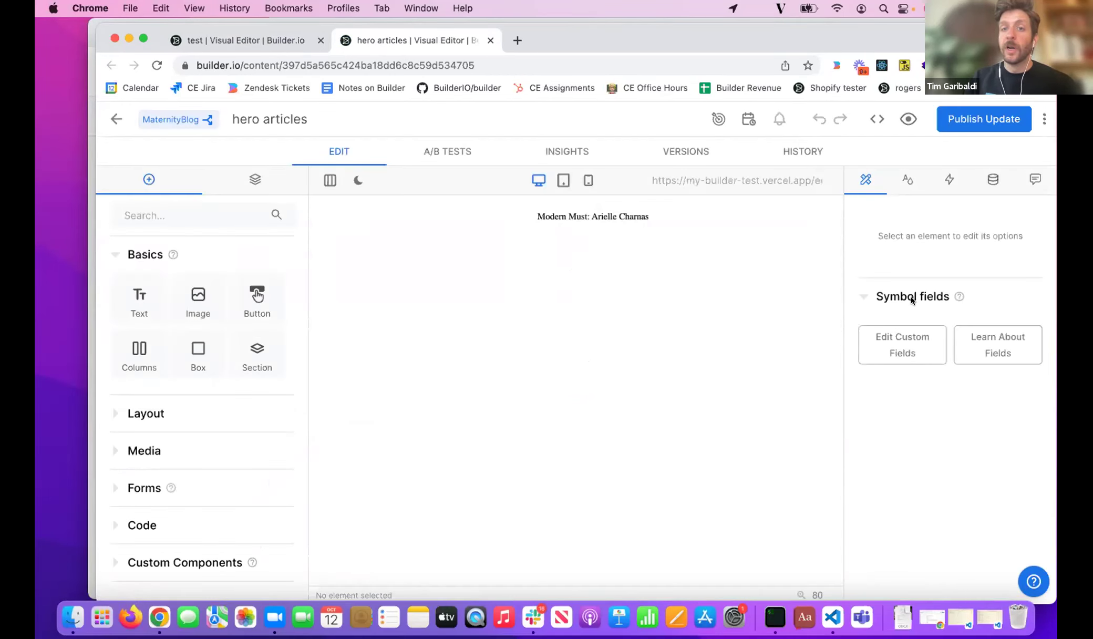
click(992, 179)
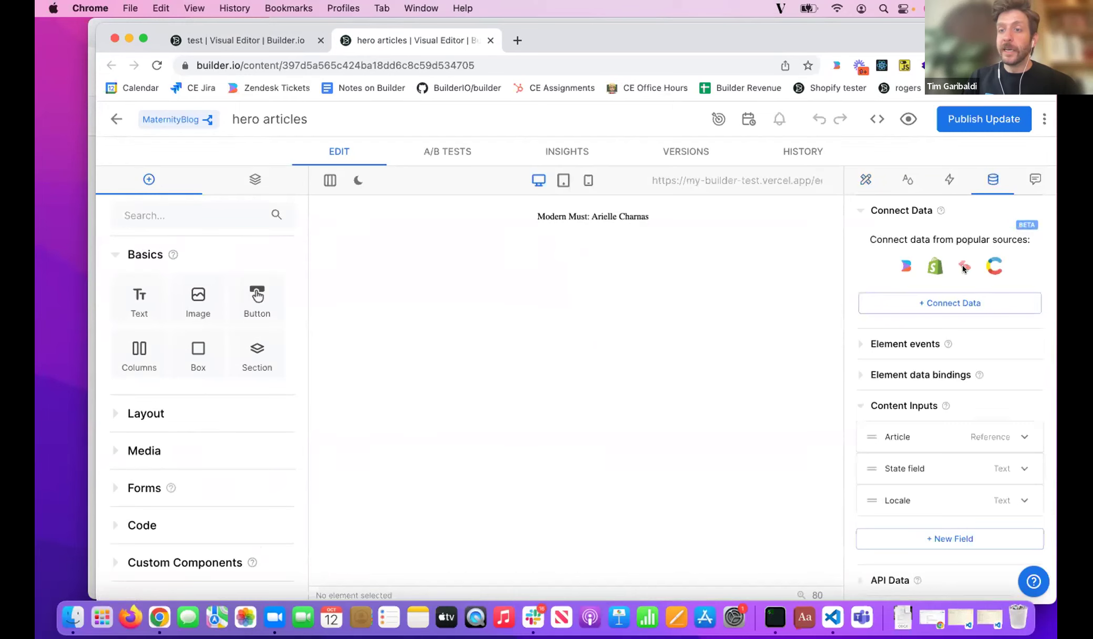
Examine the field types available for the Article content input, keep its Reference type, and collapse the input again
scroll(962, 265, down, 5)
scroll(935, 309, down, 3)
scroll(895, 247, up, 3)
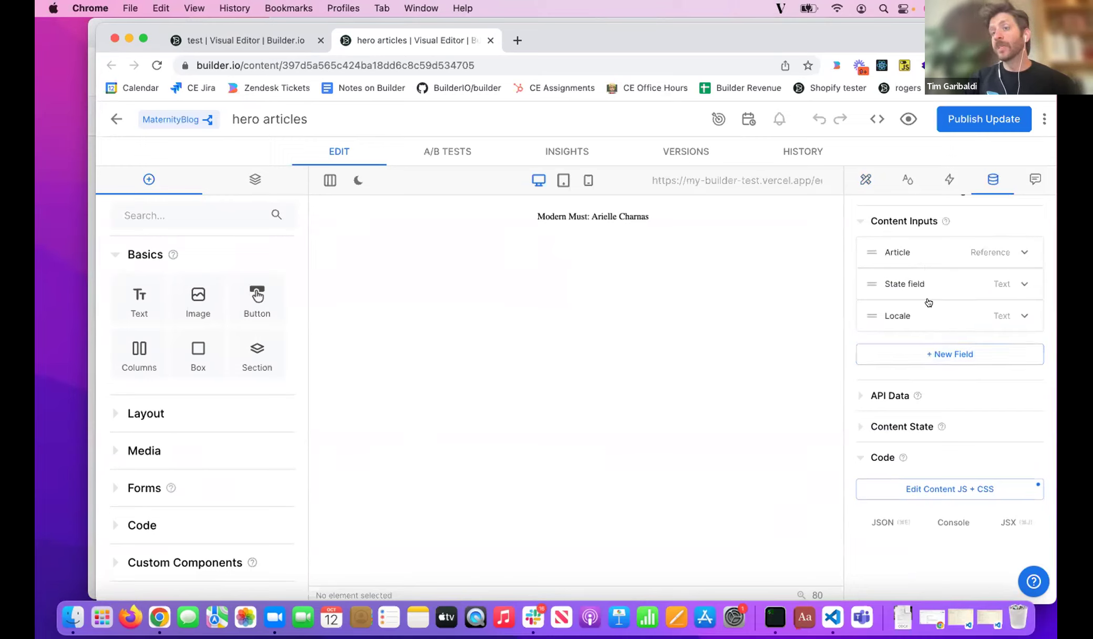
click(1002, 259)
click(1022, 304)
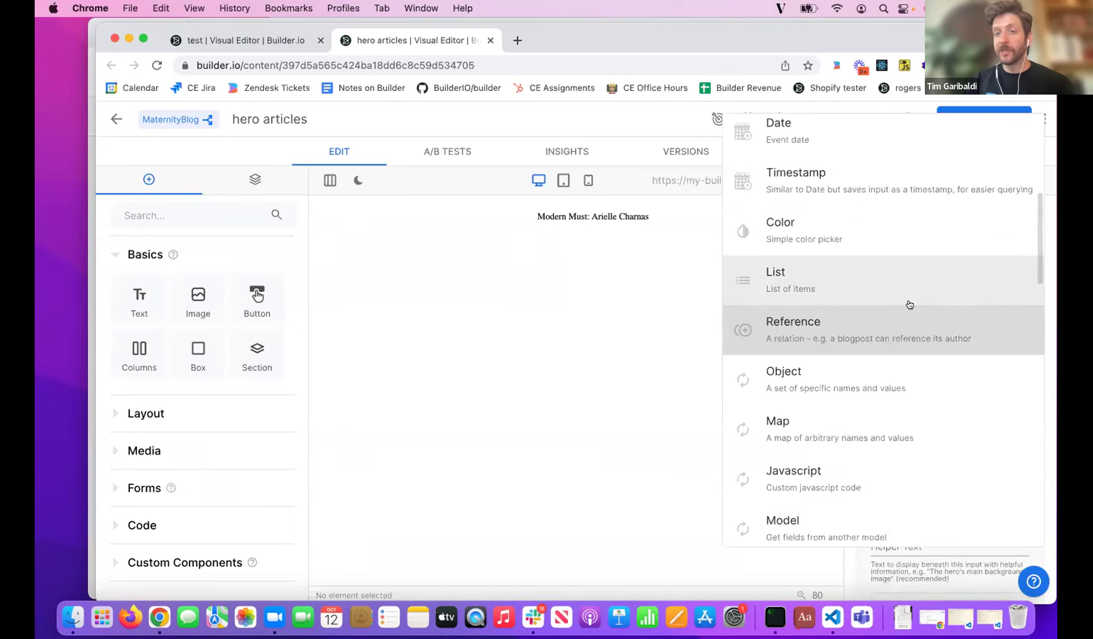
scroll(908, 305, down, 5)
scroll(909, 304, down, 6)
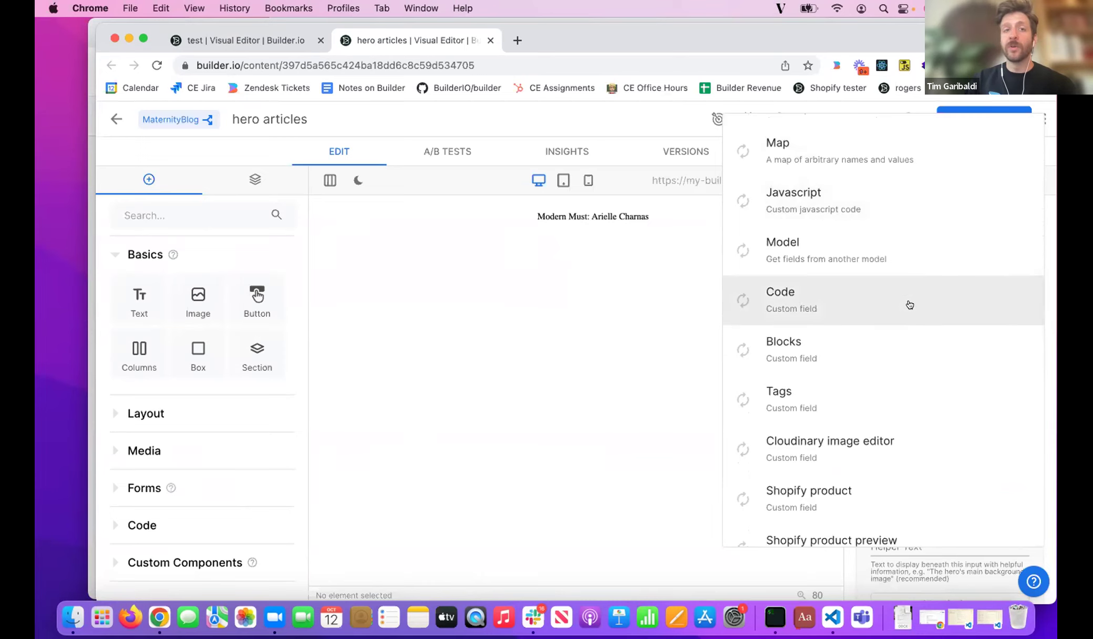
scroll(909, 305, down, 1)
scroll(909, 305, up, 3)
scroll(909, 305, up, 9)
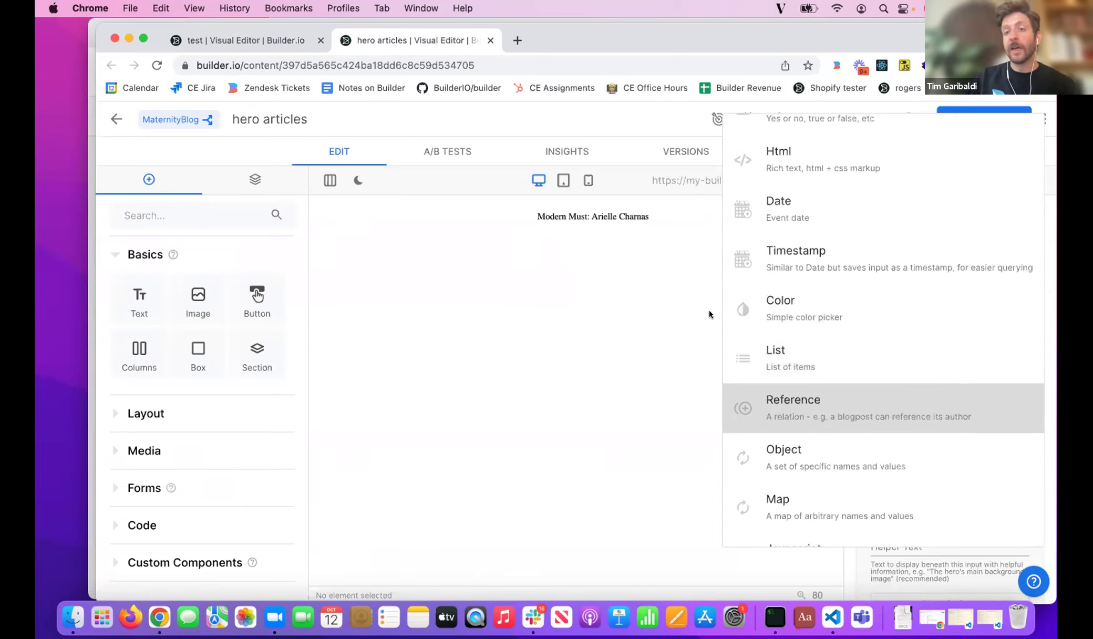
click(683, 358)
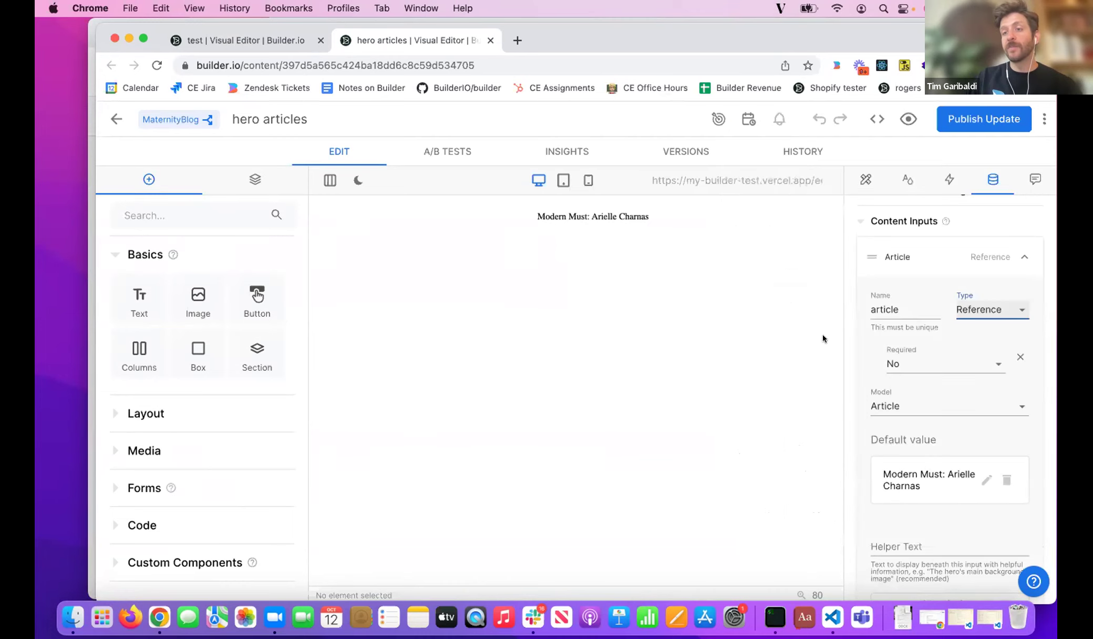
click(987, 256)
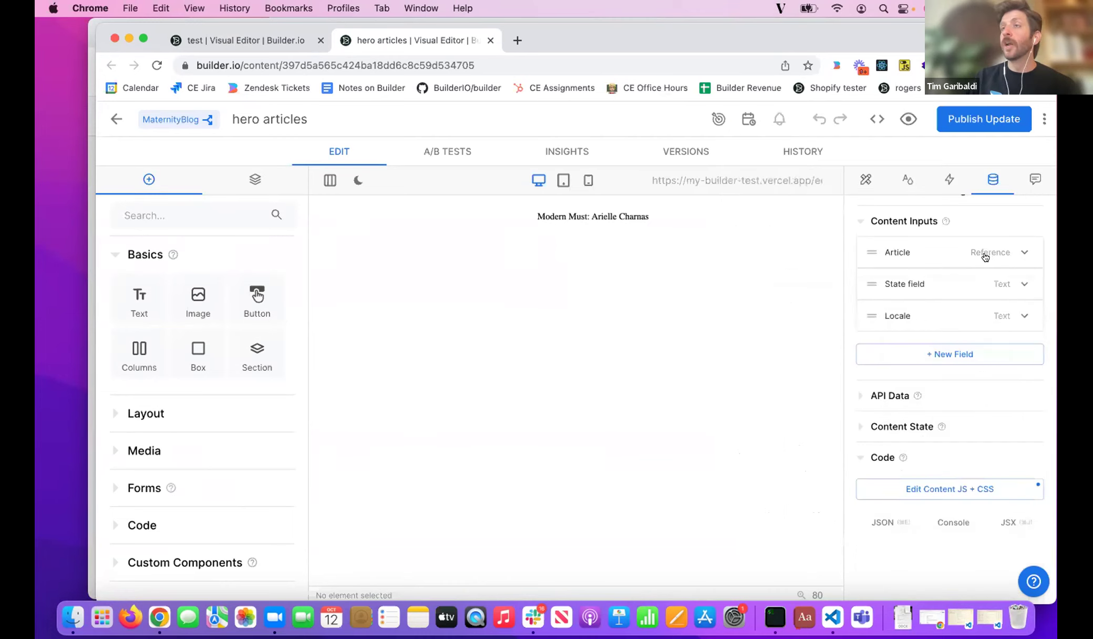